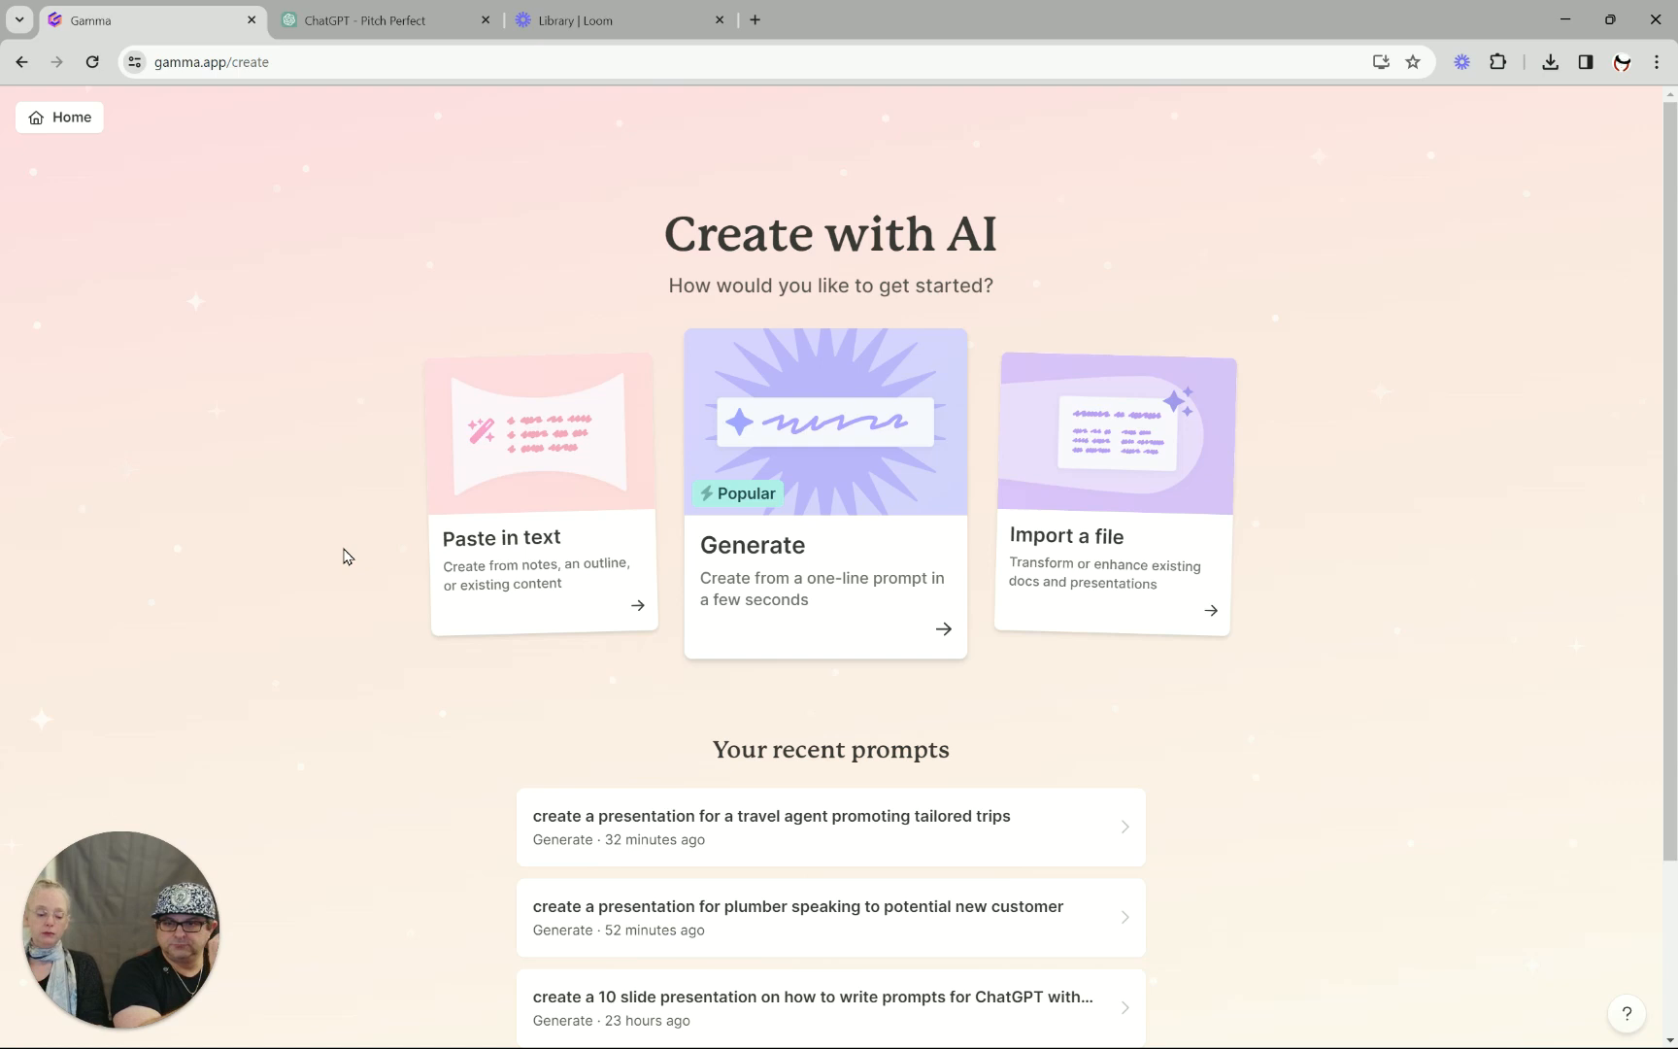
# Generate an AI presentation outline from the prompt "create a presentation for a travel agent providing custom travel packages to a client".
pyautogui.click(841, 494)
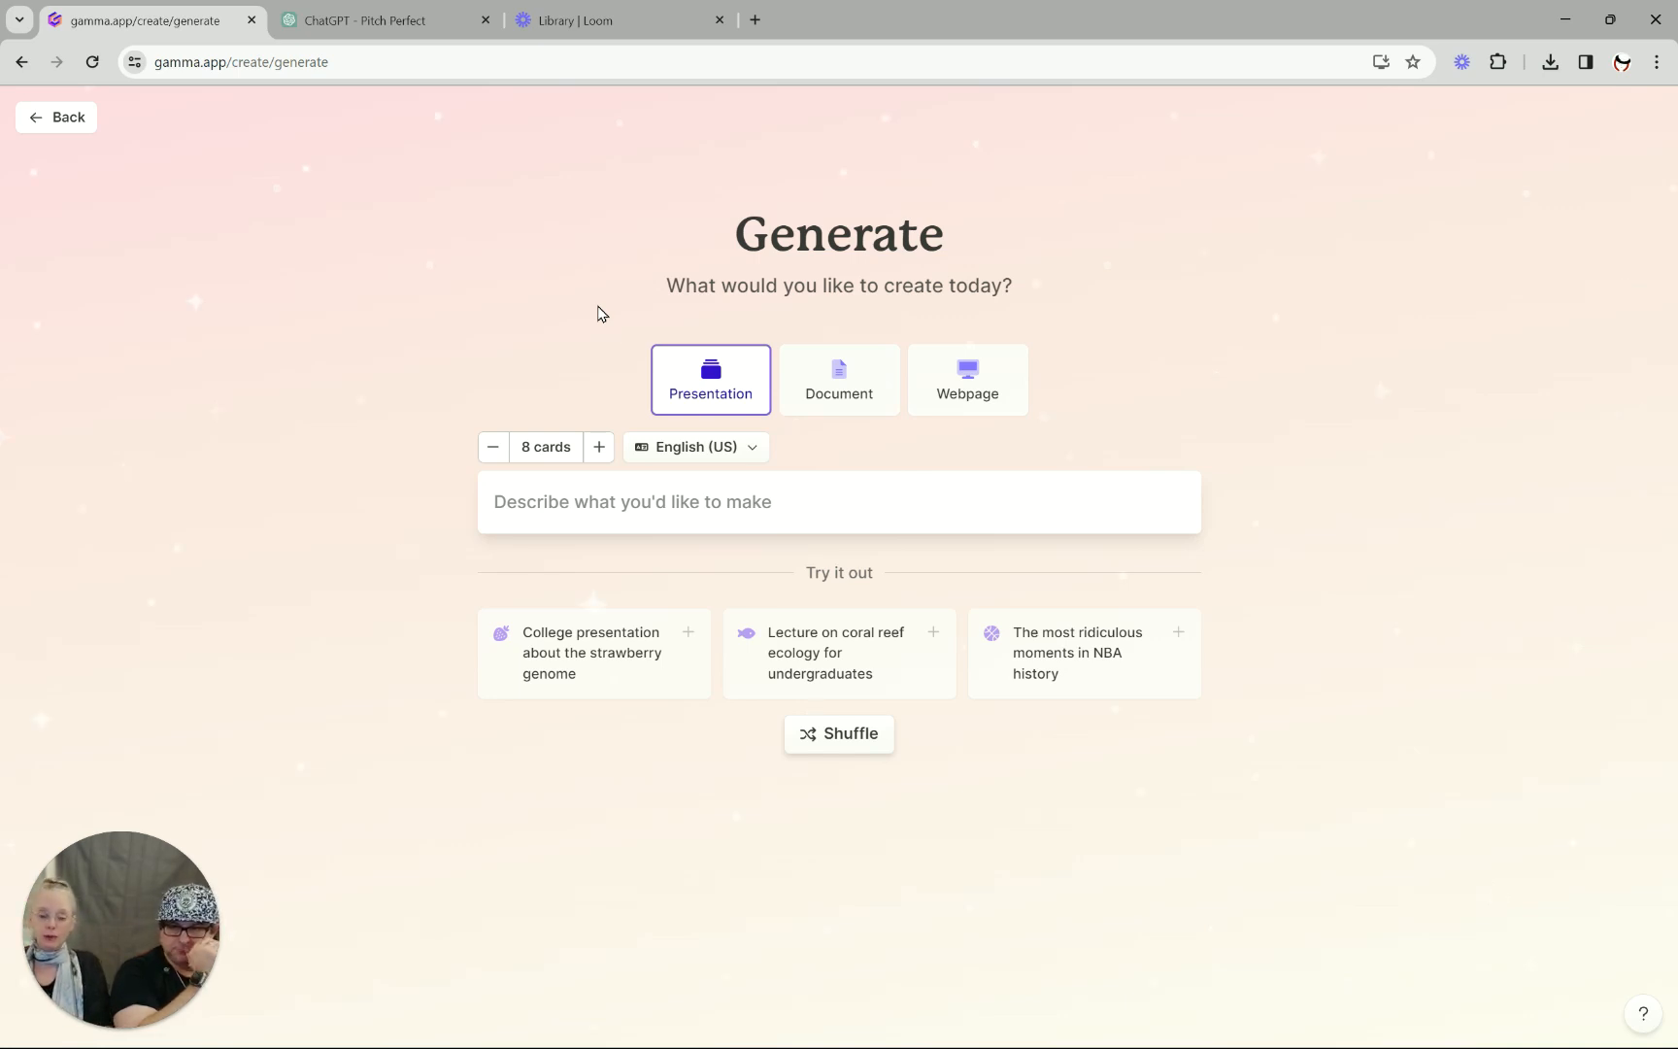
pyautogui.click(659, 519)
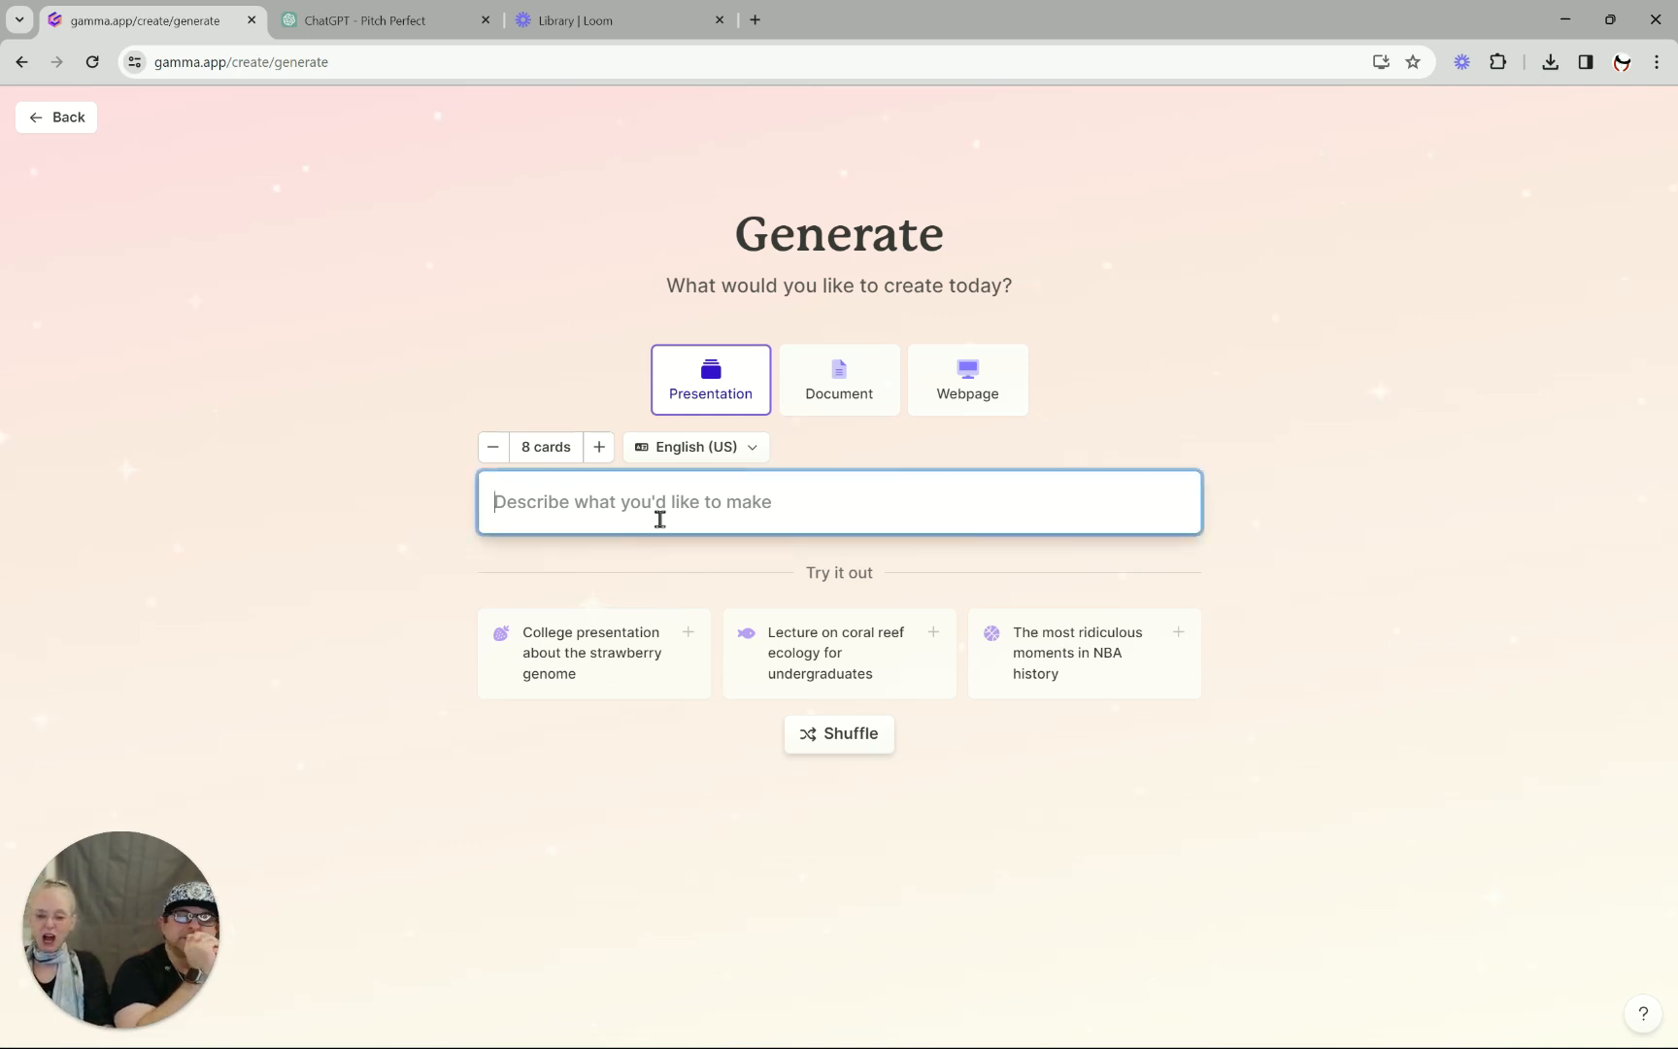
pyautogui.write('pr')
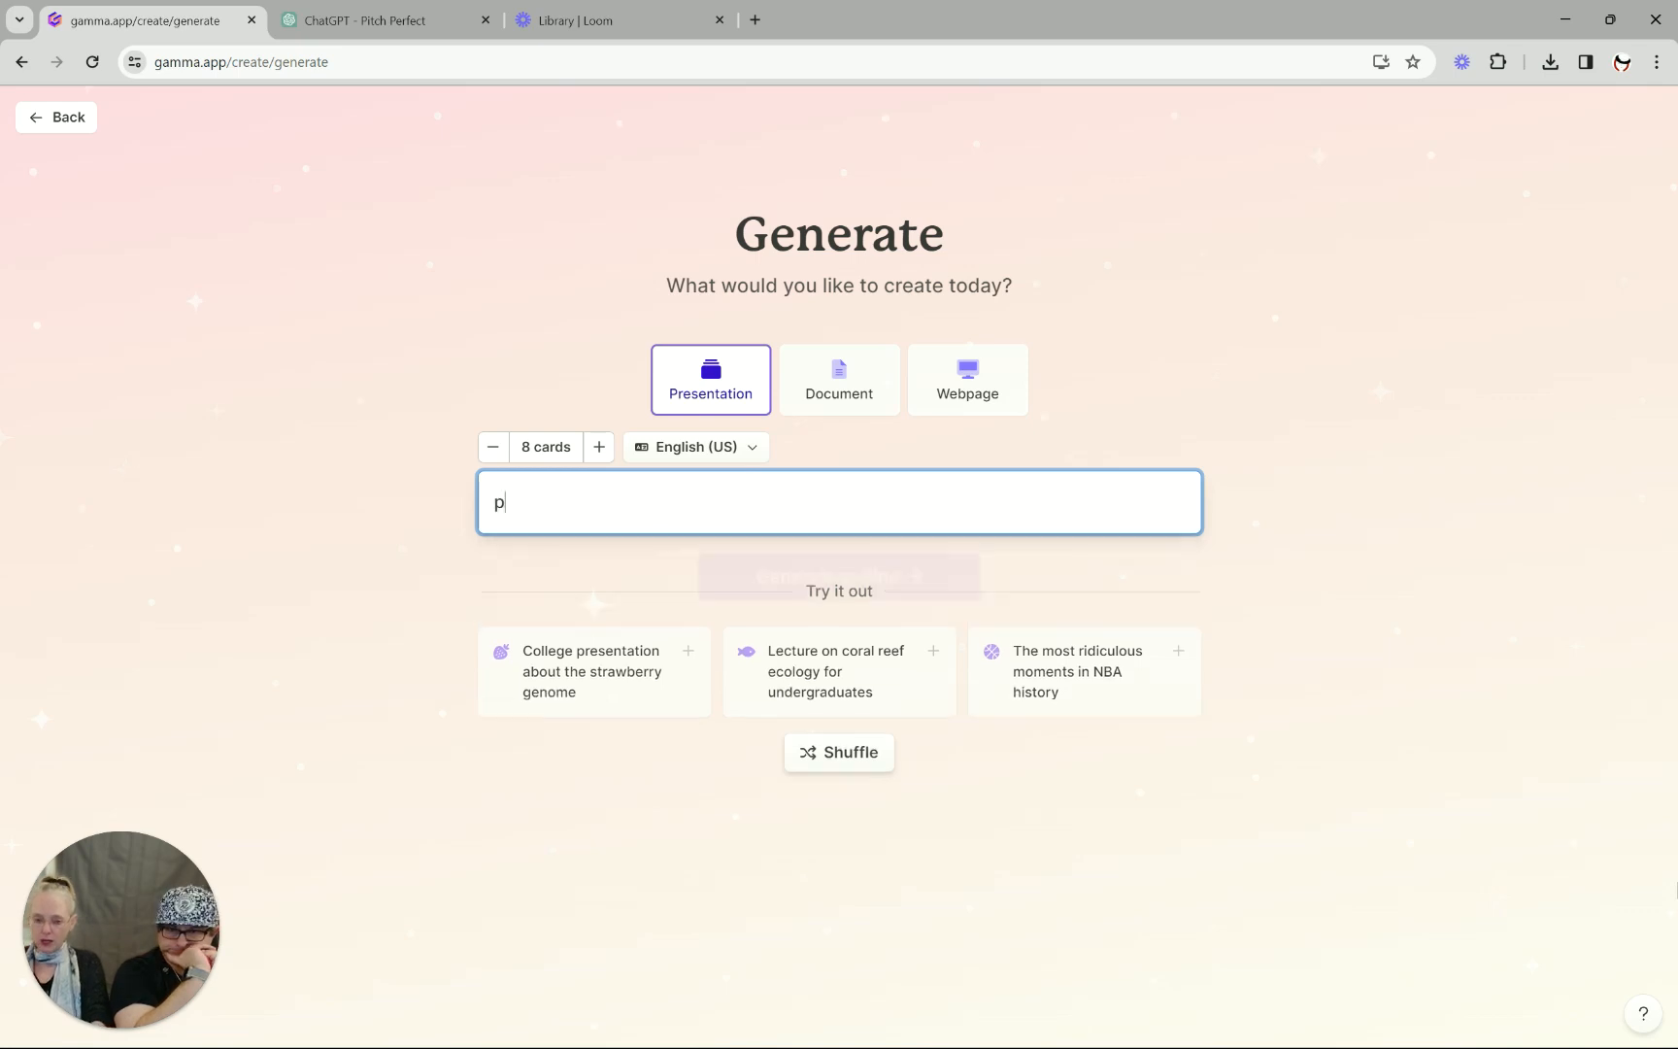
pyautogui.press('BackSpace')
pyautogui.press('BackSpace')
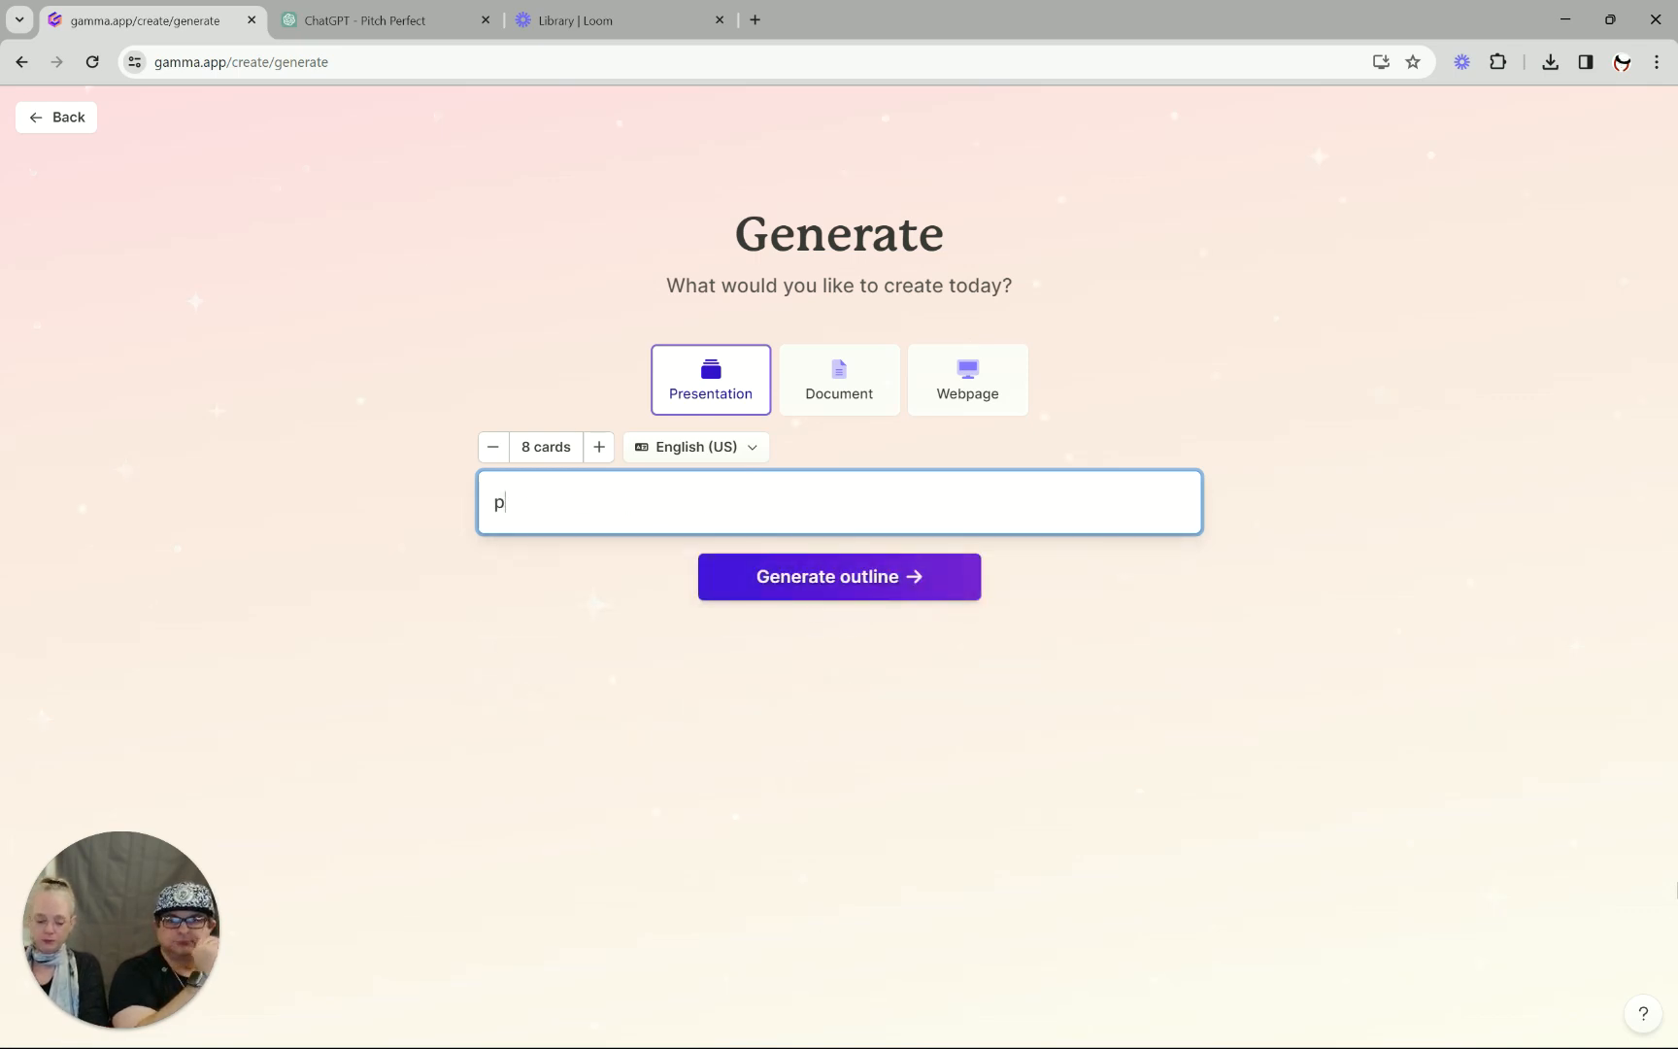
pyautogui.write('crea')
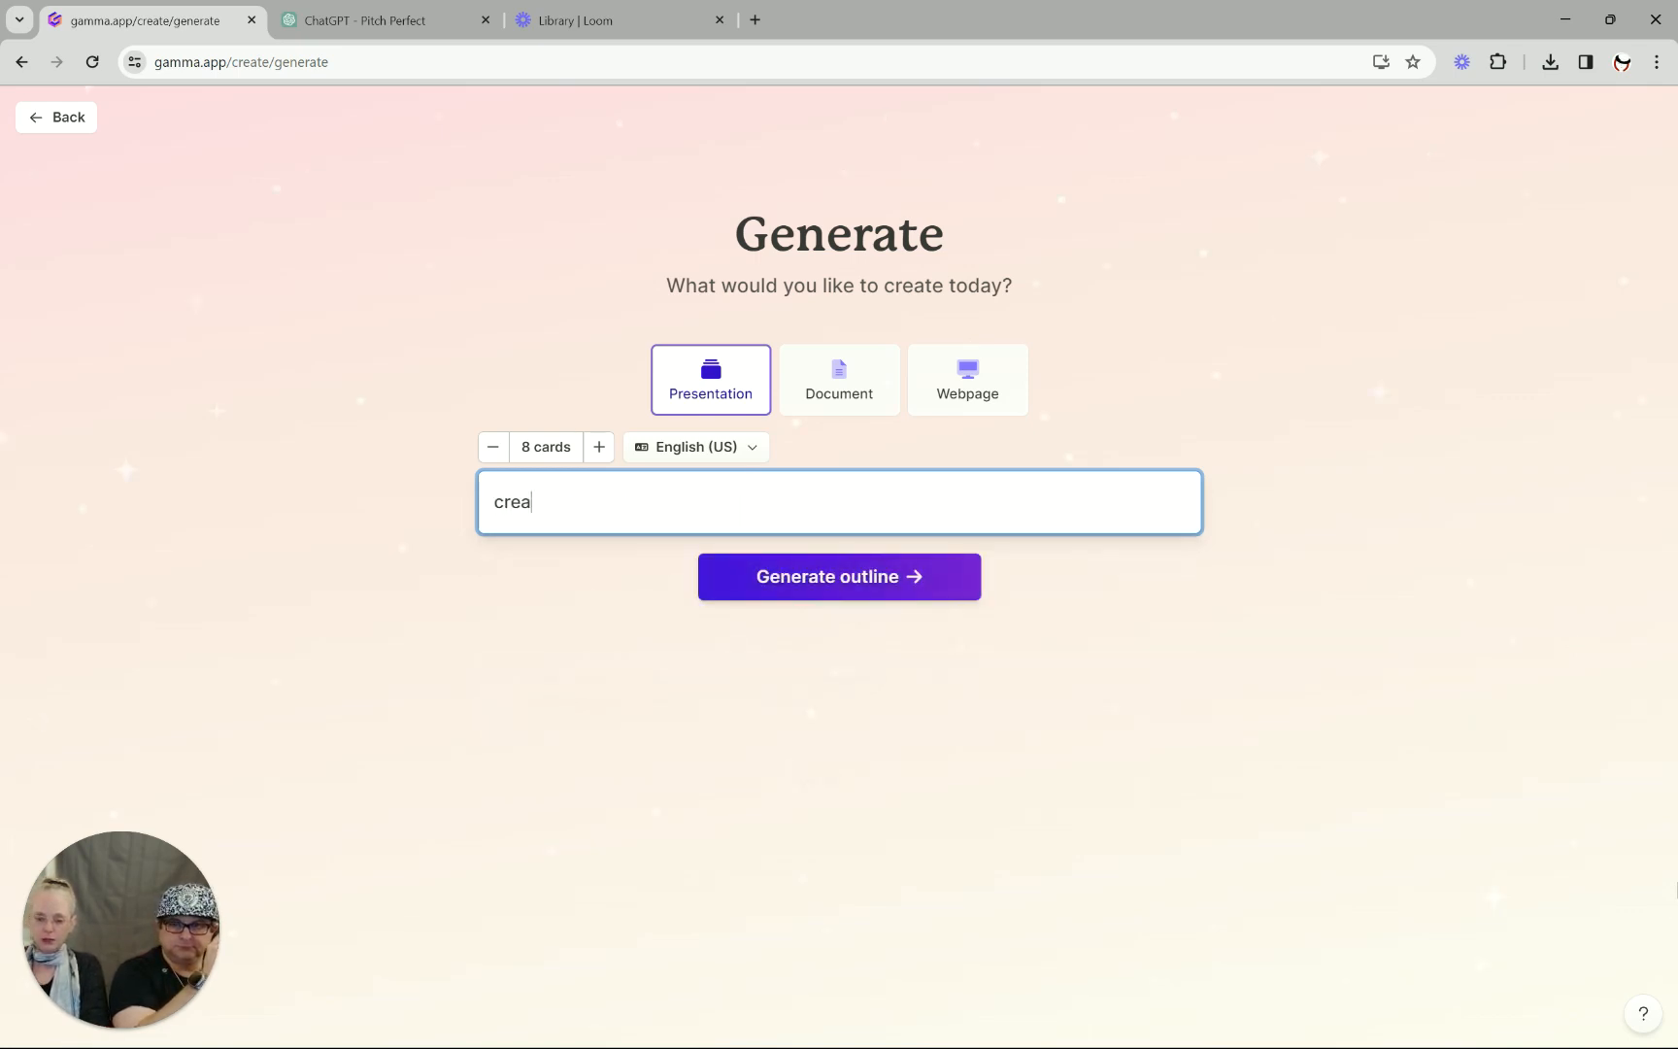
pyautogui.write('te a p')
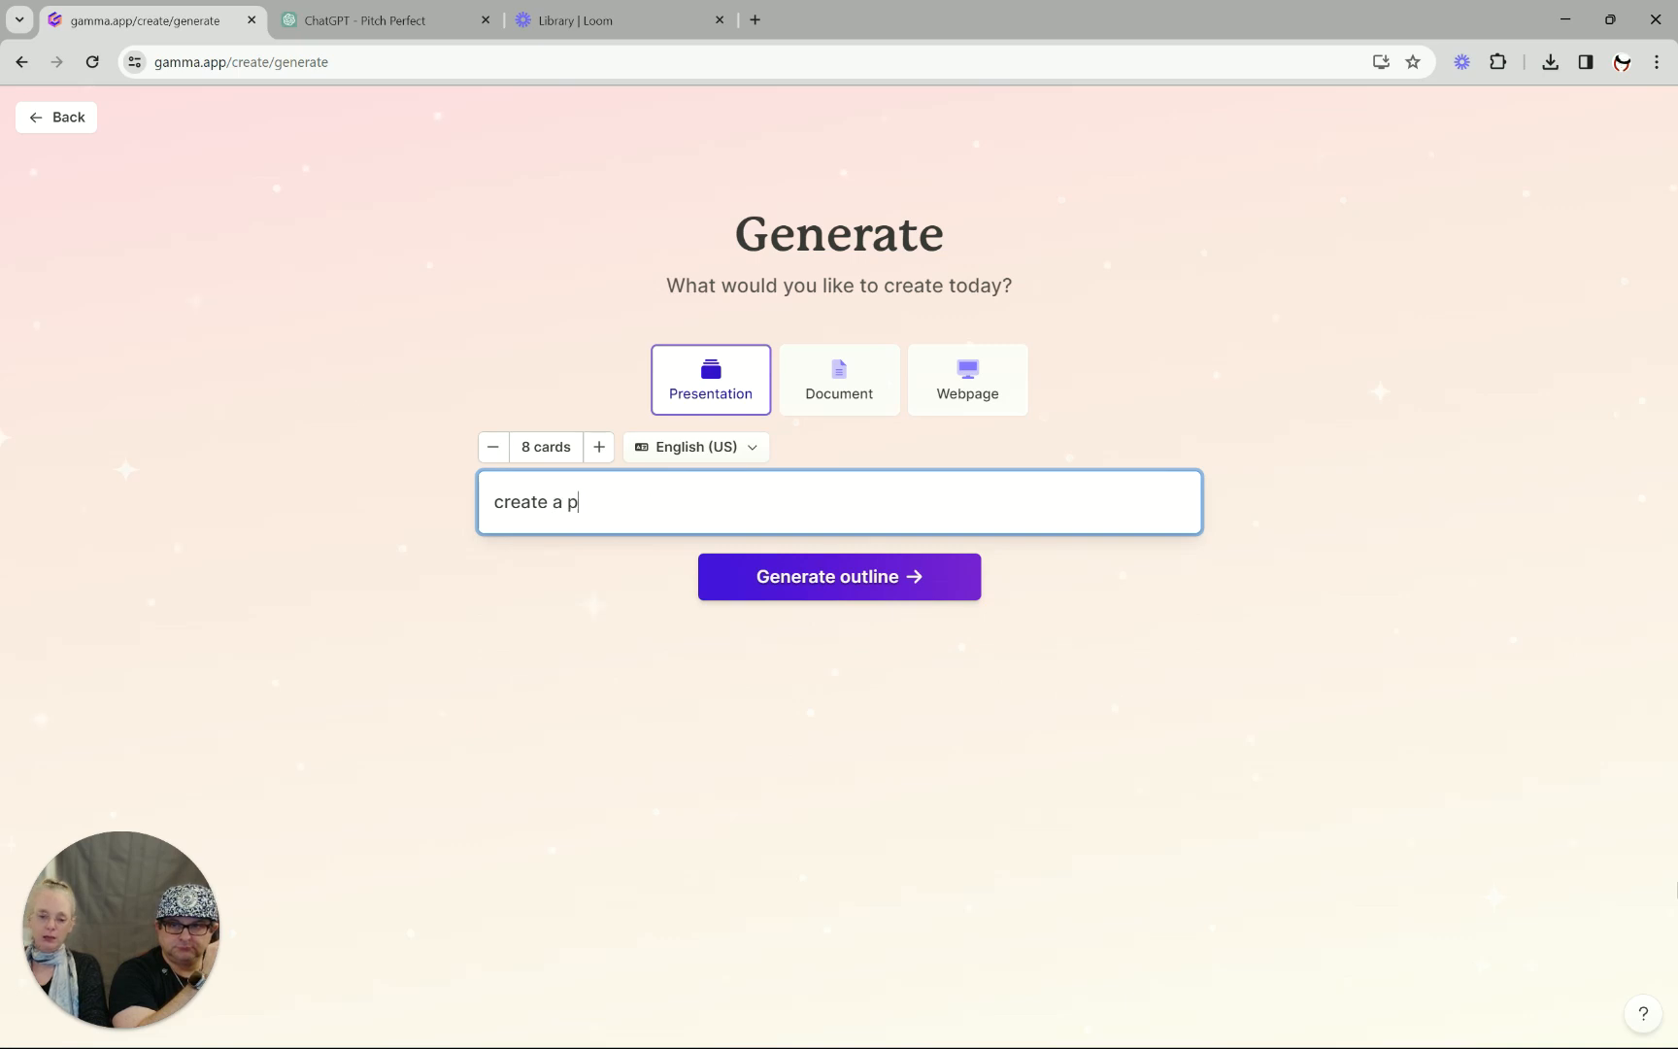
pyautogui.write('ren')
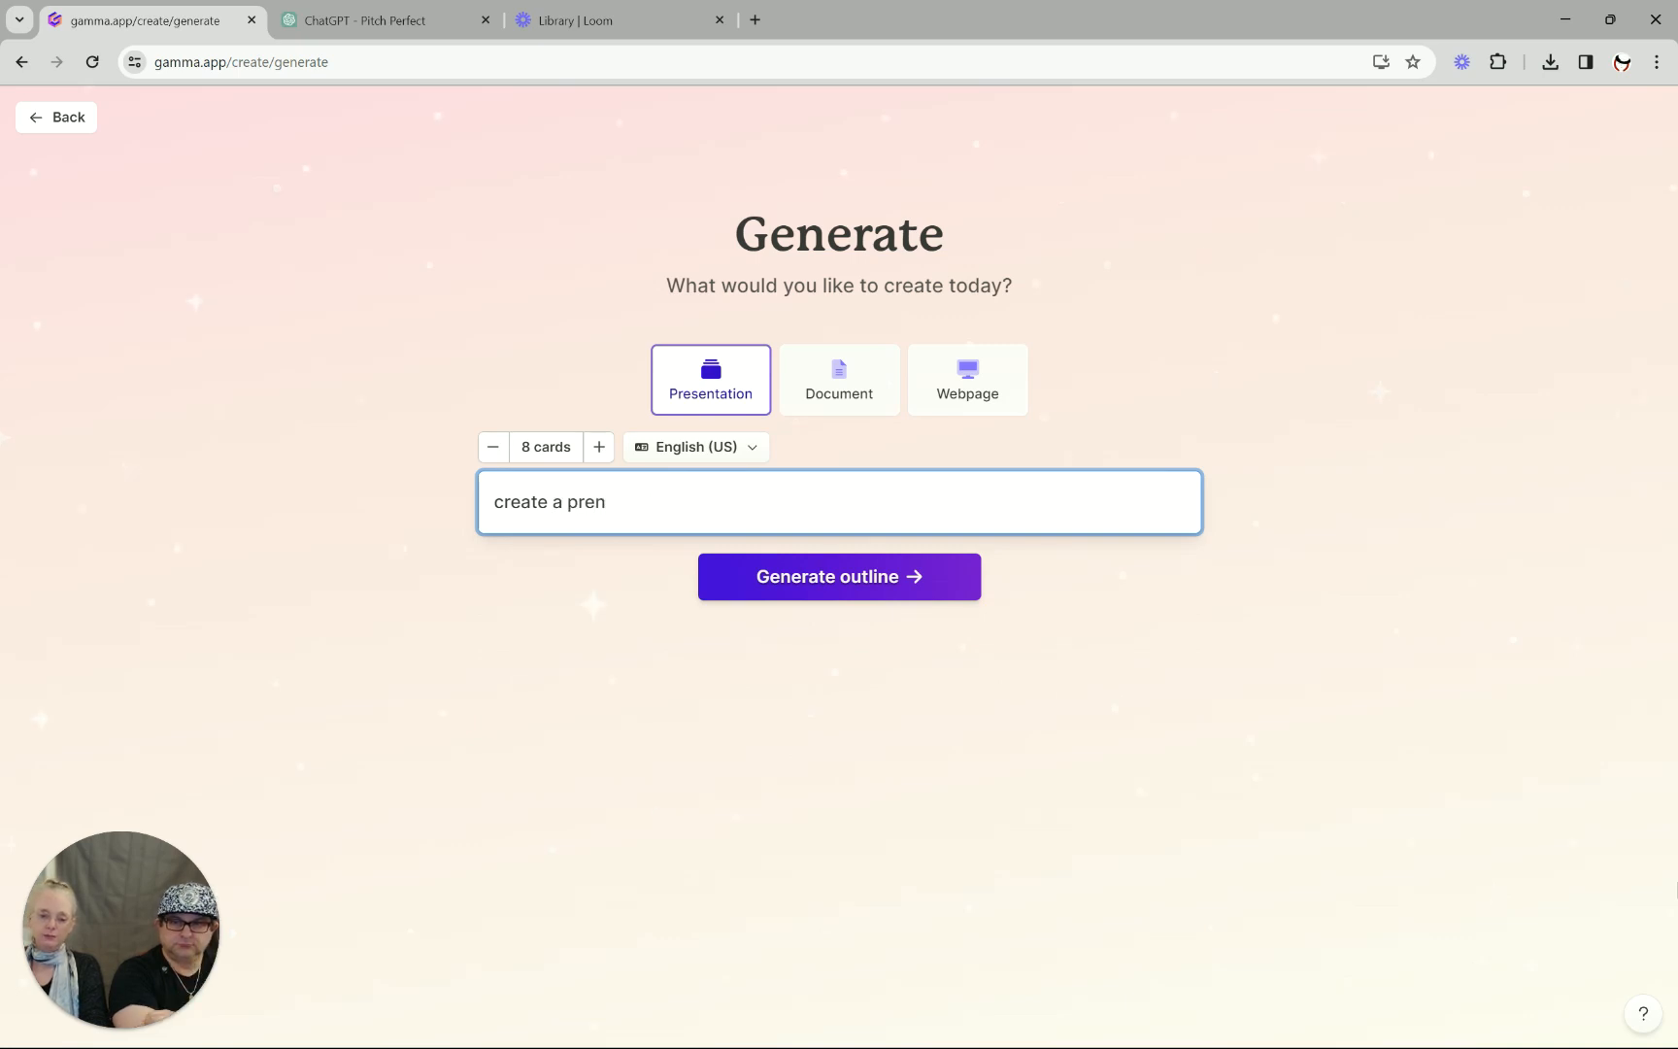
pyautogui.press('BackSpace')
pyautogui.press('BackSpace')
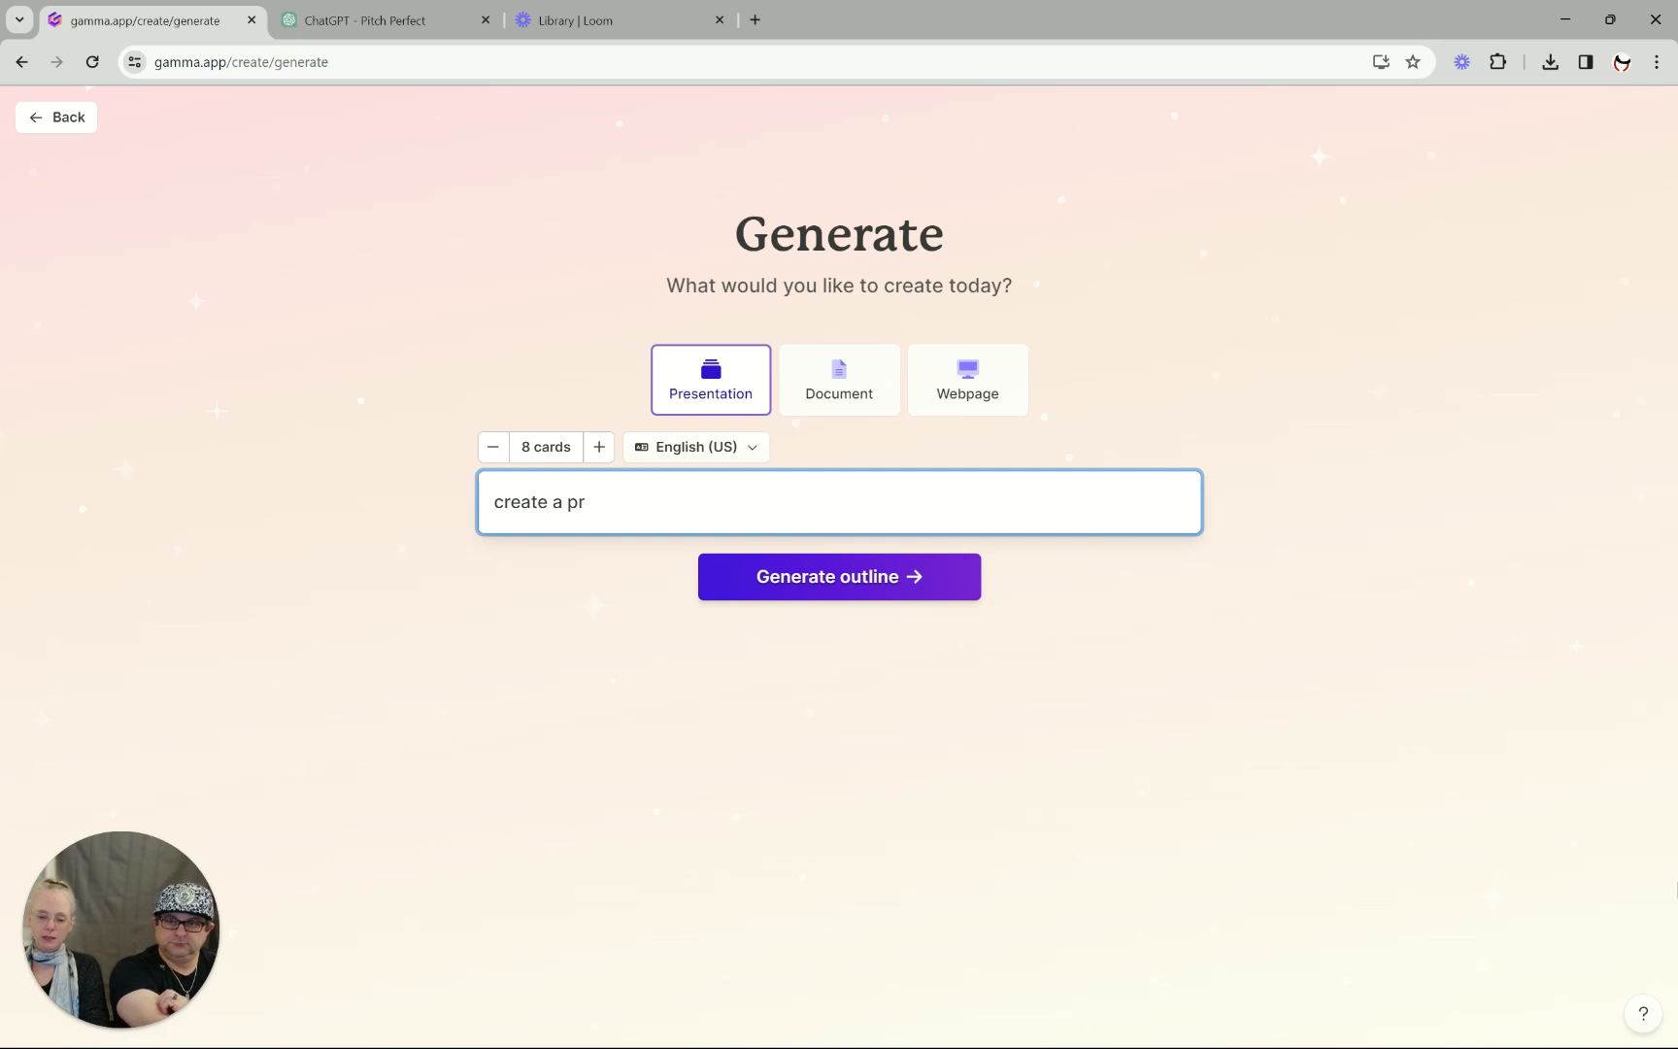
pyautogui.write('esentati')
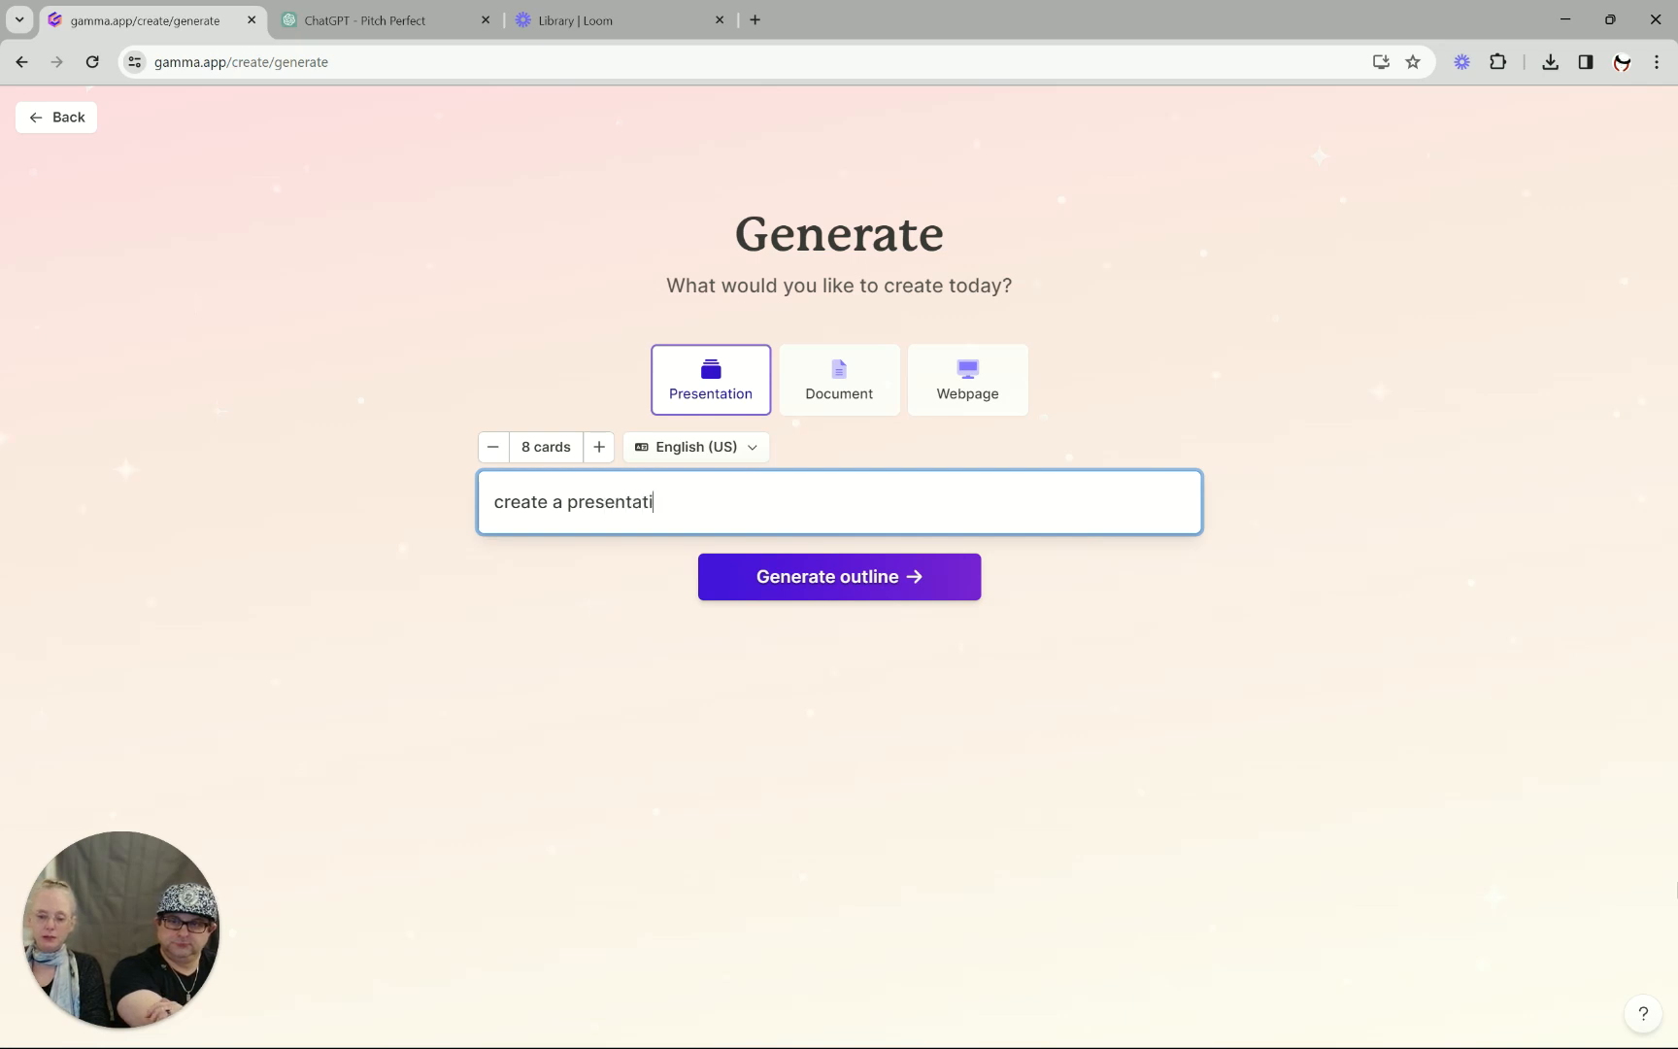
pyautogui.write('on for a t')
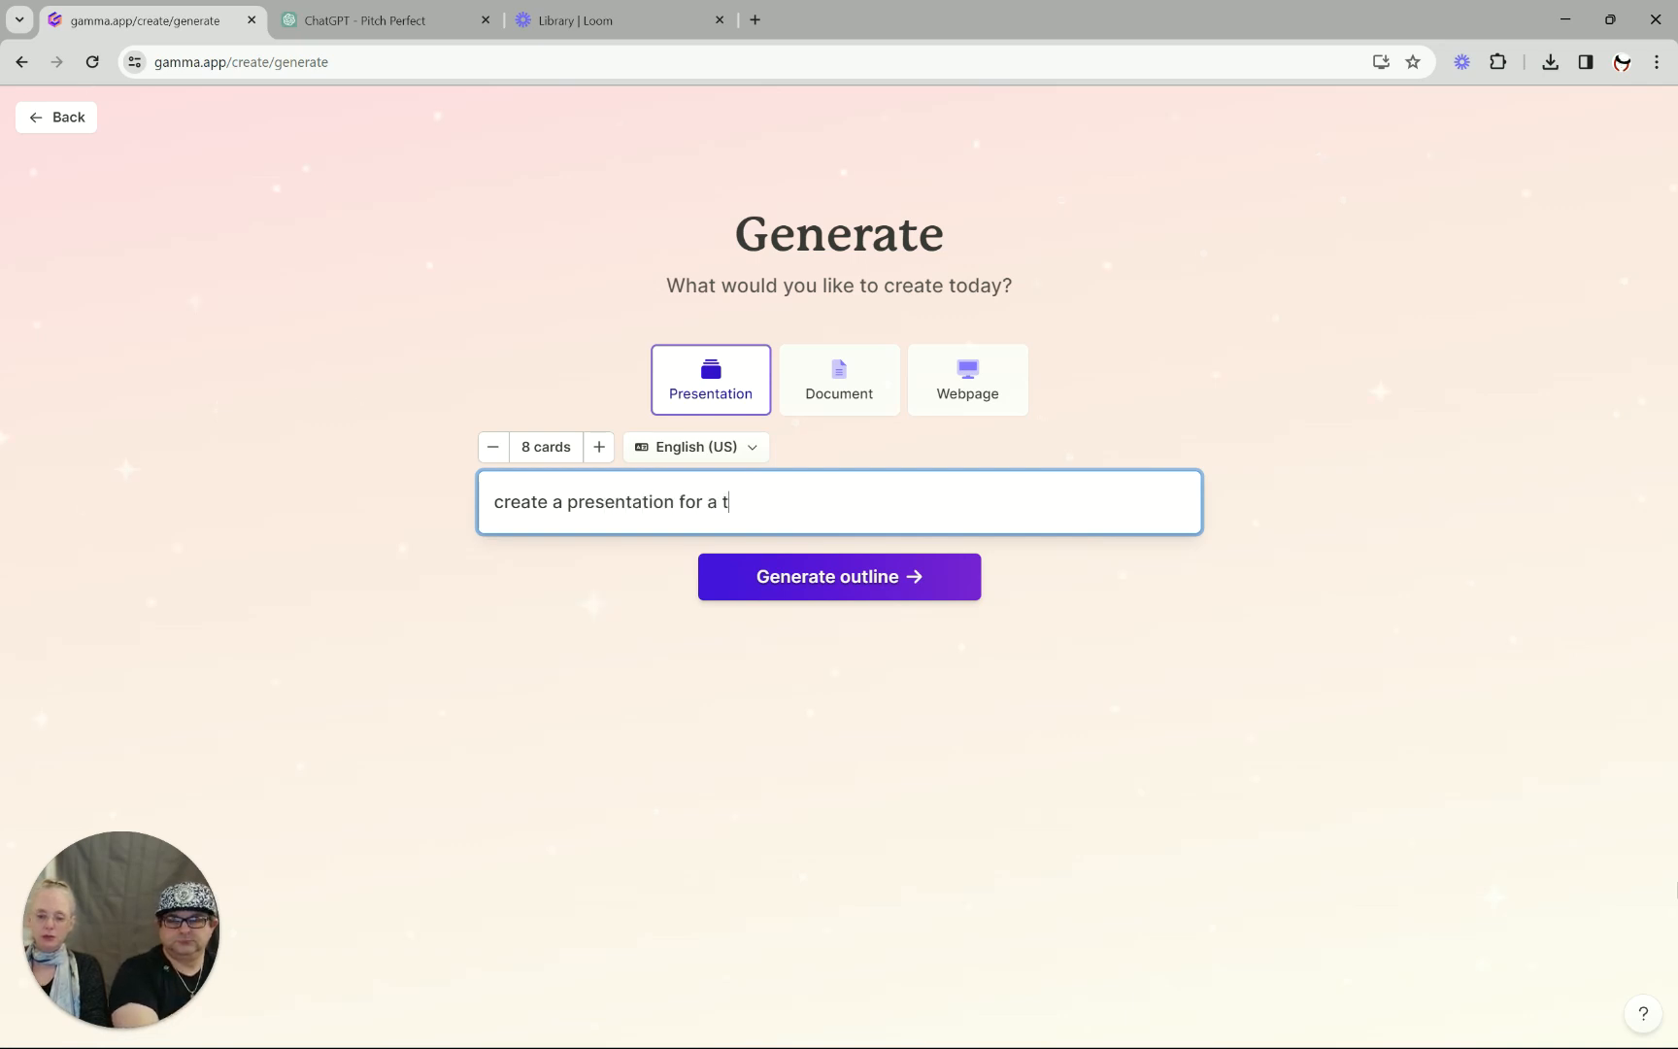
pyautogui.write('ravel an')
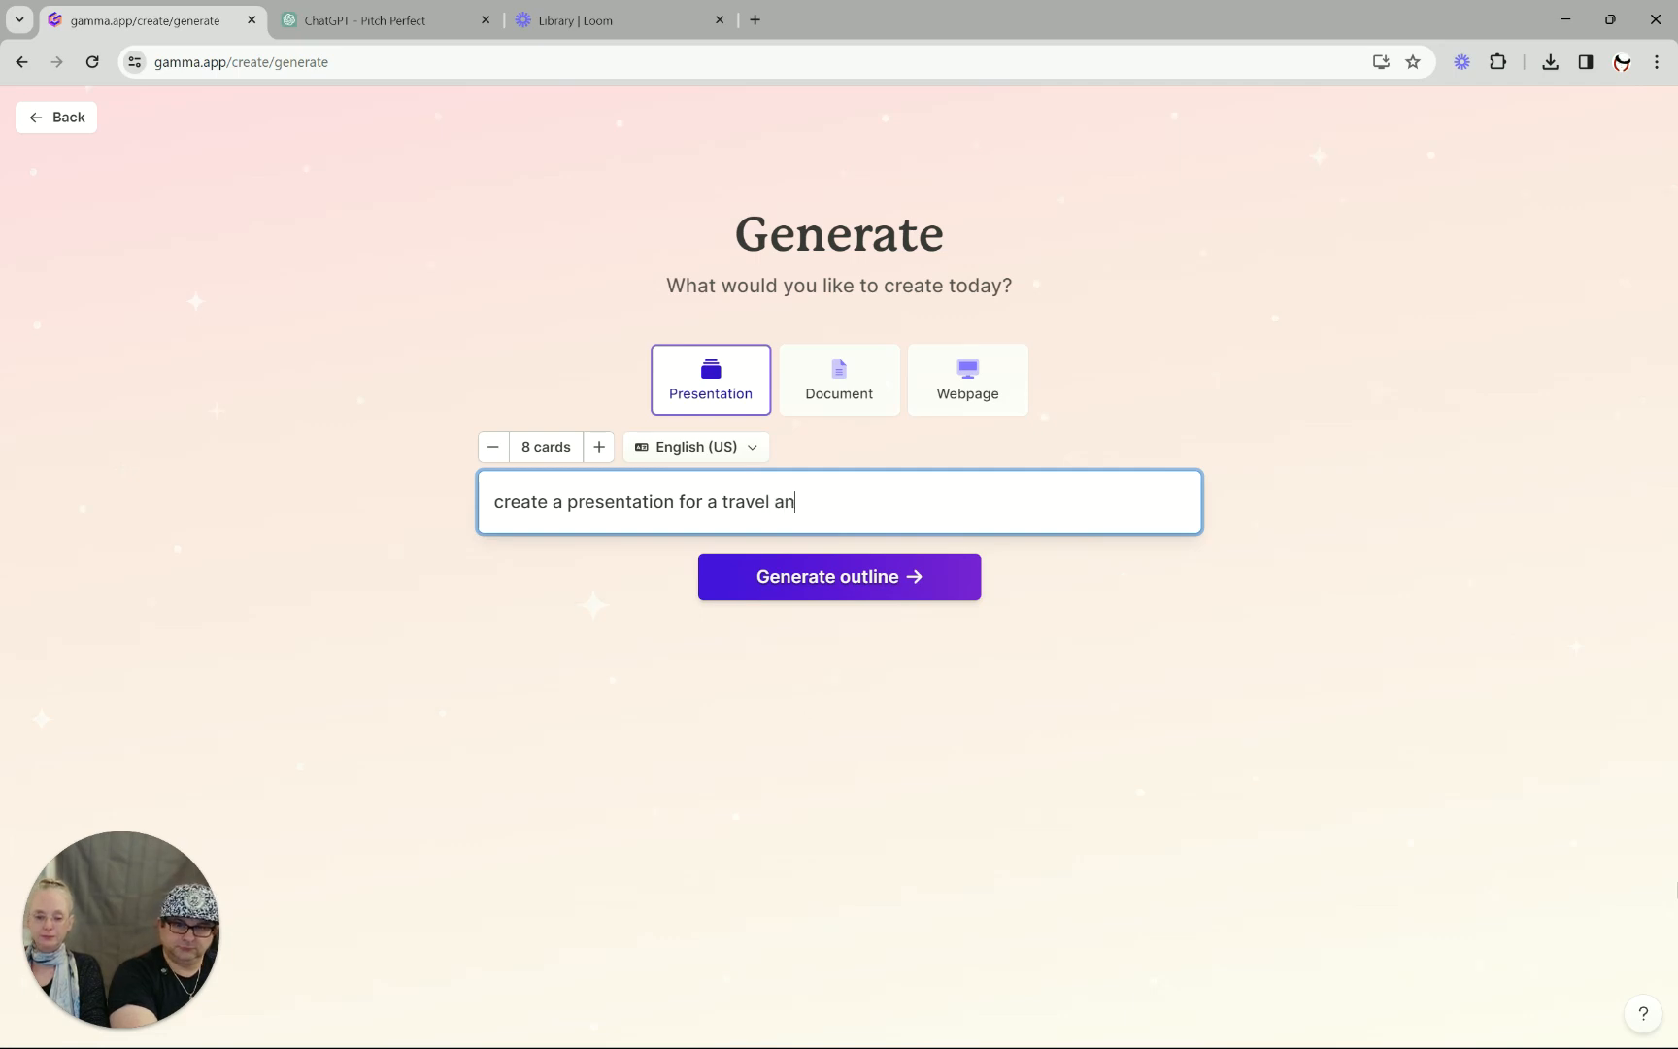
pyautogui.press('BackSpace')
pyautogui.write('gent')
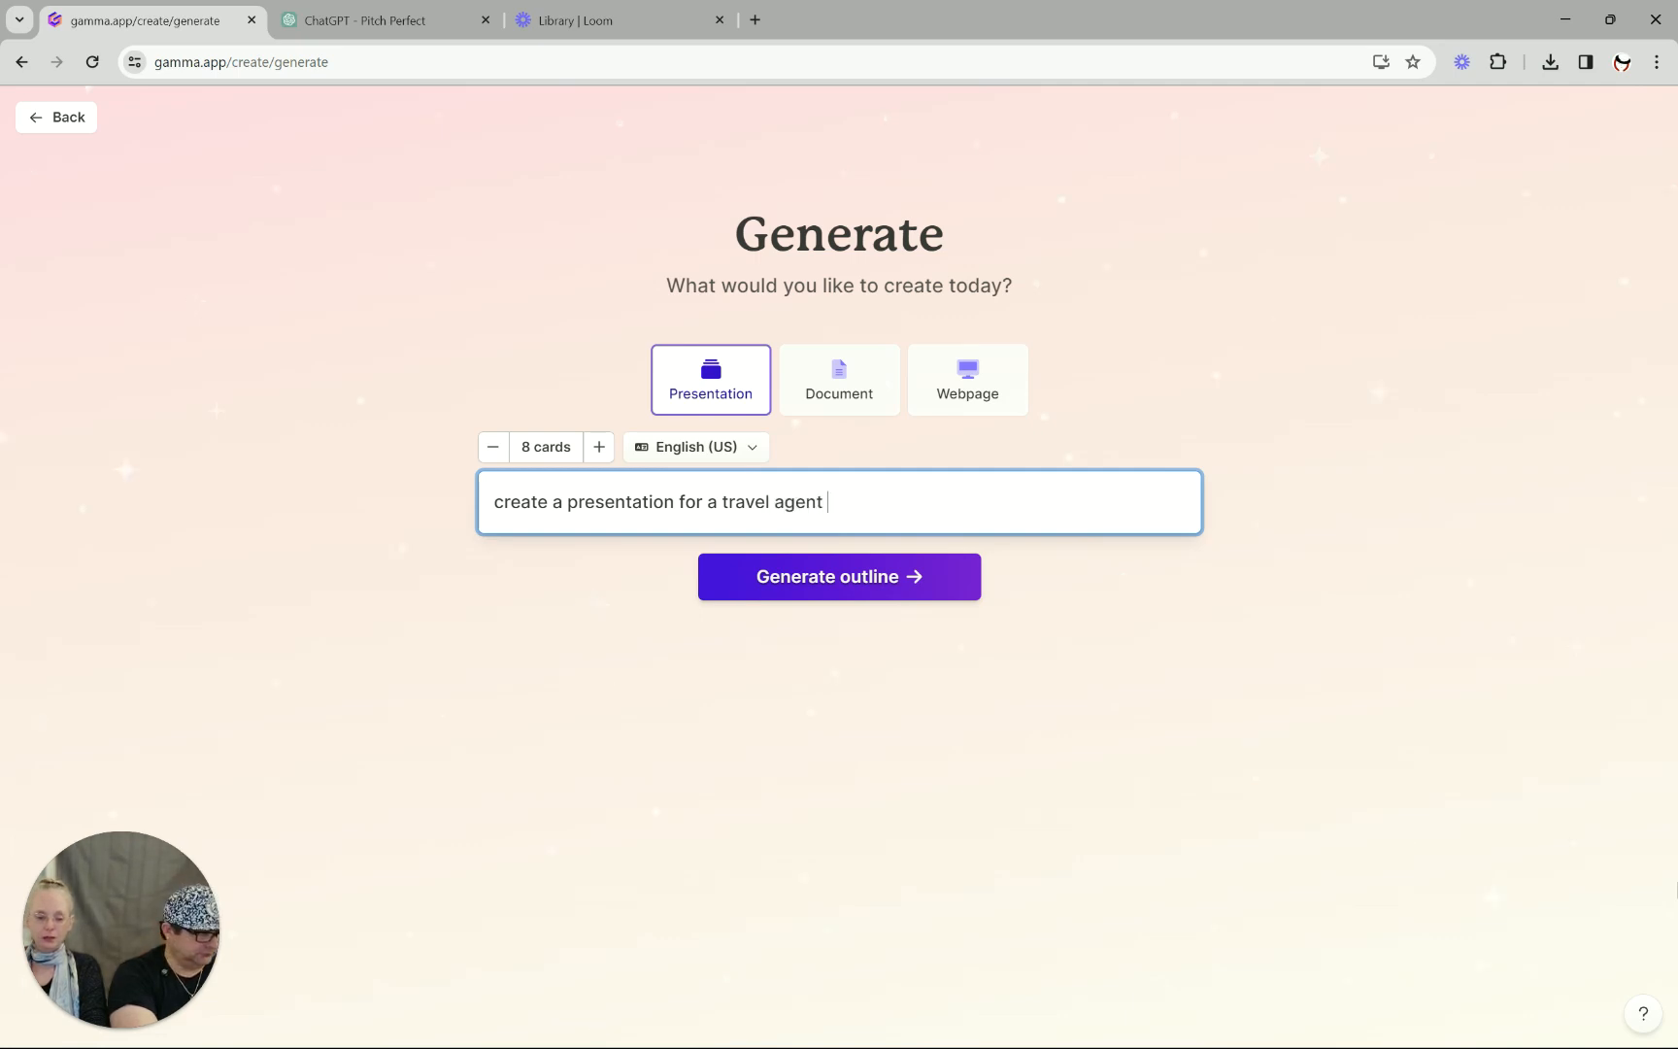
pyautogui.write(' prov')
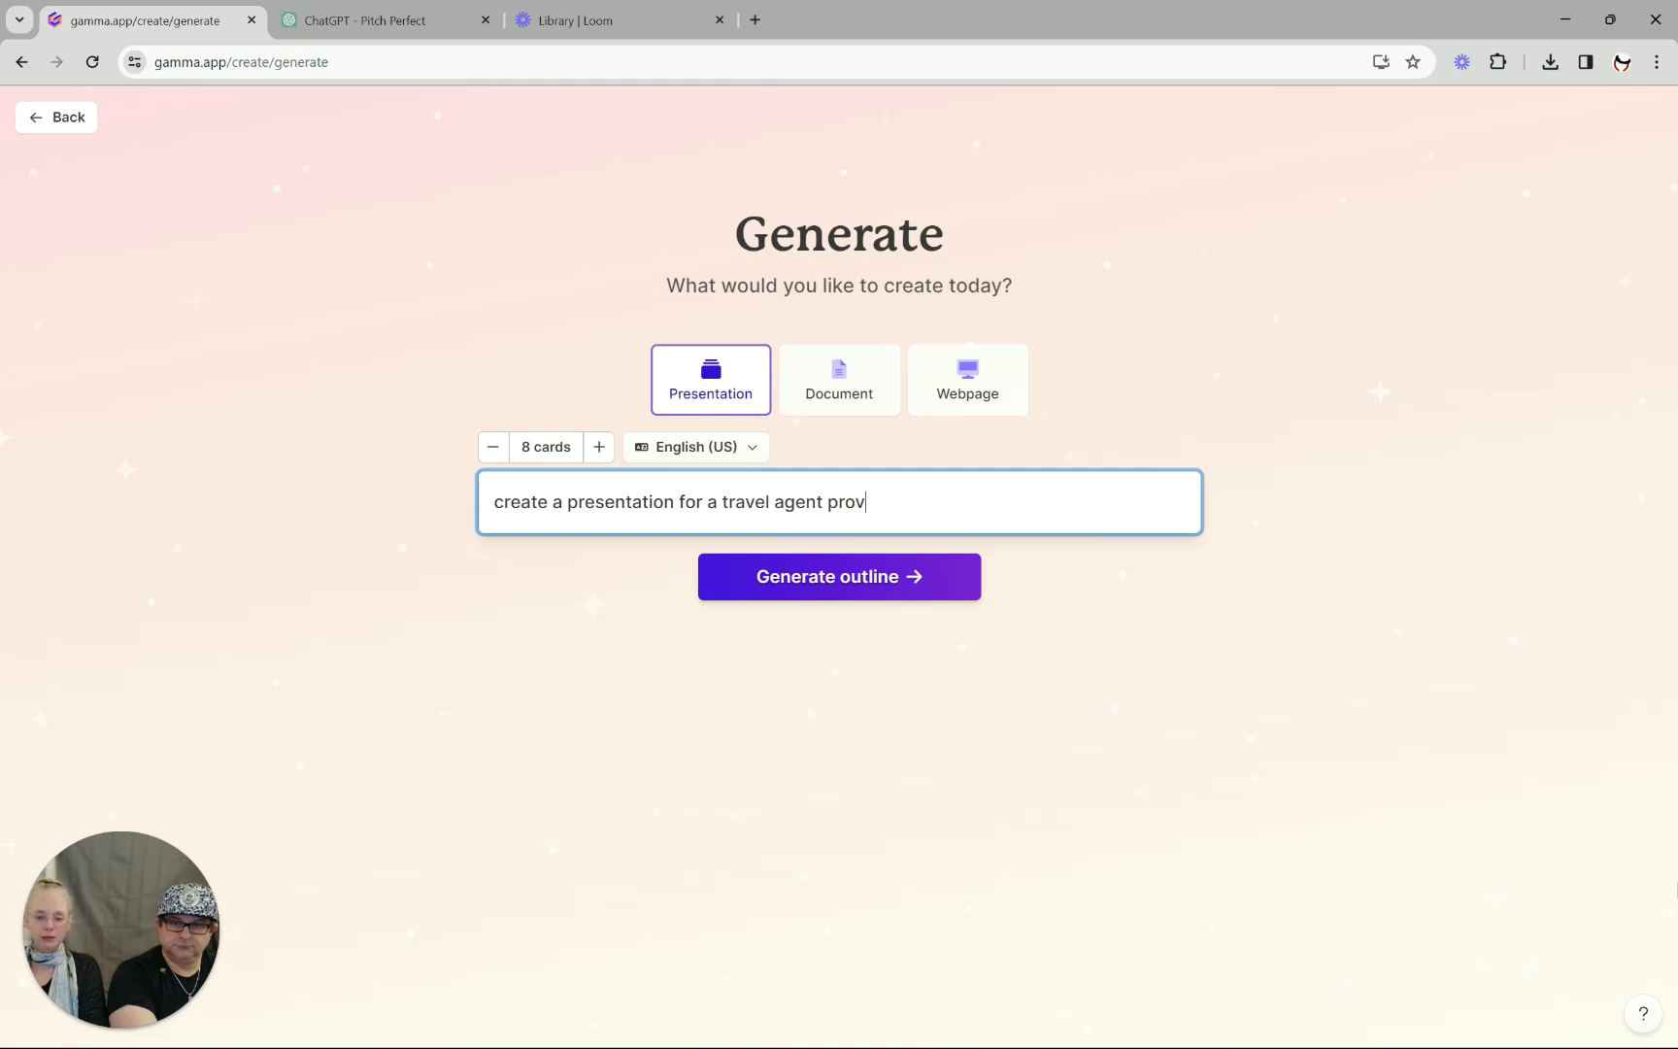
pyautogui.write('iding ')
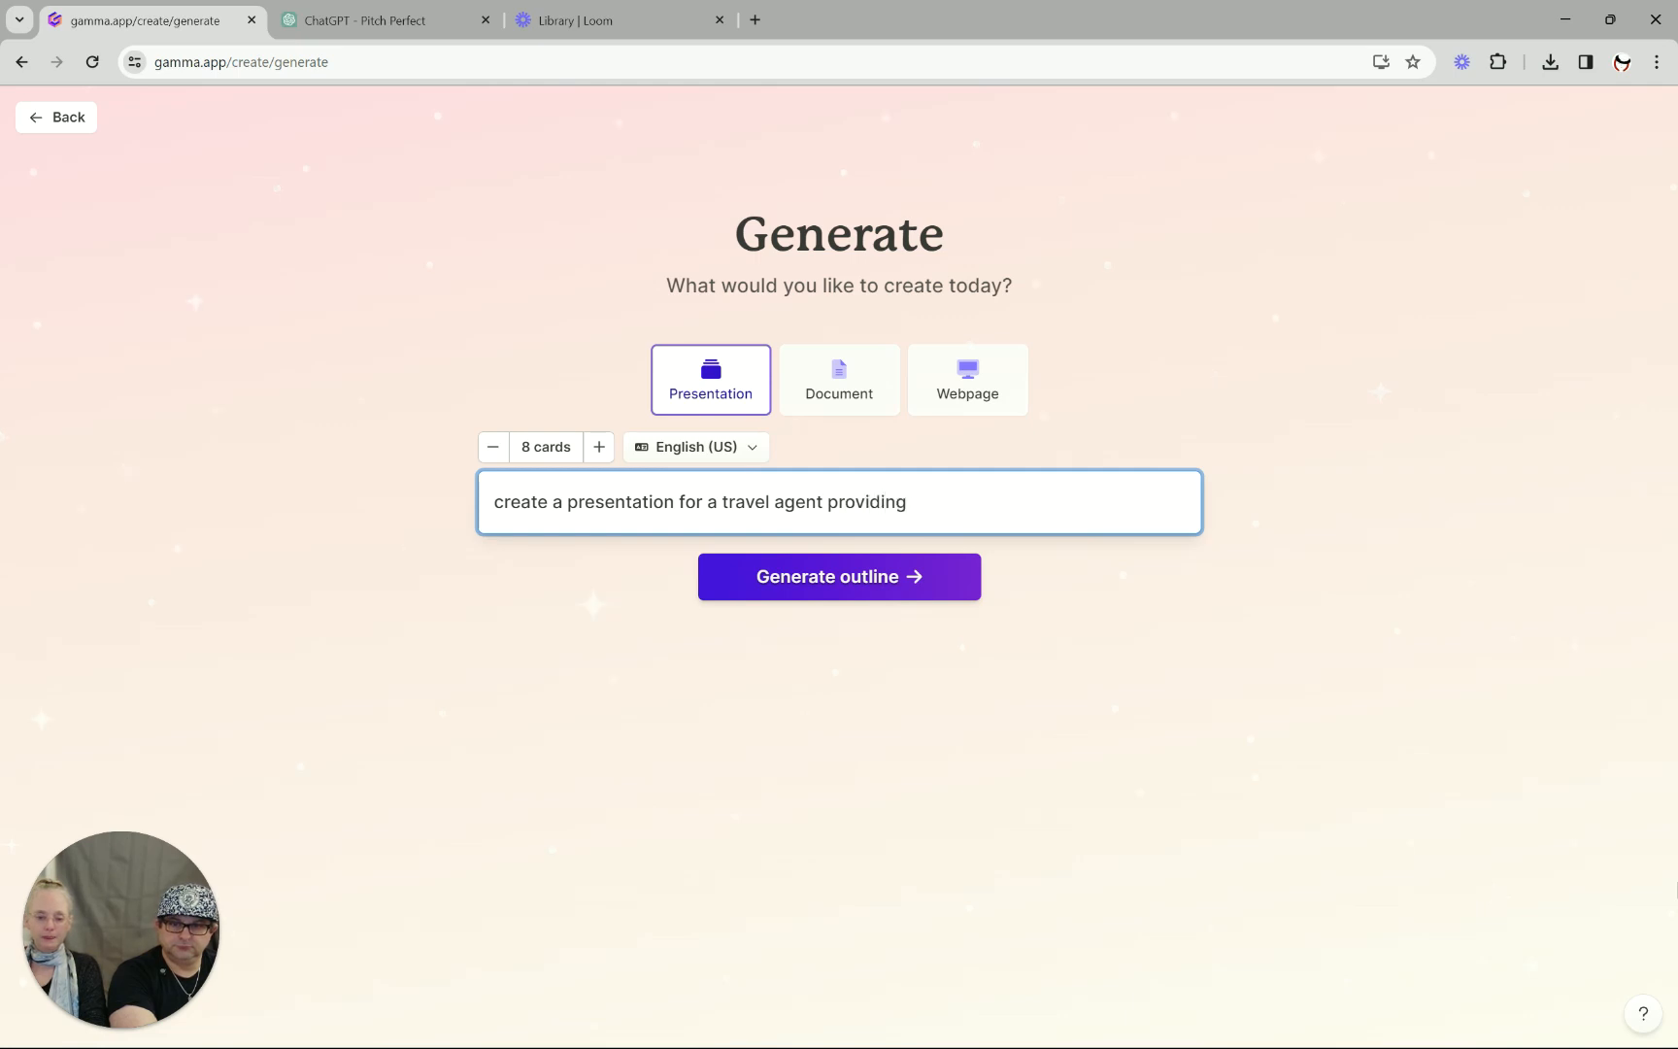
pyautogui.write('custom')
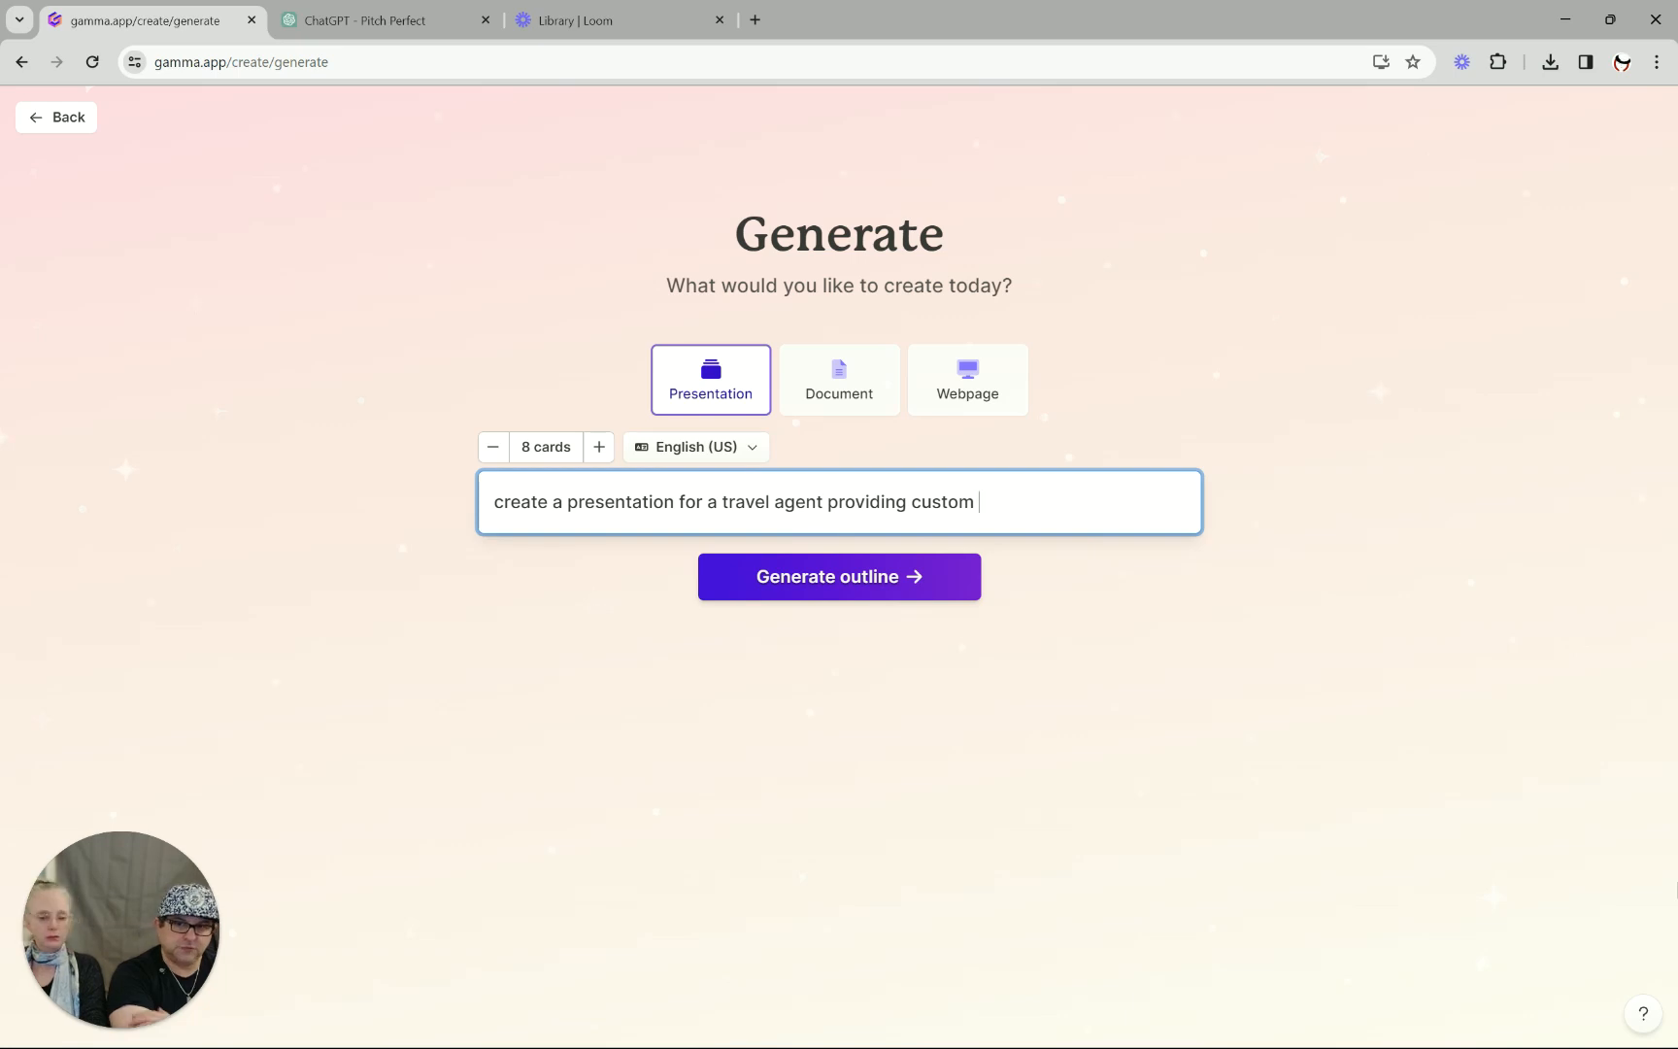
pyautogui.write(' trav')
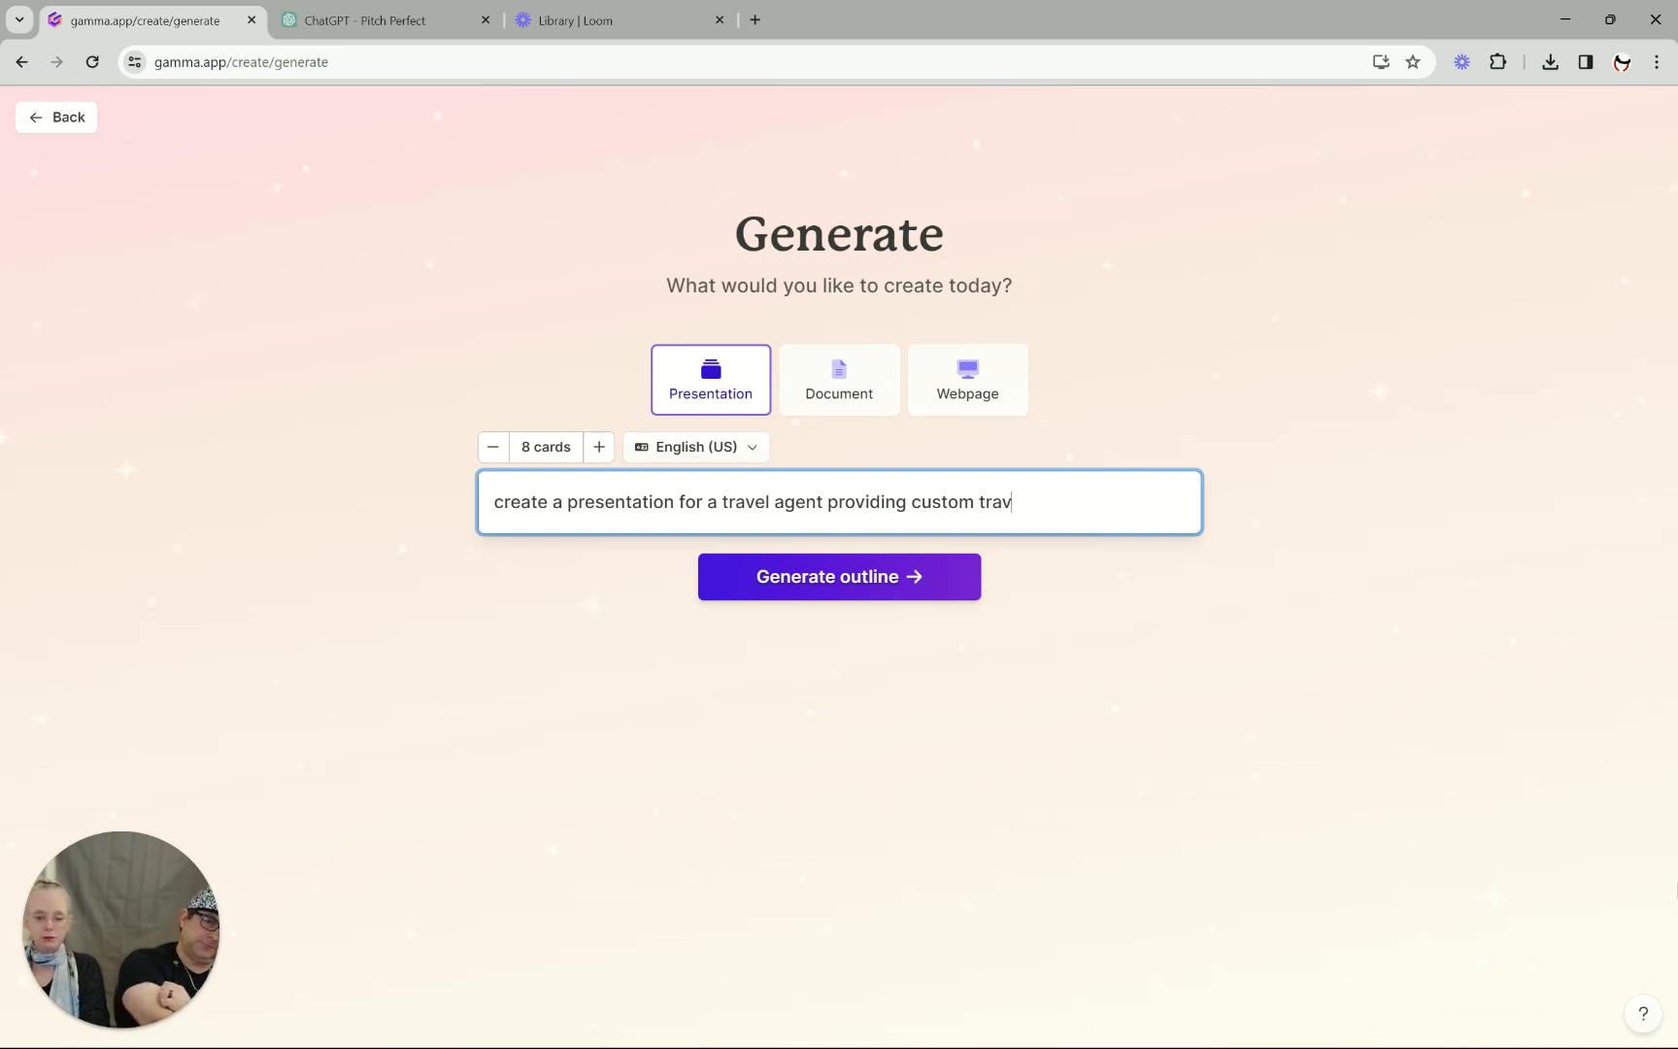
pyautogui.write('el packags')
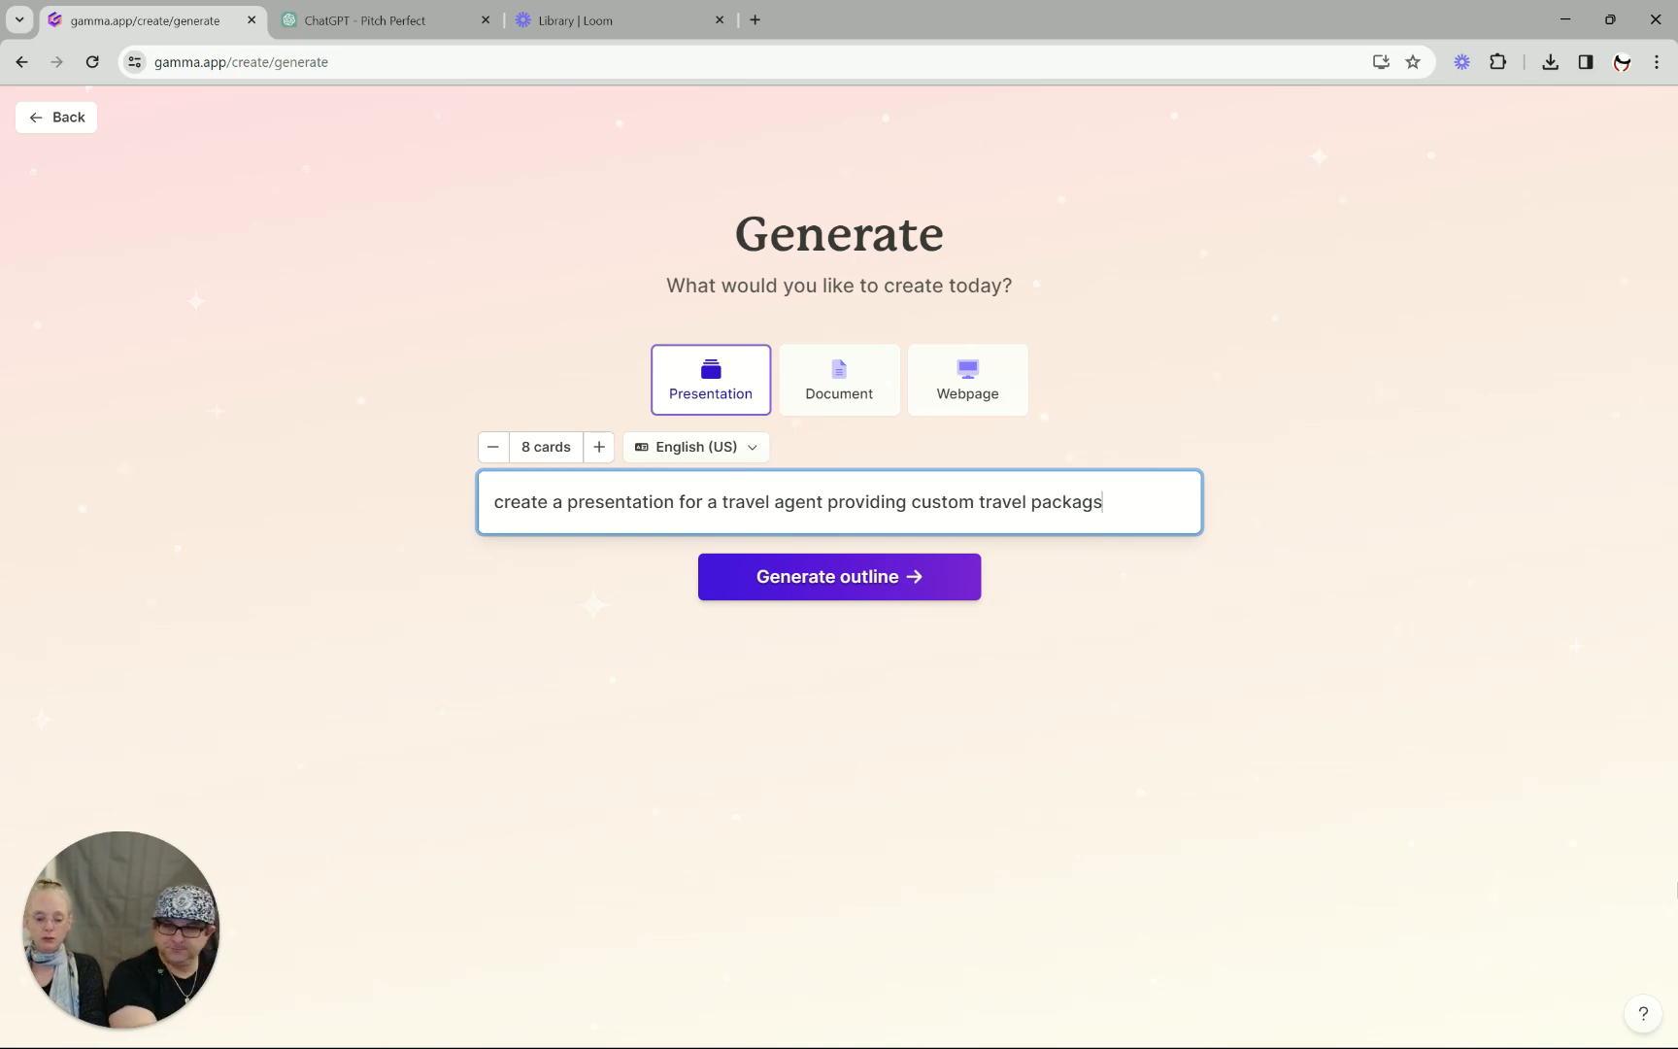
pyautogui.press('BackSpace')
pyautogui.write('es to ')
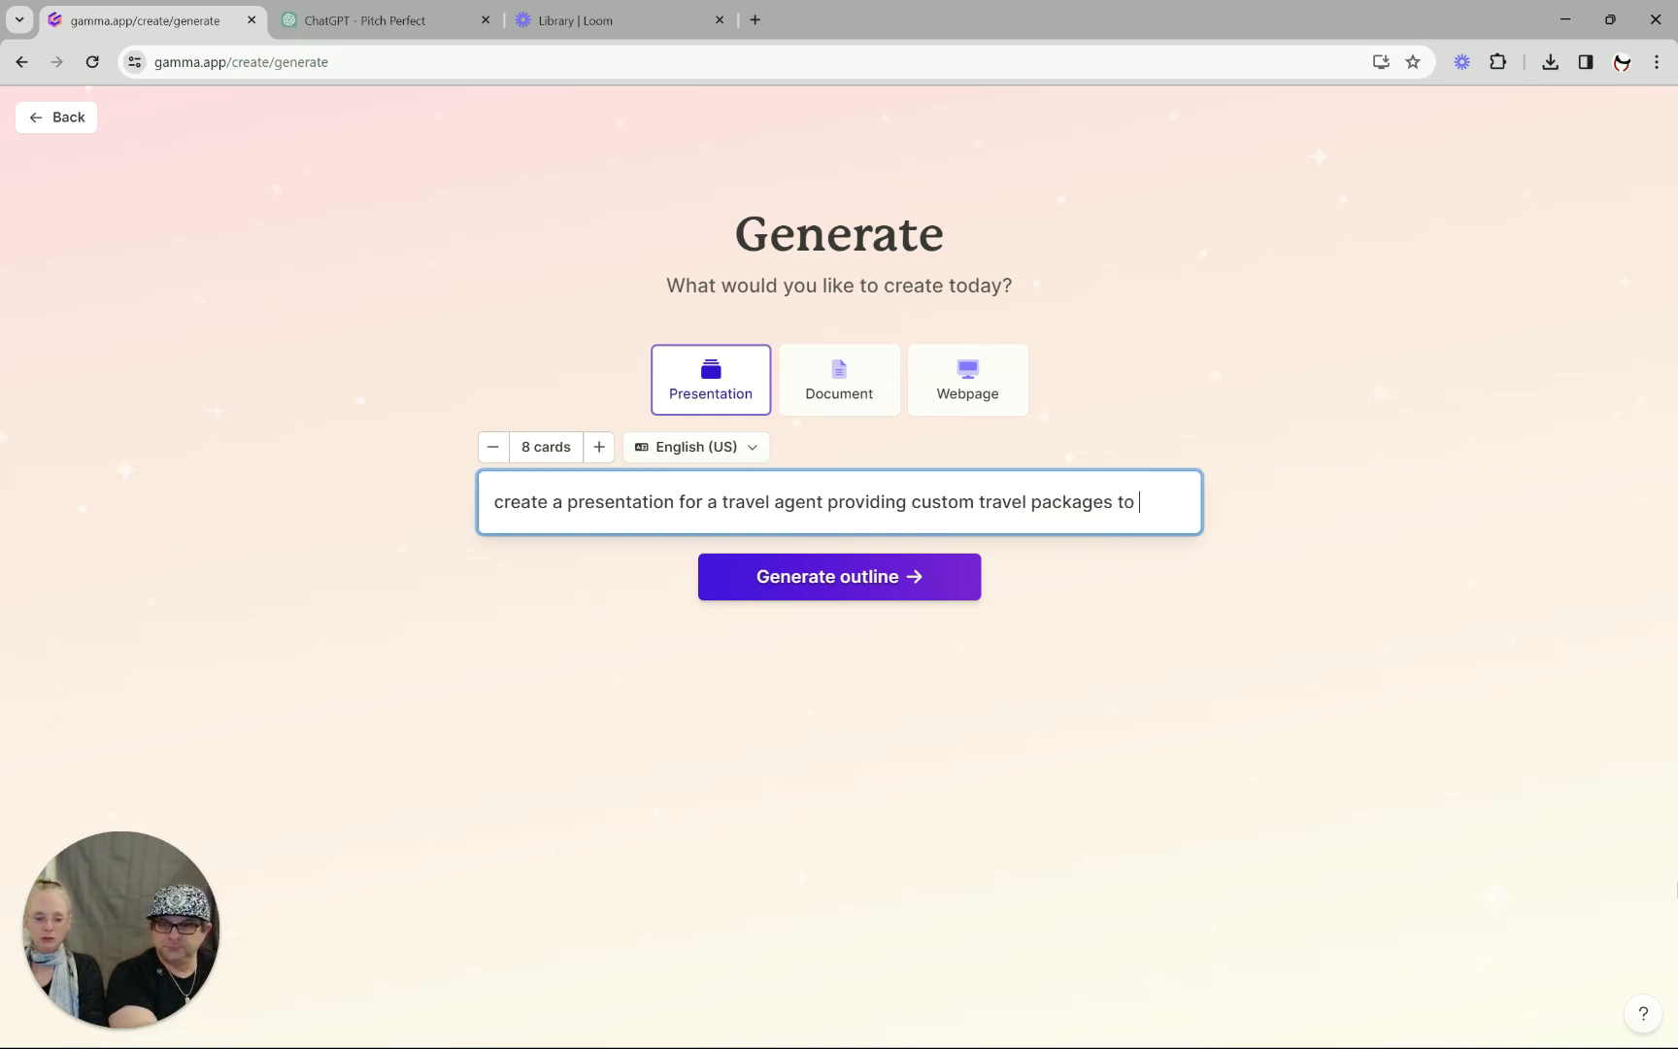
pyautogui.write('a client')
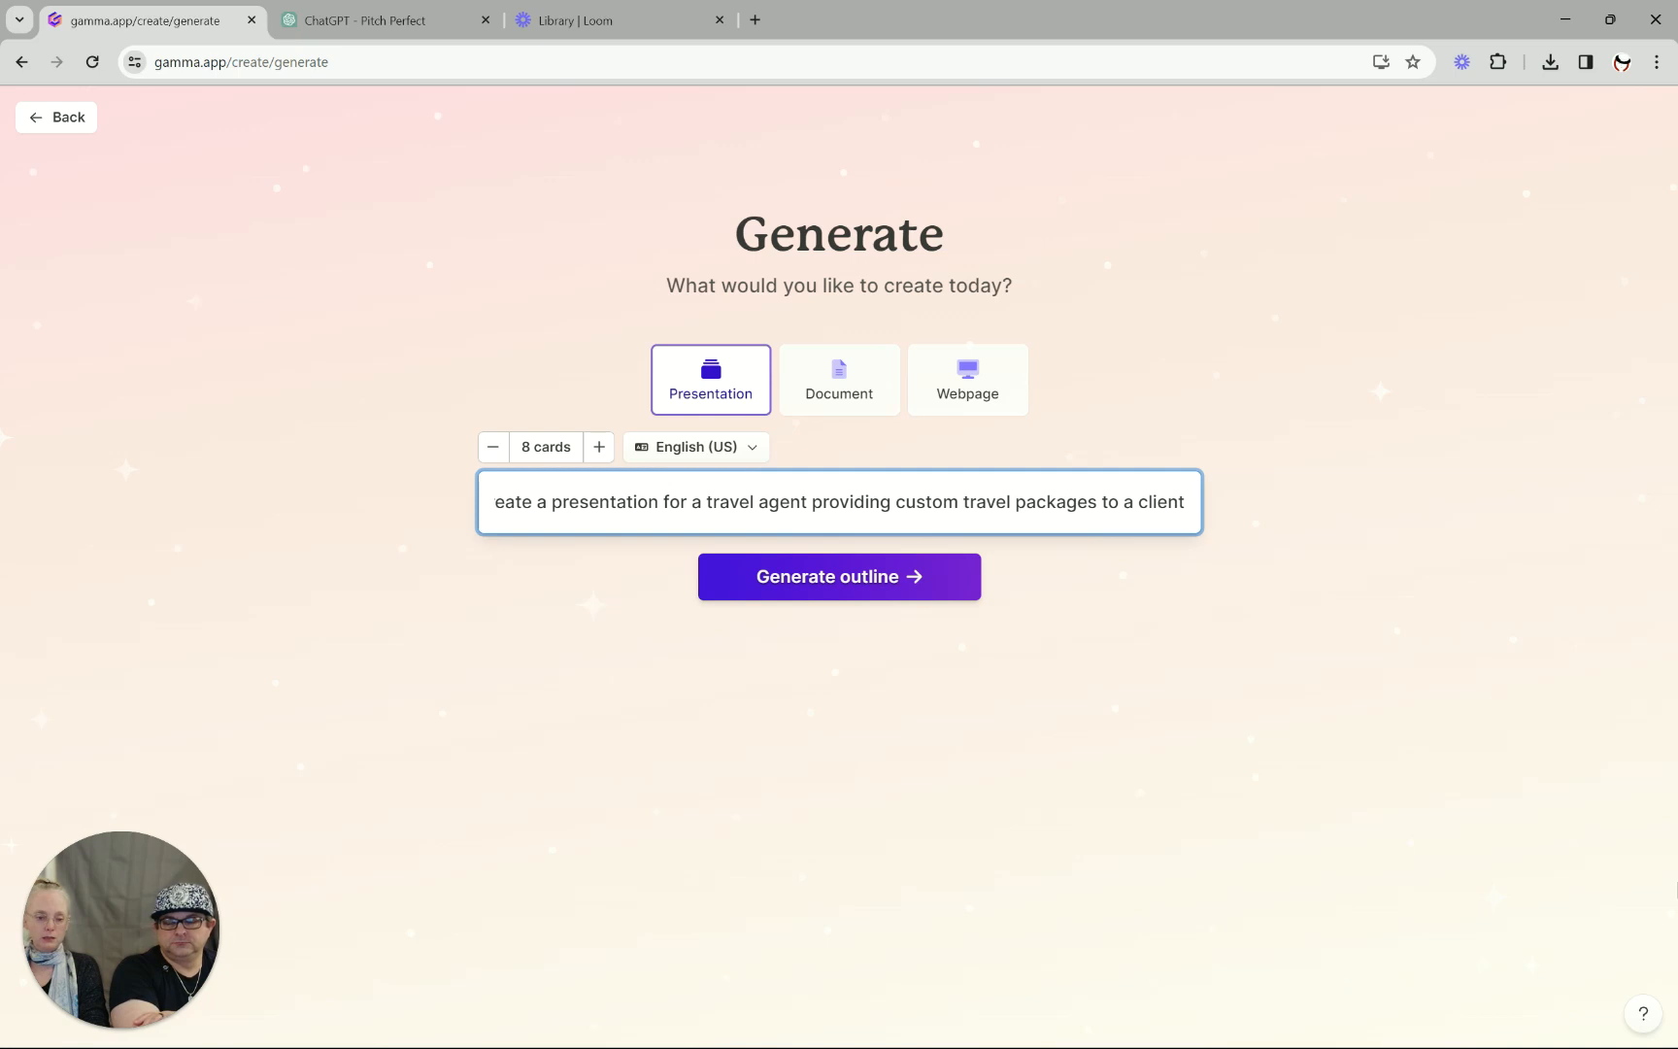
pyautogui.click(870, 603)
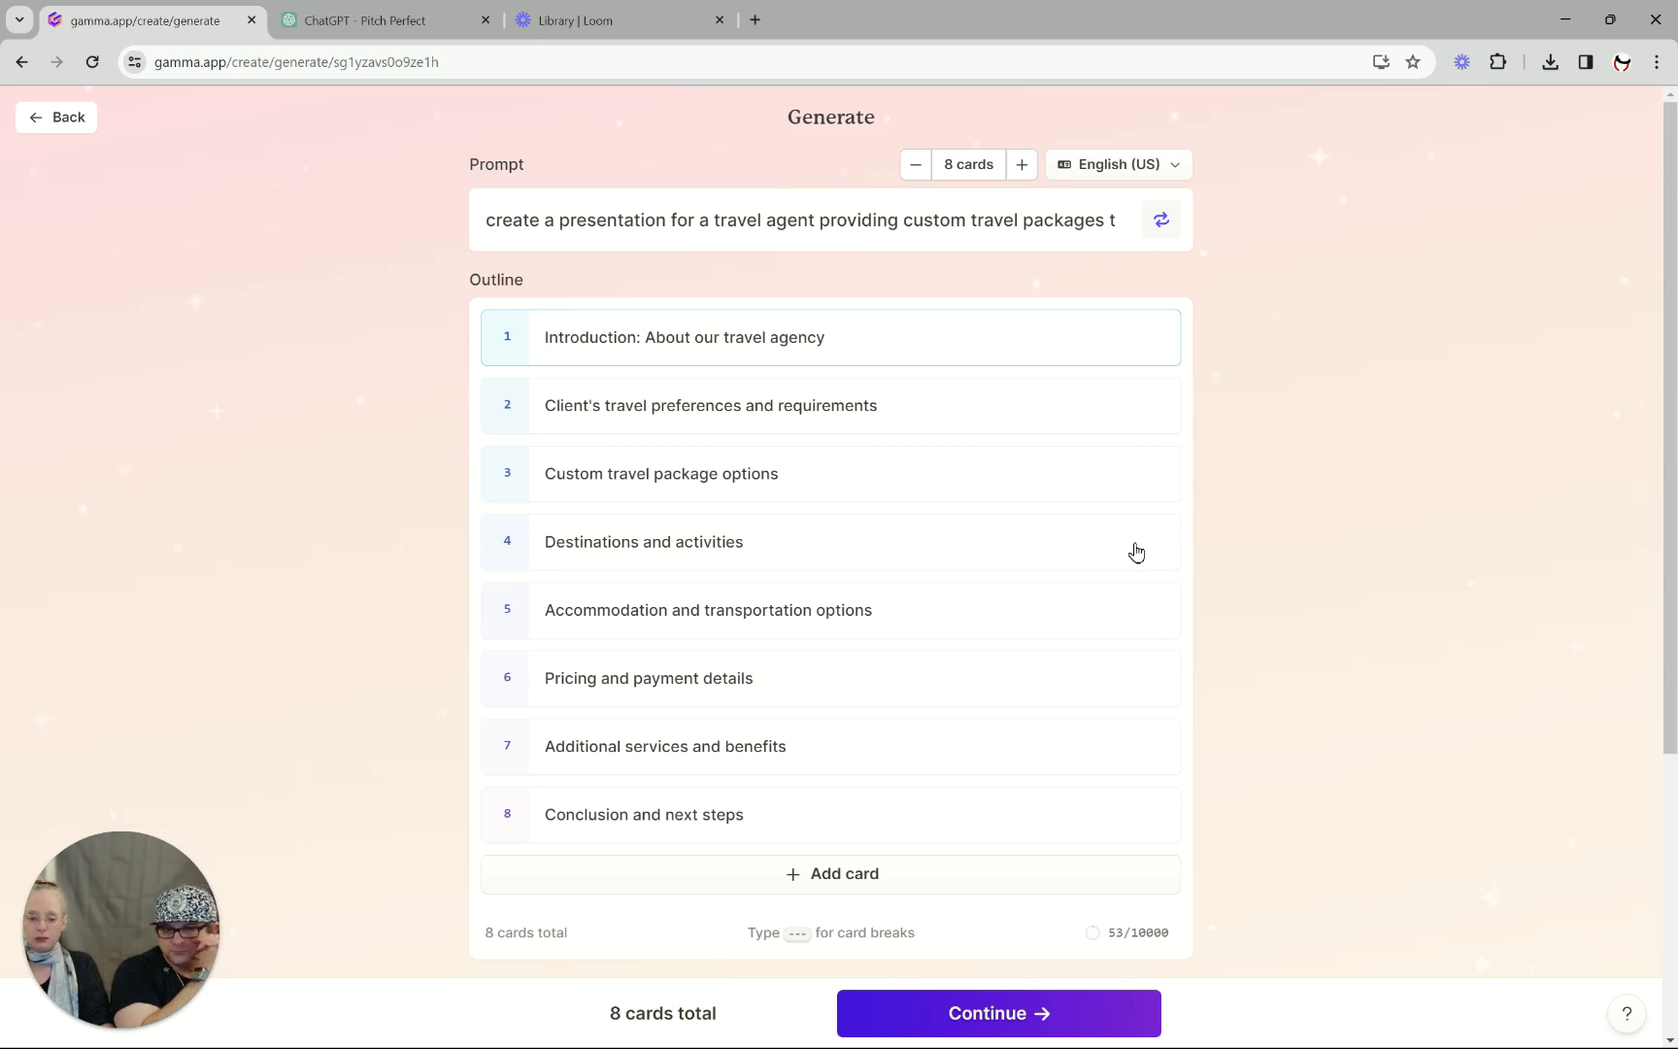
# Add a ninth card titled "Contact Us" at the end of the outline.
pyautogui.click(815, 807)
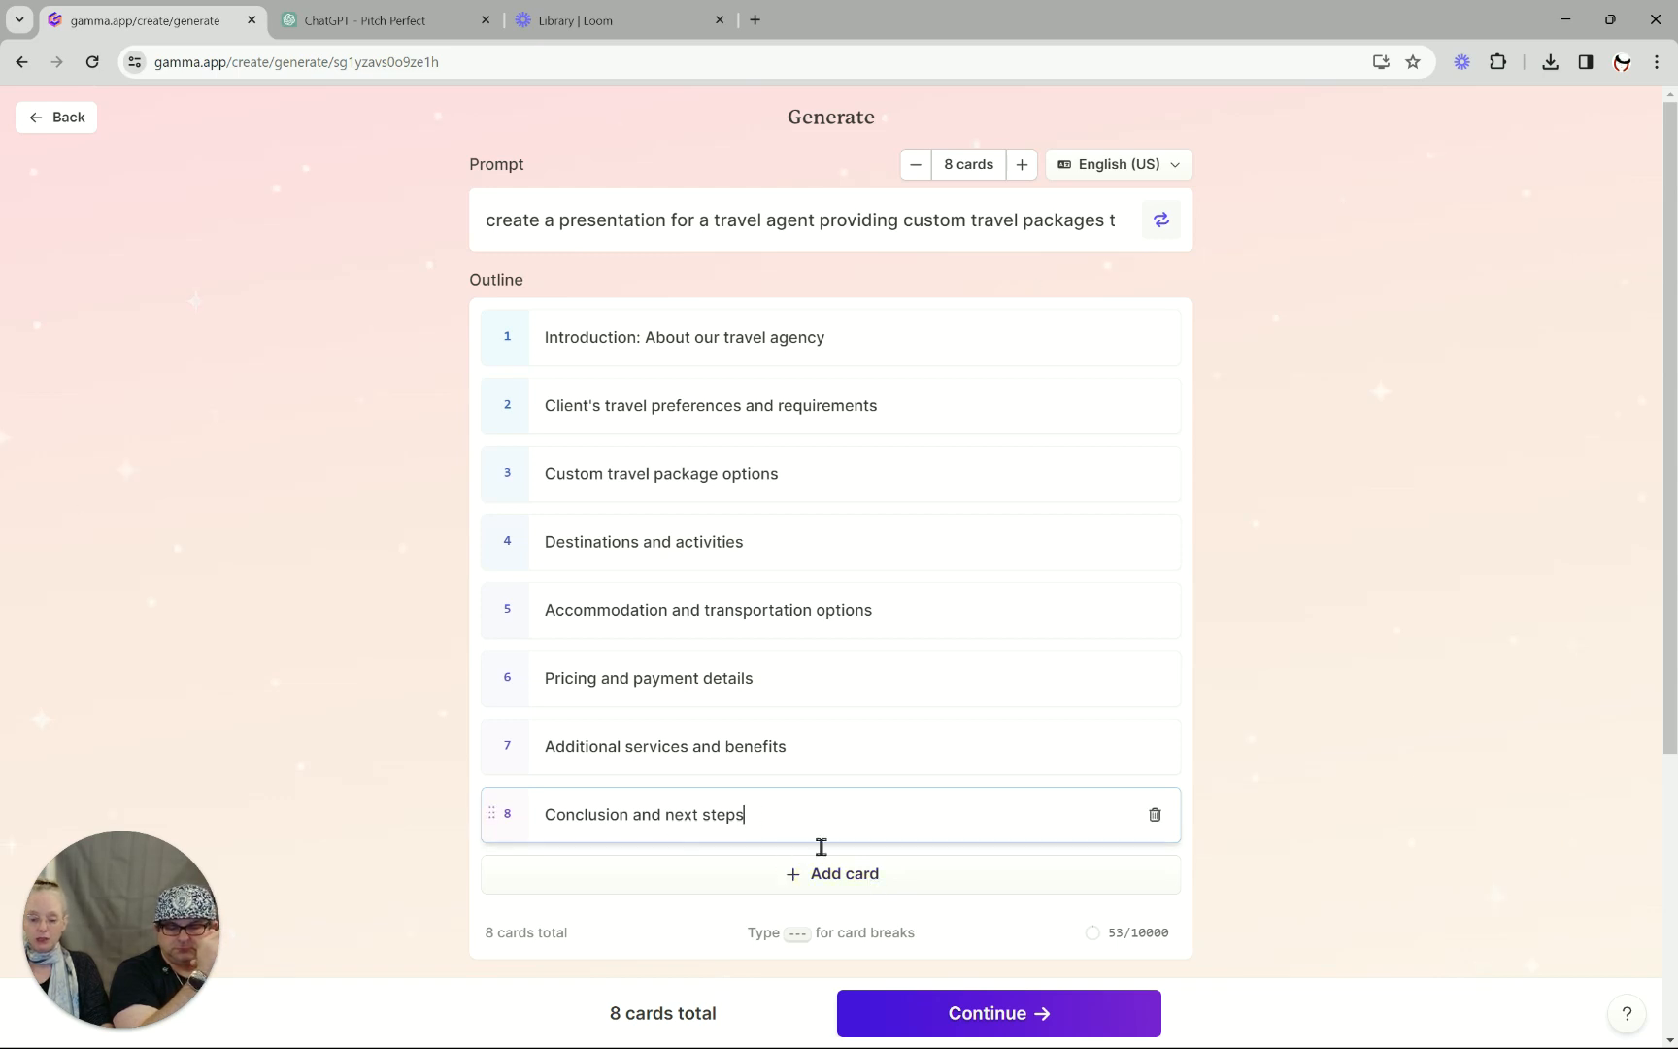
pyautogui.click(835, 876)
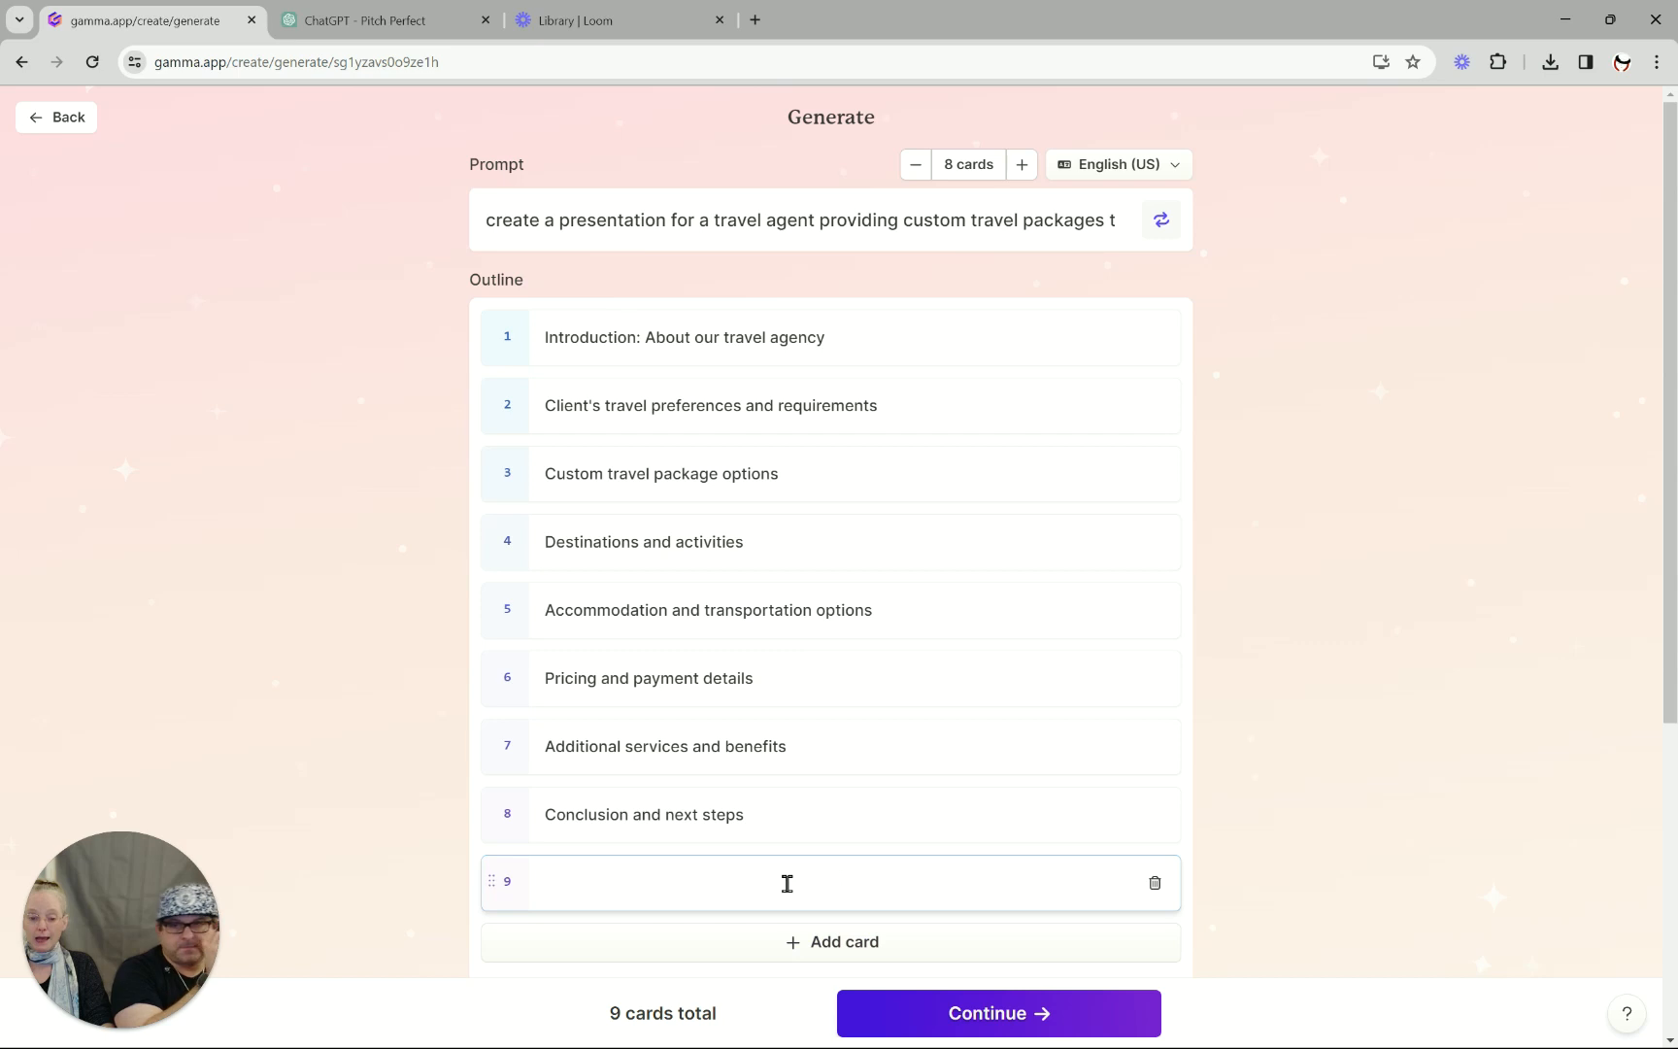
pyautogui.write('C')
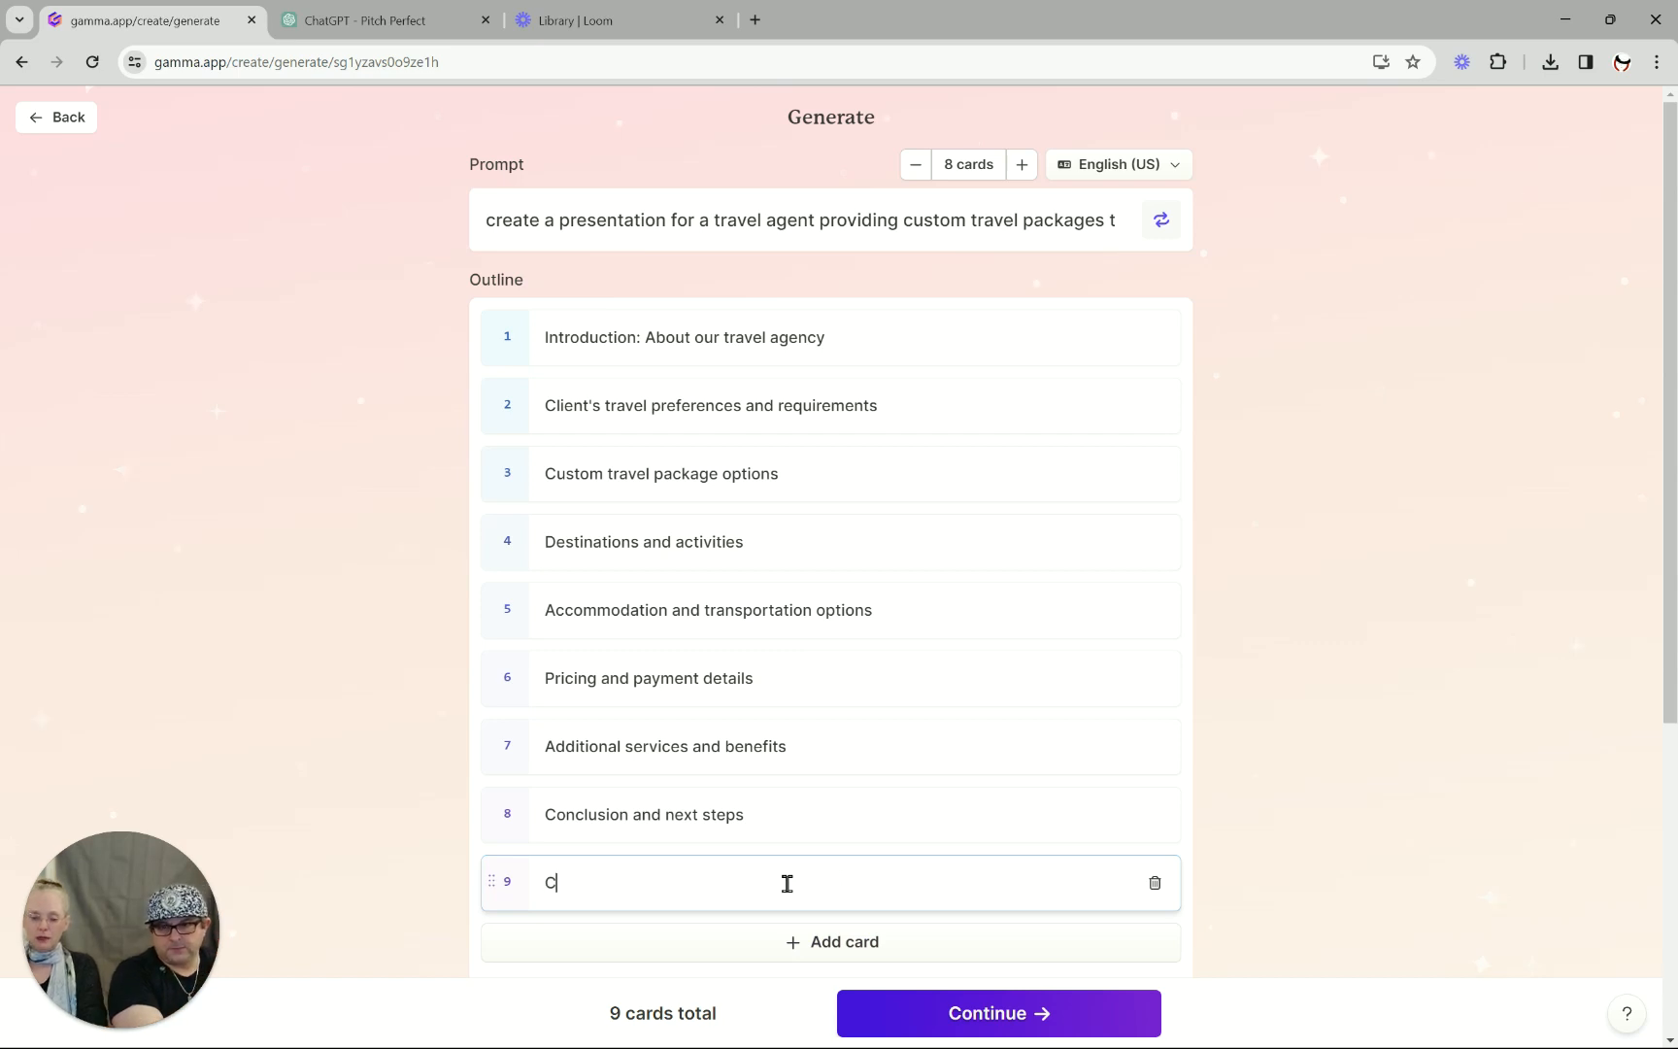
pyautogui.write('ontact U')
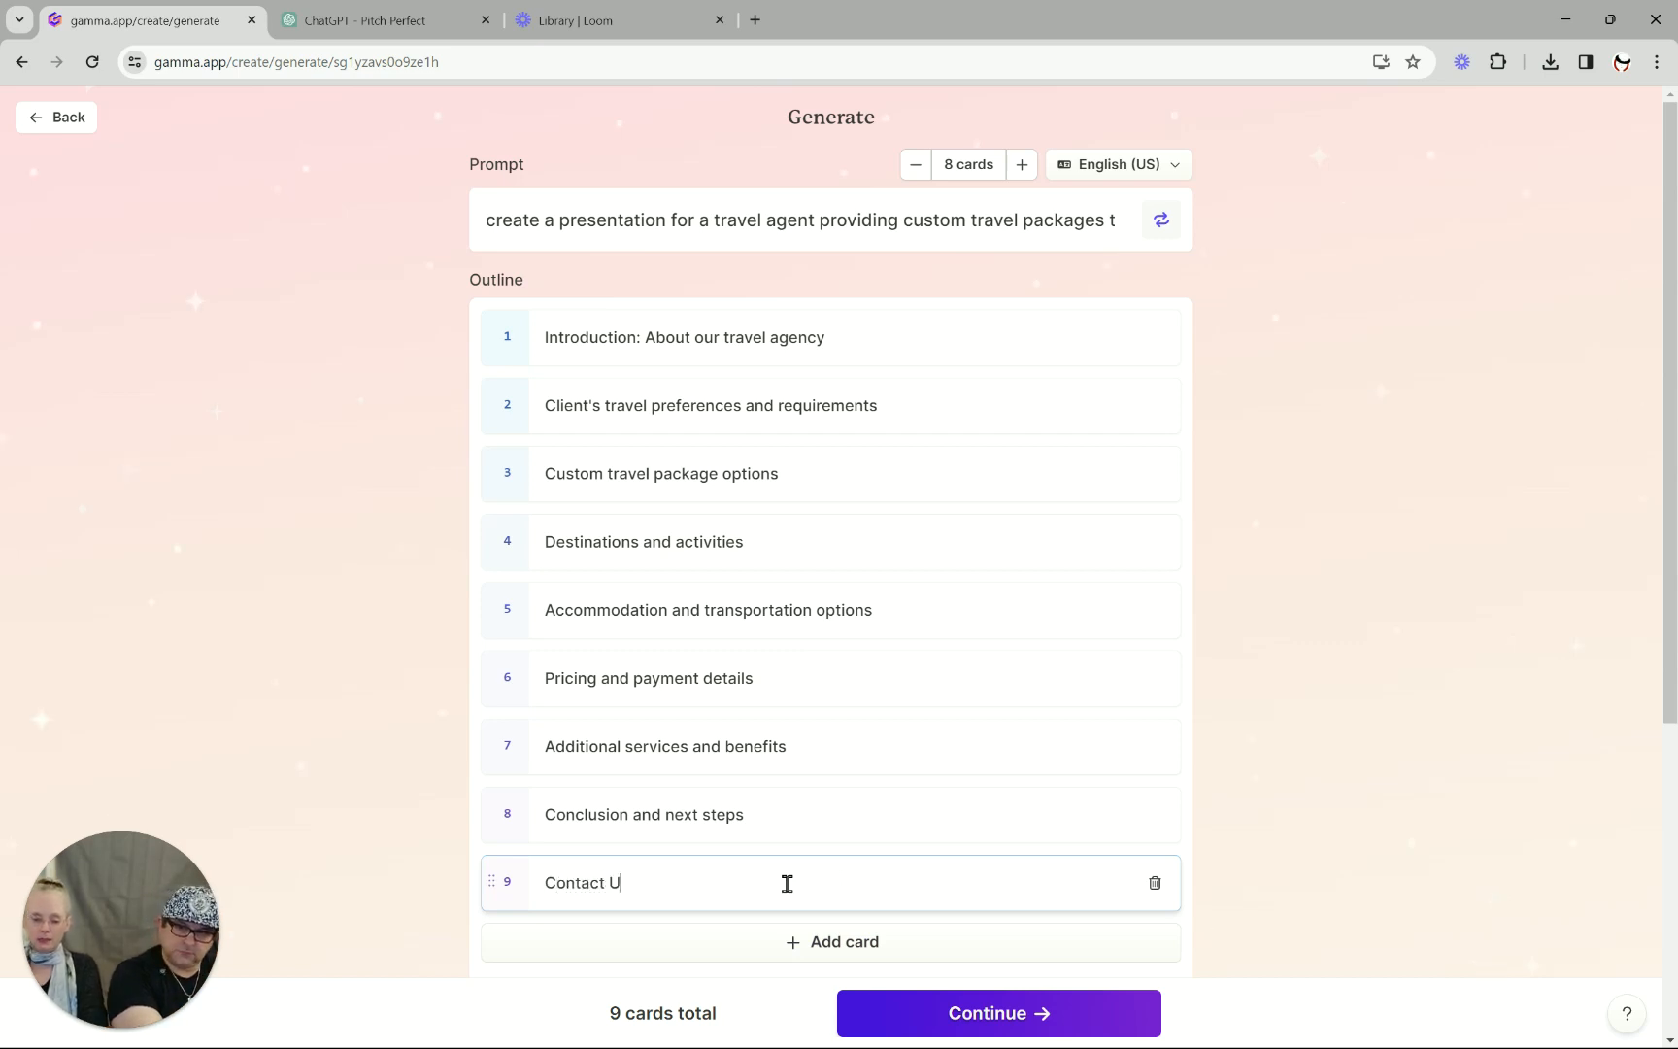
pyautogui.write('s')
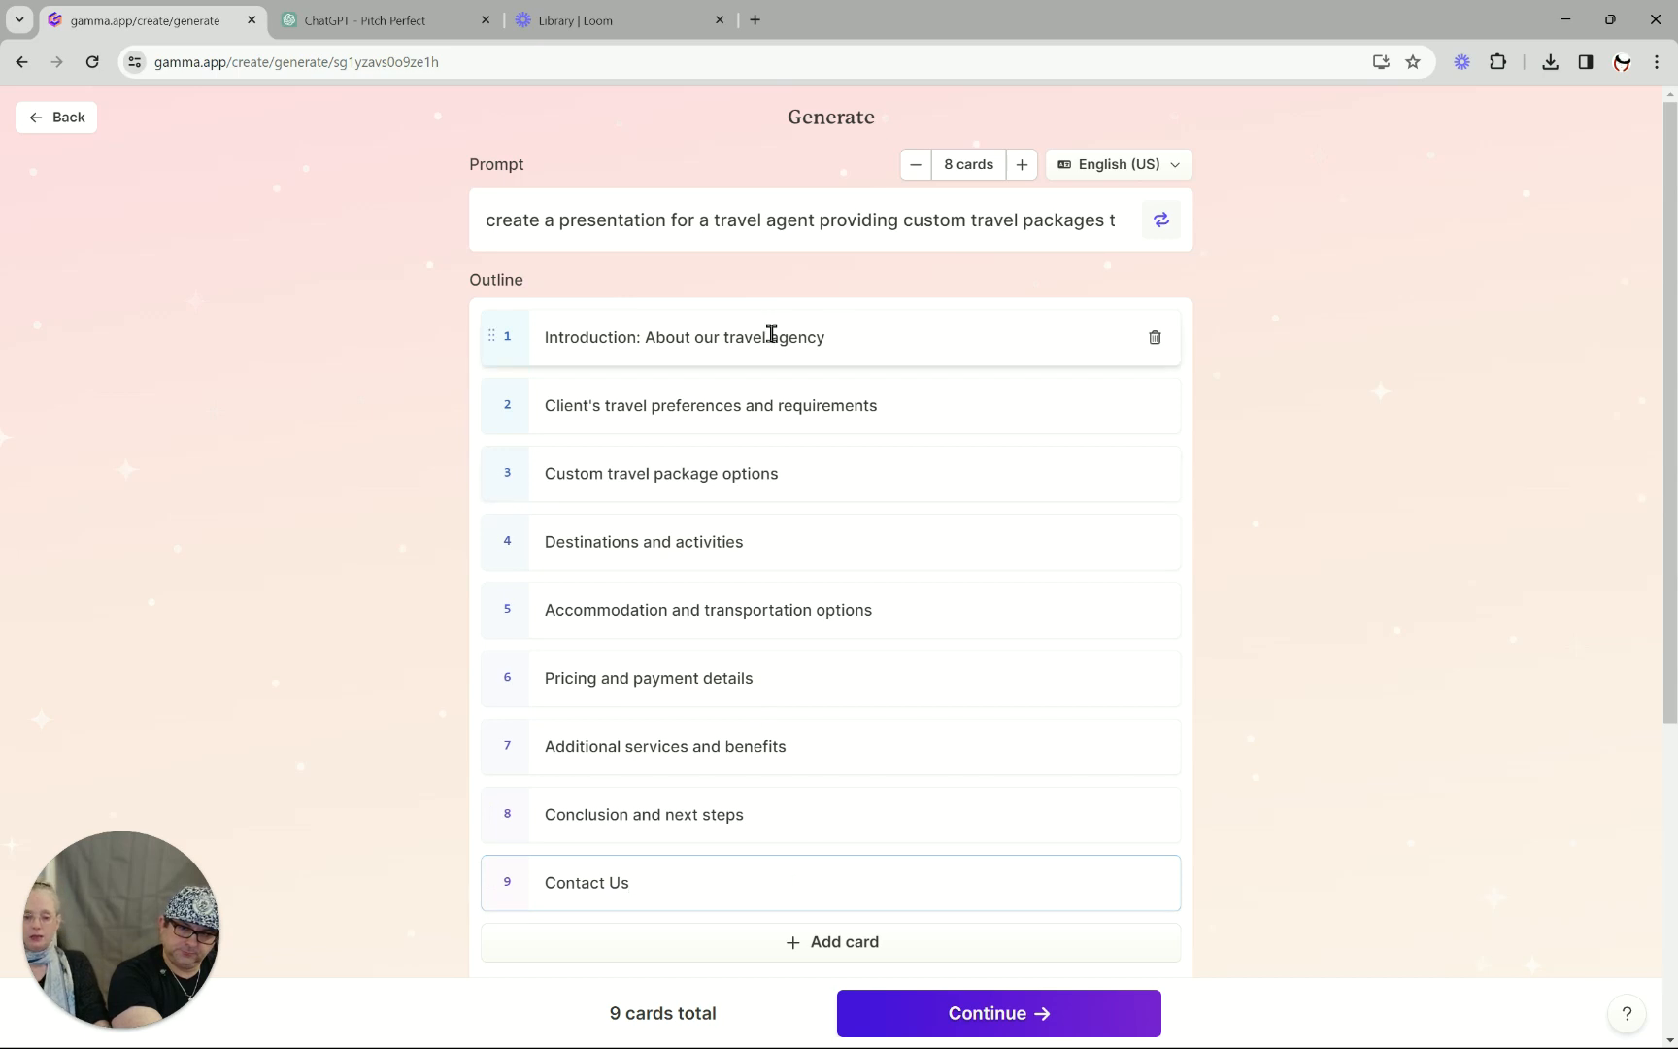
# Replace the text after "Introduction:" in the first outline card with "Dream it. Plan it. Experience it: Tailored travel for unforgettable memories".
pyautogui.click(849, 334)
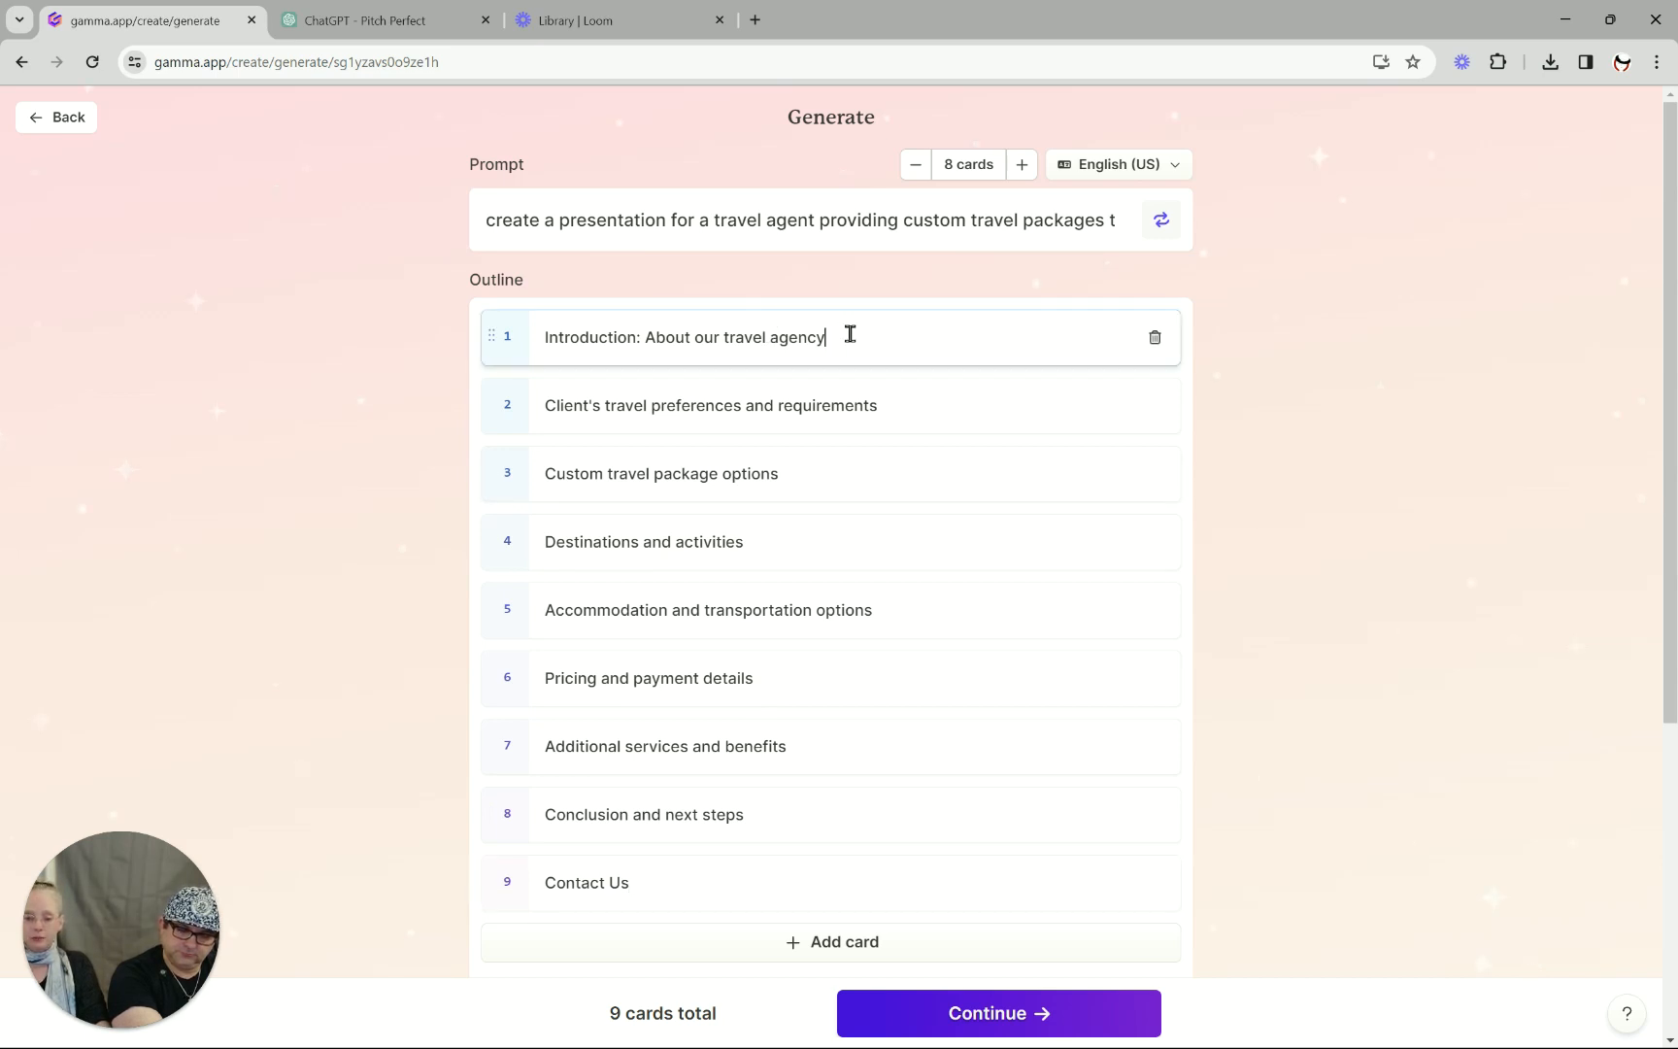
pyautogui.moveTo(850, 334); pyautogui.dragTo(650, 338)
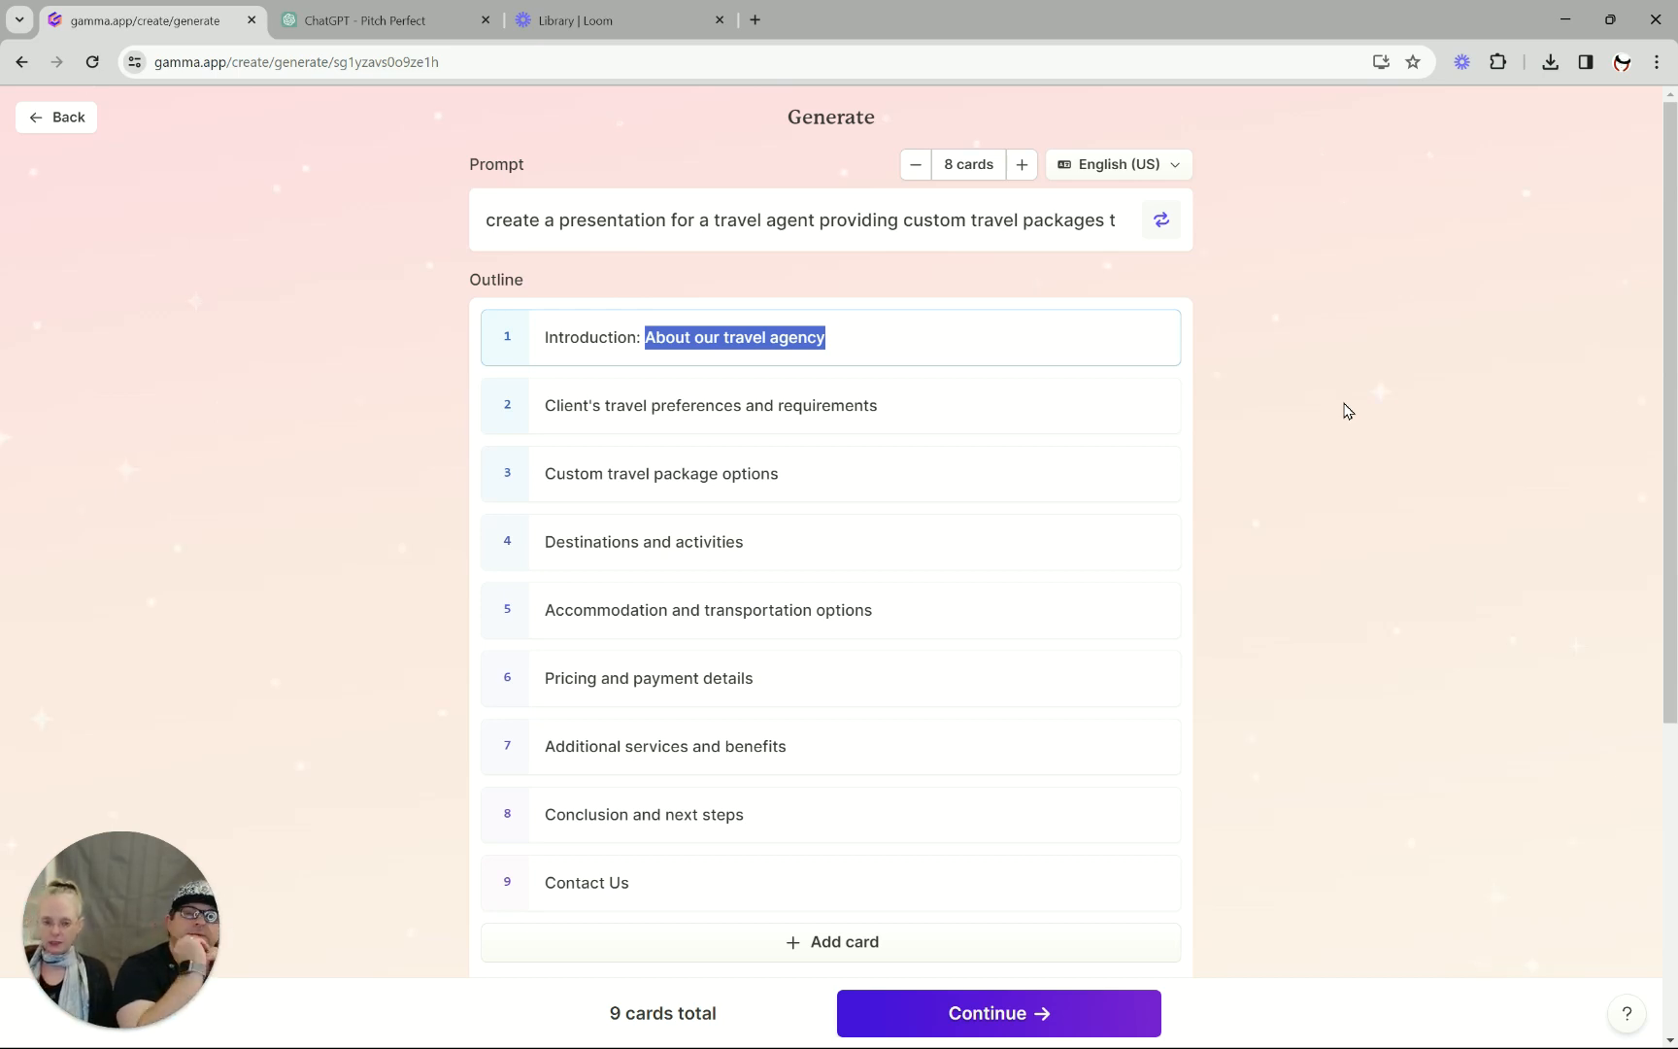
pyautogui.write('Dream it. Plan it. Experience it: Tailored travel for unforgettable memories')
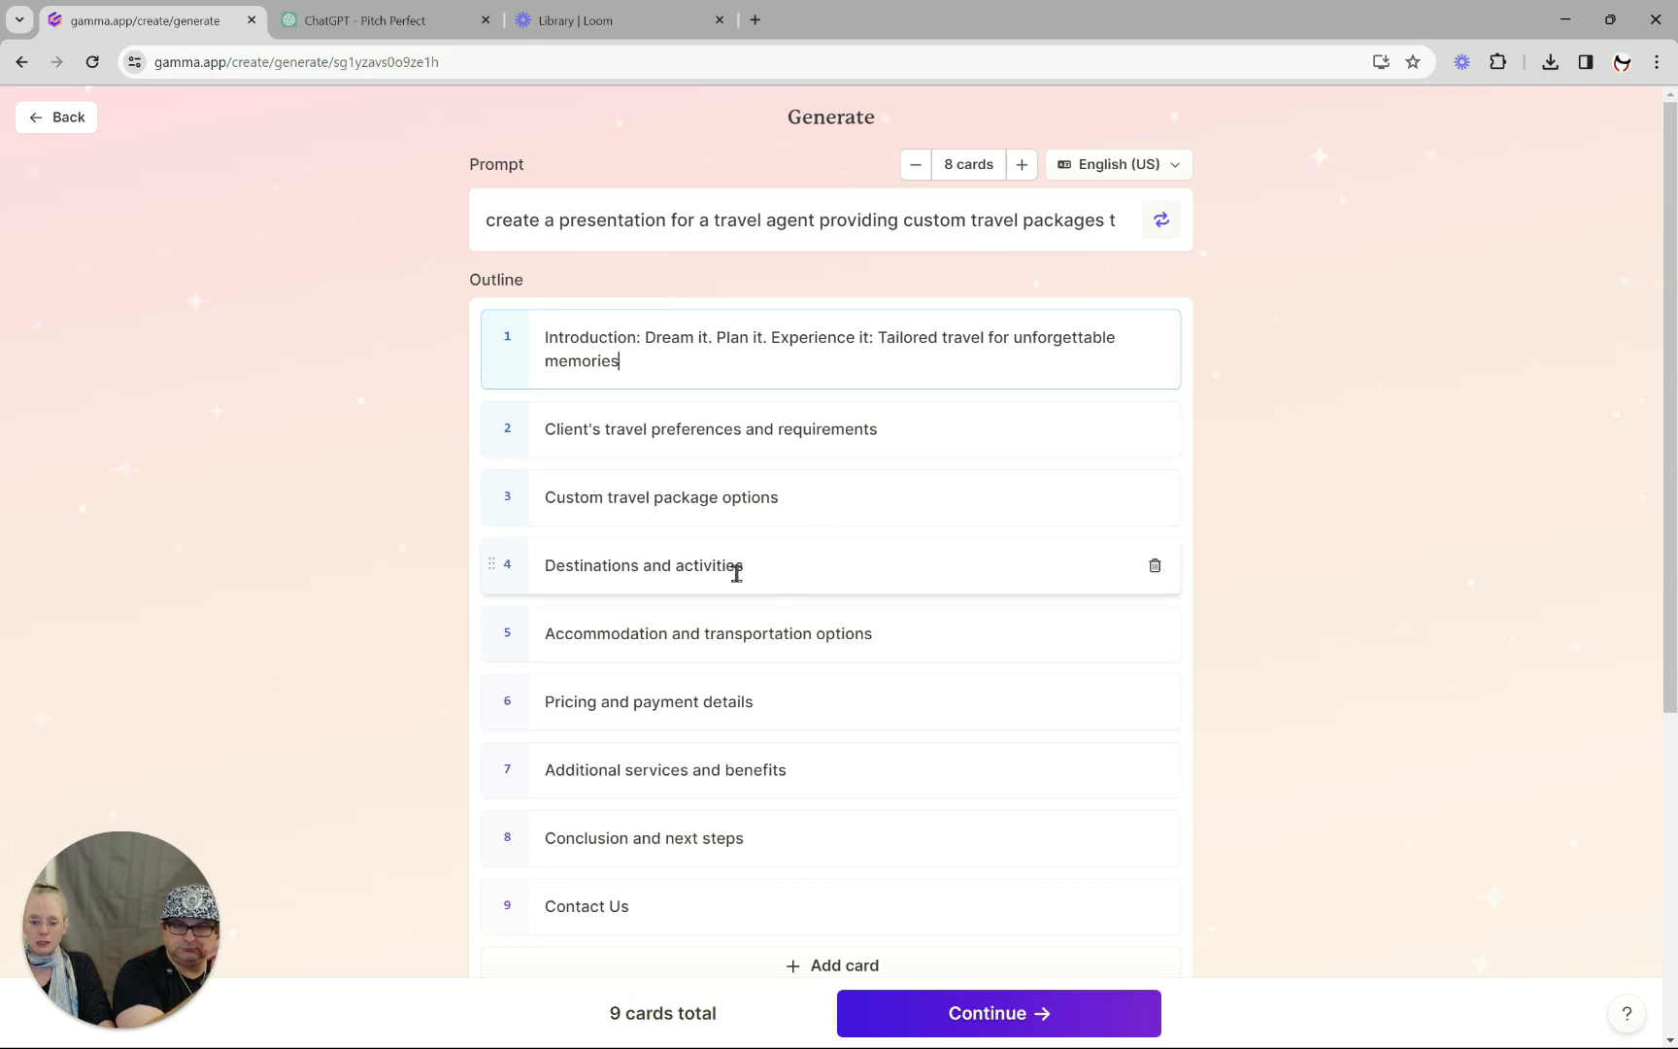
# Insert "Tailored" before "Destinations and activities" in the fourth outline card and continue to the theme selection.
pyautogui.click(549, 565)
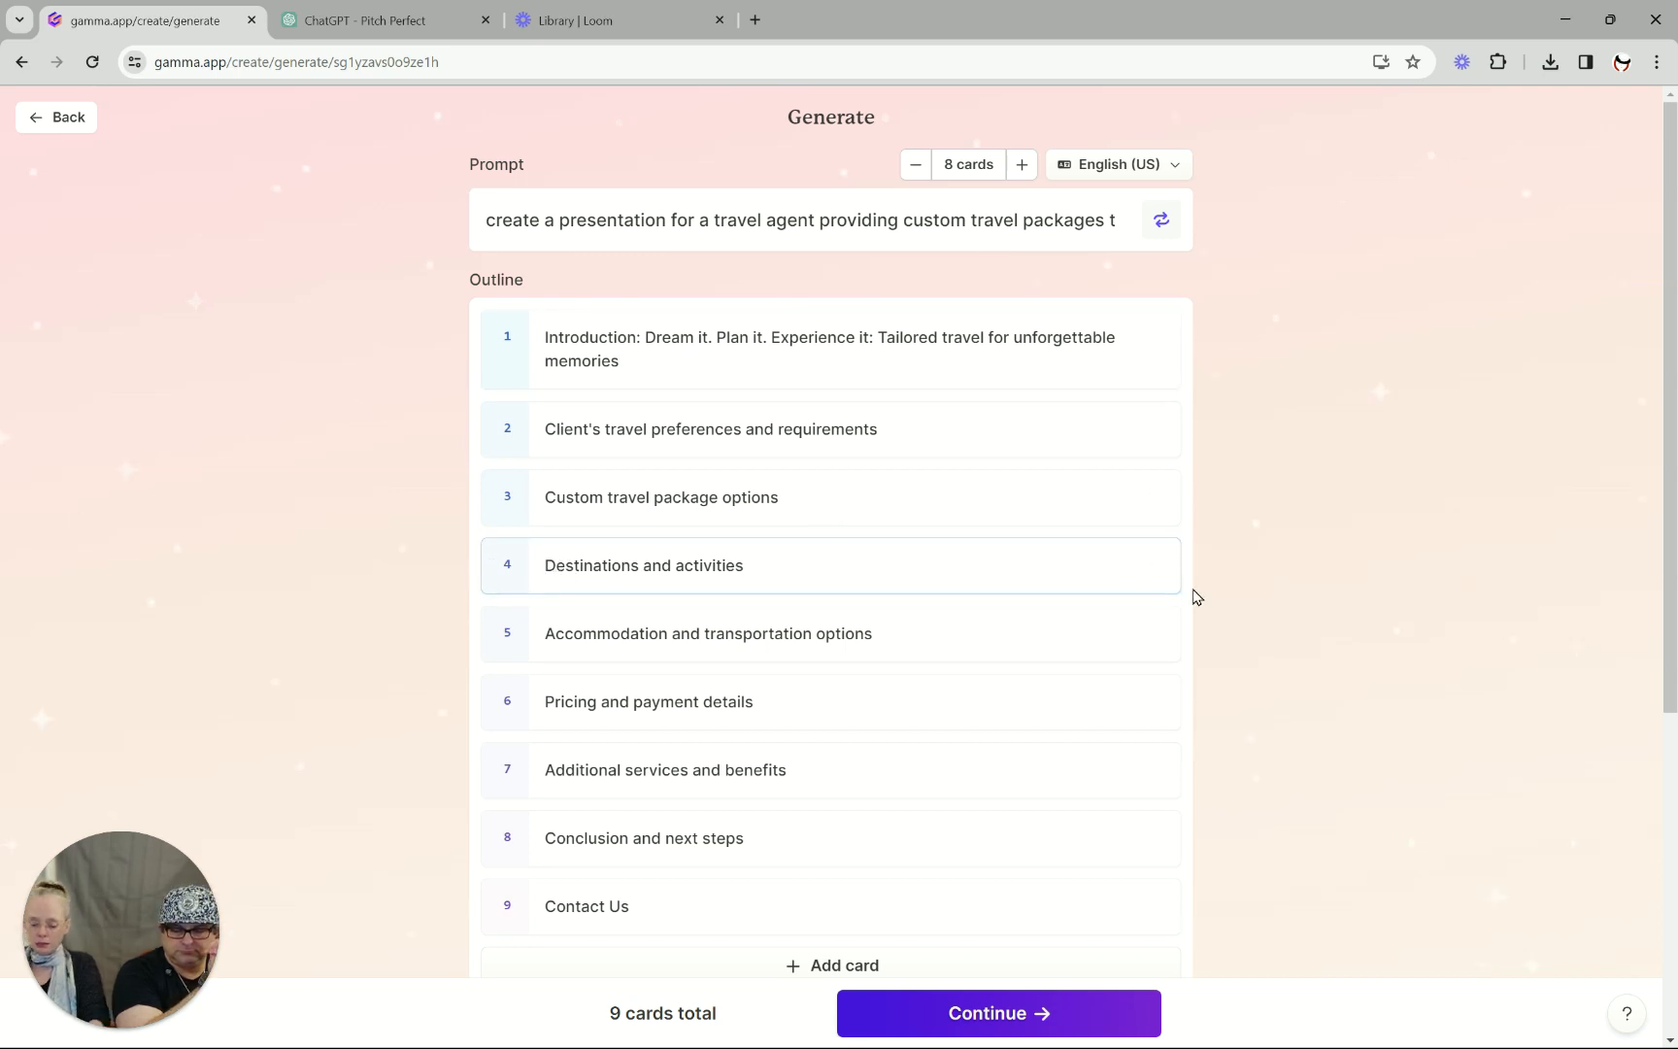
pyautogui.write('Tailor')
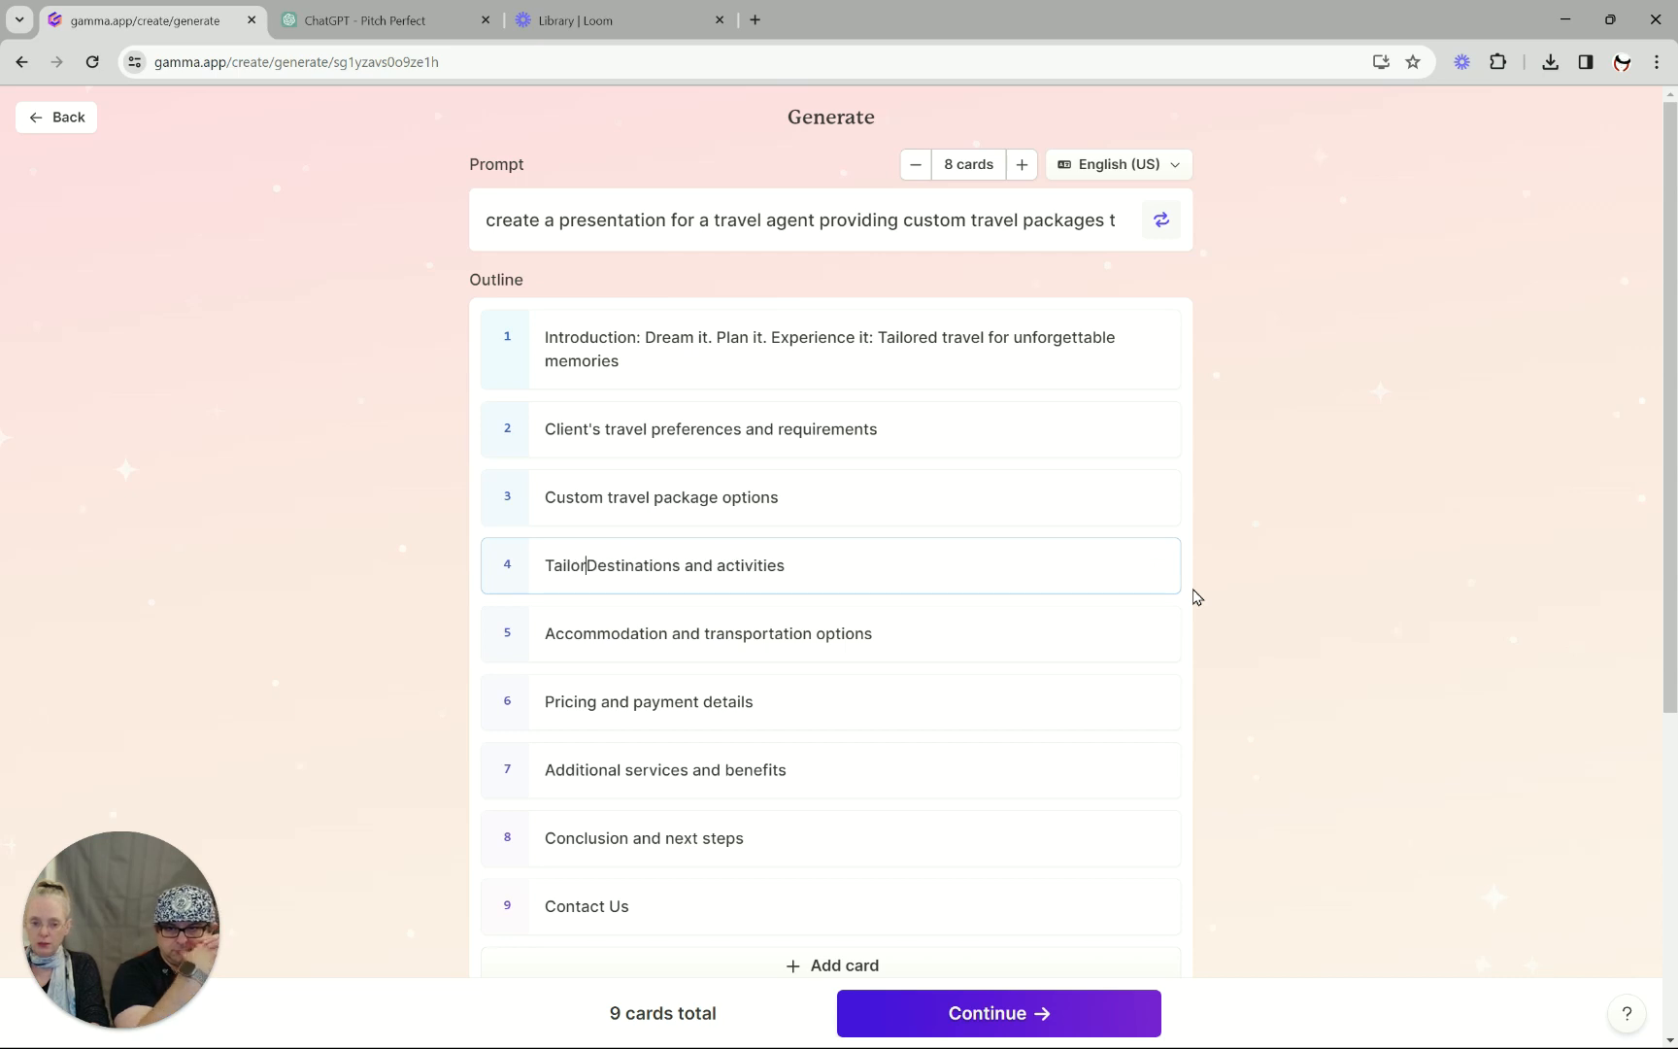
pyautogui.write('ed')
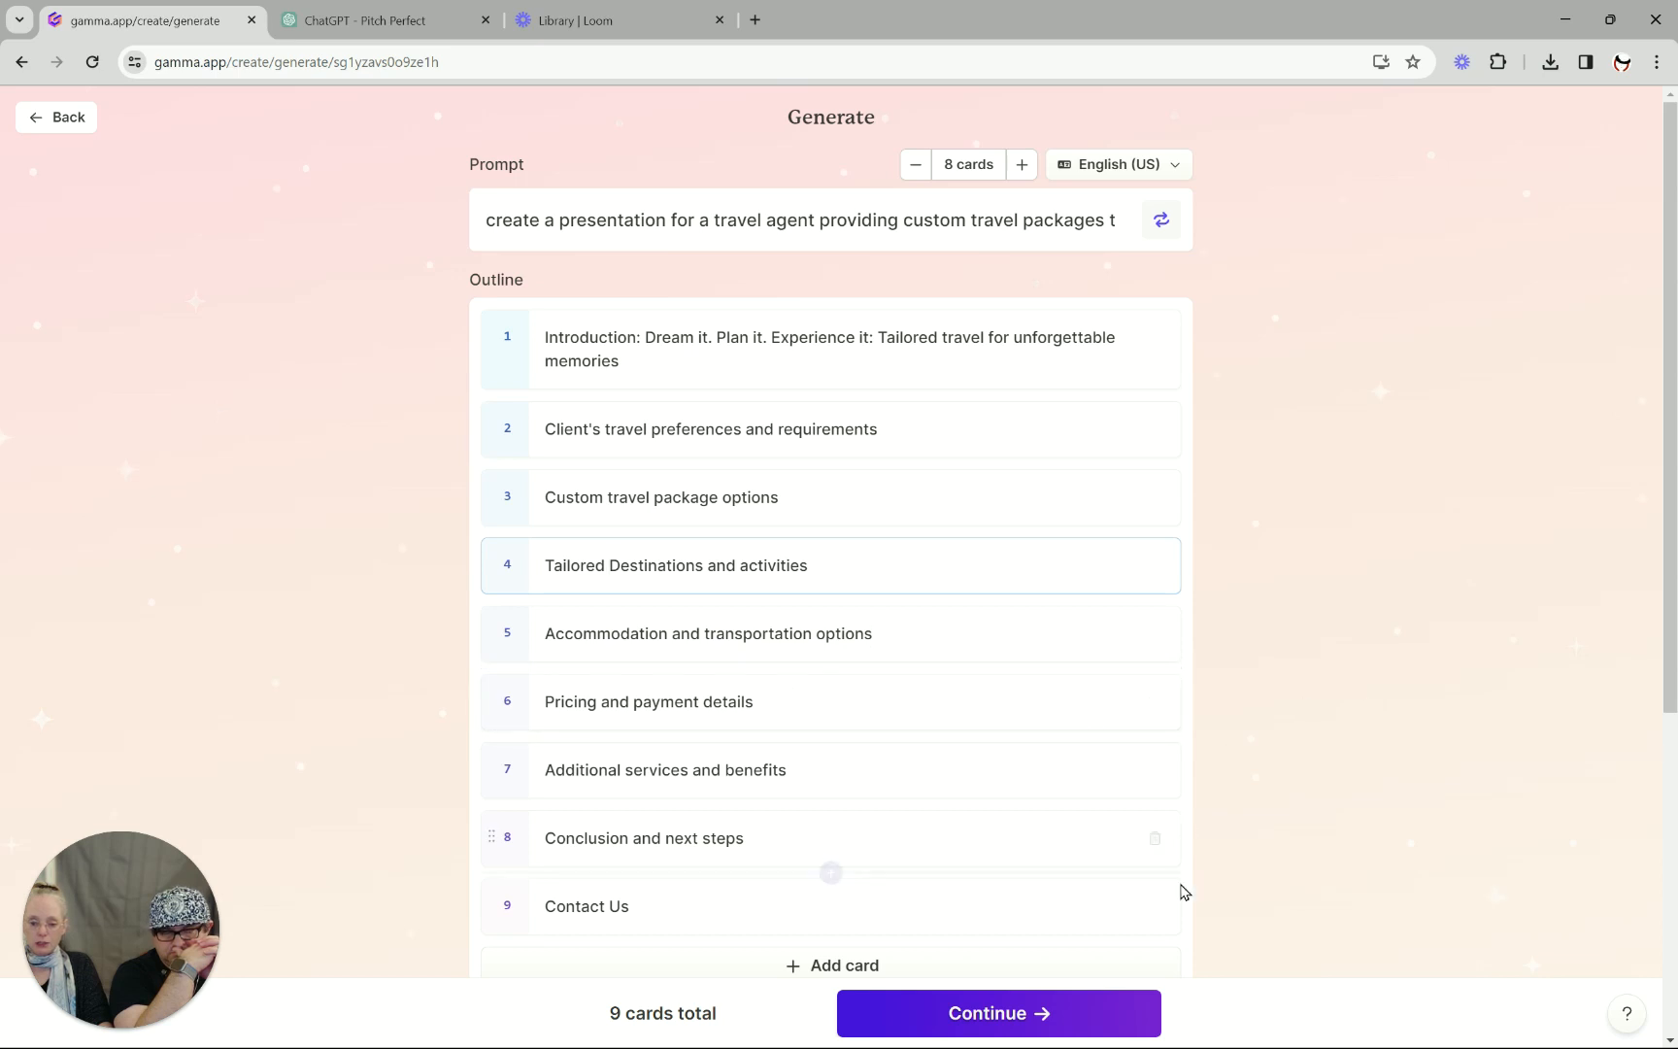
pyautogui.click(1011, 1020)
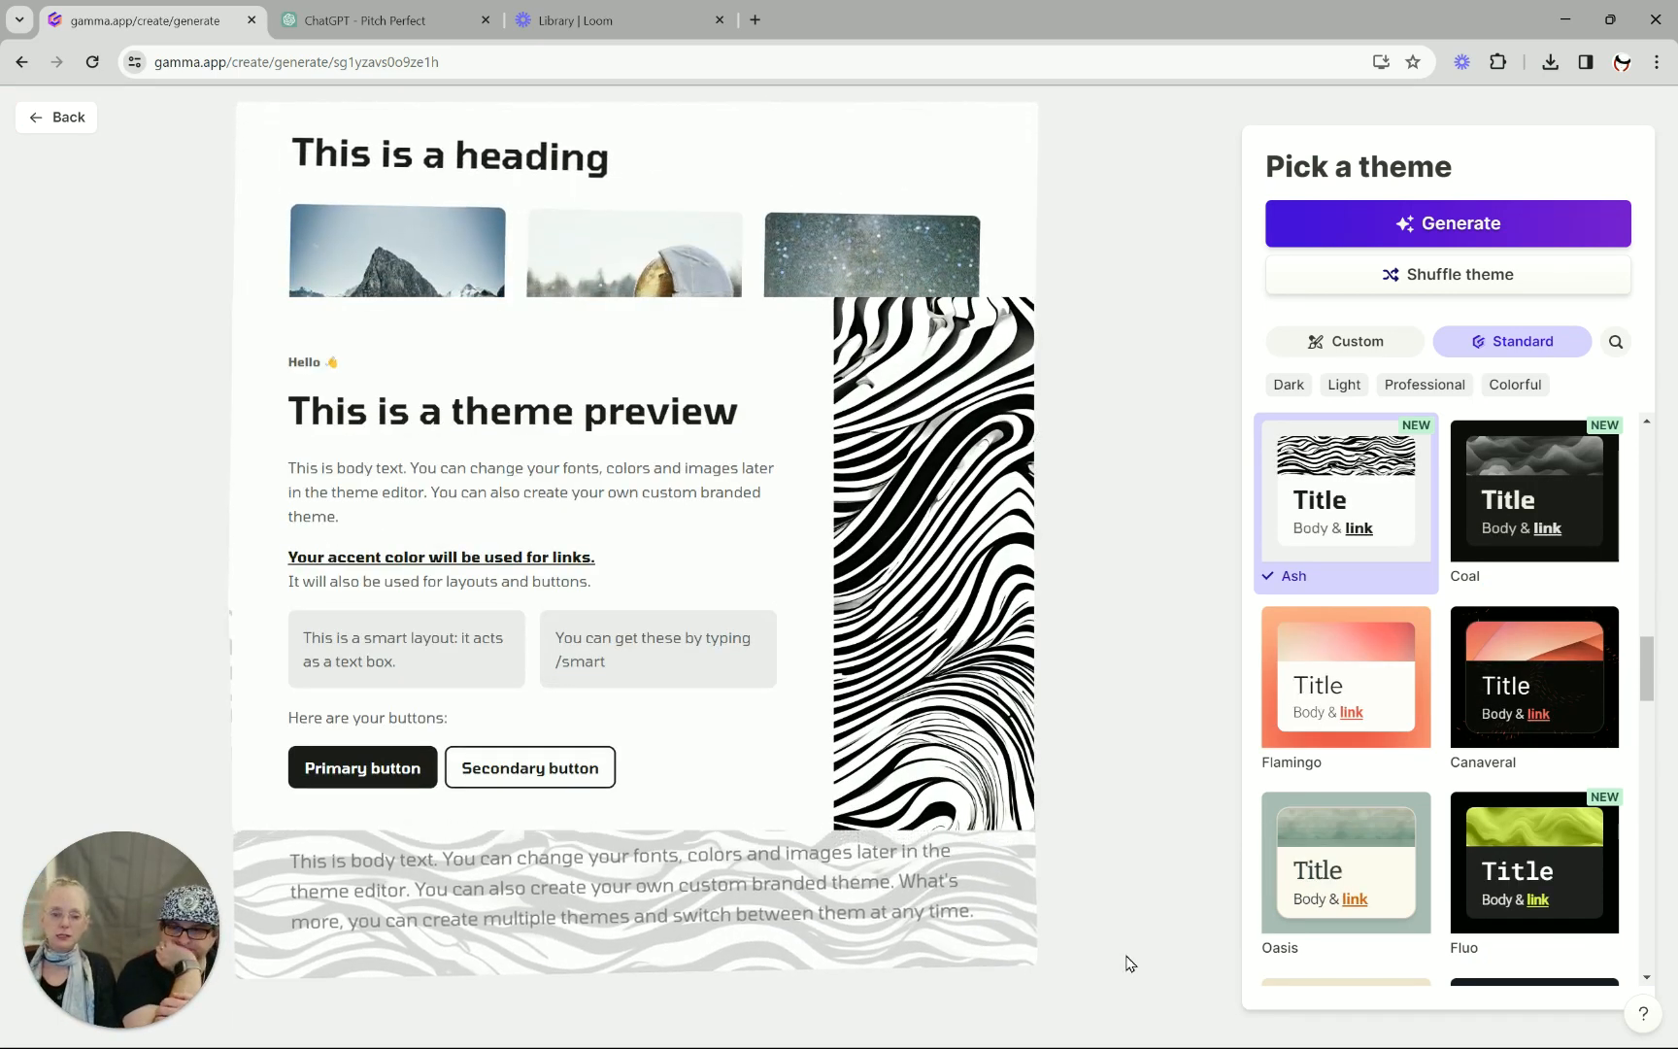
# Choose the Icebreaker theme from the light standard themes and generate the presentation.
pyautogui.click(1457, 276)
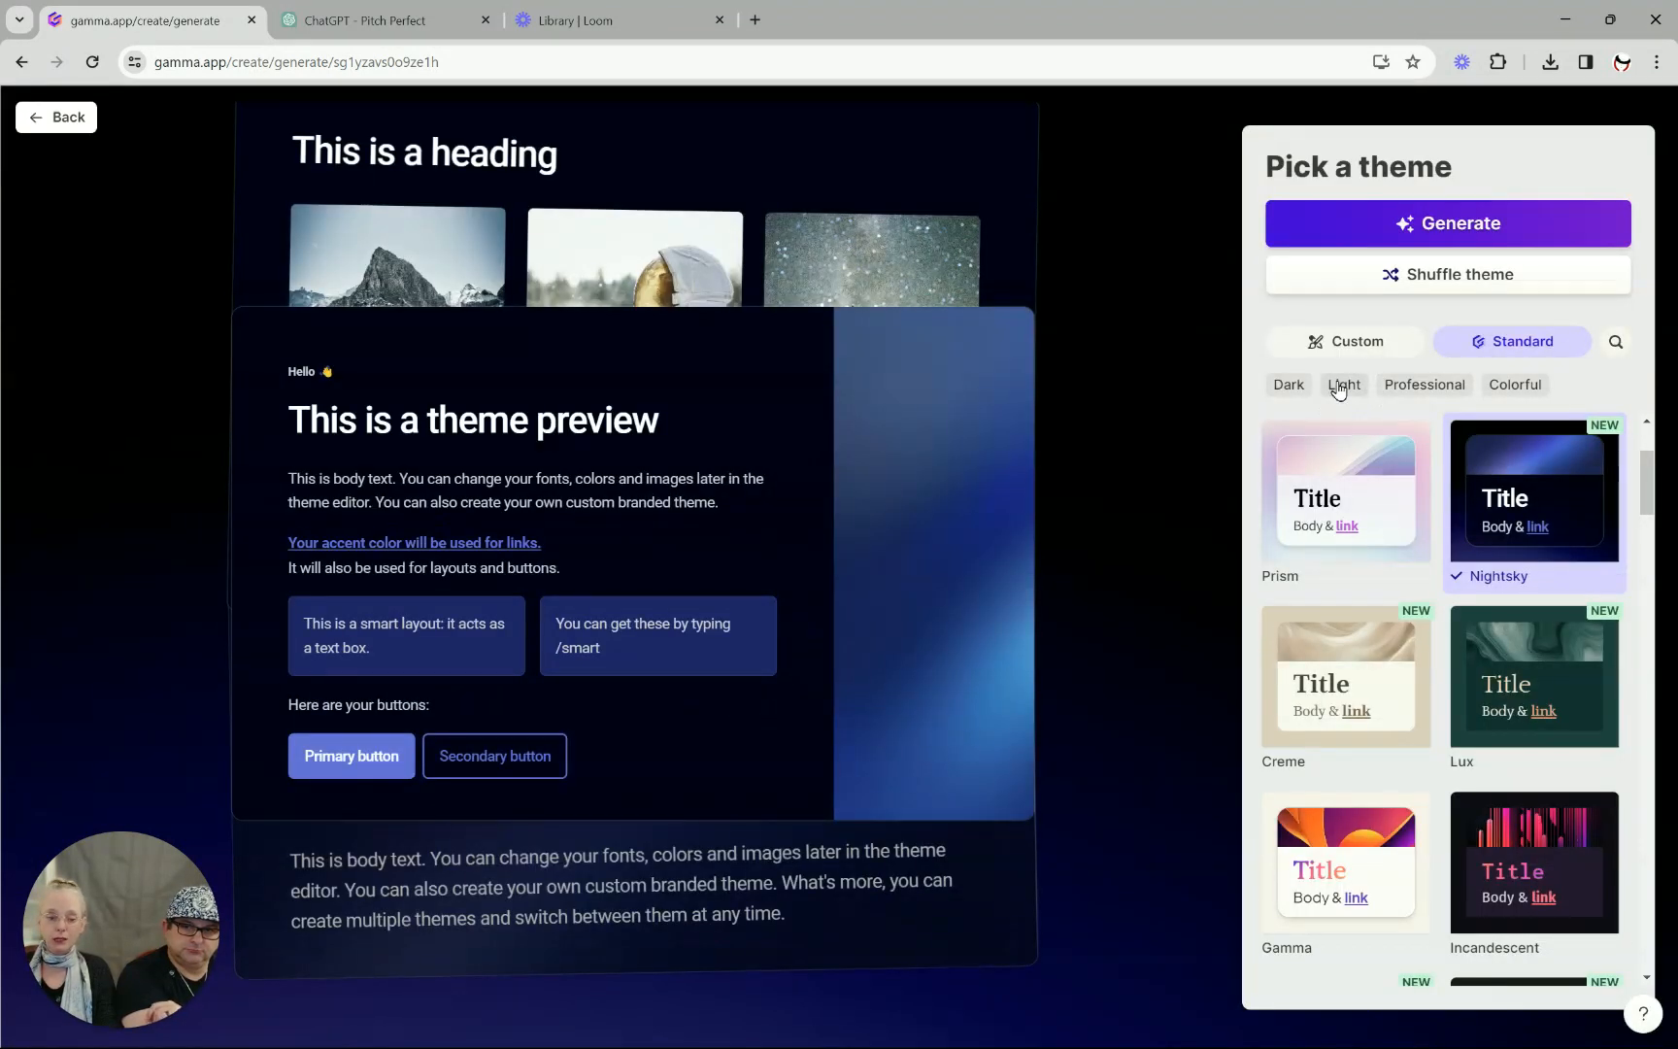
pyautogui.click(1343, 385)
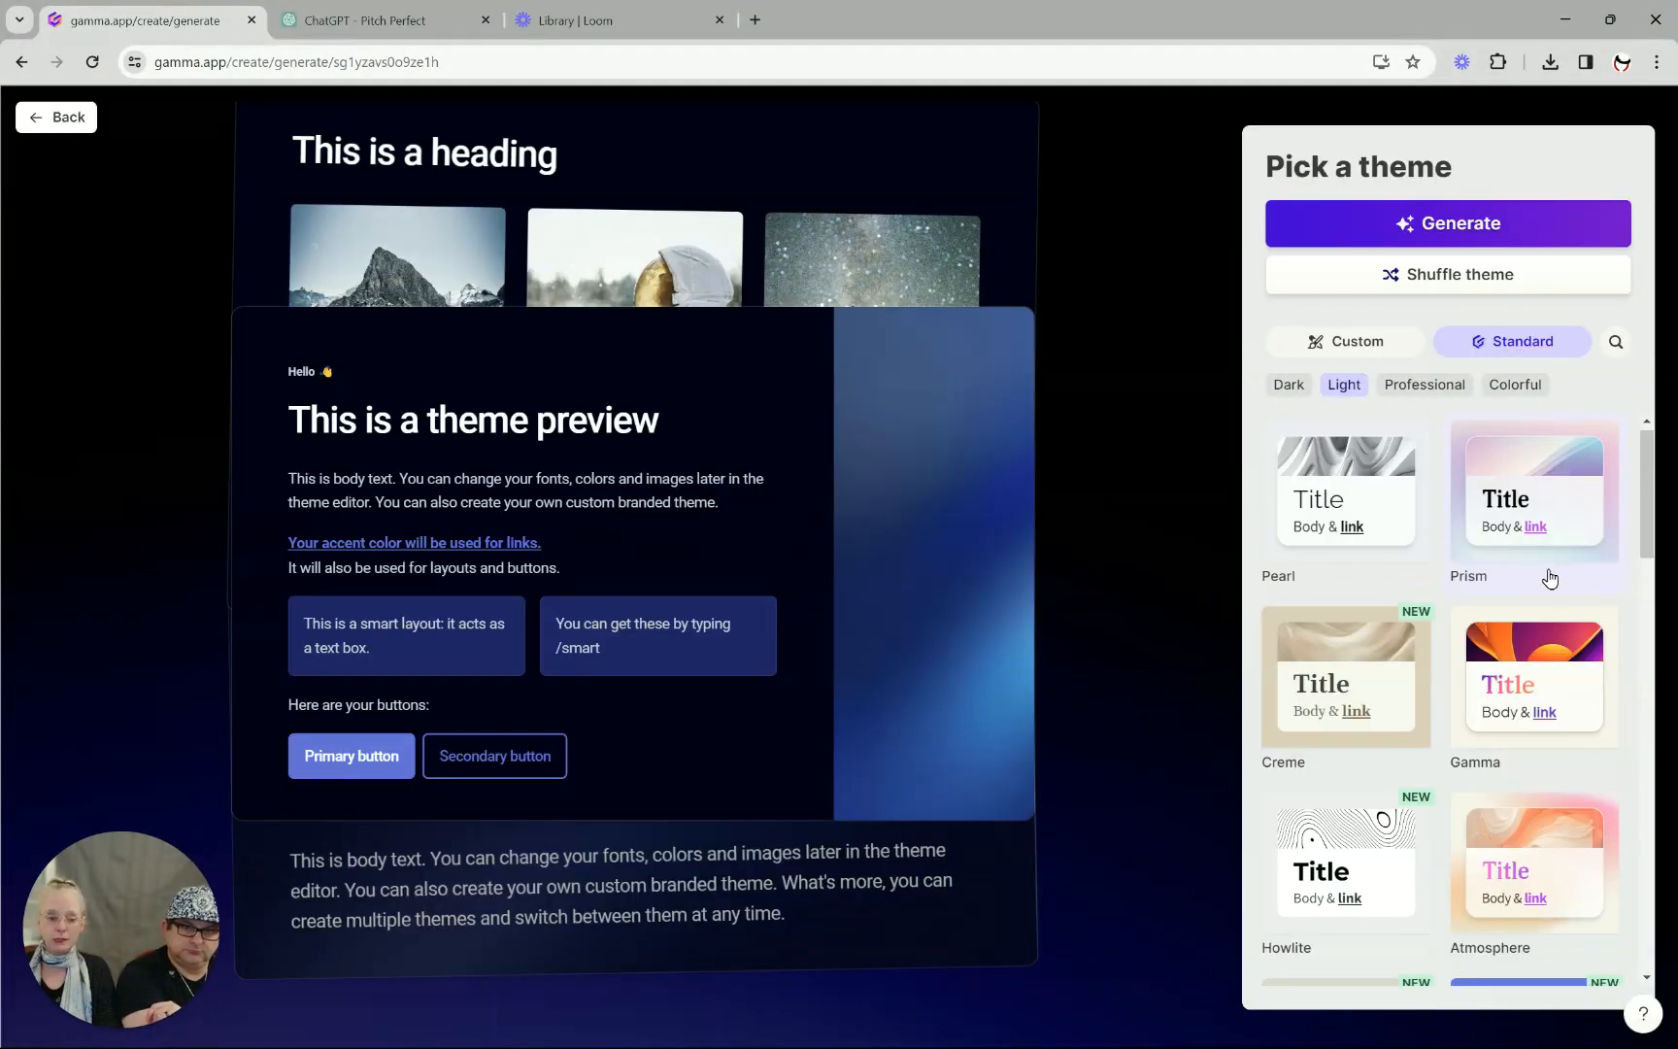
pyautogui.scroll(-5, 1545, 573)
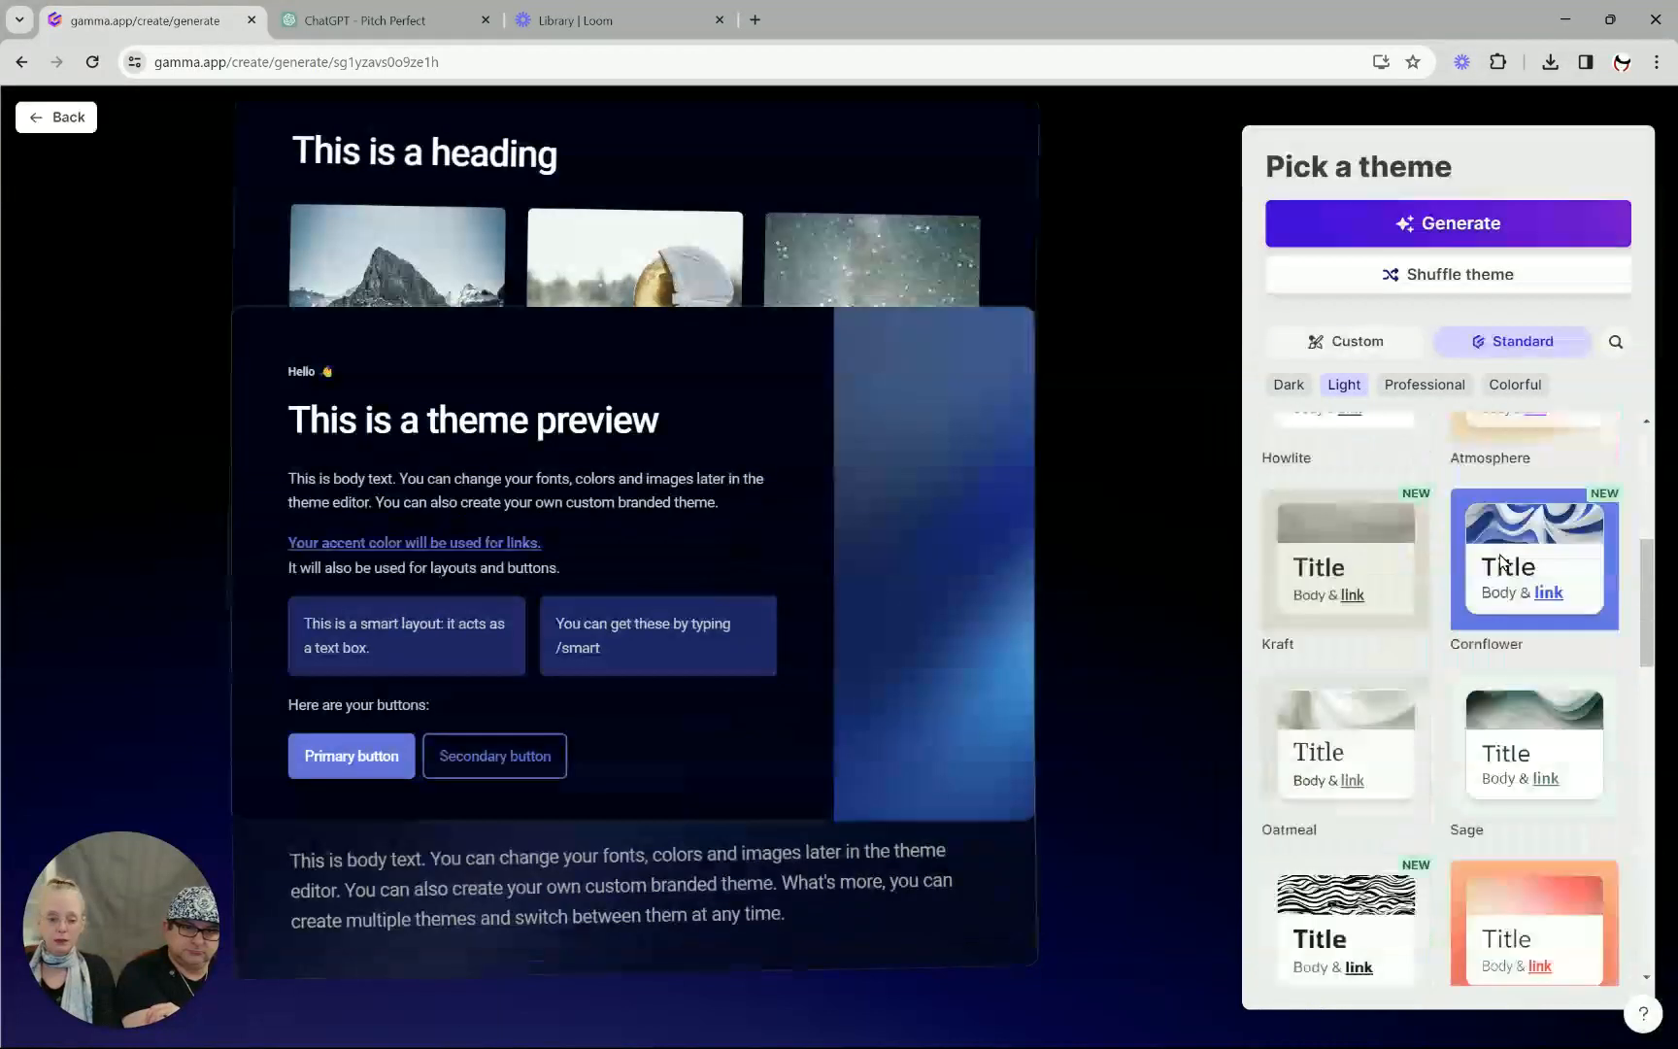
pyautogui.scroll(-2, 1500, 562)
pyautogui.scroll(-6, 1501, 562)
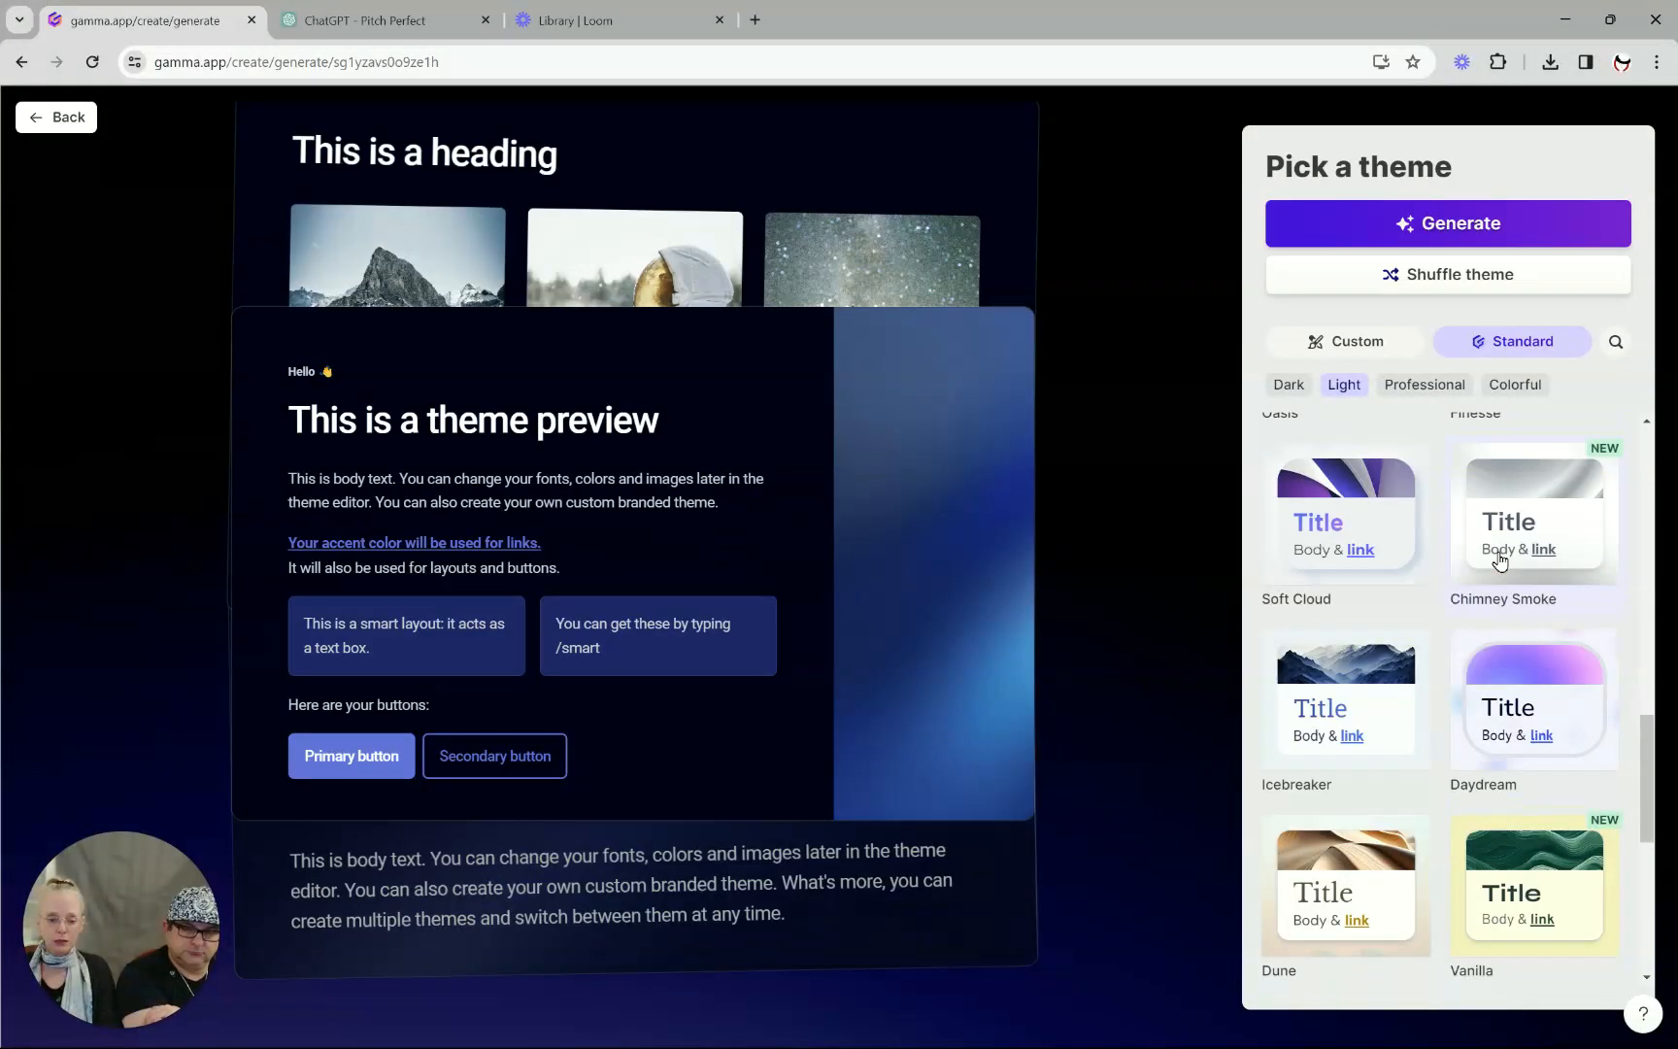
pyautogui.scroll(-1, 1469, 637)
pyautogui.scroll(-1, 1428, 650)
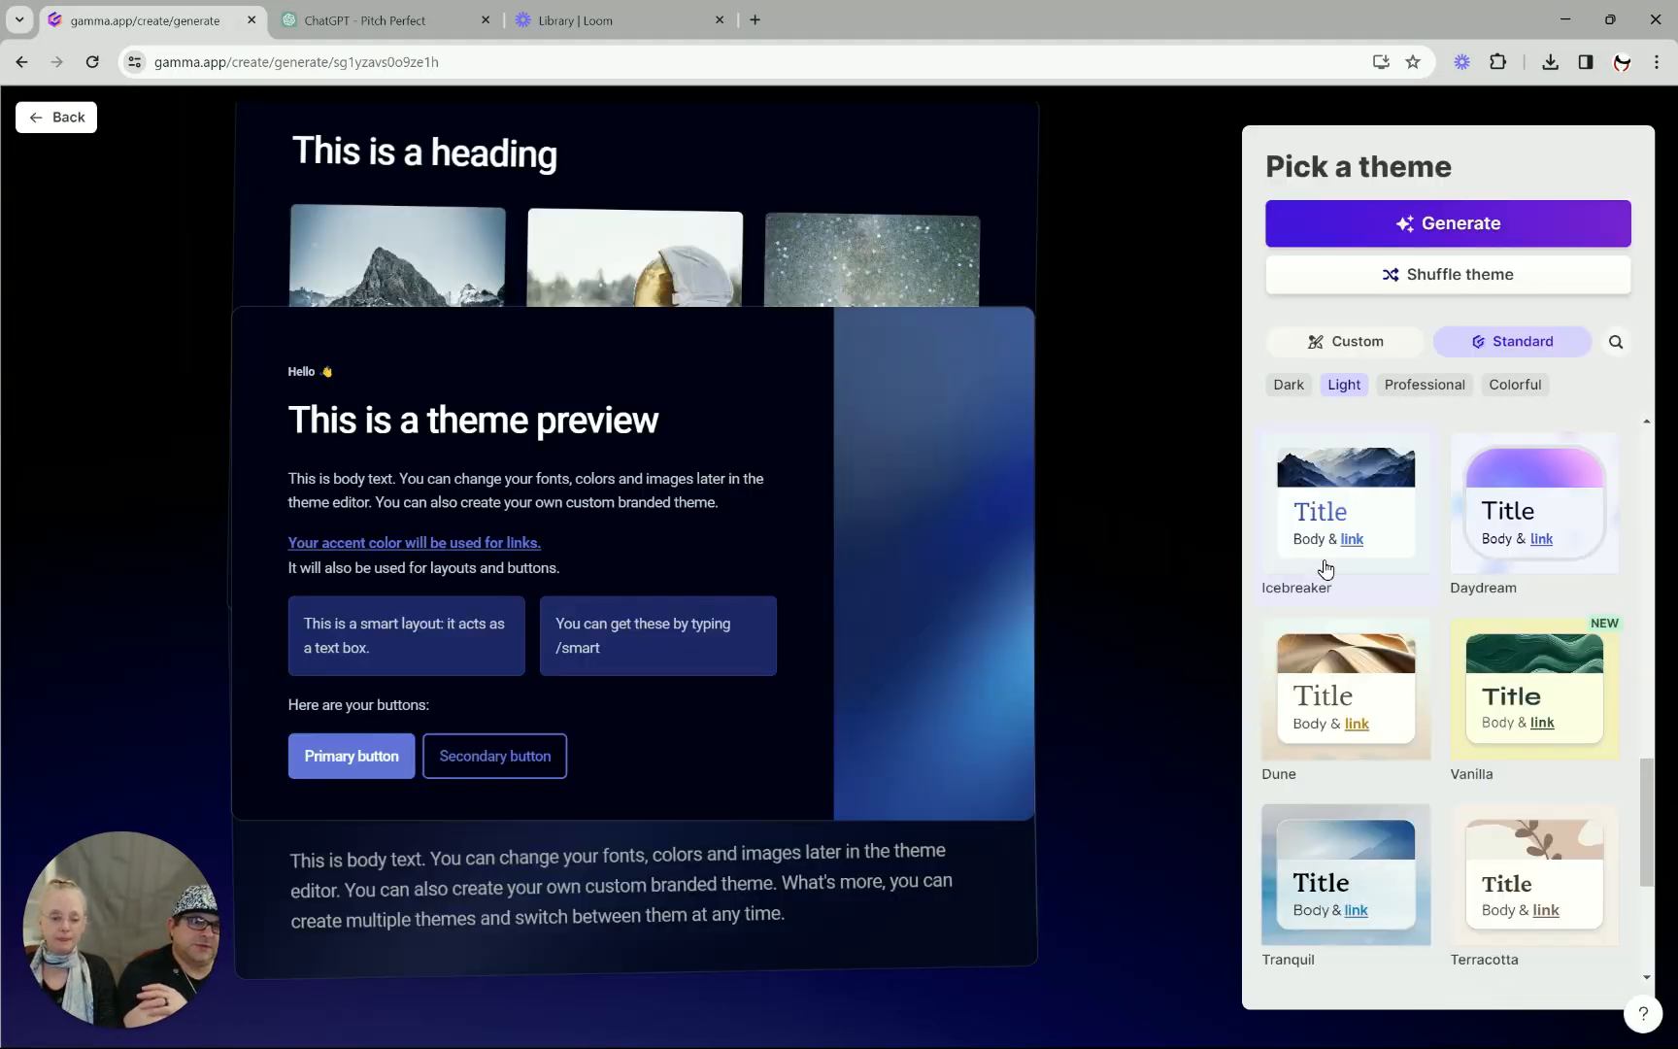
pyautogui.click(1327, 570)
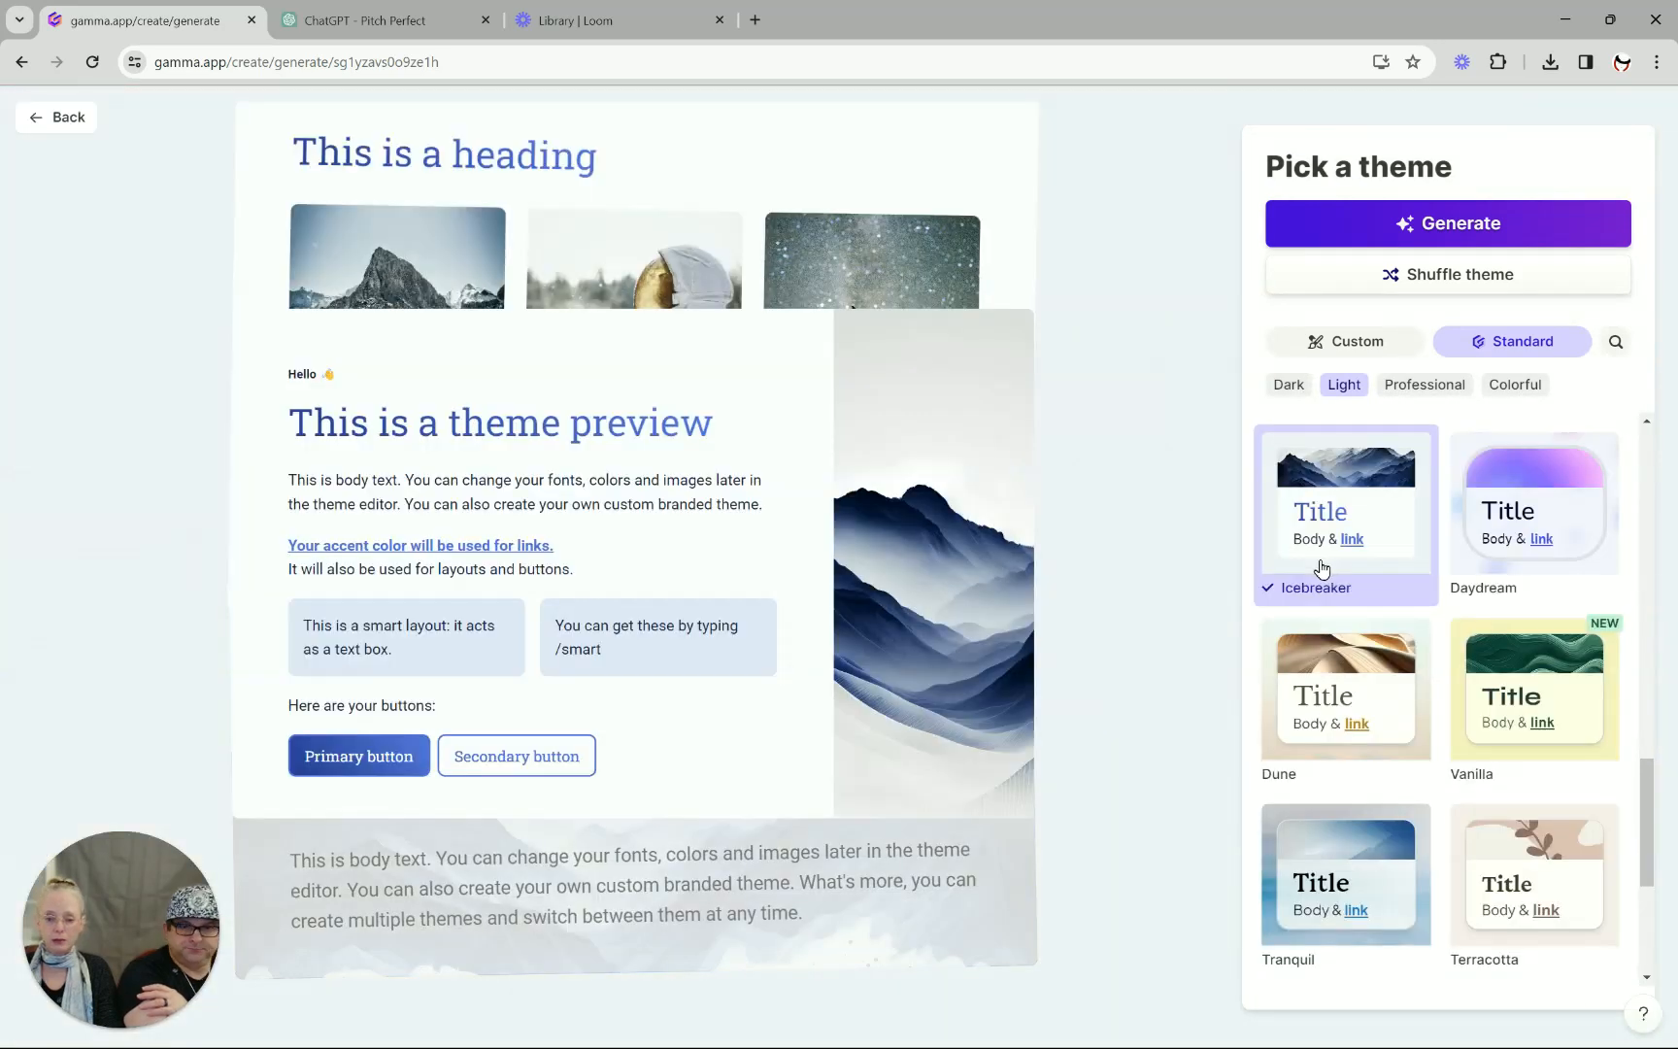
pyautogui.click(1354, 231)
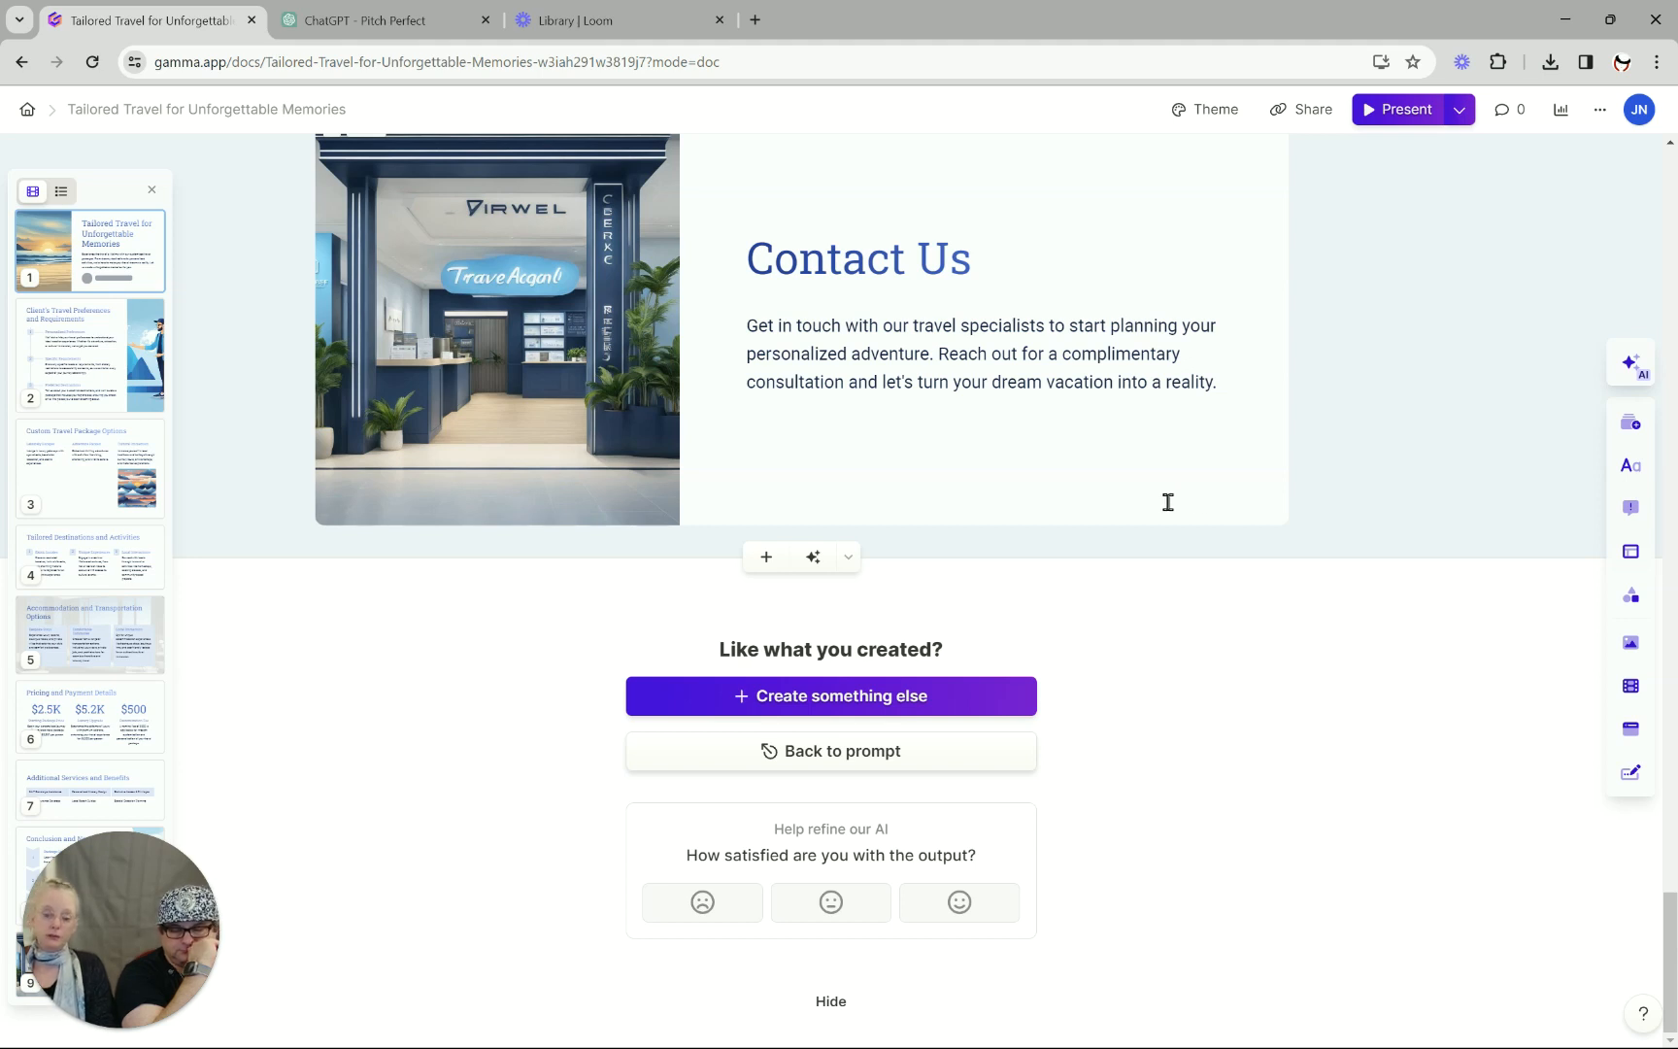
# Add a "Company:" line below the paragraph on the Contact Us card.
pyautogui.scroll(1, 1158, 494)
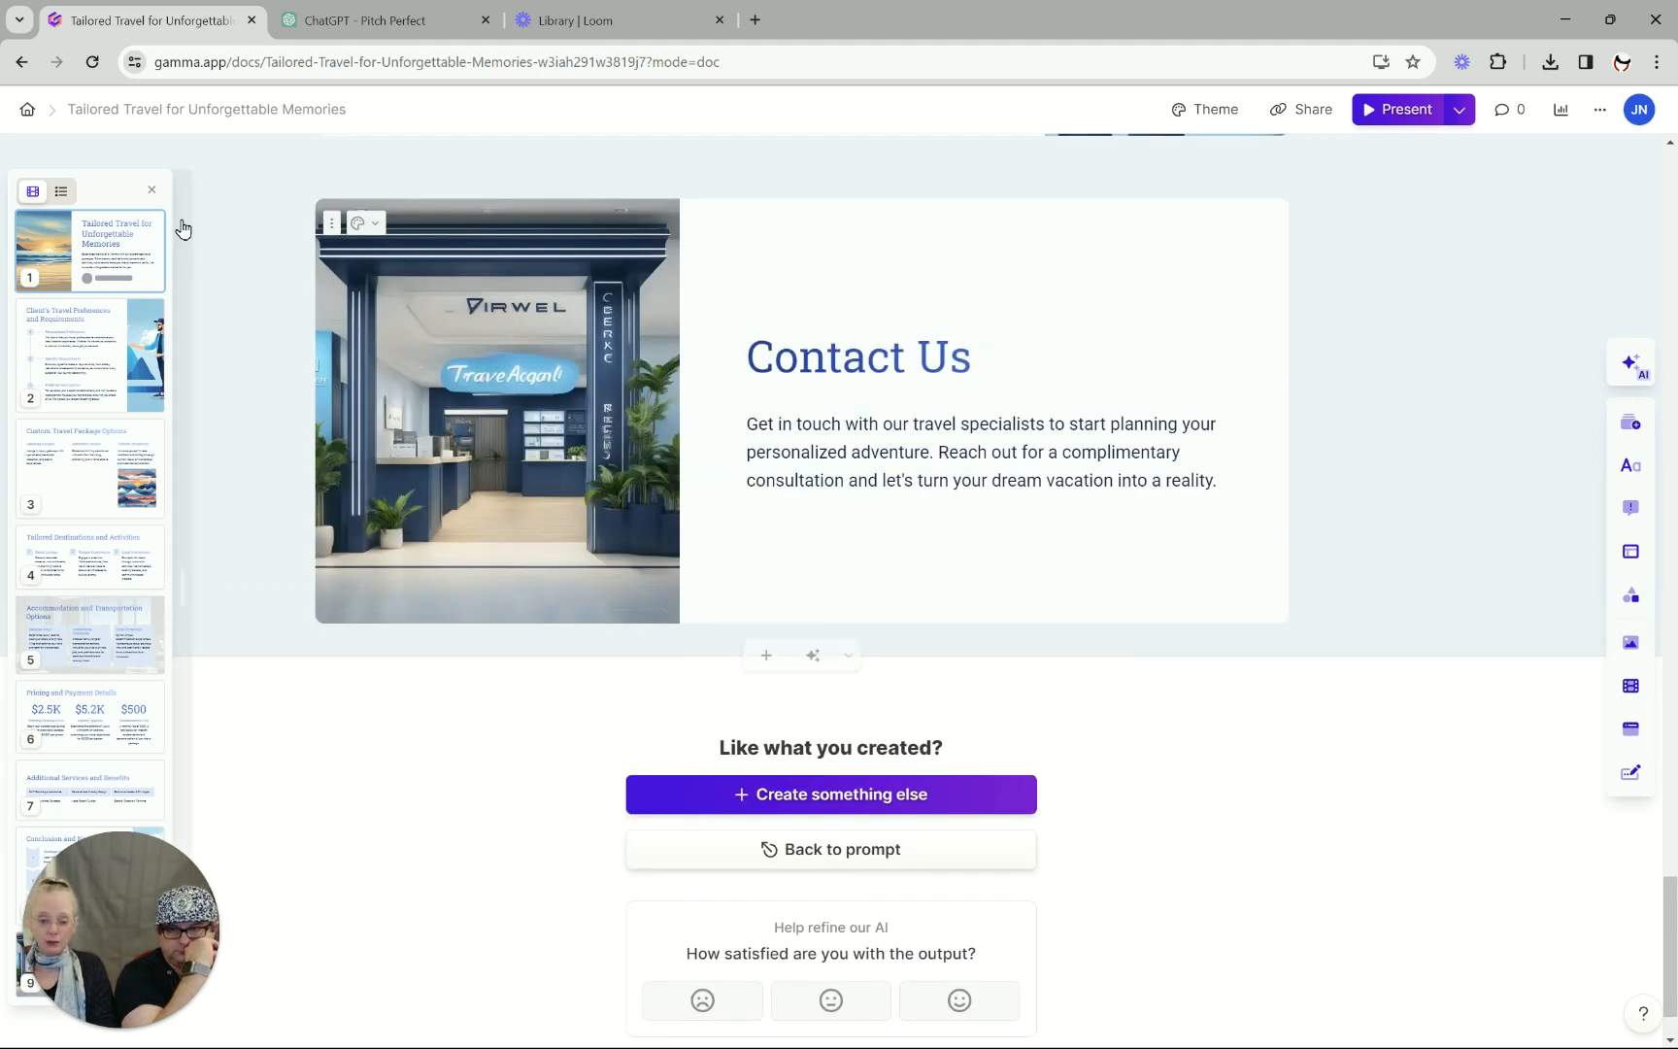
pyautogui.click(1251, 483)
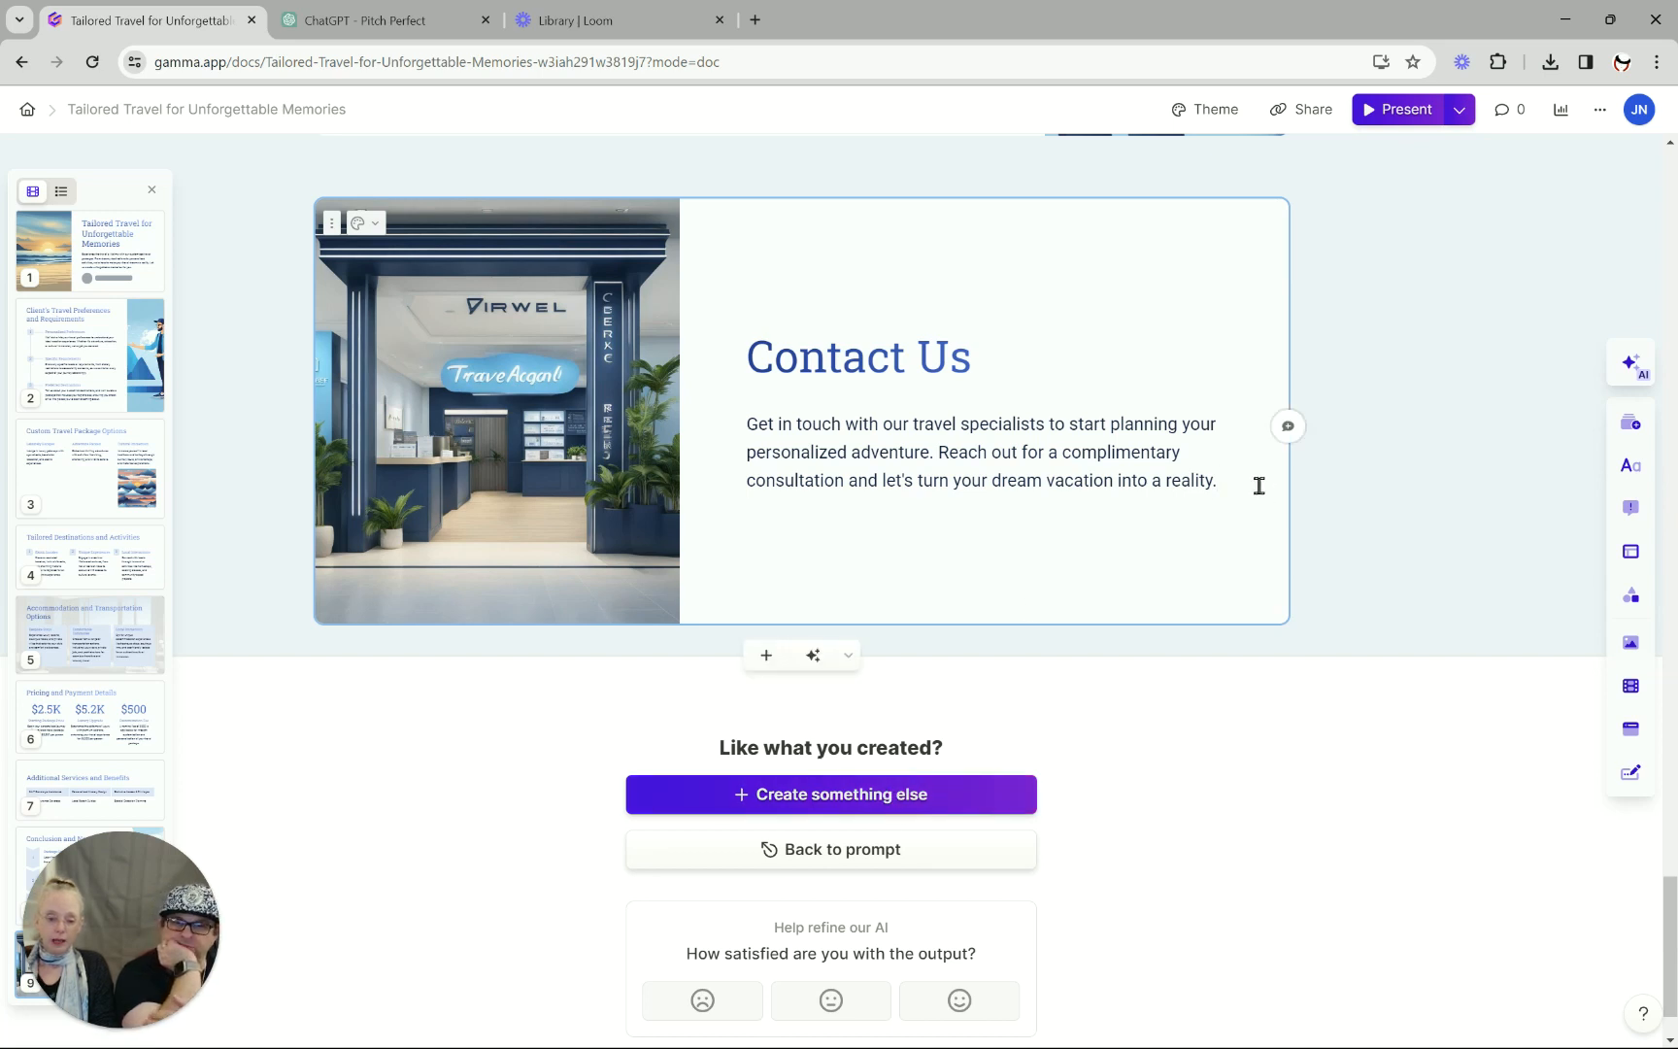
pyautogui.press('Return')
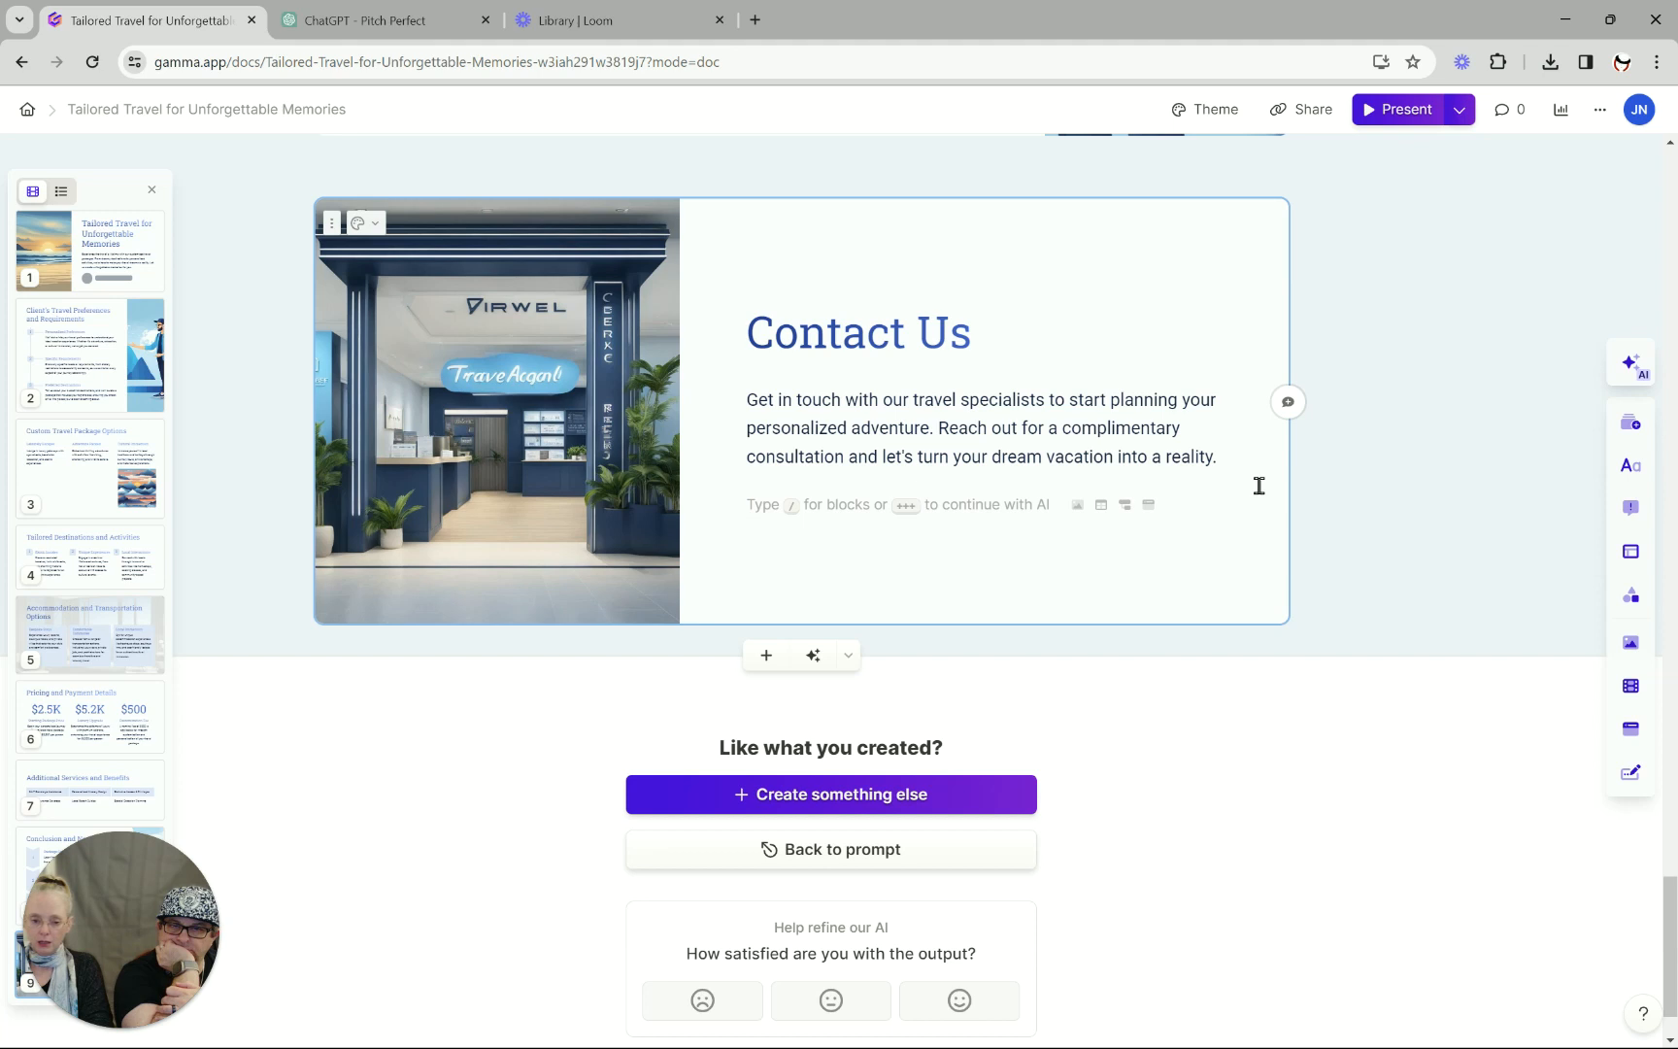
pyautogui.write('C')
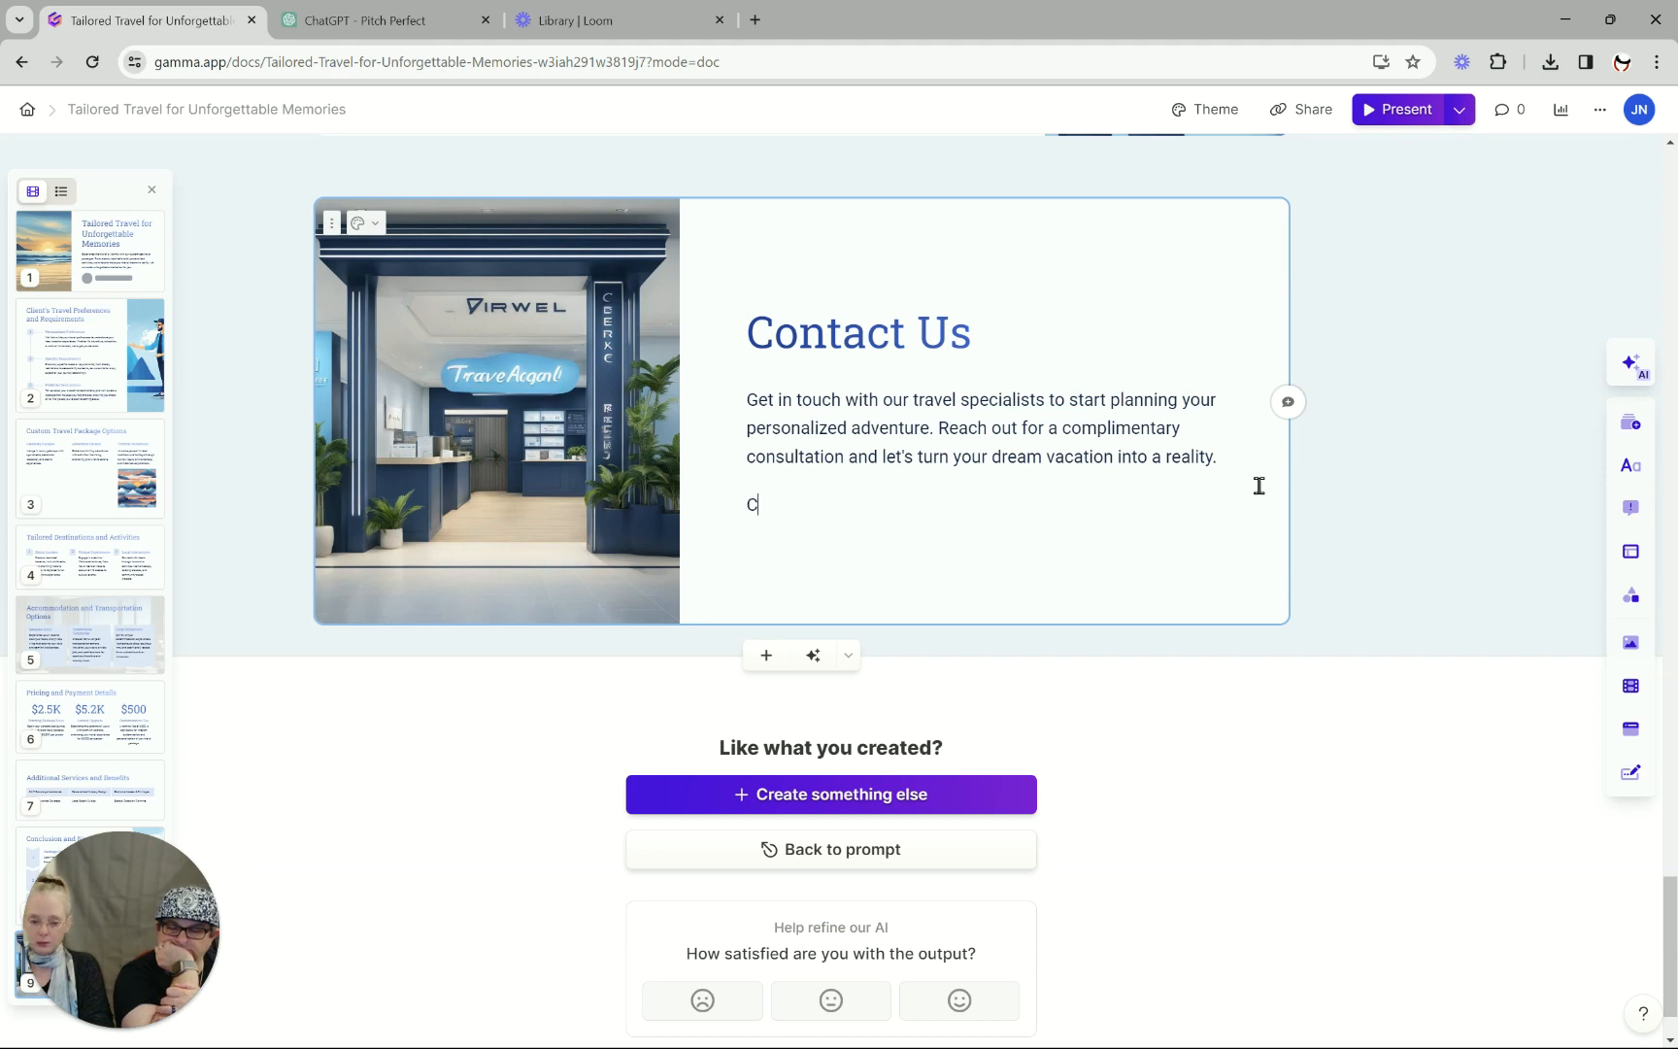
pyautogui.write('ompany')
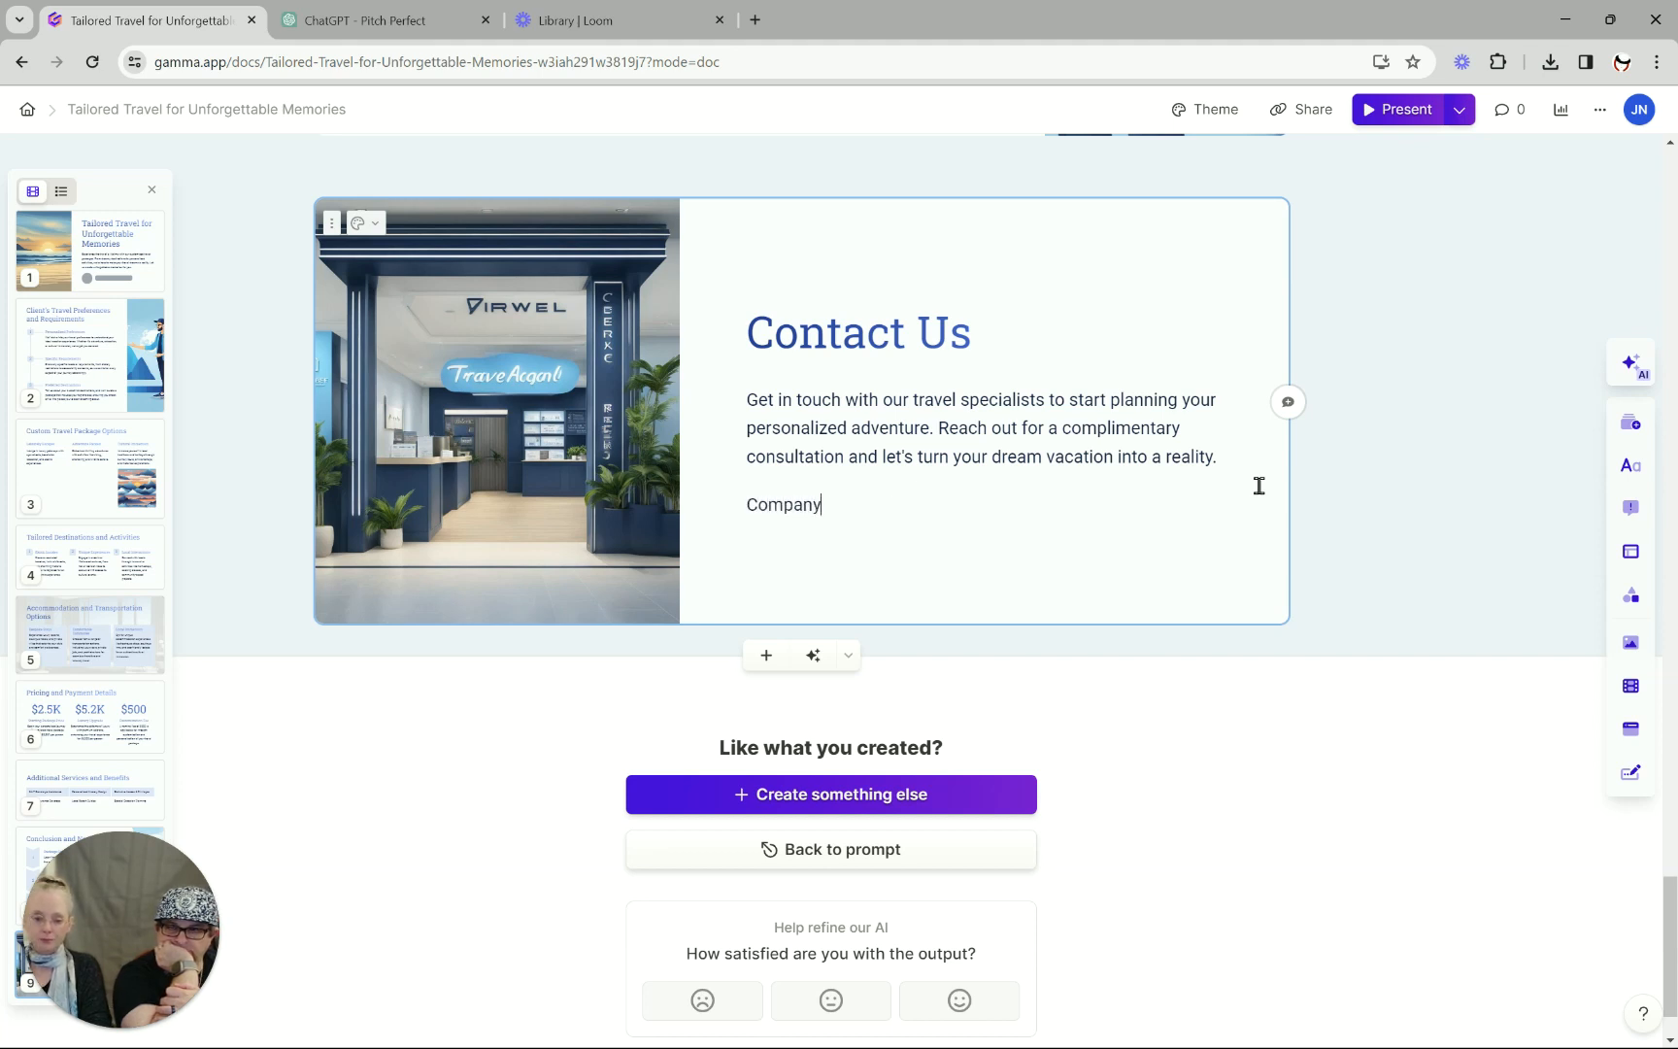
pyautogui.write(' :')
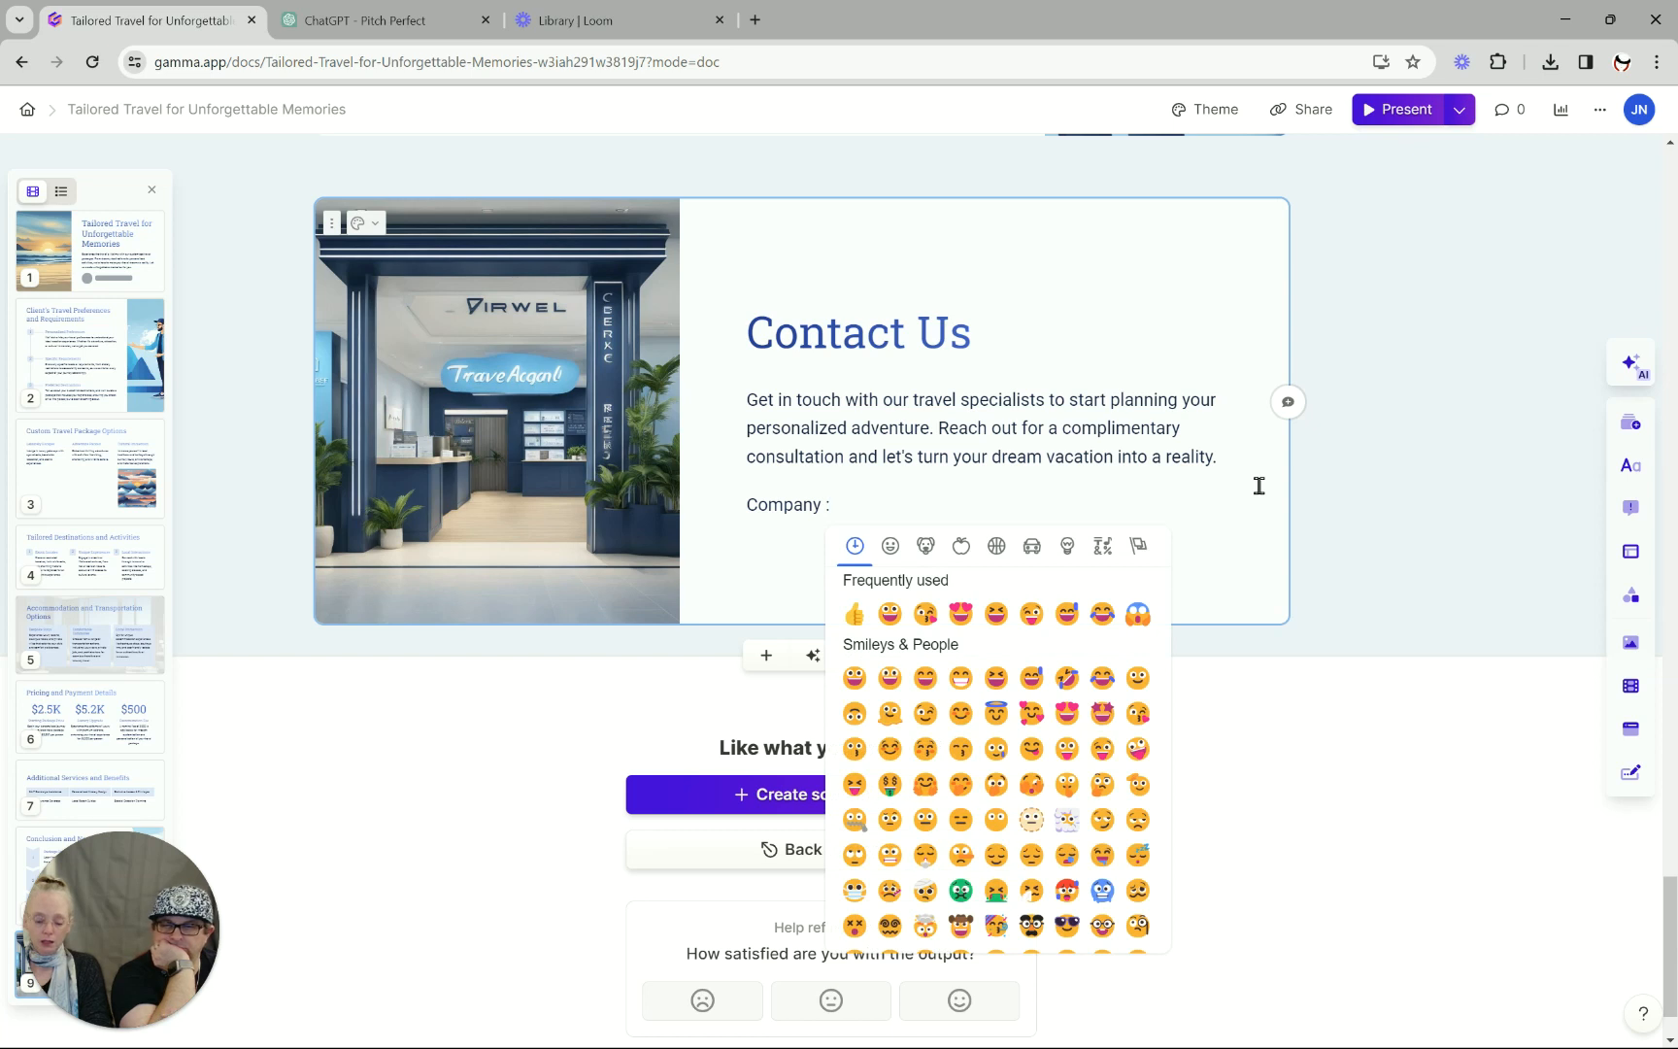
pyautogui.press('BackSpace')
pyautogui.press('BackSpace')
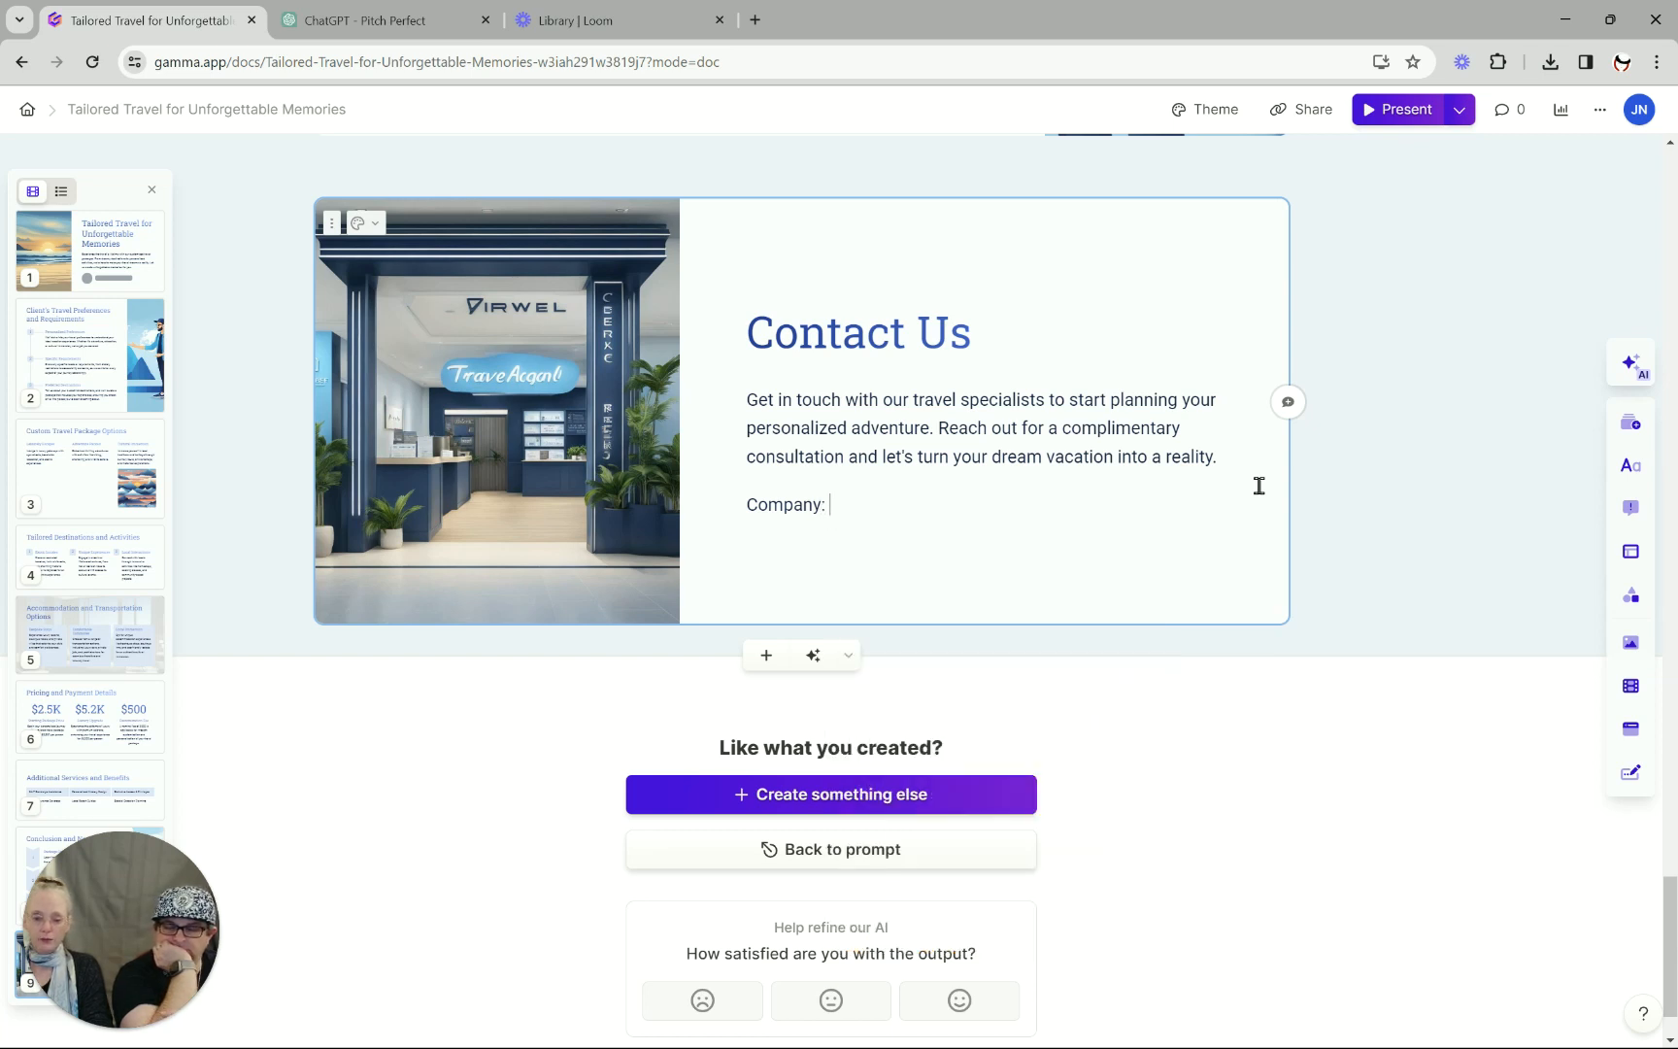
pyautogui.write(':')
# Add separate "Phone:", "Email:" and "Website:" lines below the company line on the Contact Us card.
pyautogui.press('Return')
pyautogui.write('Phon')
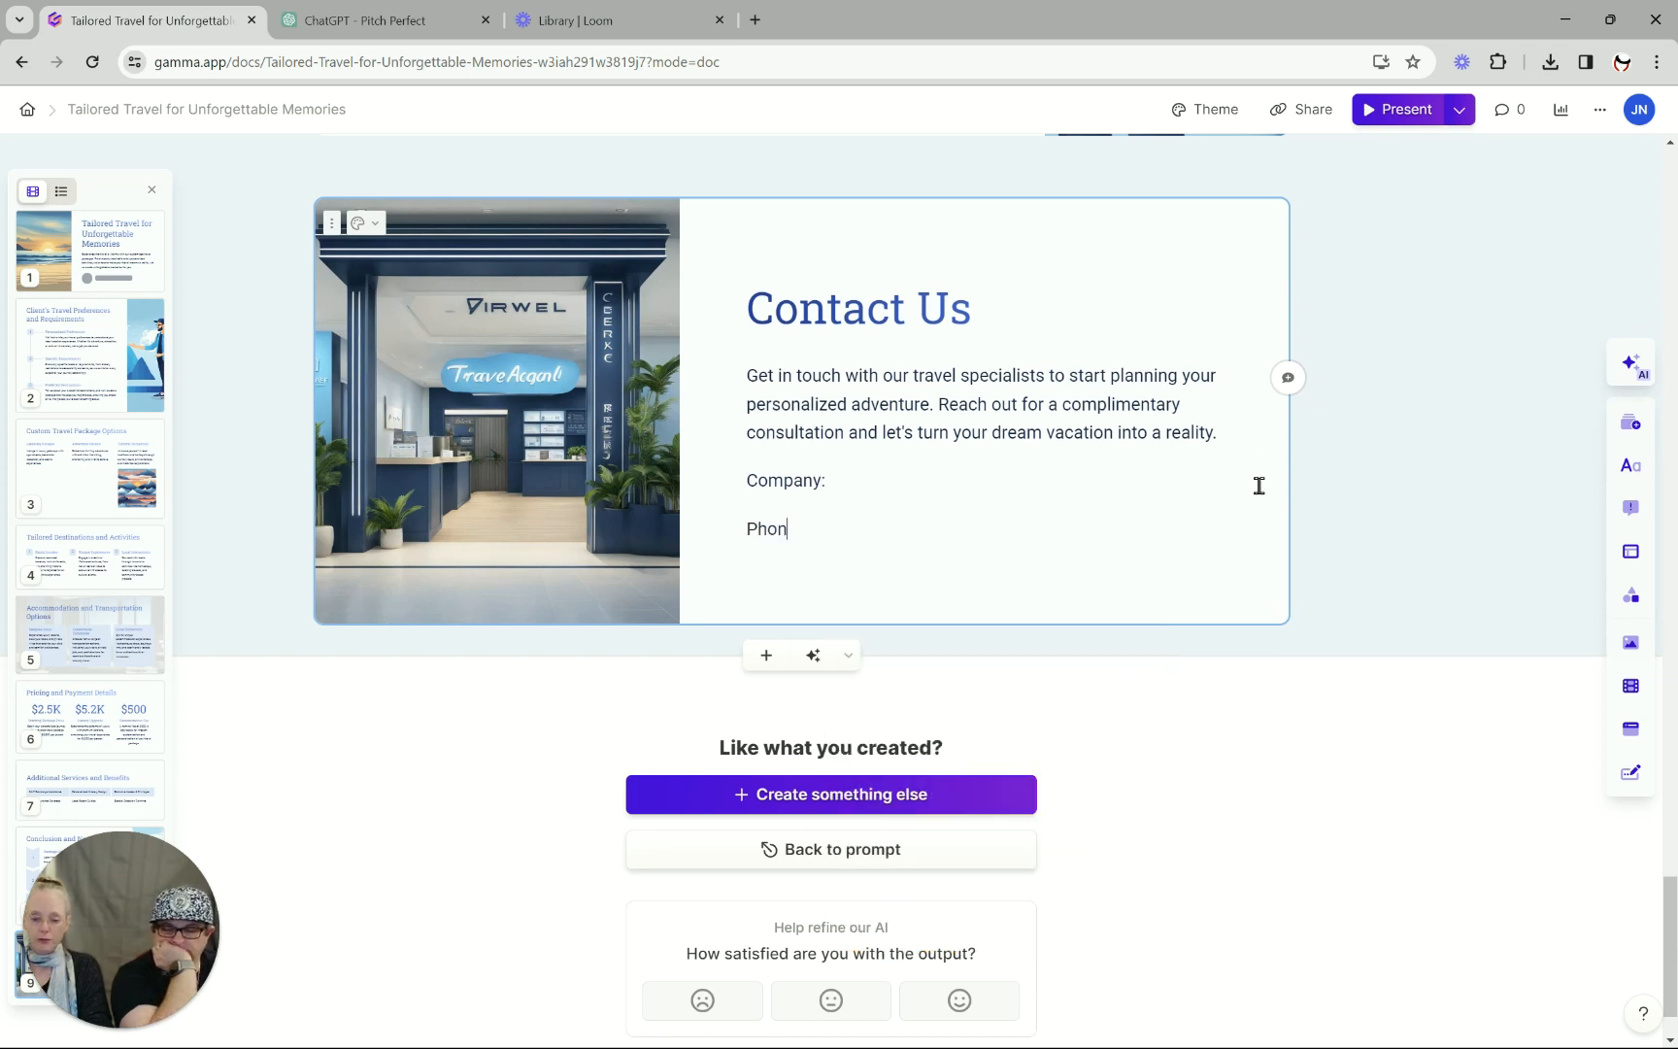
pyautogui.write('e:')
pyautogui.press('Return')
pyautogui.write('Ema')
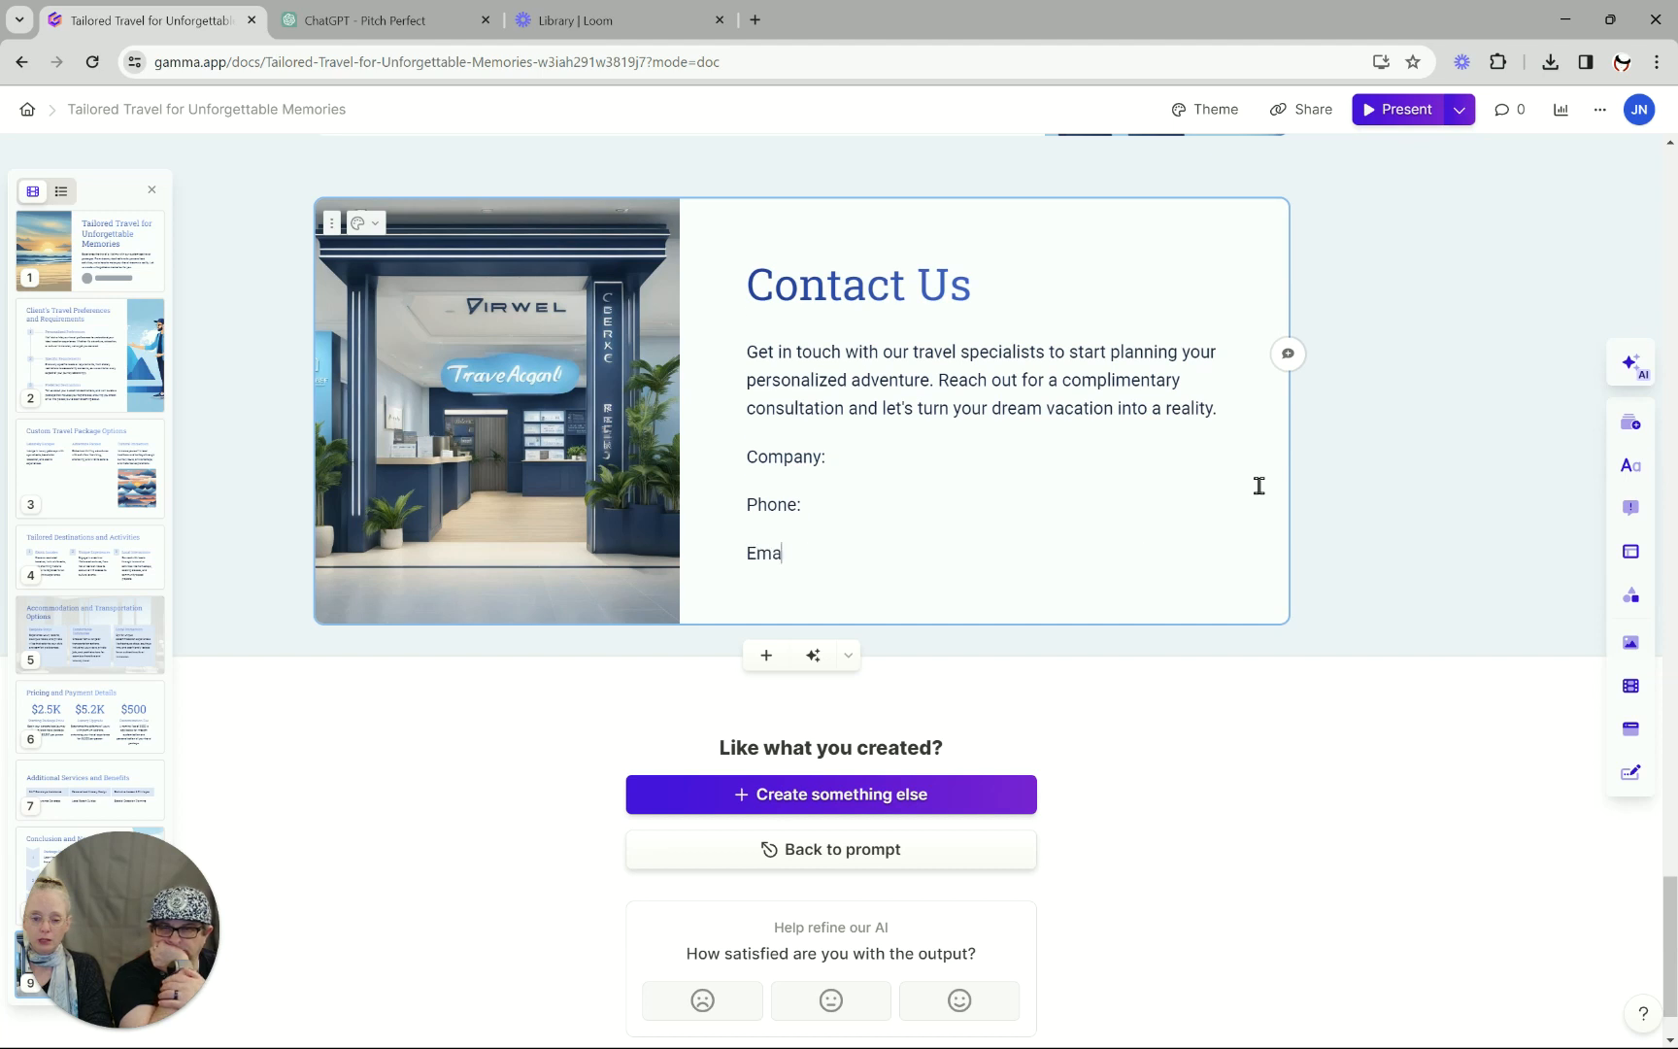
pyautogui.write('il:')
pyautogui.press('Return')
pyautogui.write('We')
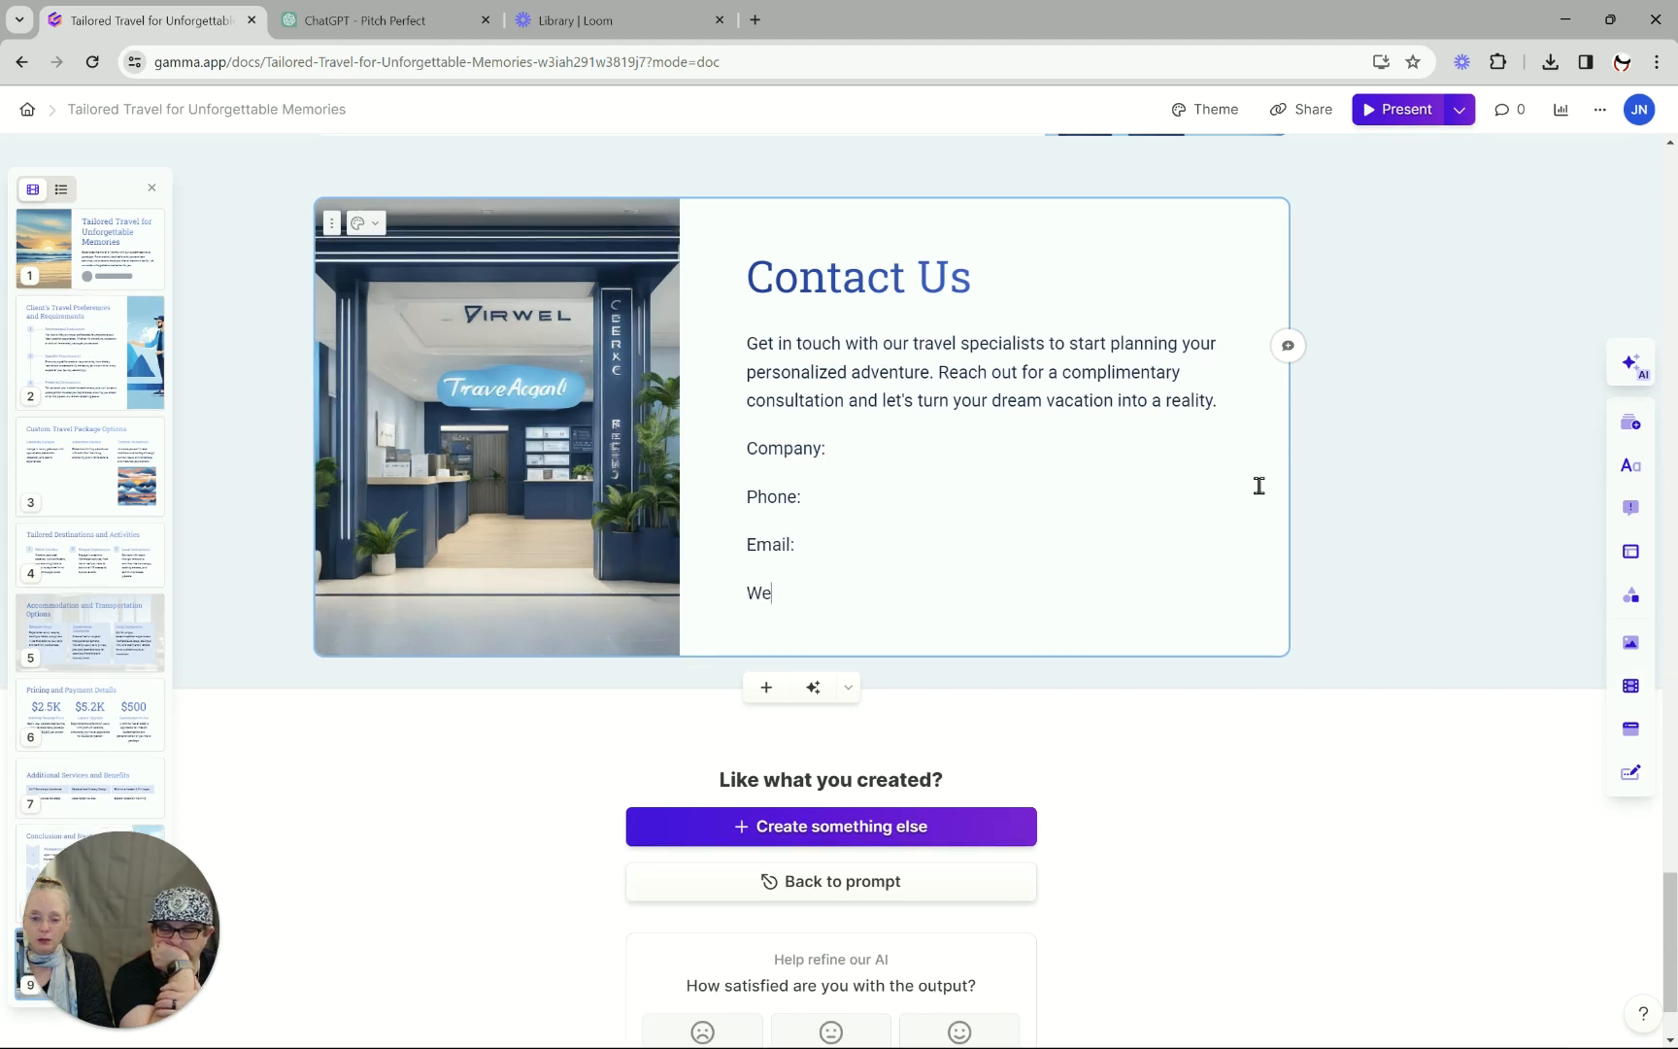
pyautogui.write('bsite:')
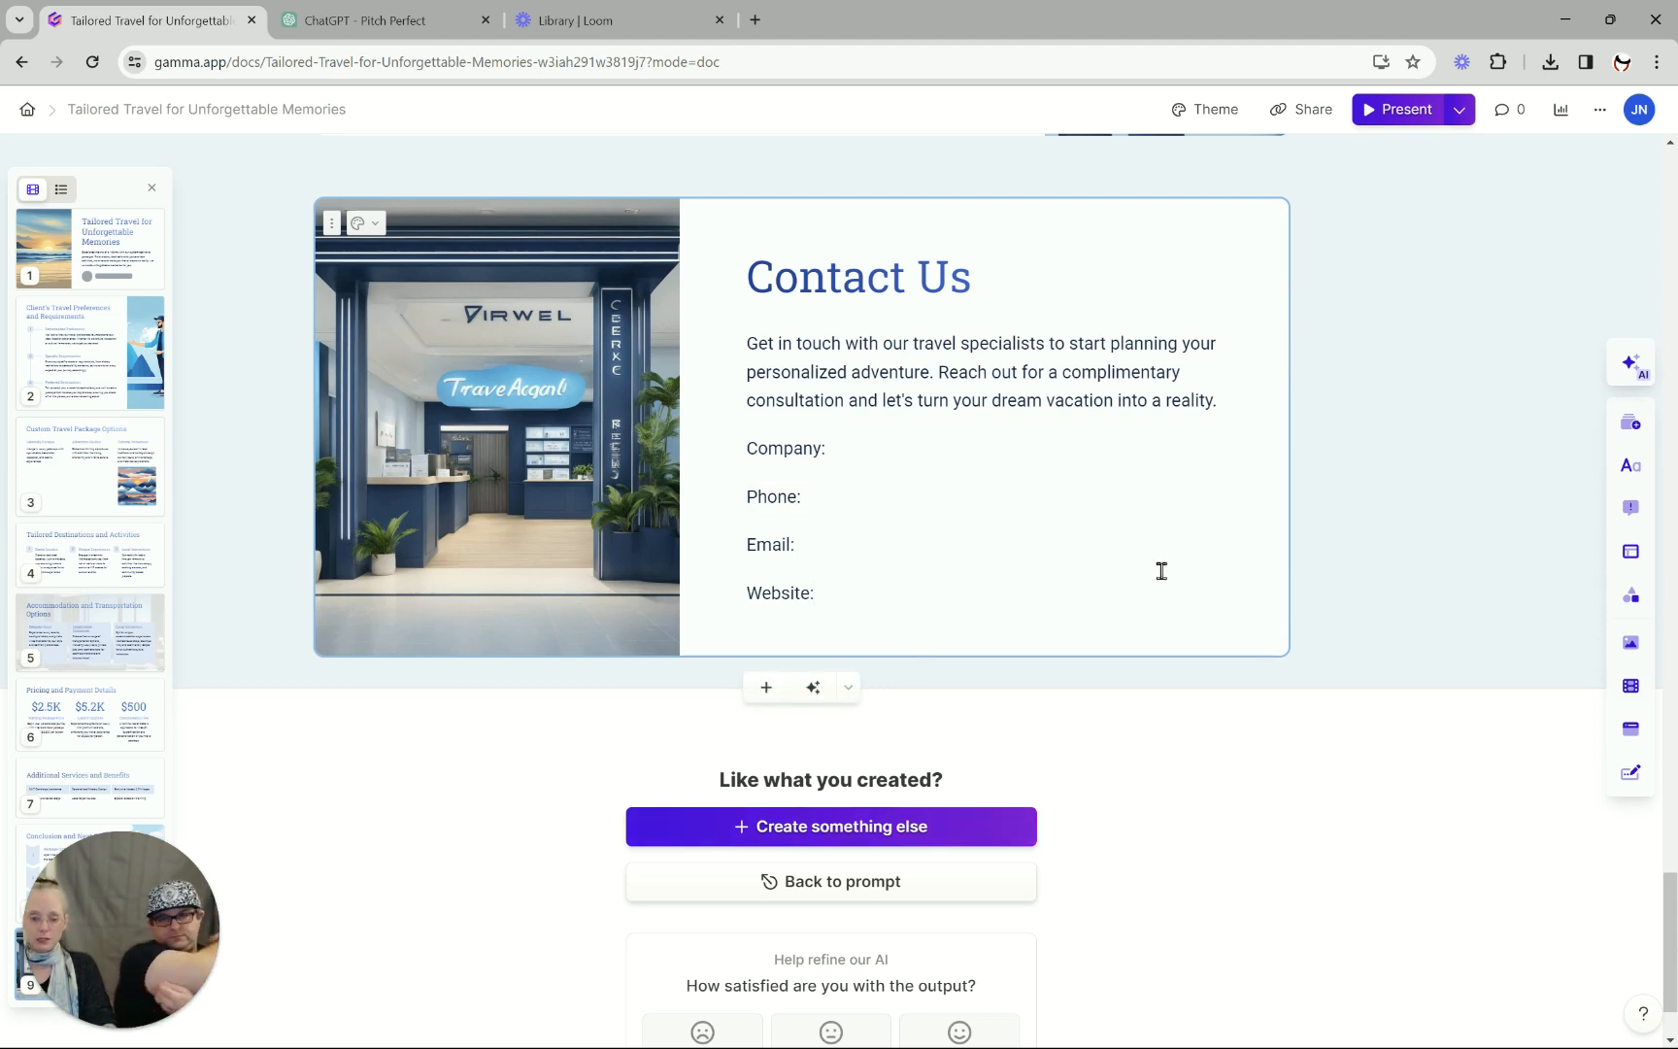
# Add the line "Refer a friend and save 25% off next trip." below the website line.
pyautogui.press('Return')
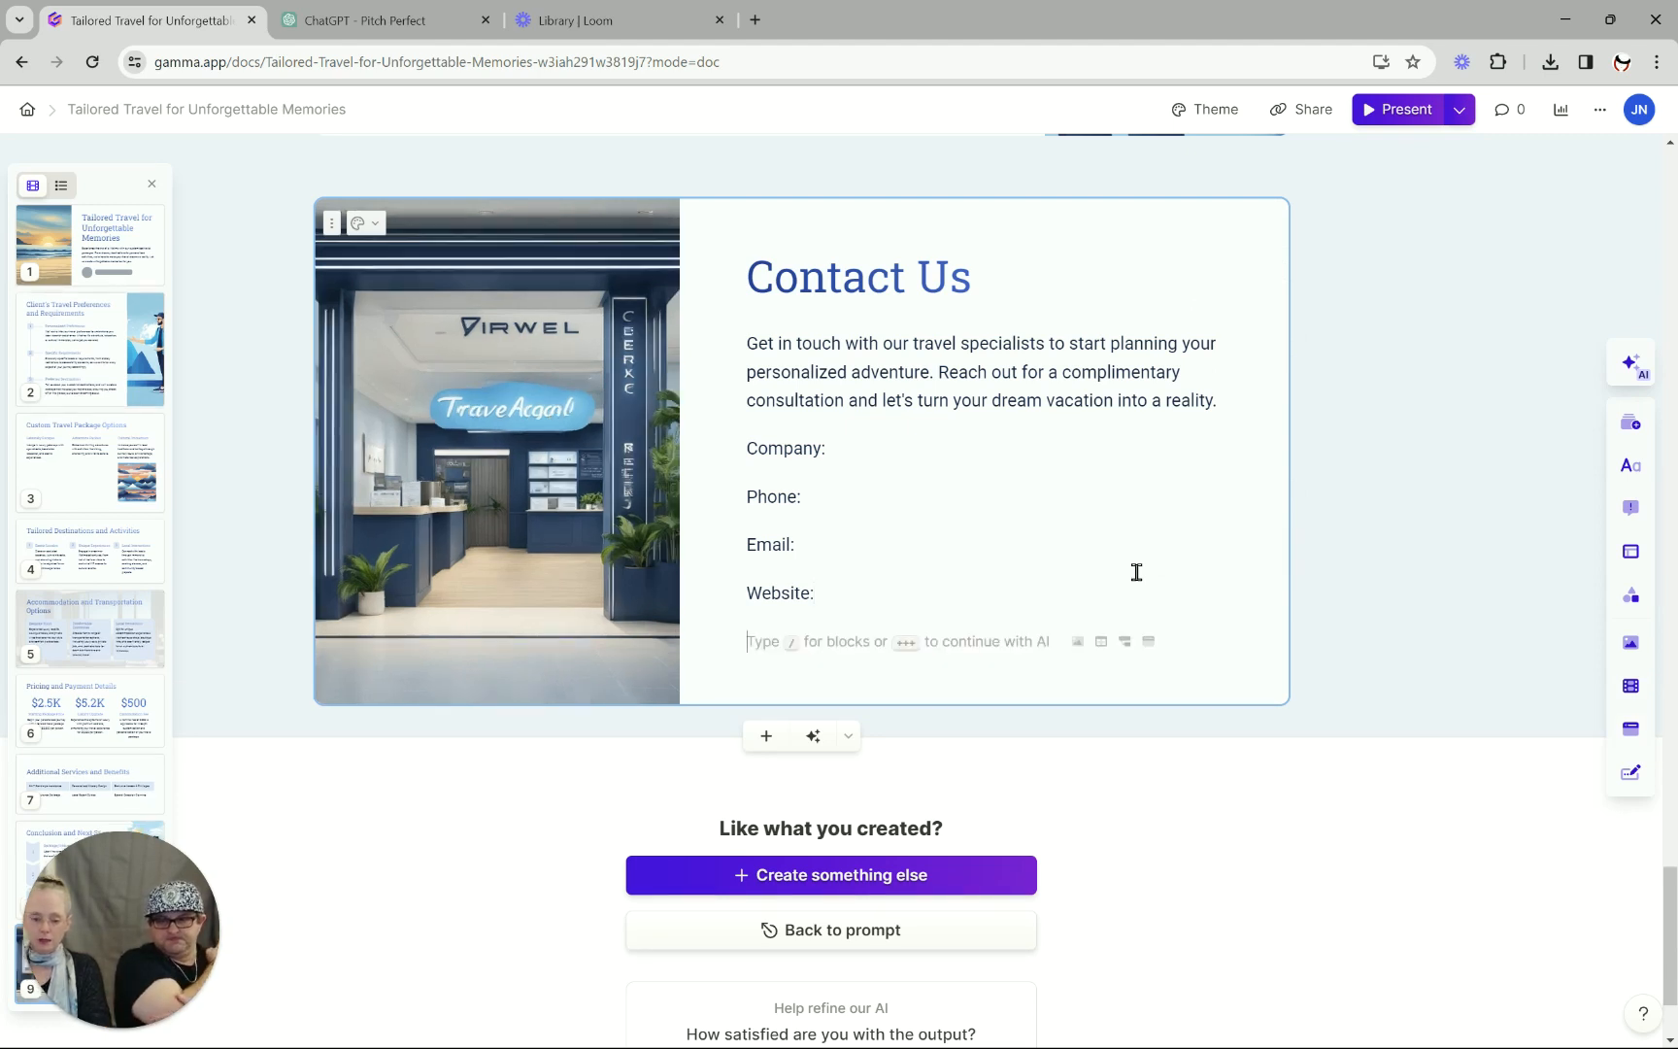
pyautogui.write('Re')
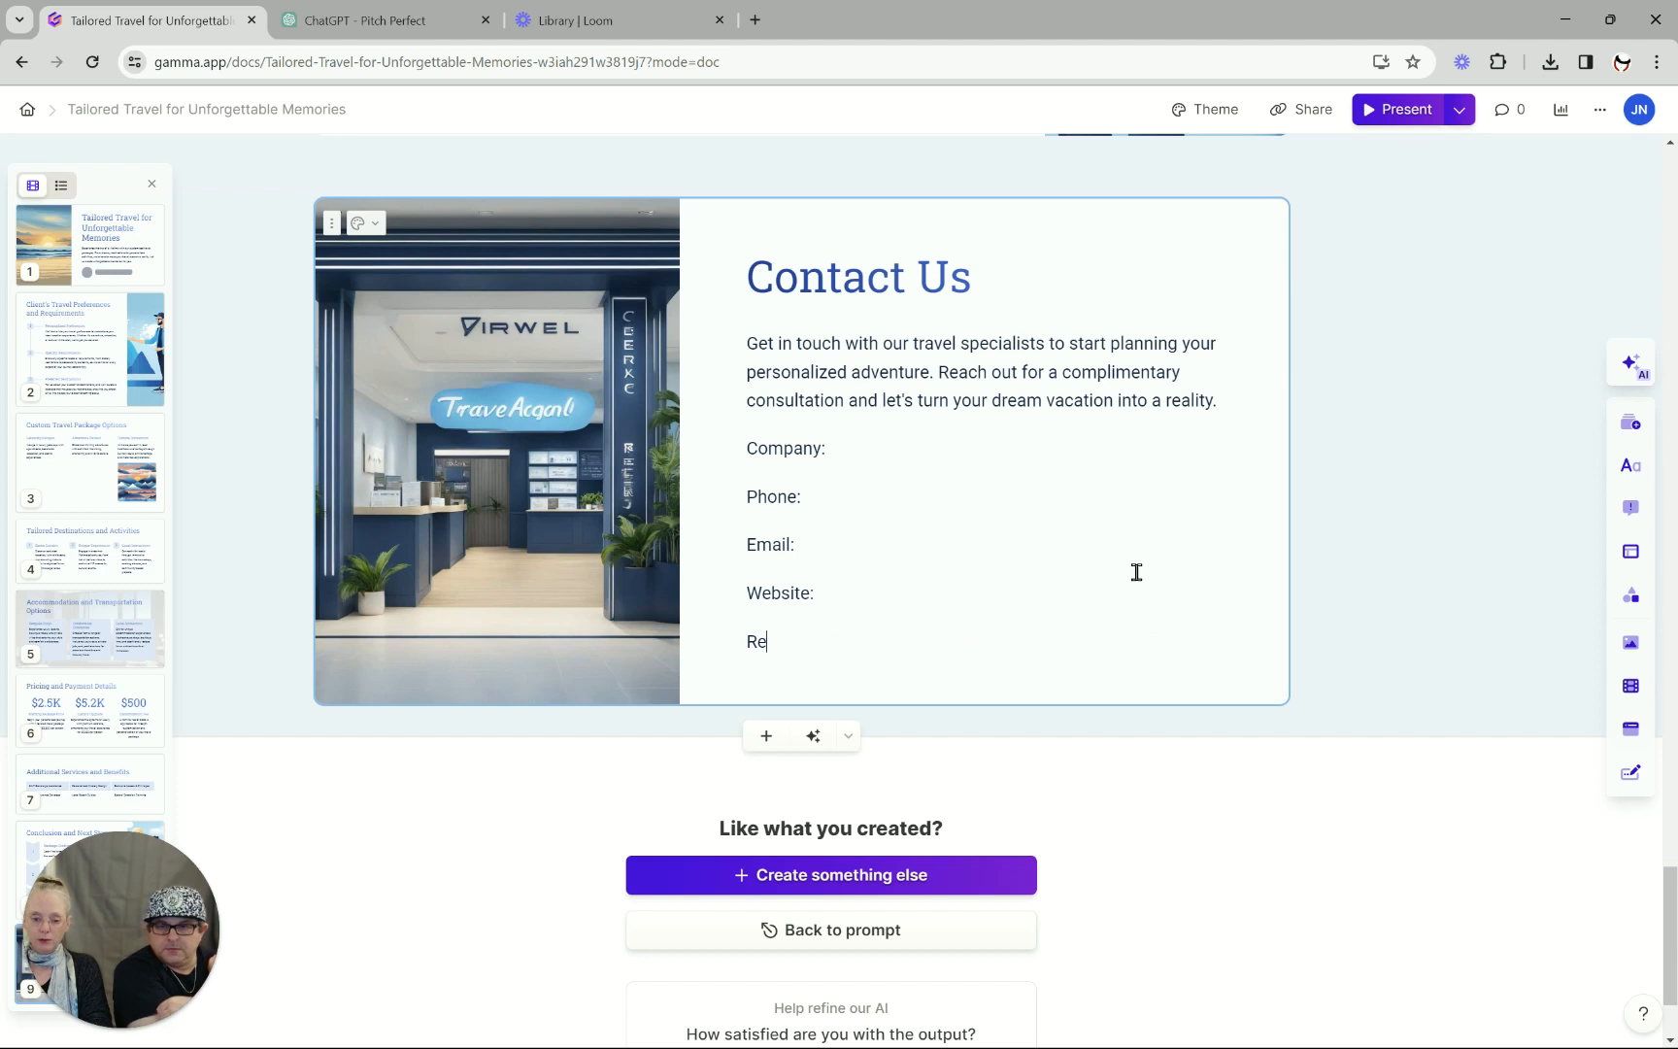
pyautogui.write('er')
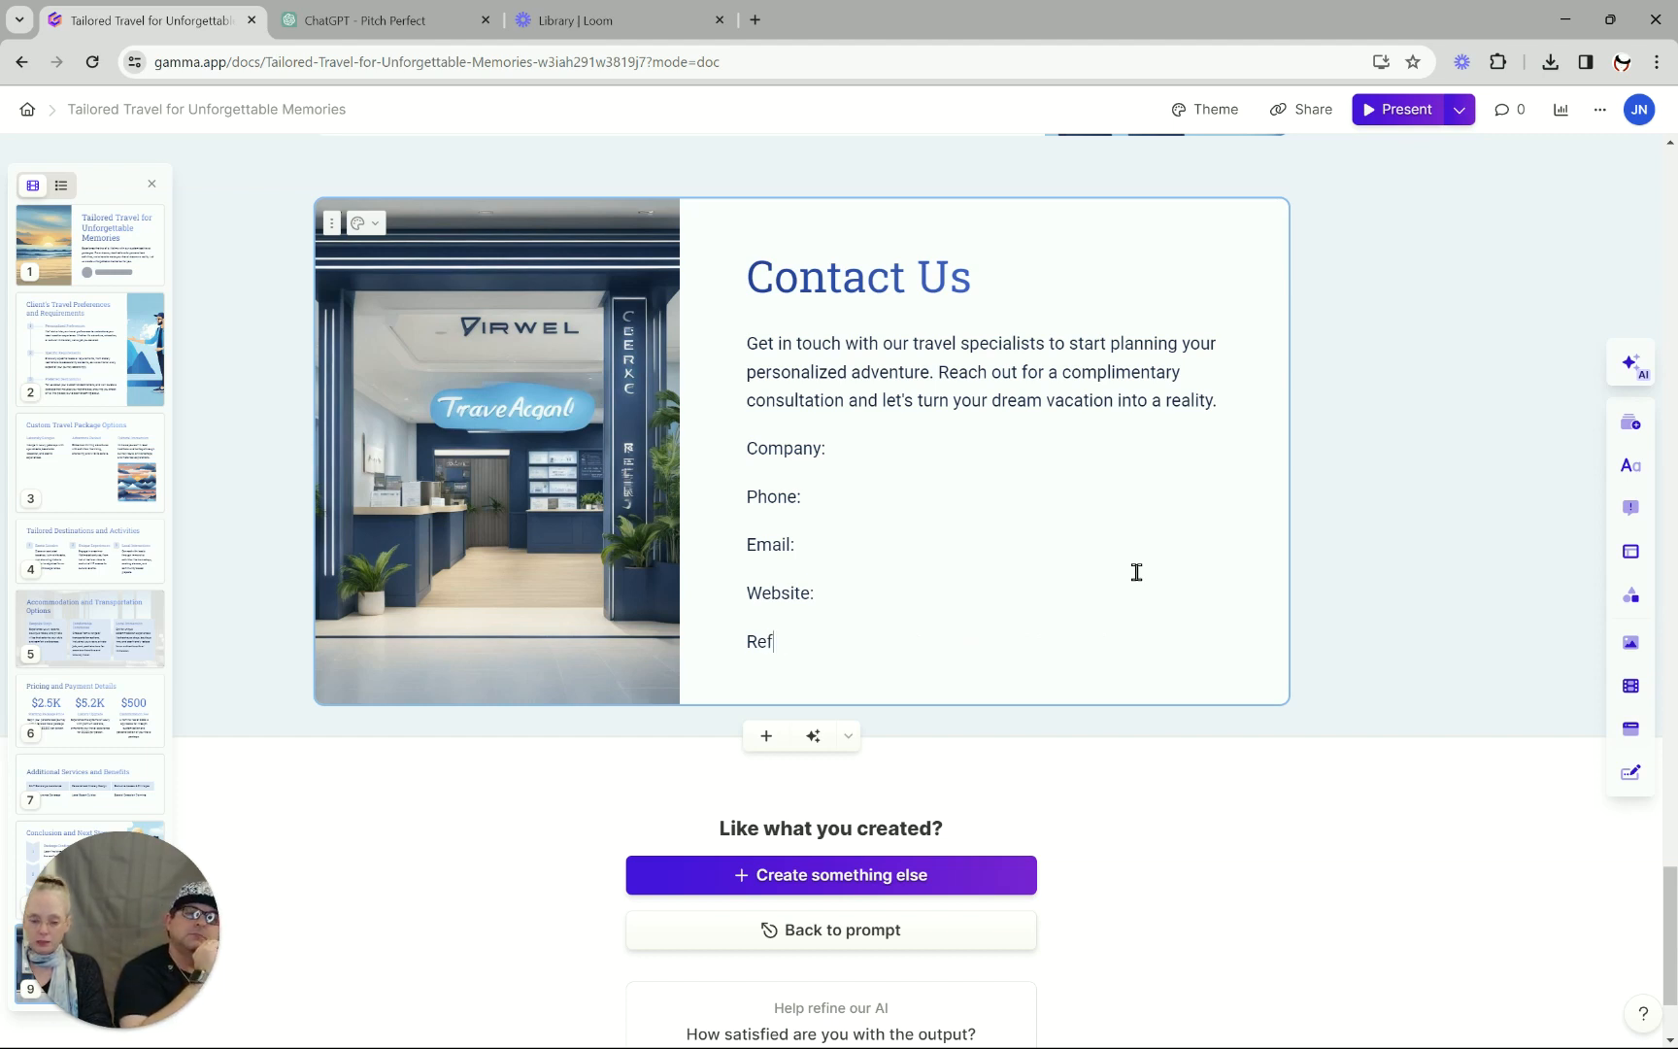
pyautogui.write('er a fr')
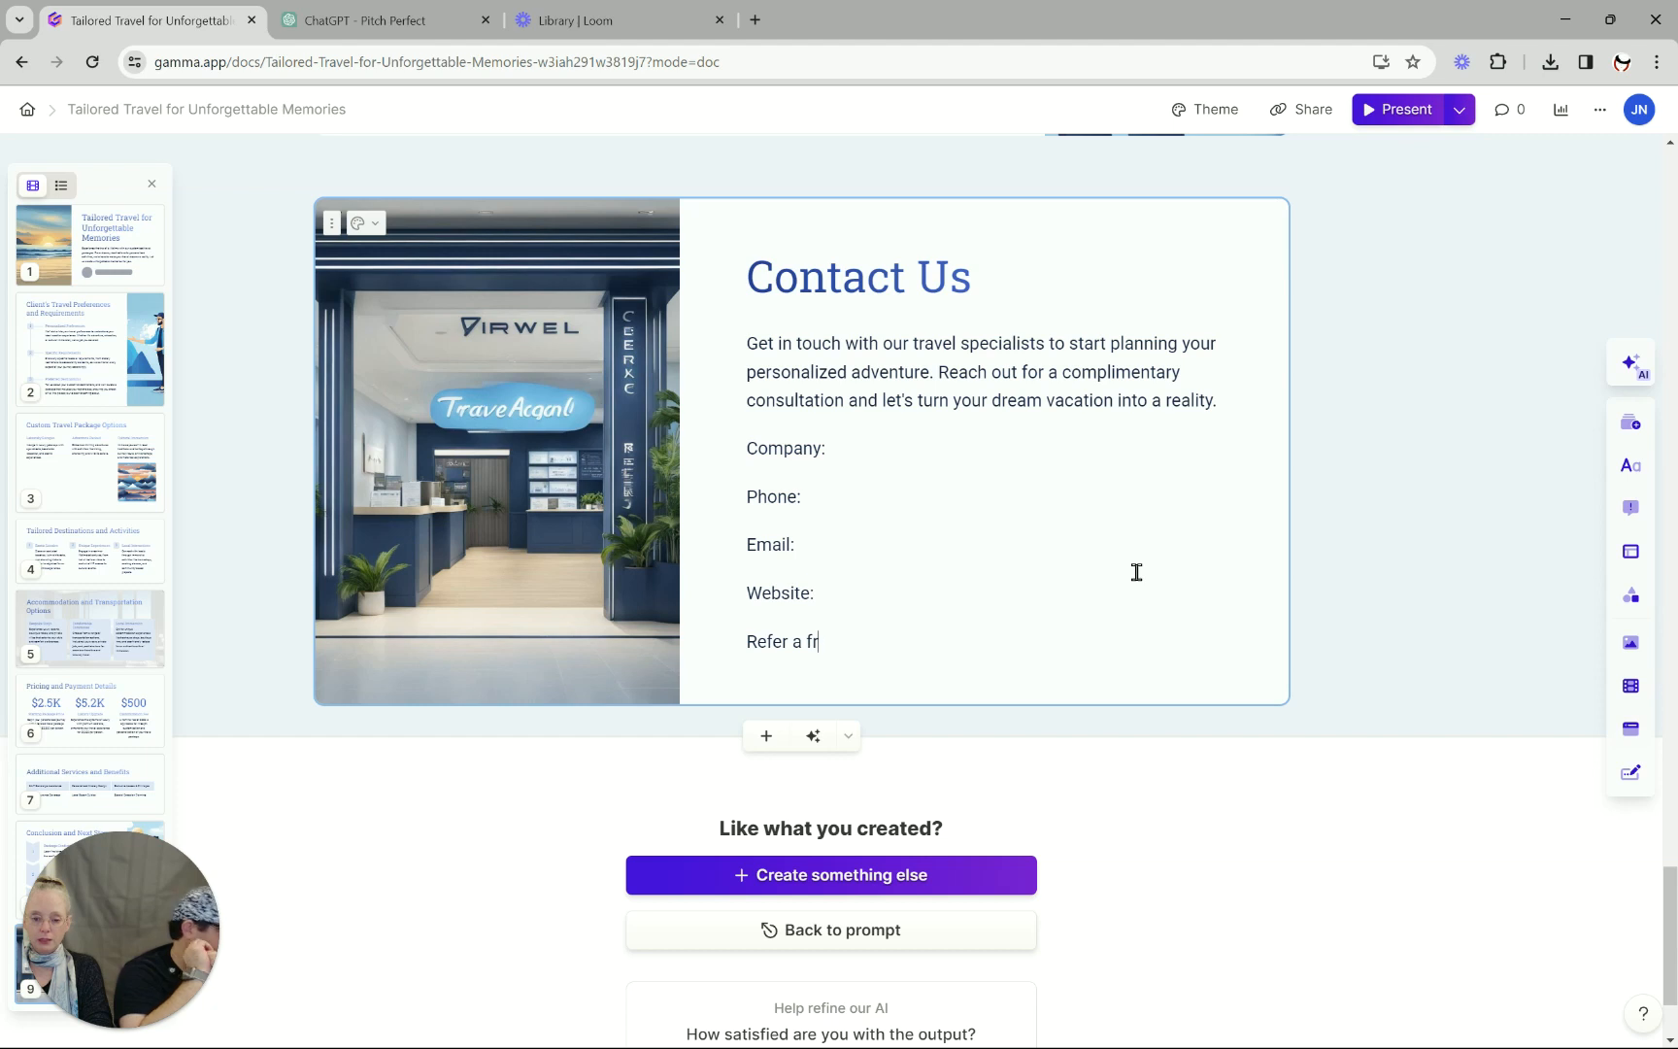
pyautogui.write('iend and save')
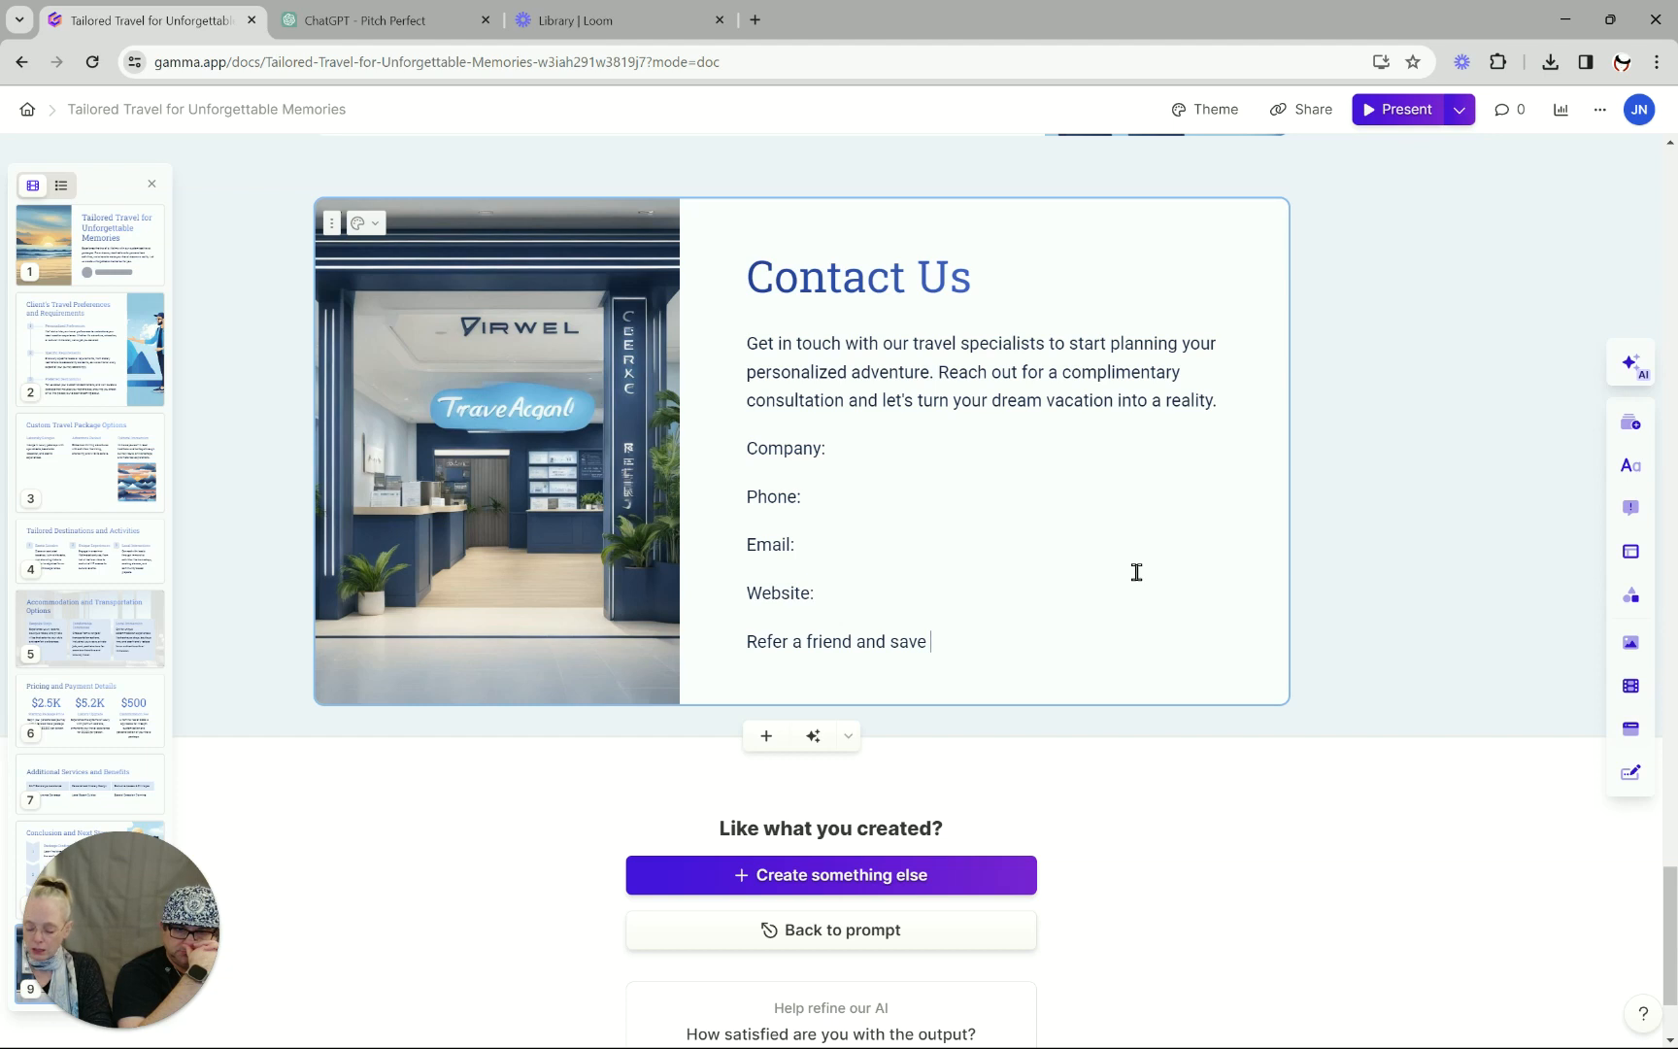
pyautogui.write(' 25%')
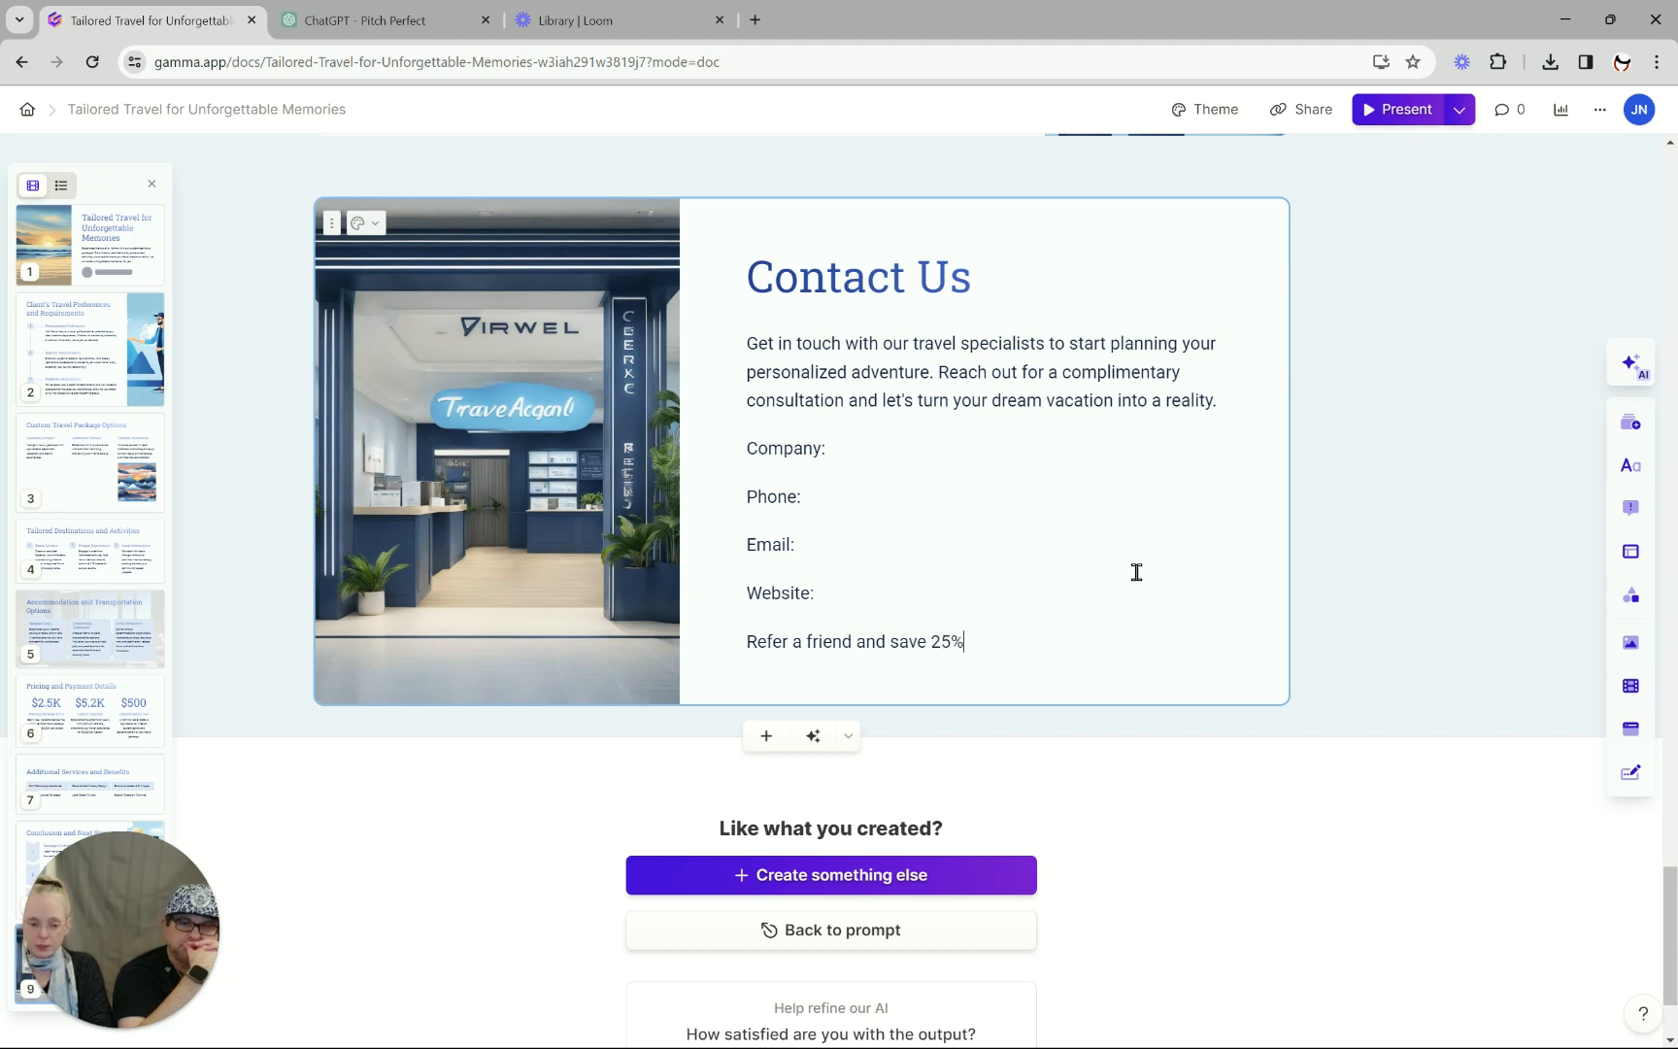
pyautogui.write(' ogg')
pyautogui.press('BackSpace')
pyautogui.press('BackSpace')
pyautogui.press('BackSpace')
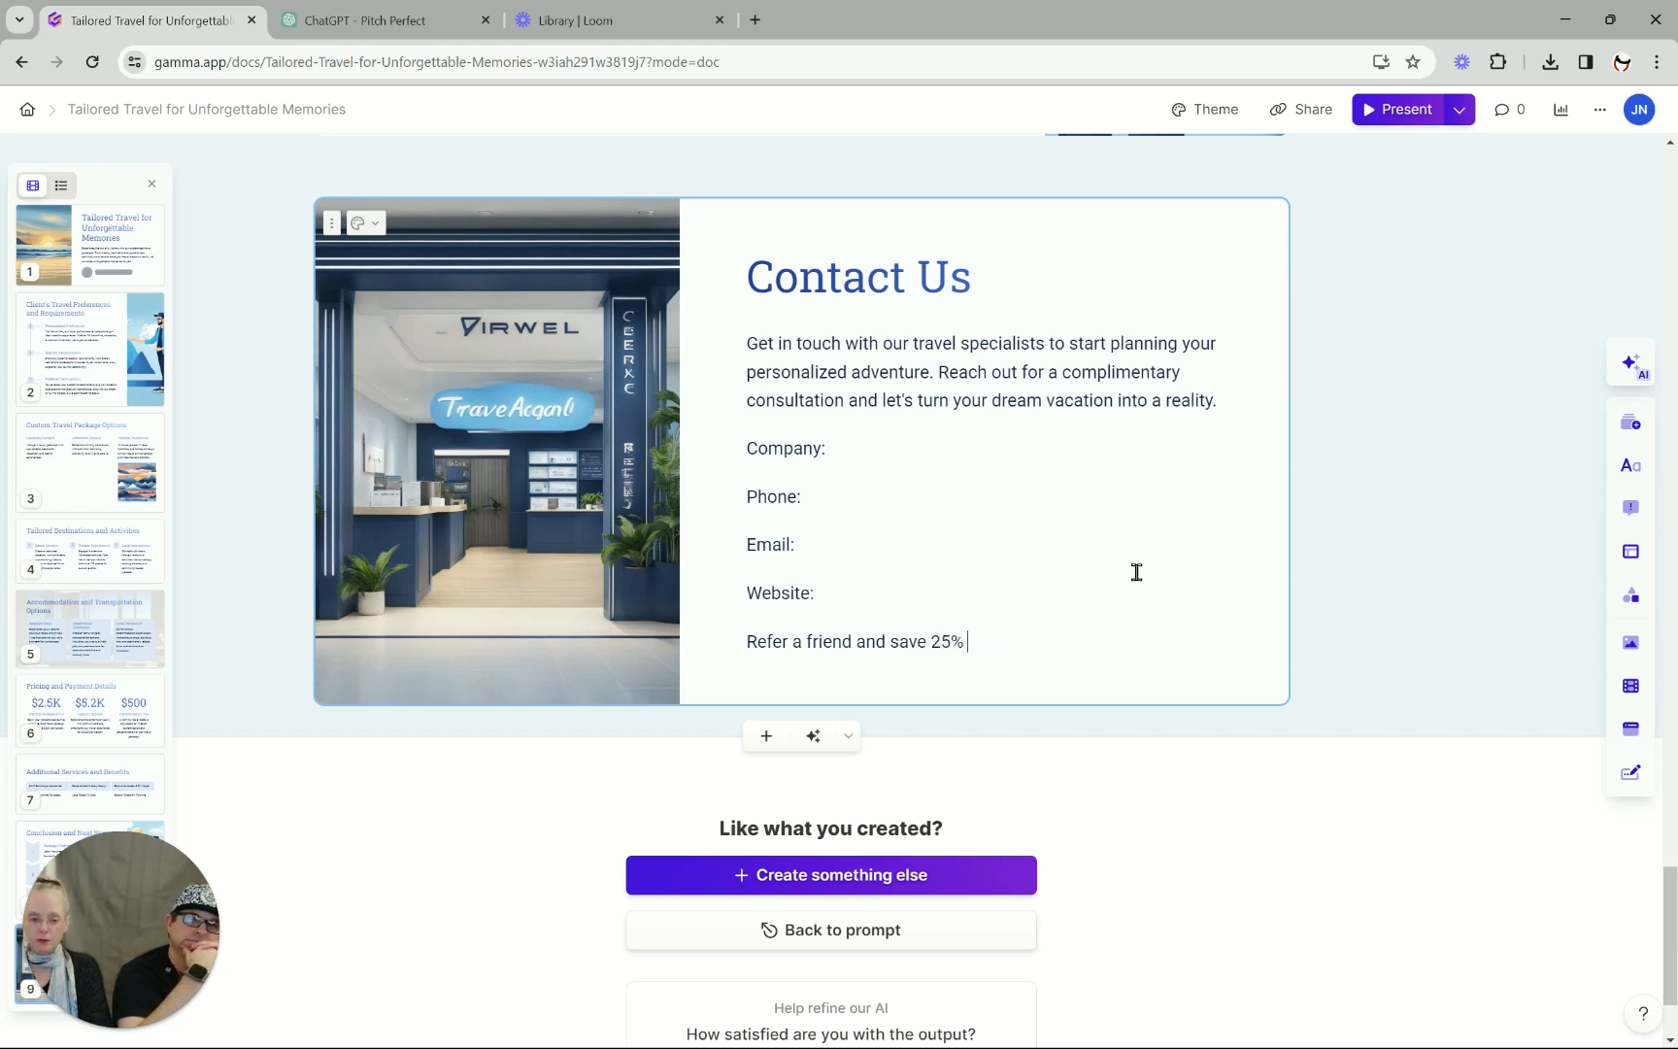
pyautogui.write('off next ')
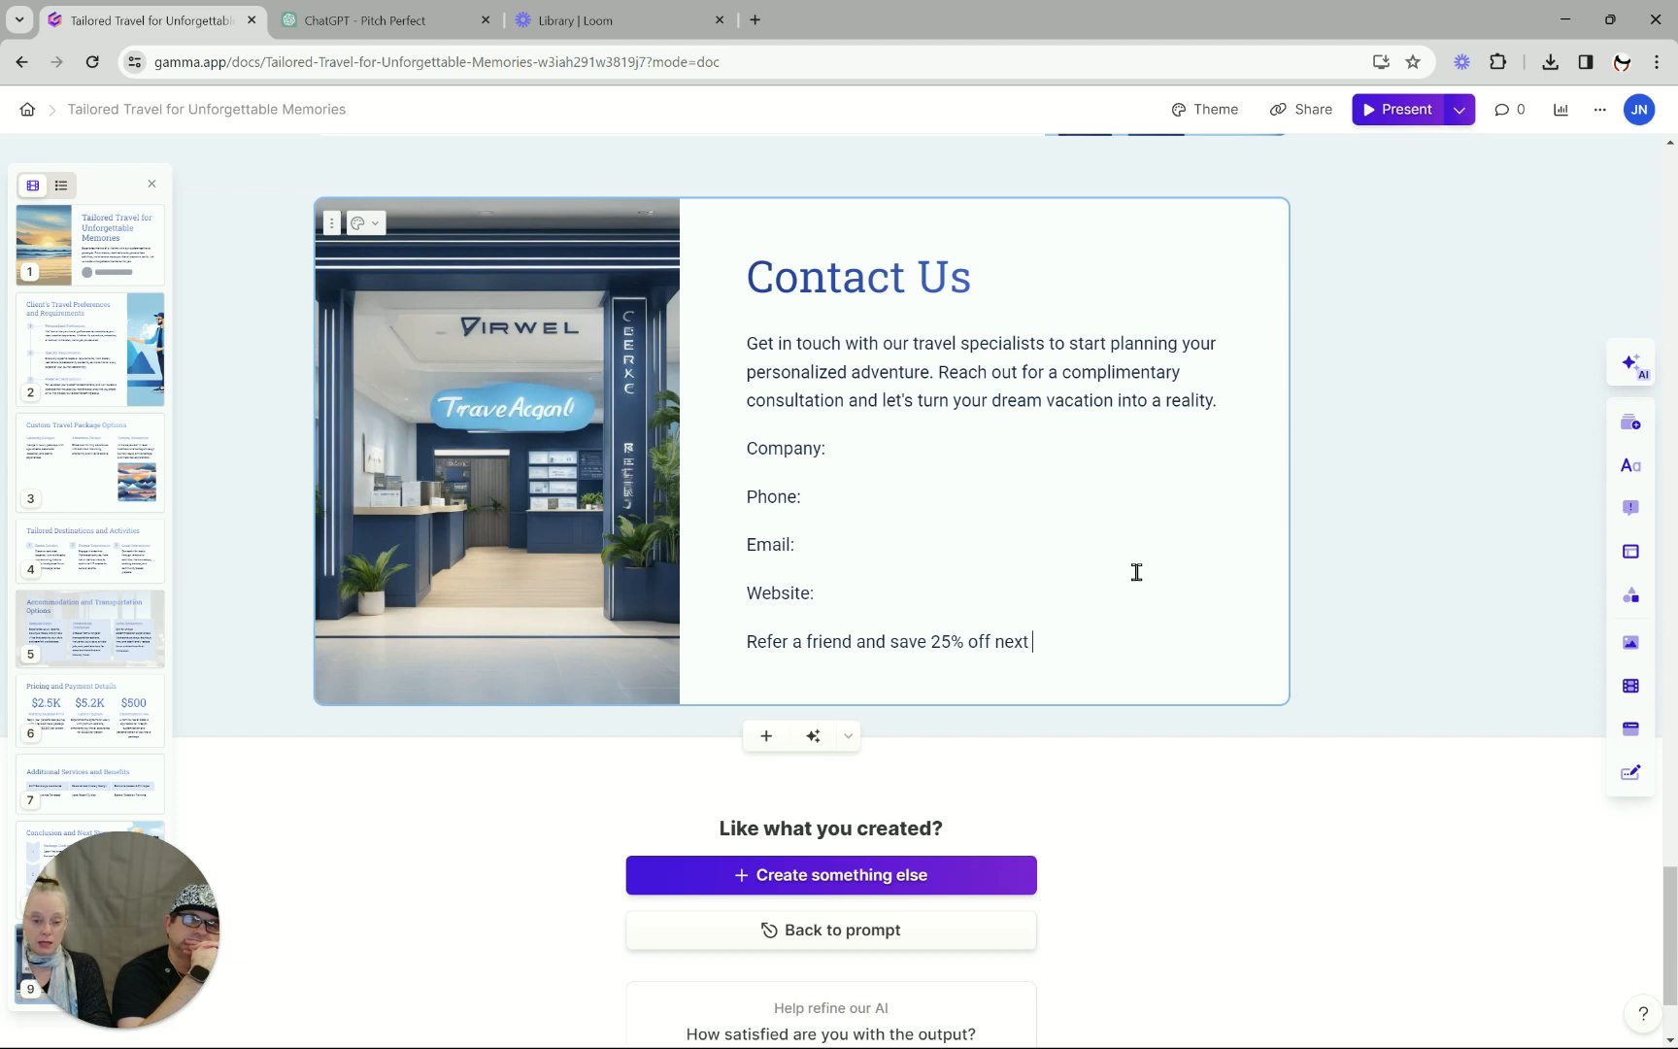
pyautogui.write('trip.')
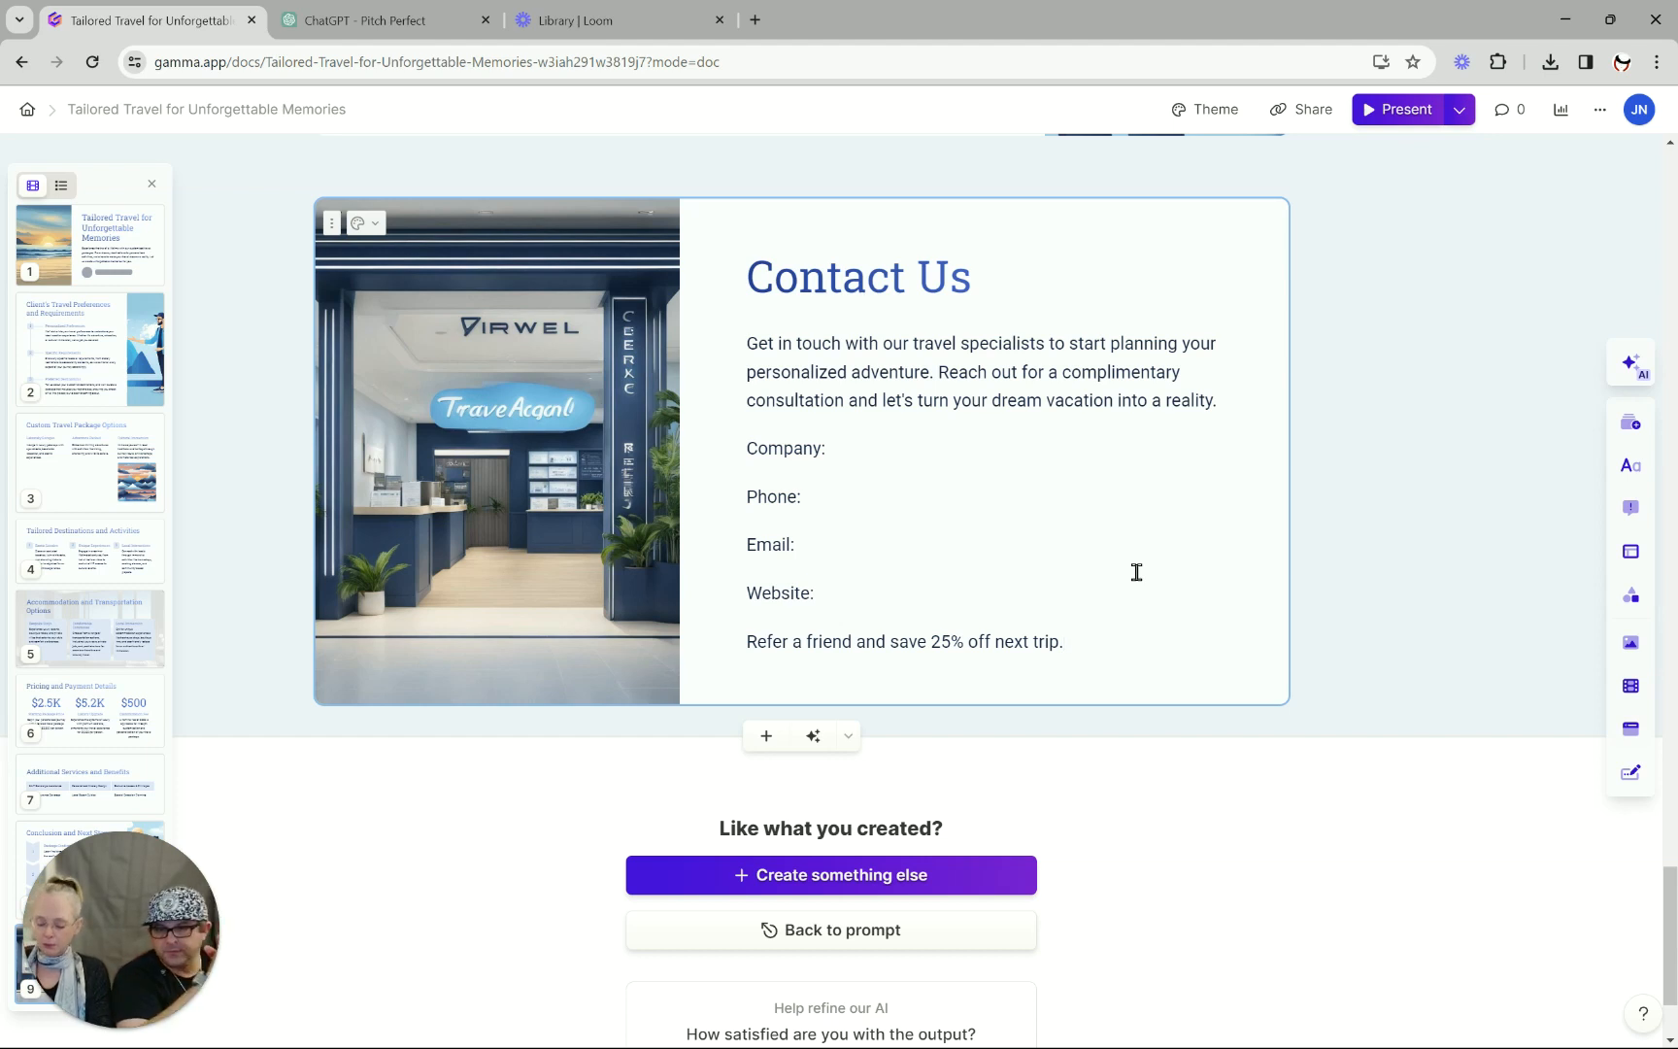
# Add a final paragraph reading "Remember: Dream it. Plan it. Experience it: Tailored travel for unforgettable memories" to the Contact Us card.
pyautogui.write('Dream it. Plan it. Experience it: Tailored travel for unforgettable memories')
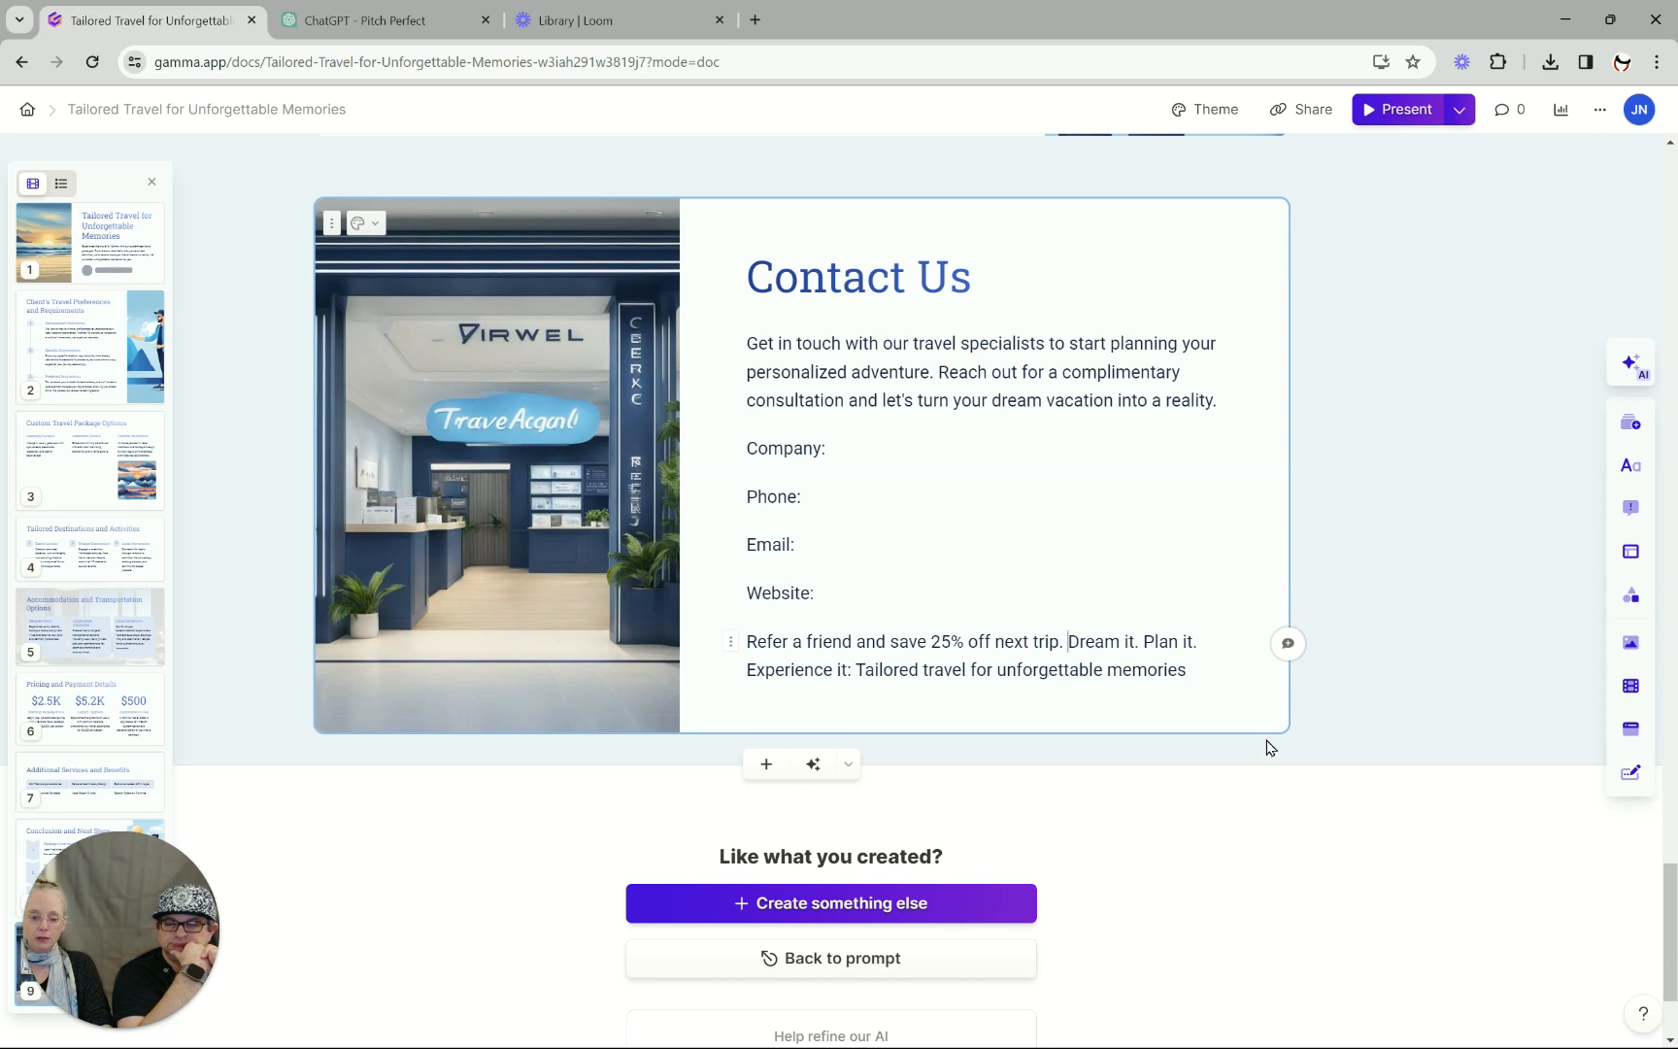
pyautogui.press('Return')
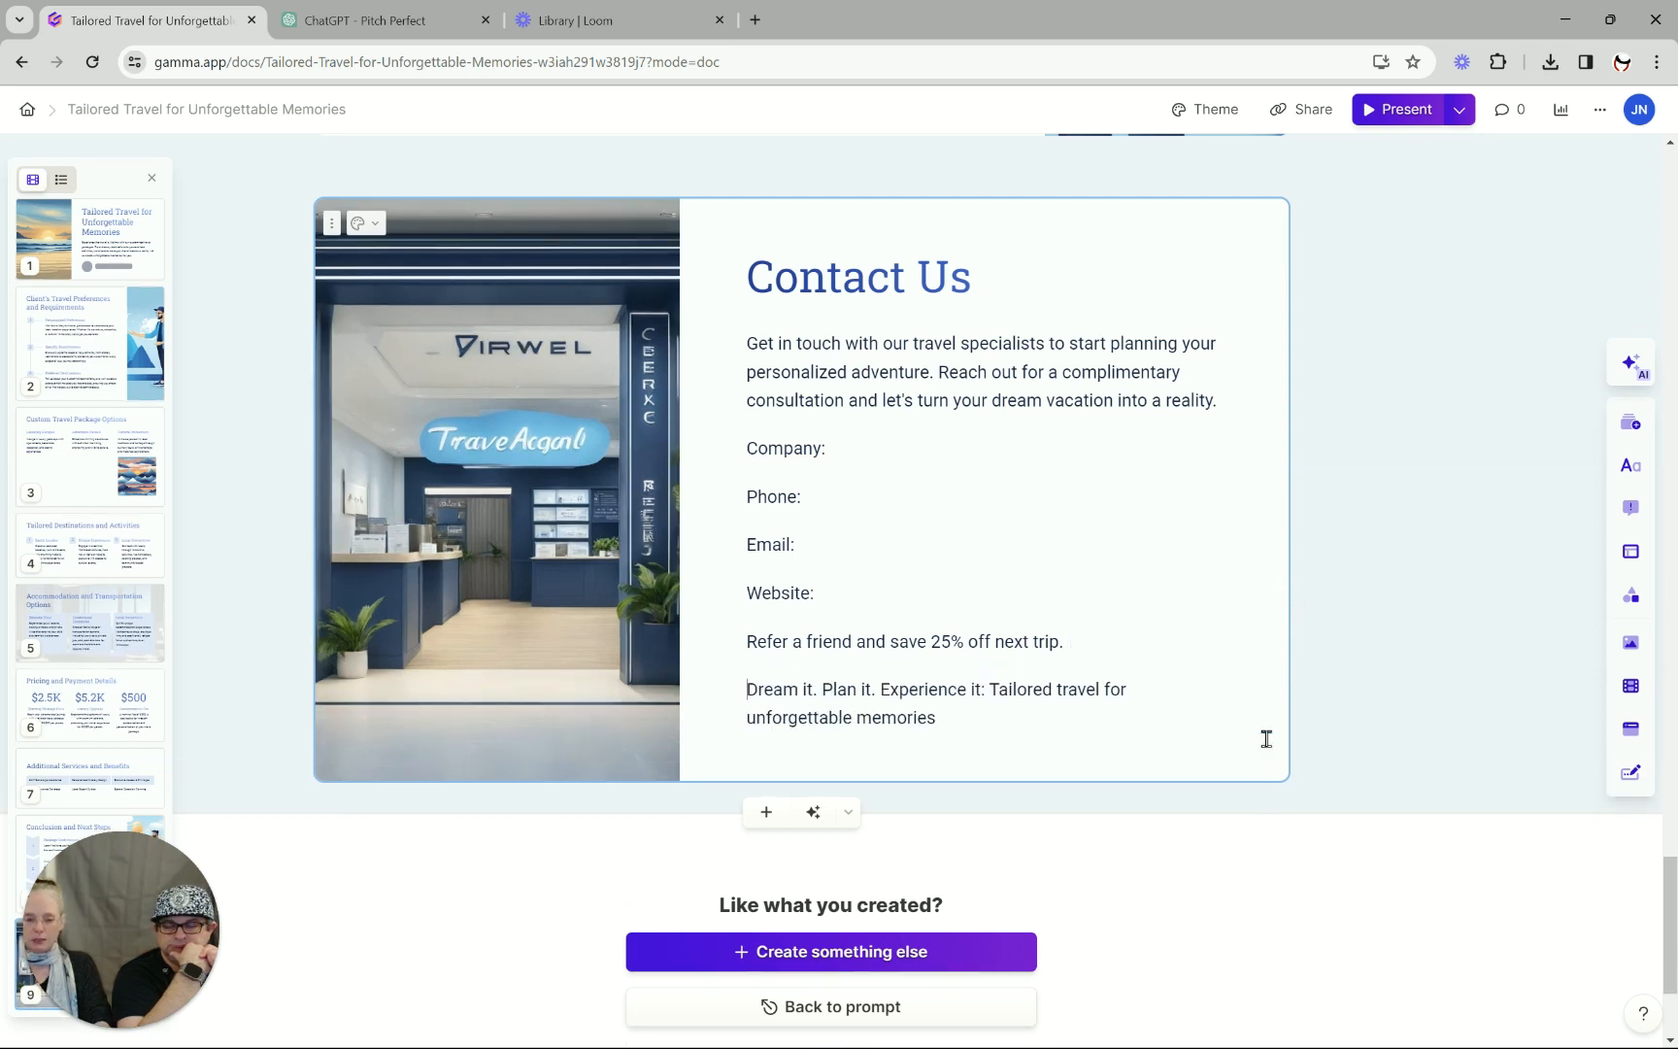
pyautogui.write('Remeber')
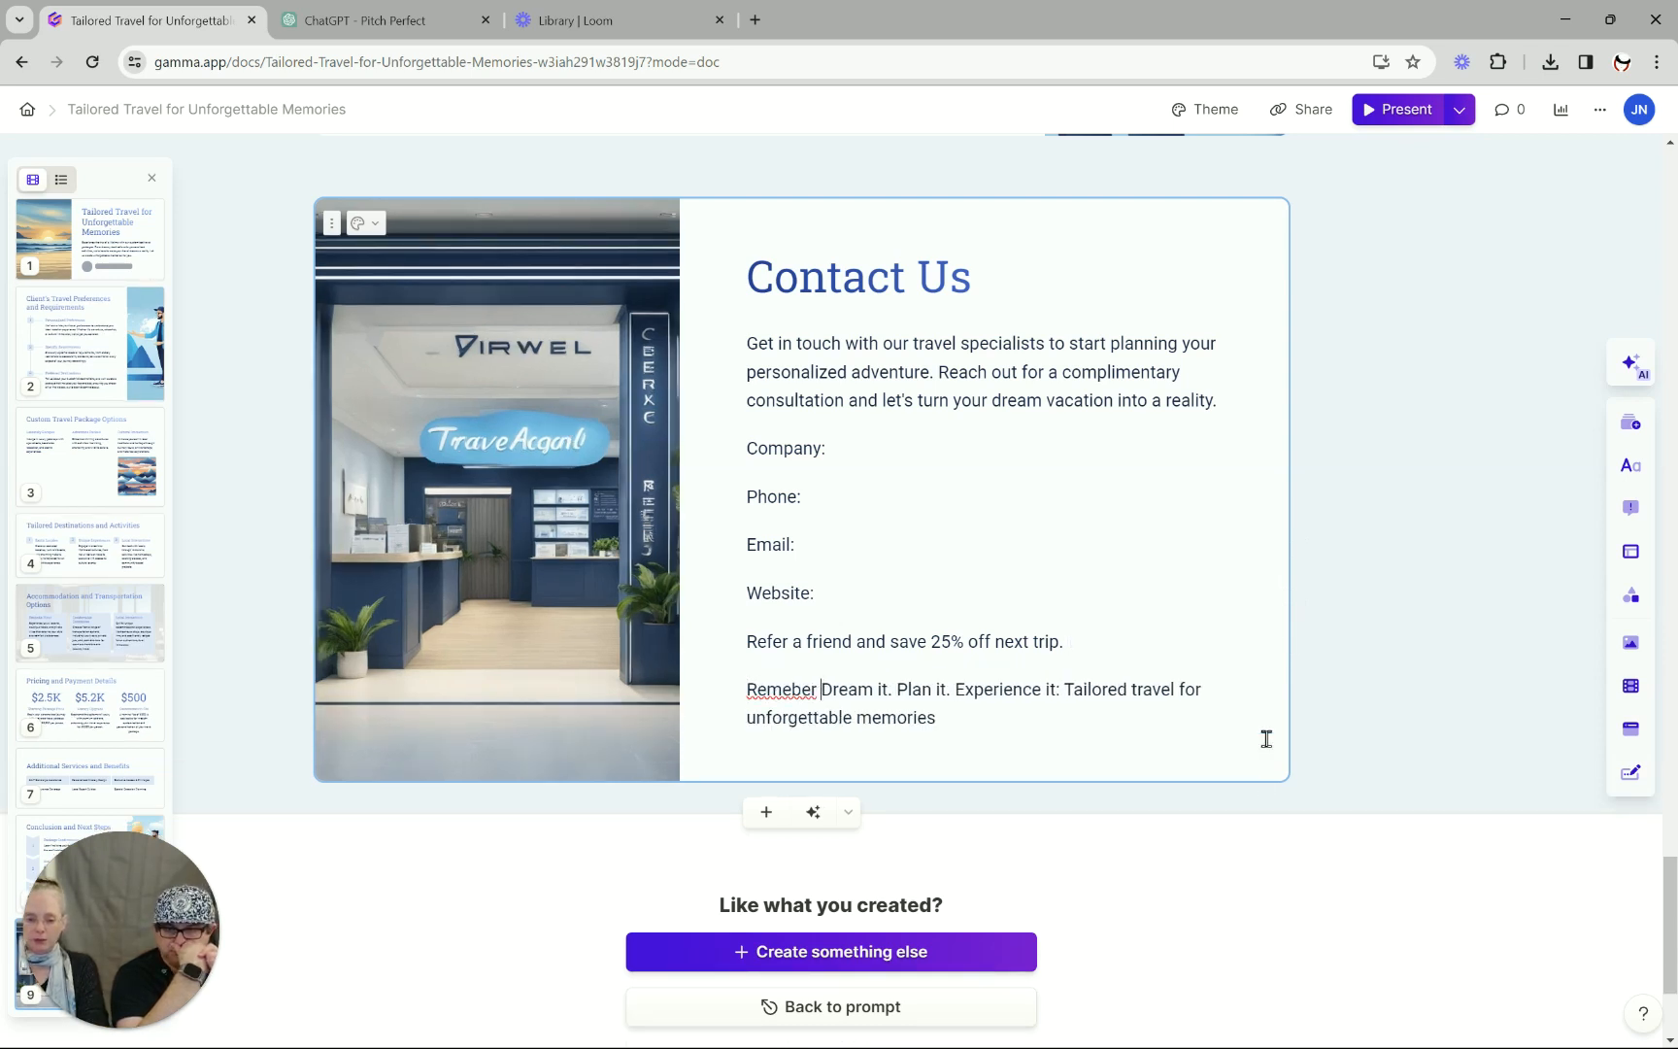
pyautogui.press('BackSpace')
pyautogui.press('BackSpace')
pyautogui.press('BackSpace')
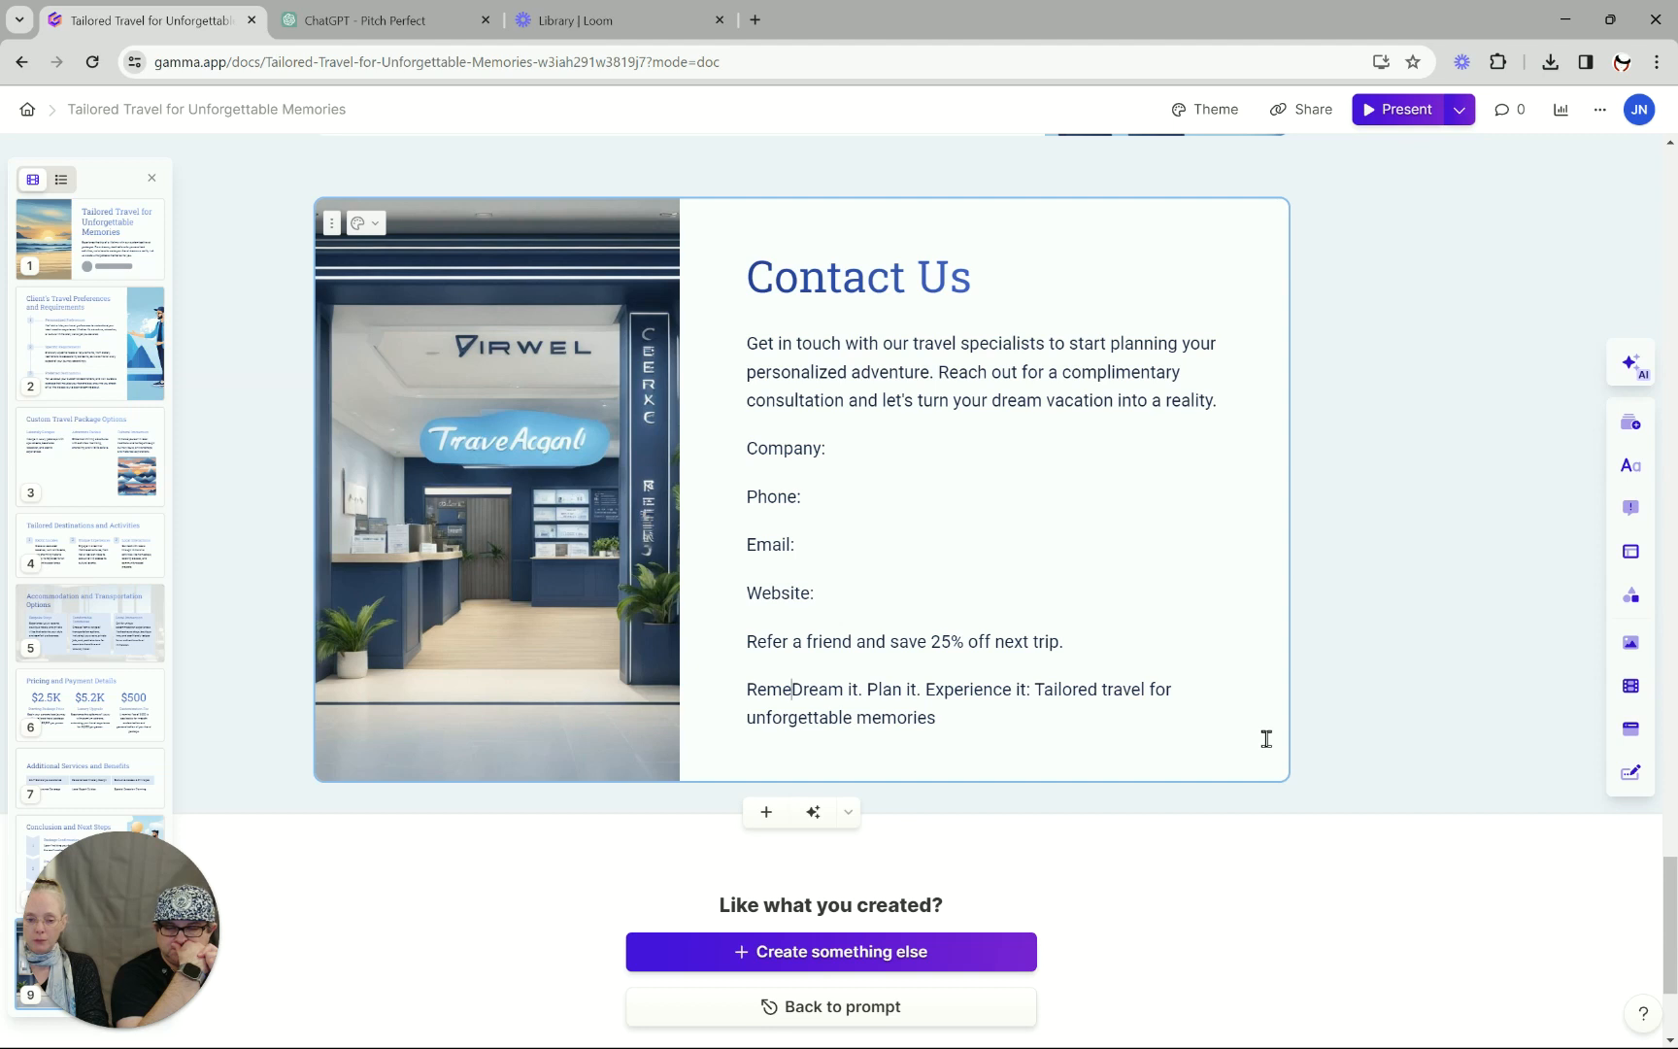
pyautogui.write('mber')
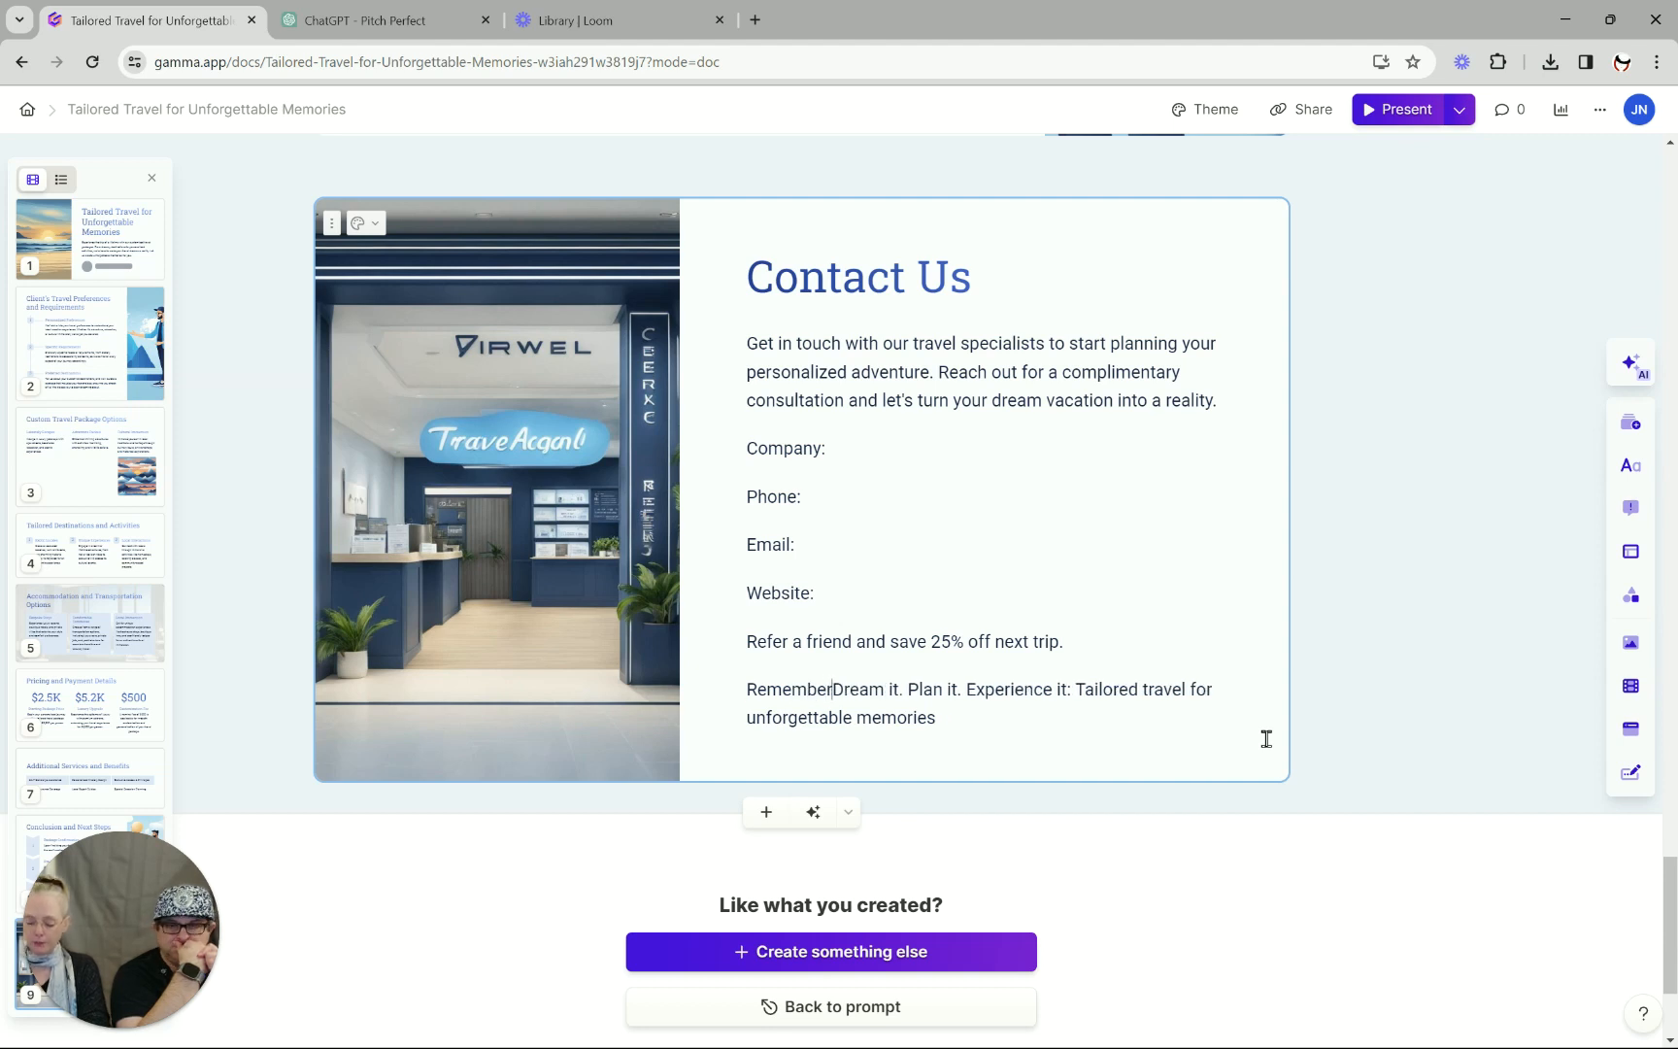
pyautogui.write(':')
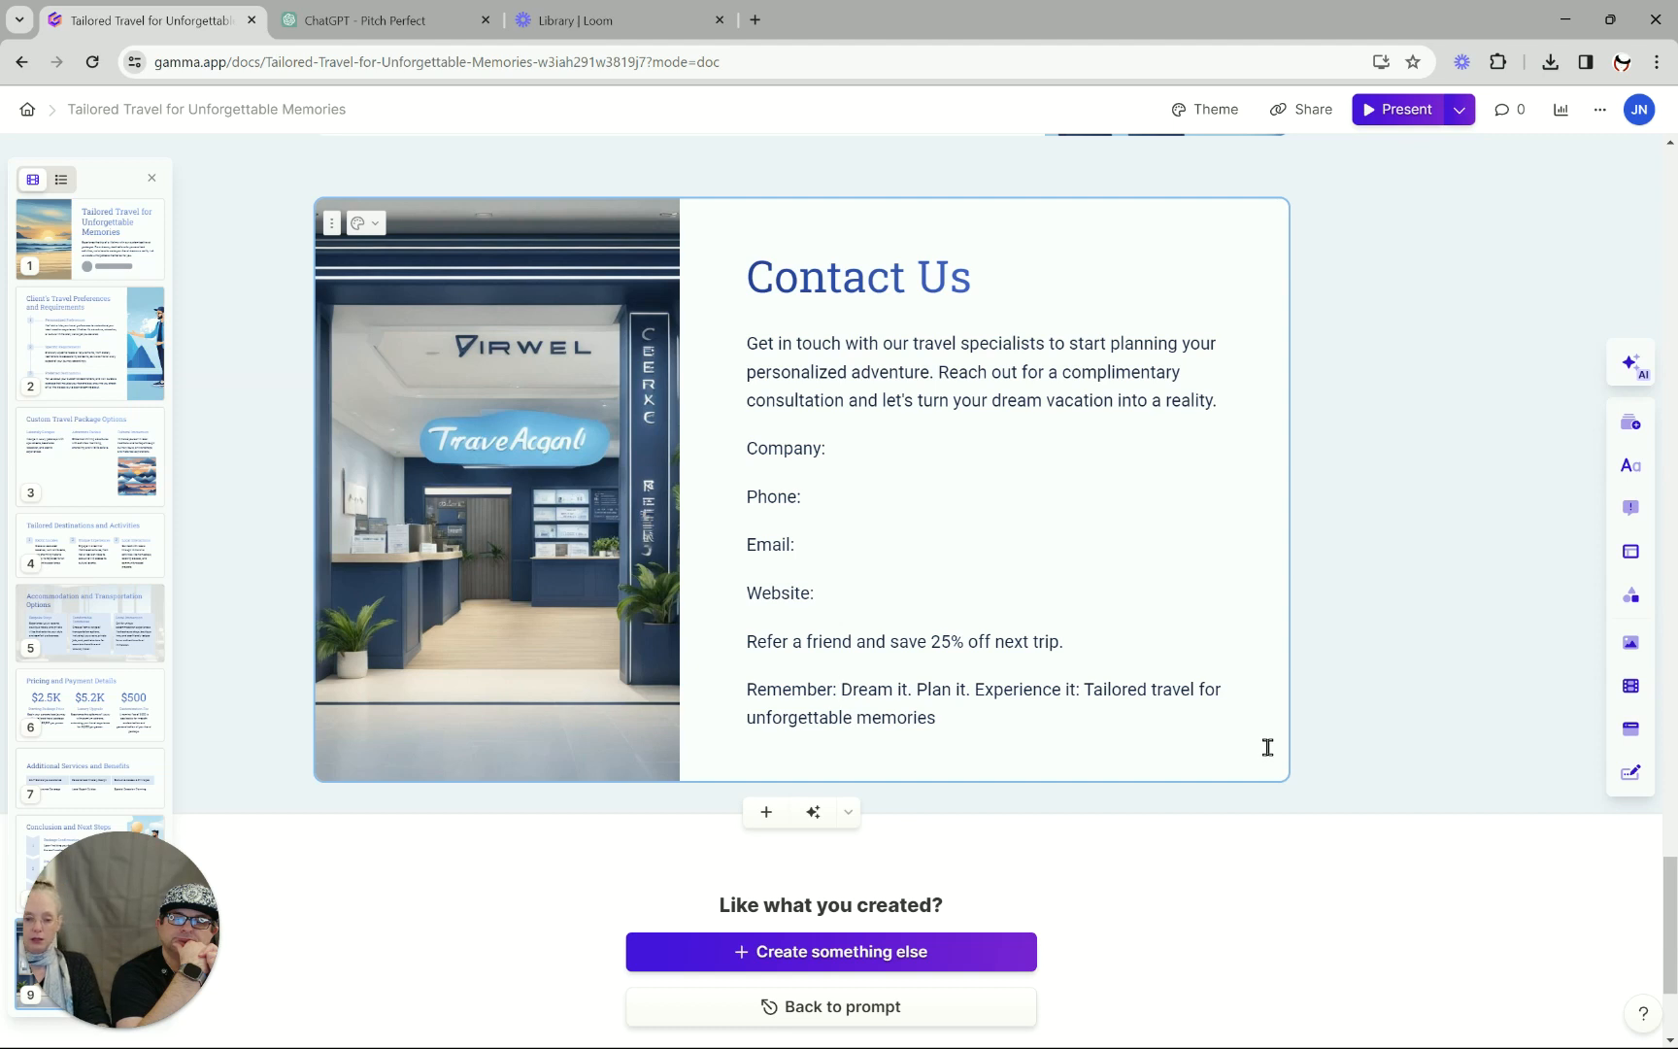
# Reword the end of the slogan on the Contact Us card to "We Tailor travel for unforgettable memories.".
pyautogui.click(1078, 689)
pyautogui.write(': ')
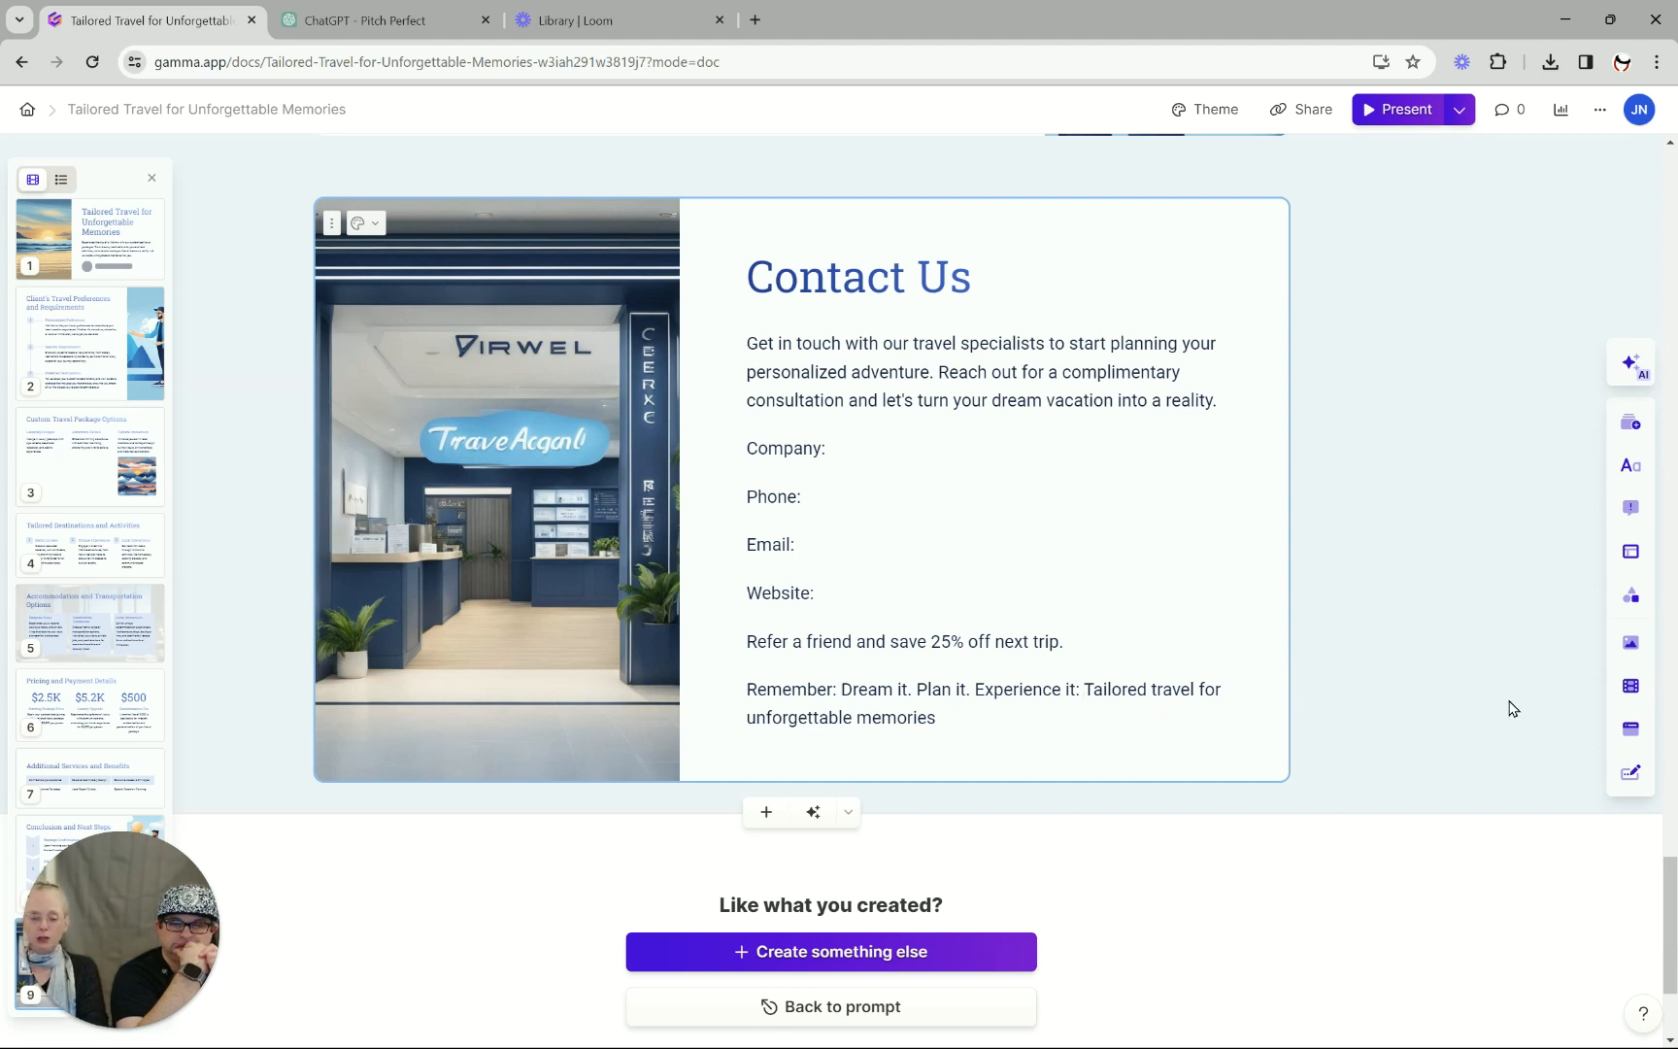
pyautogui.write('W')
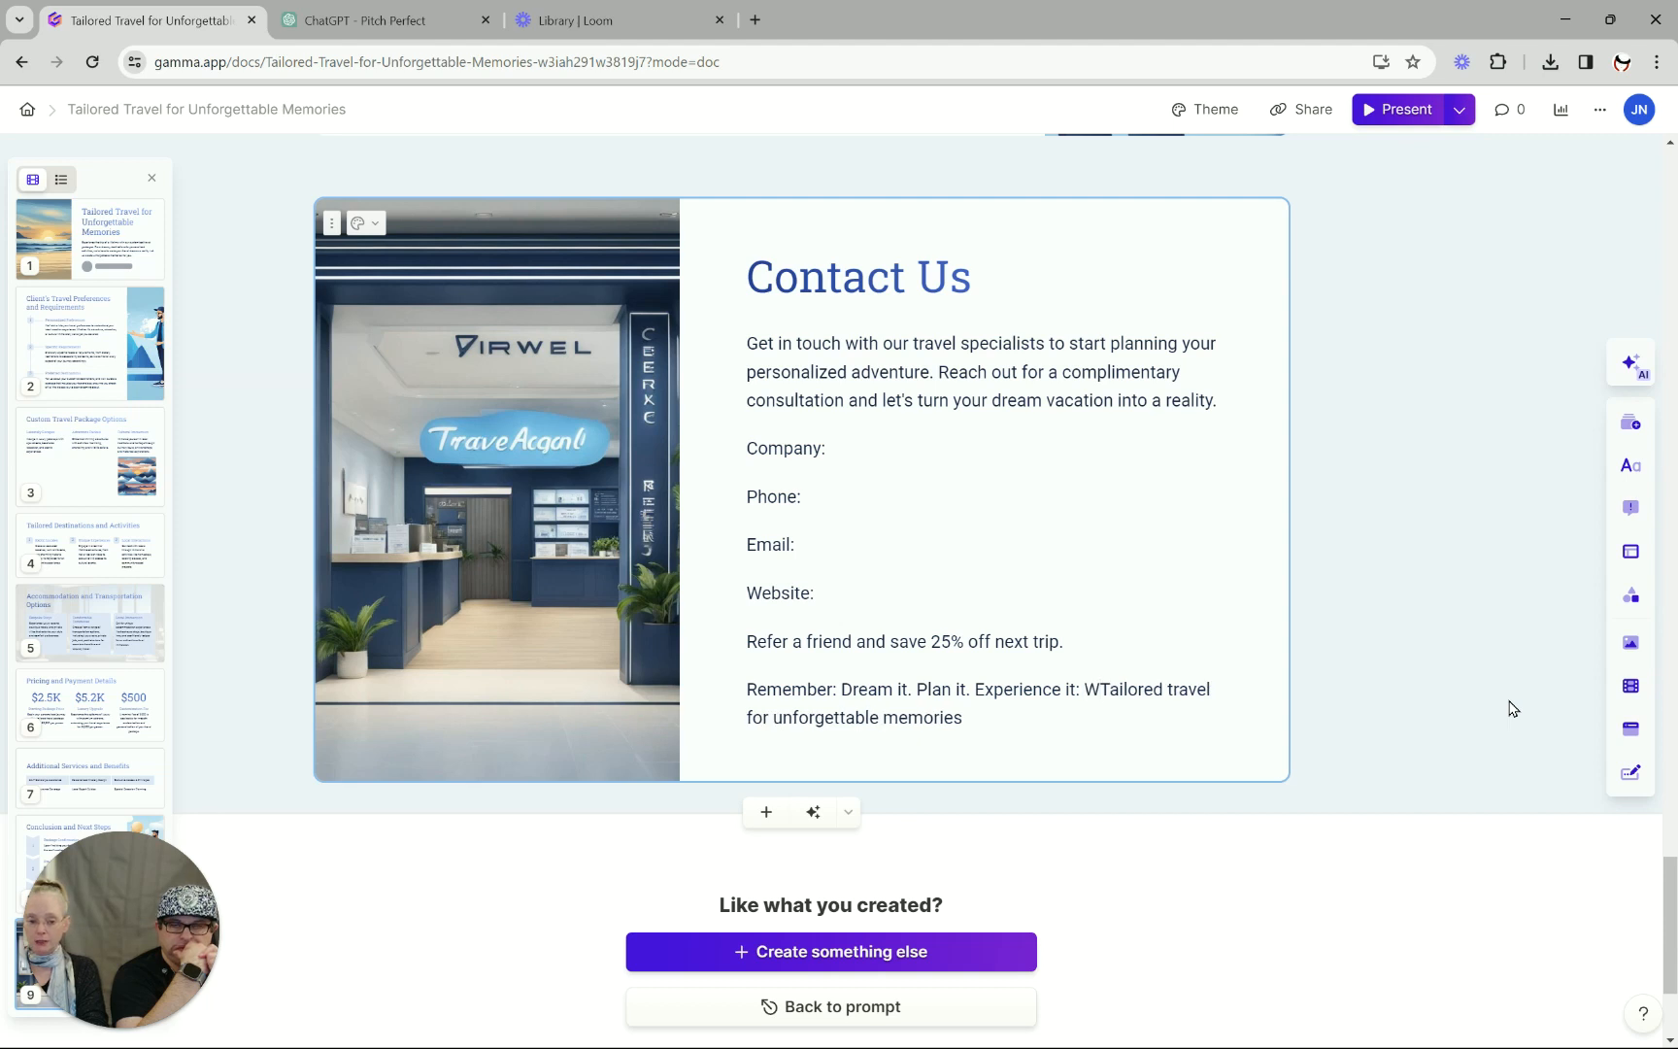
pyautogui.write('e')
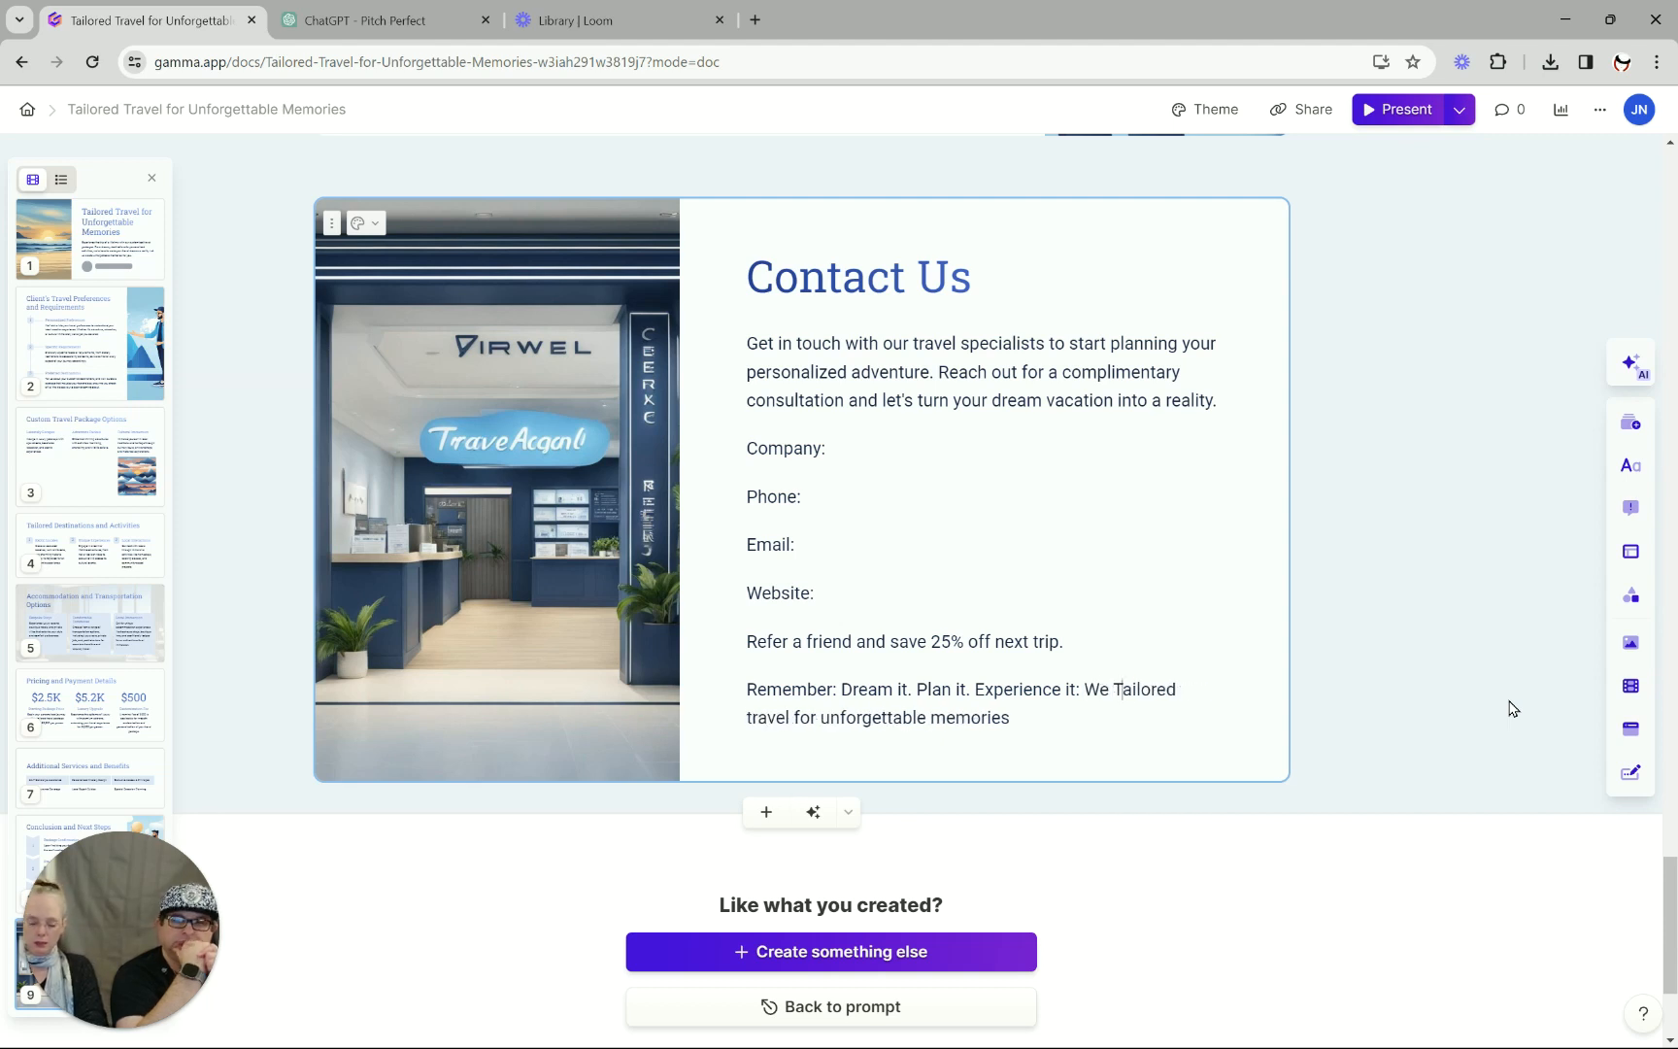
pyautogui.press('BackSpace')
pyautogui.press('BackSpace')
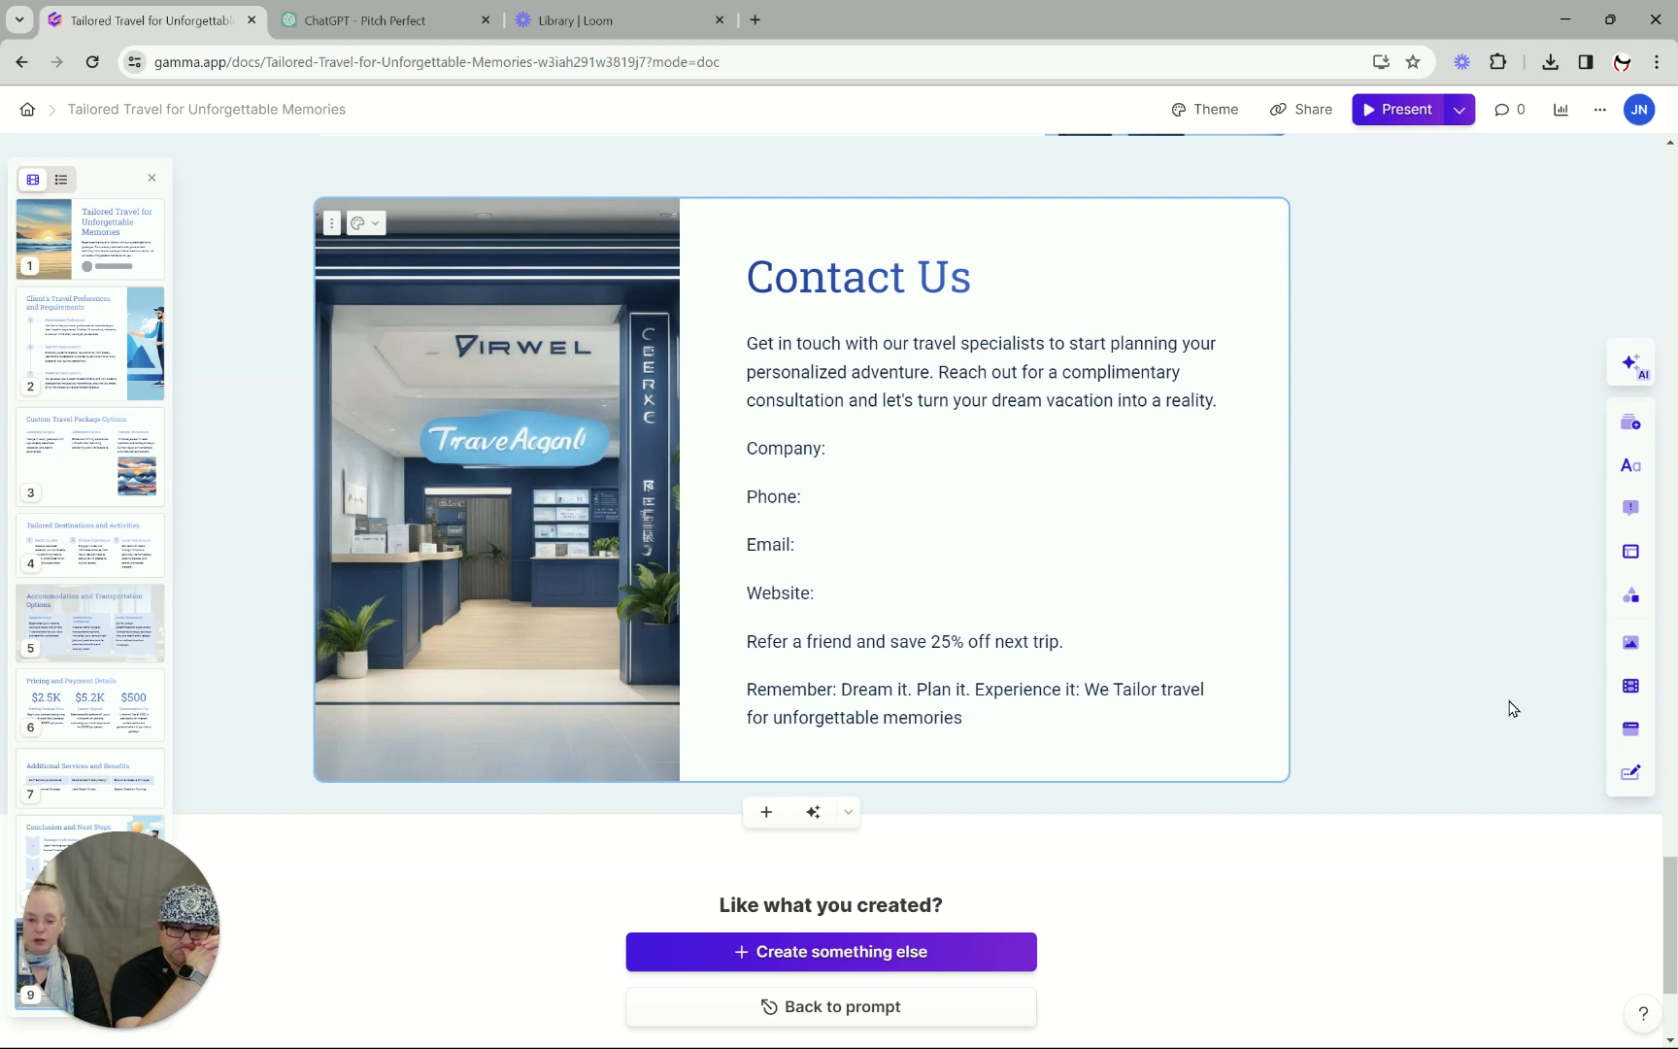
pyautogui.click(1045, 735)
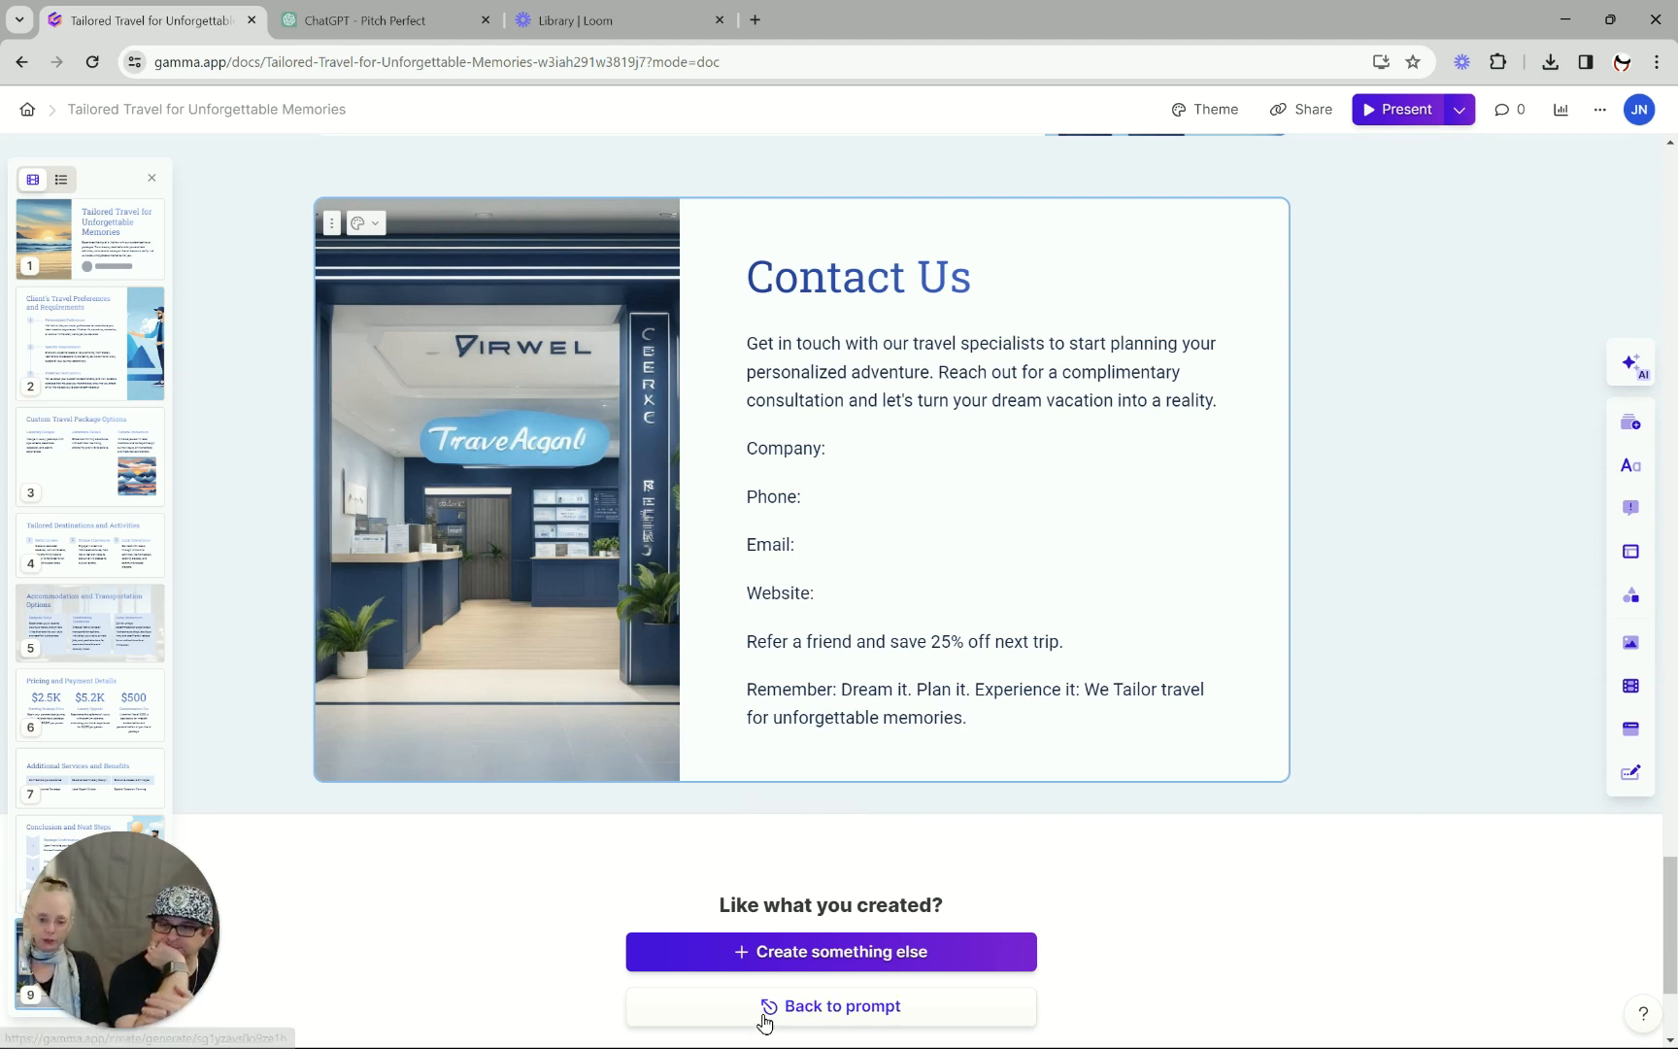
pyautogui.scroll(20, 1050, 526)
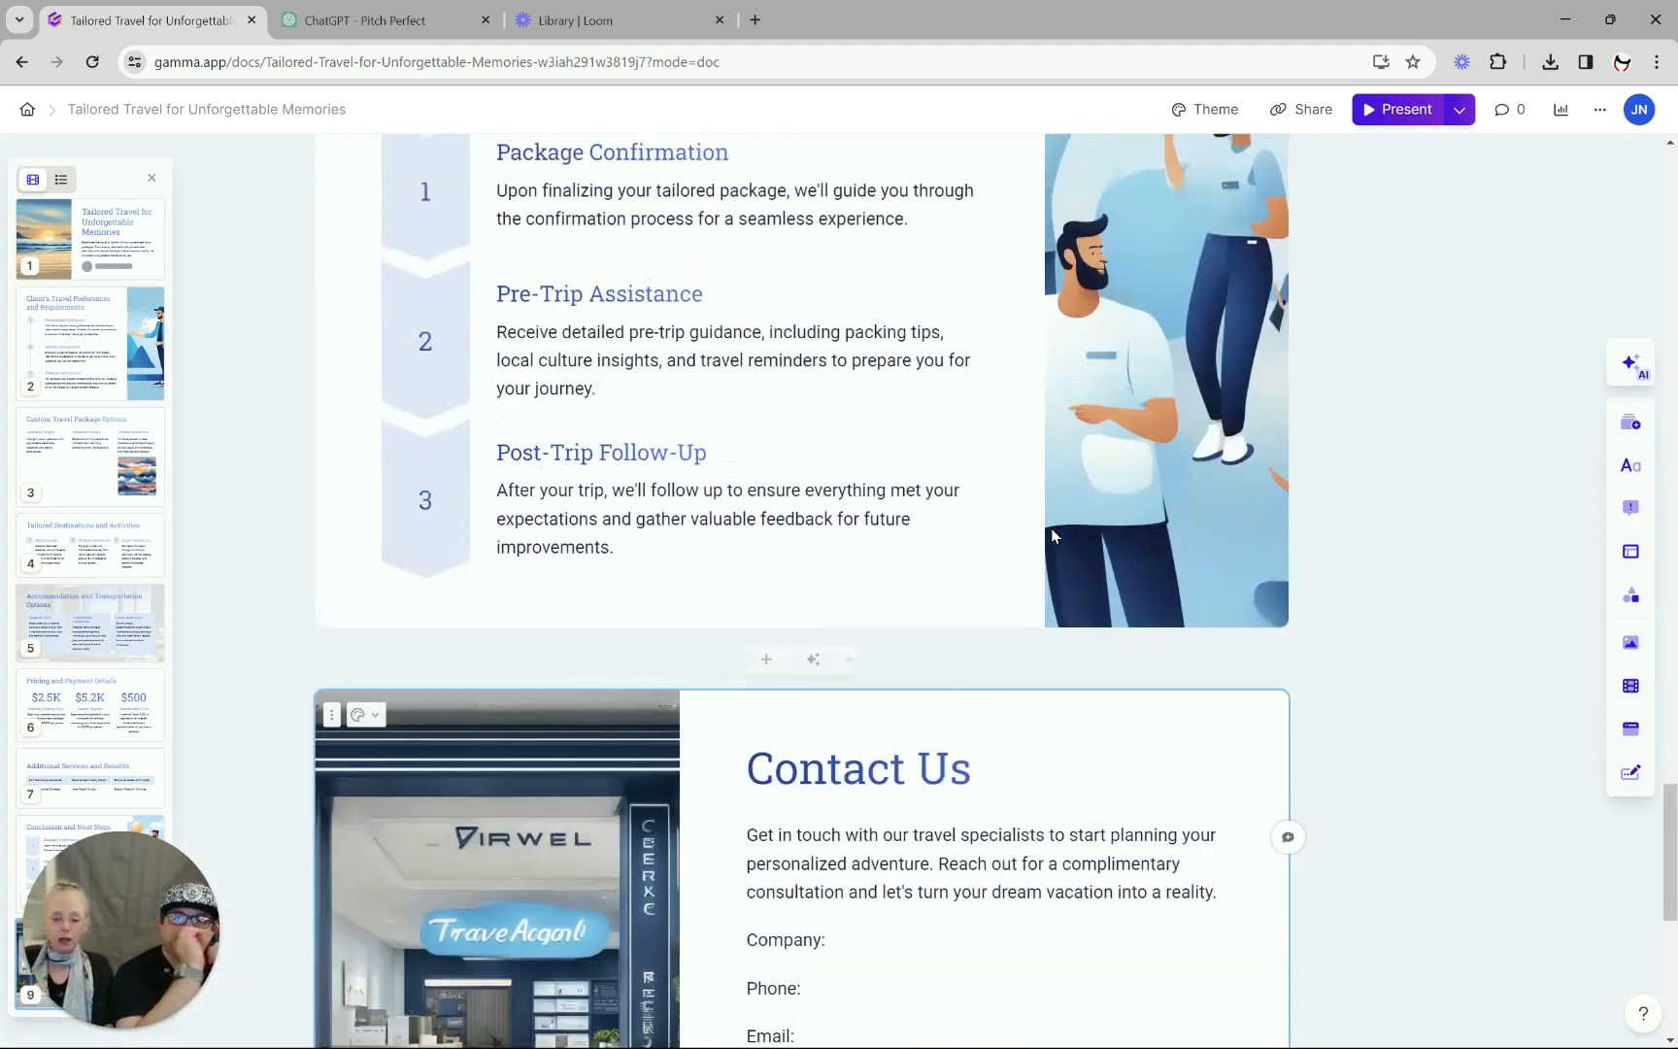
pyautogui.scroll(20, 1053, 527)
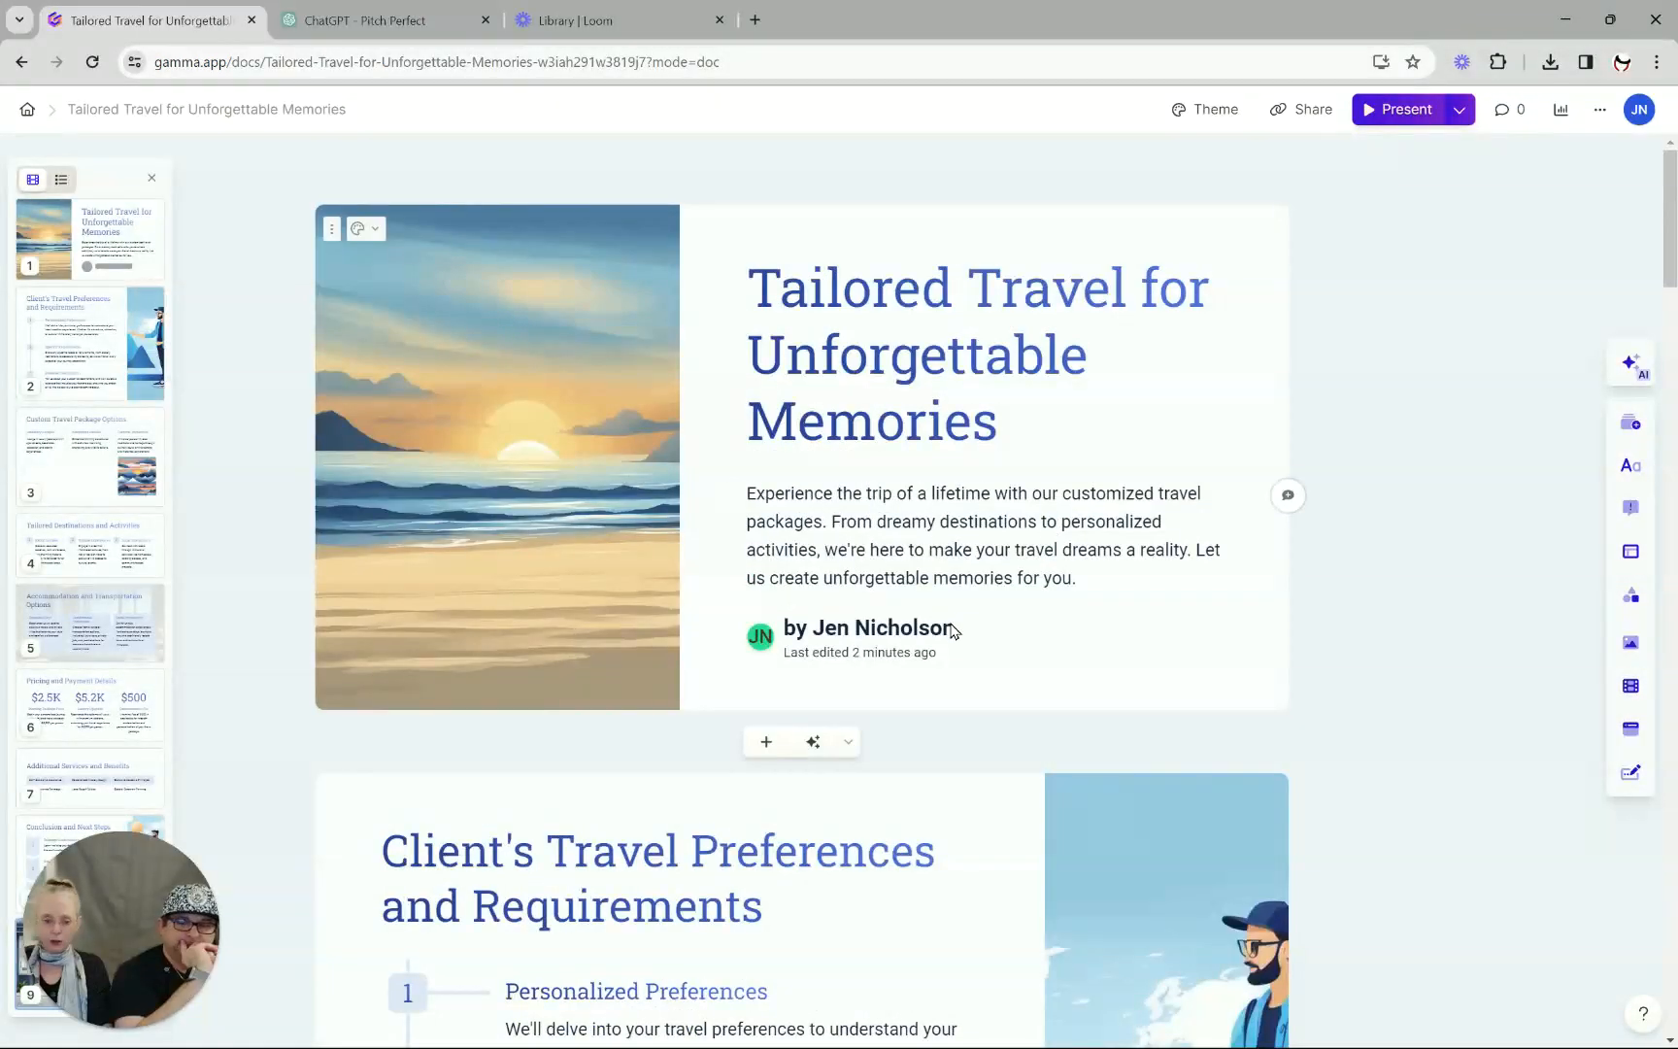
pyautogui.click(902, 645)
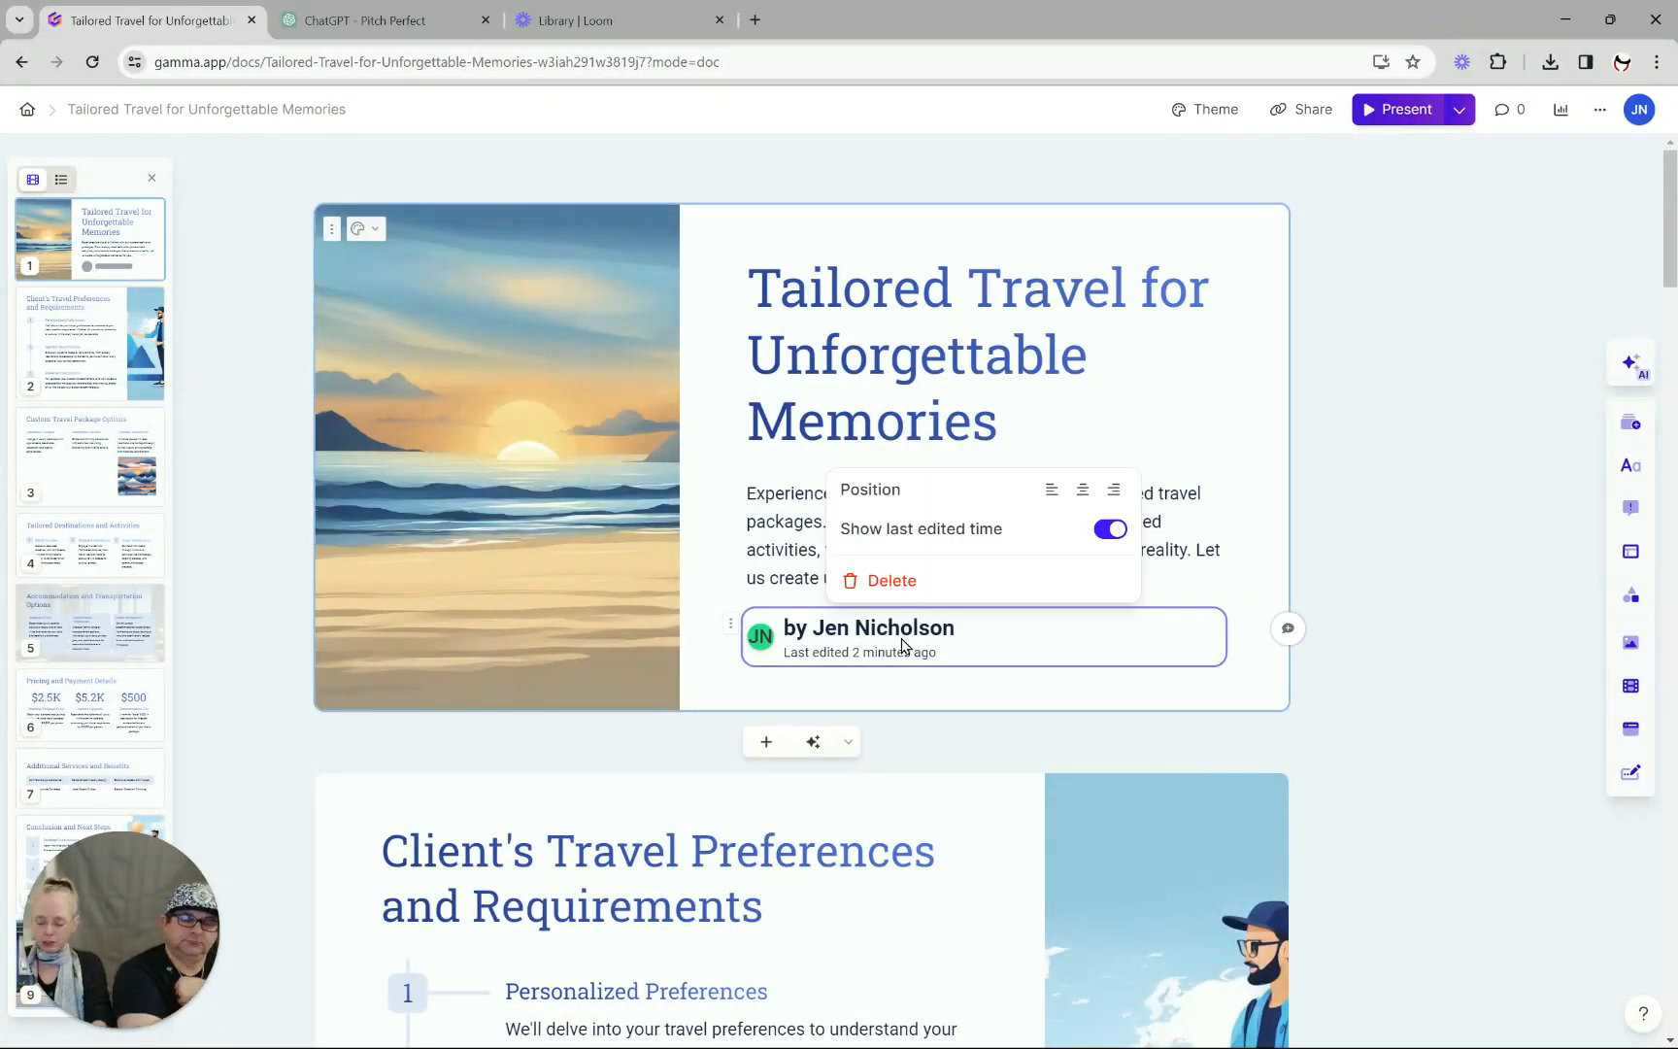
pyautogui.write('@')
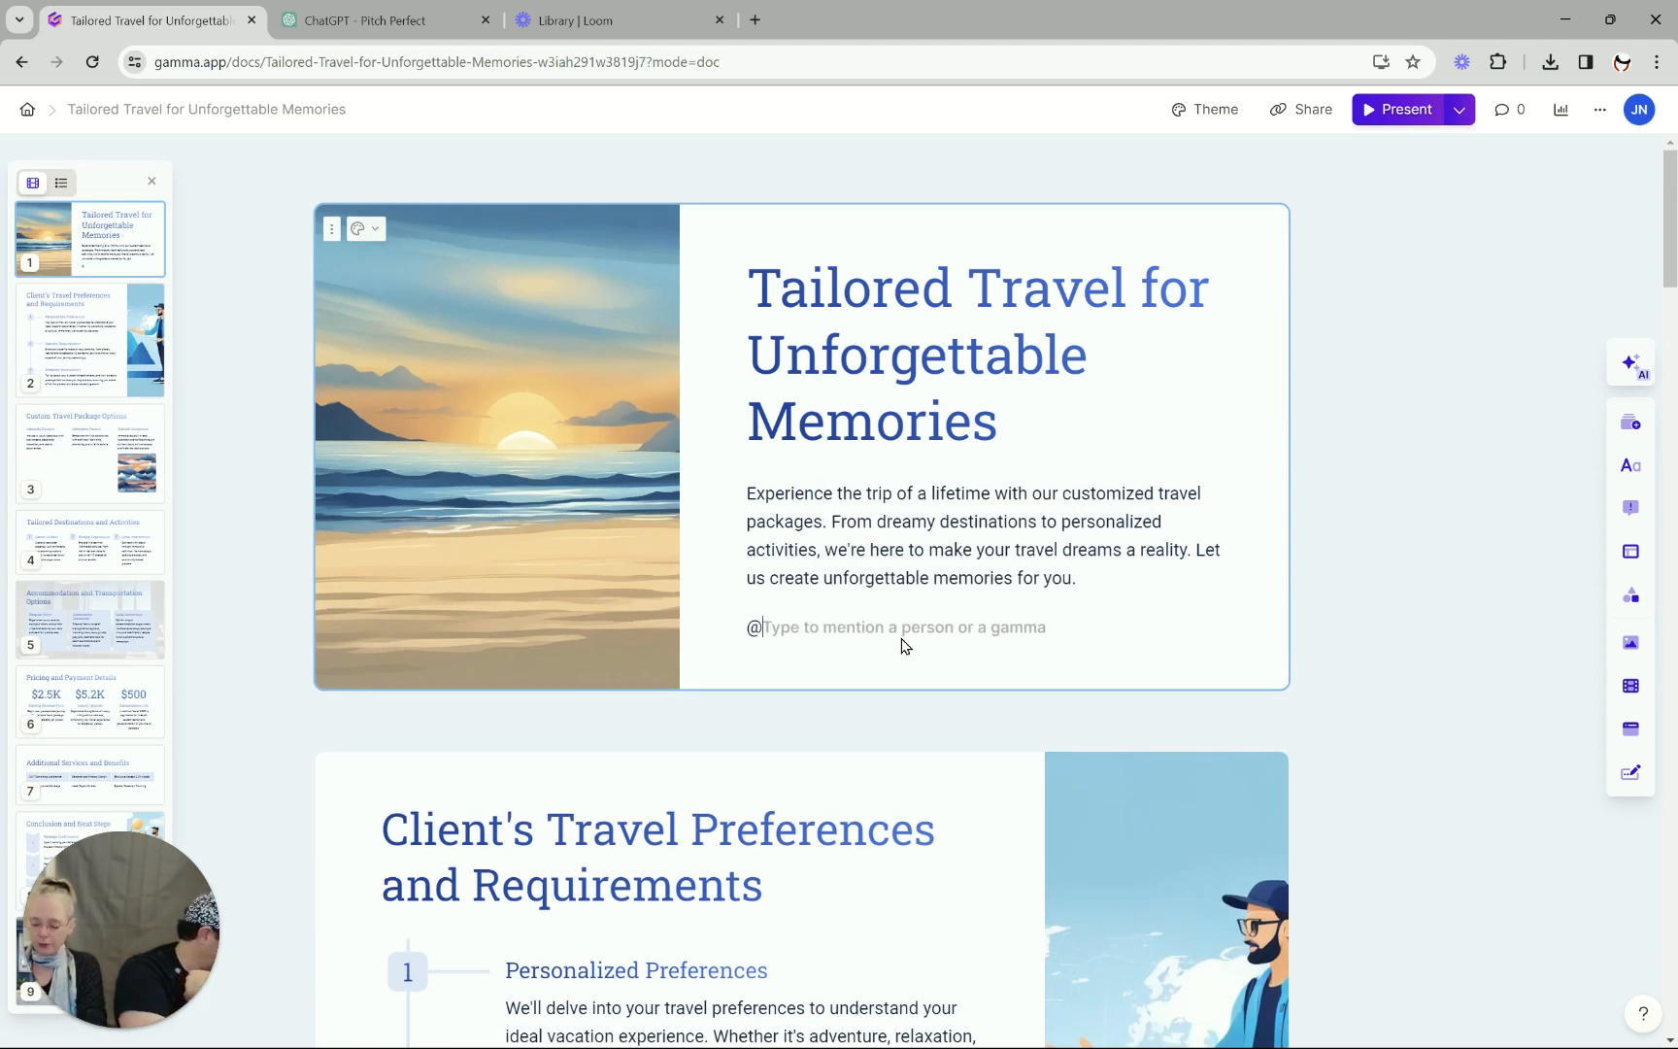
pyautogui.write('Travel')
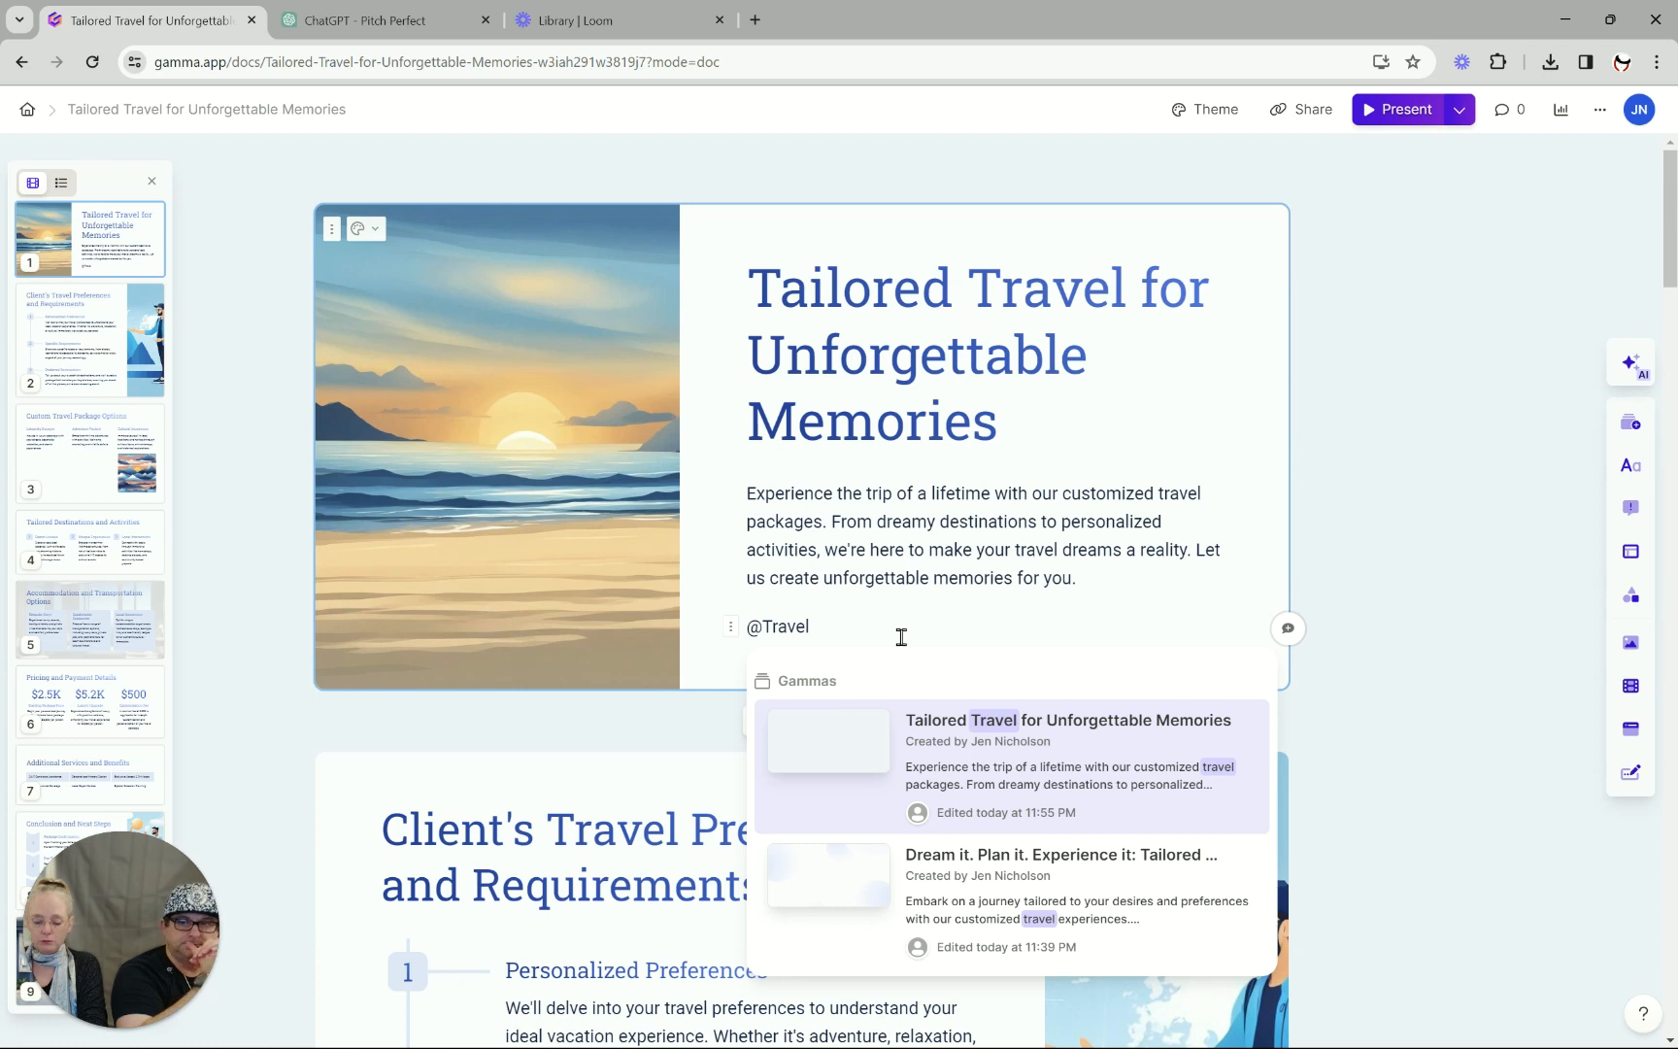
pyautogui.write('Genie')
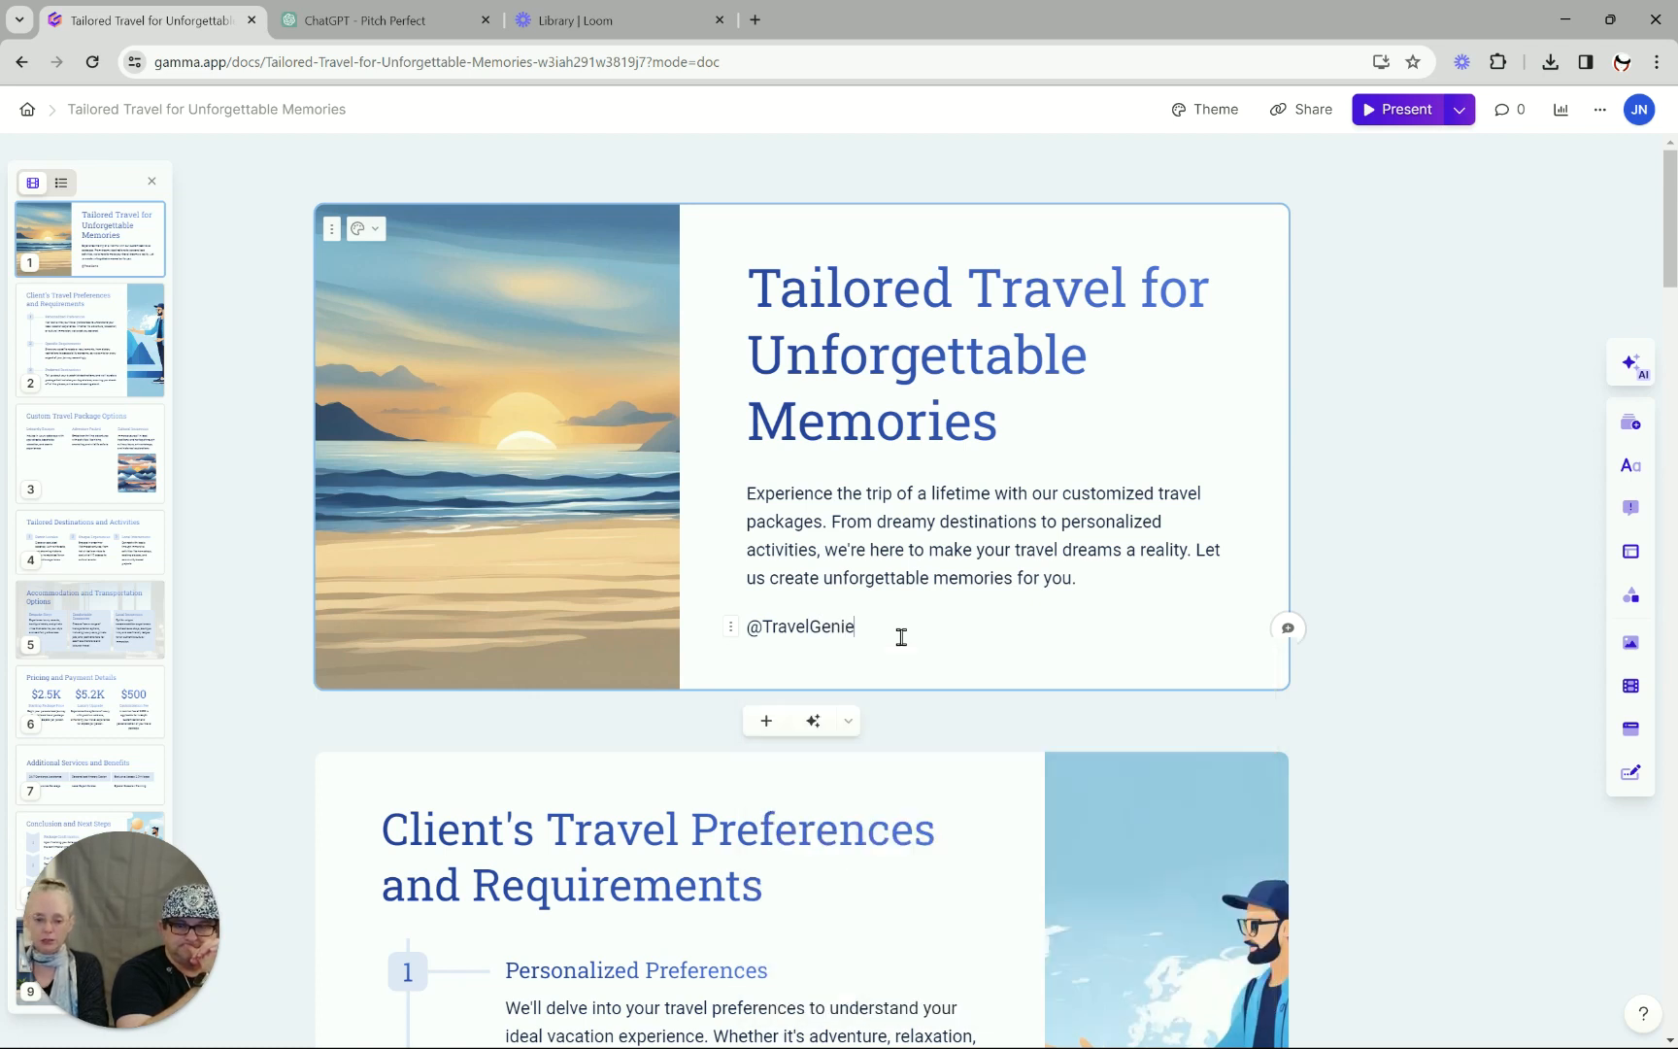
pyautogui.click(1418, 544)
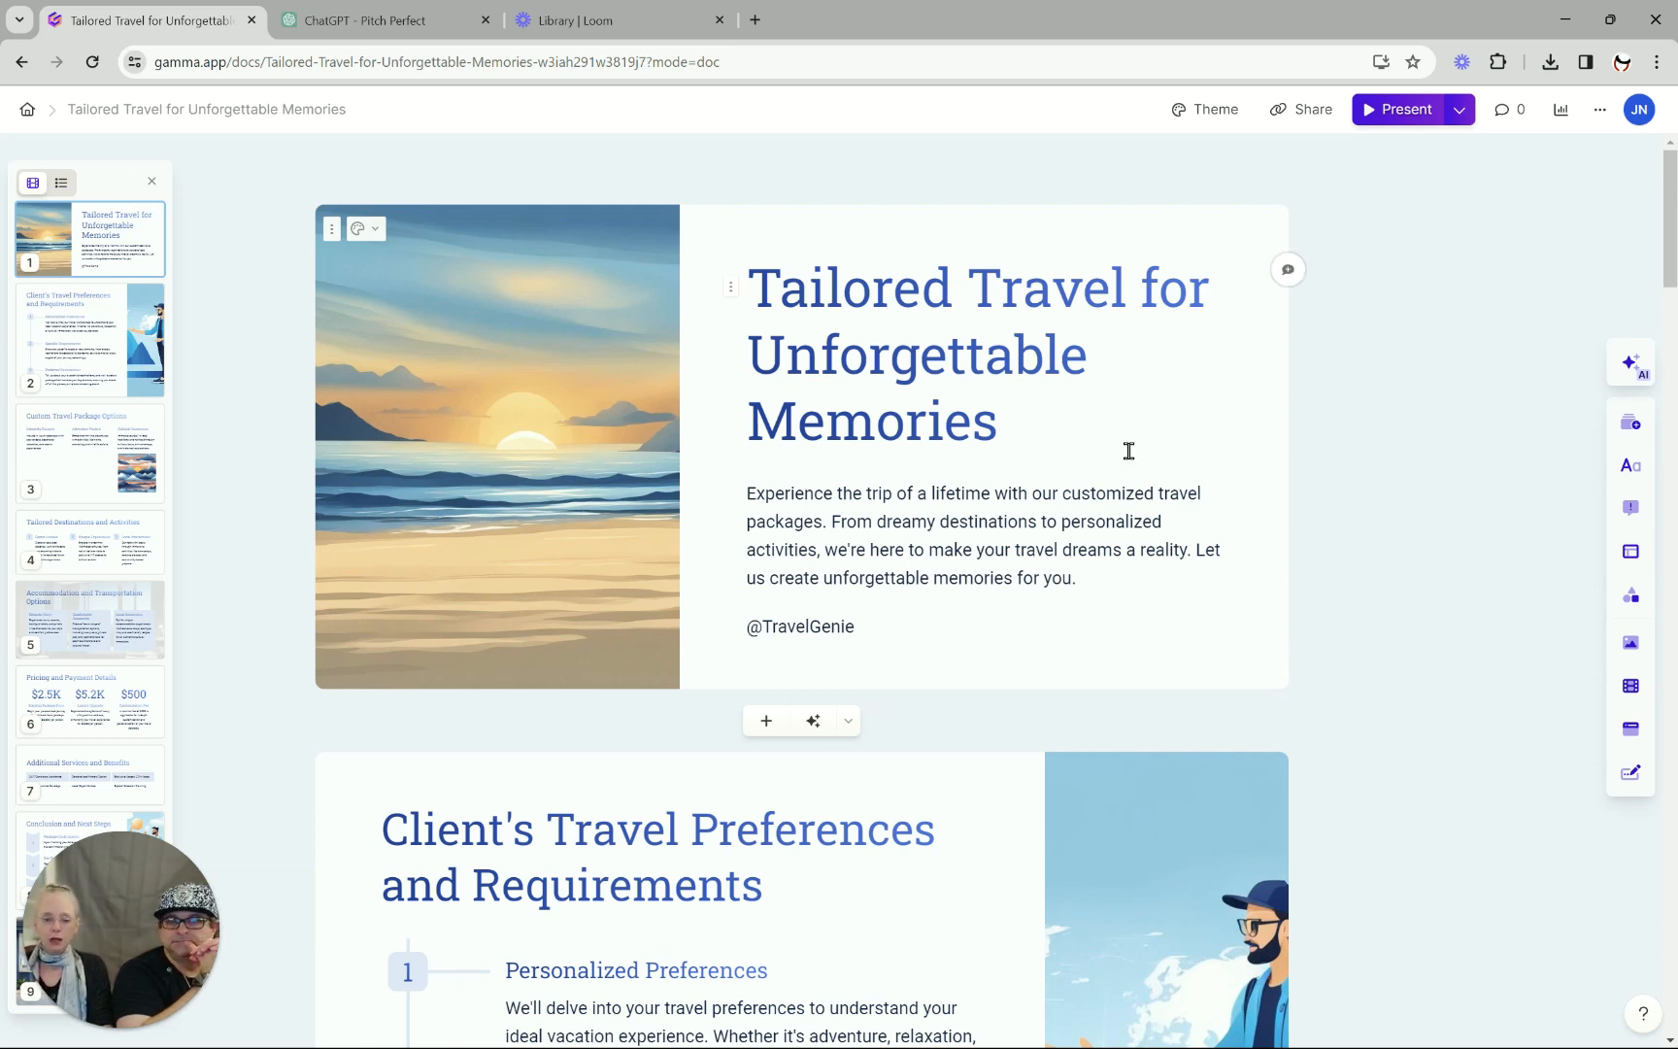
# Replace the title card's heading with "Dream it. Plan it. Experience it: Tailored travel for unforgettable memories".
pyautogui.click(1052, 439)
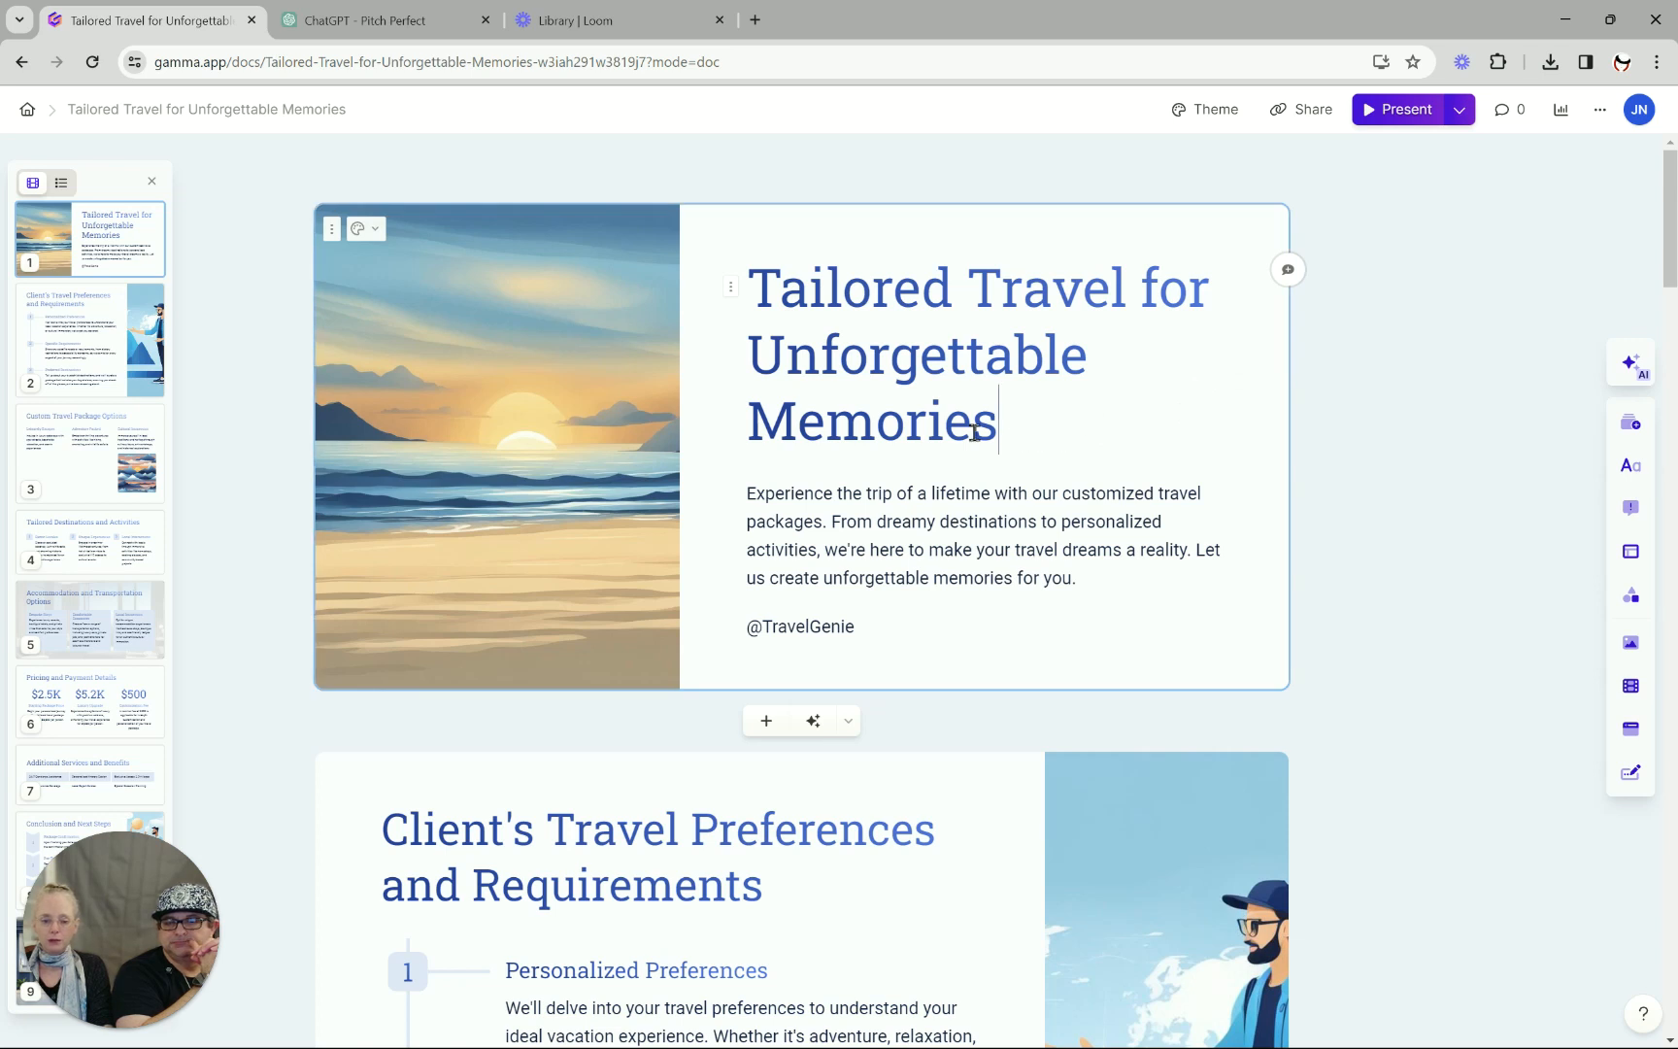
pyautogui.moveTo(975, 433); pyautogui.dragTo(752, 287)
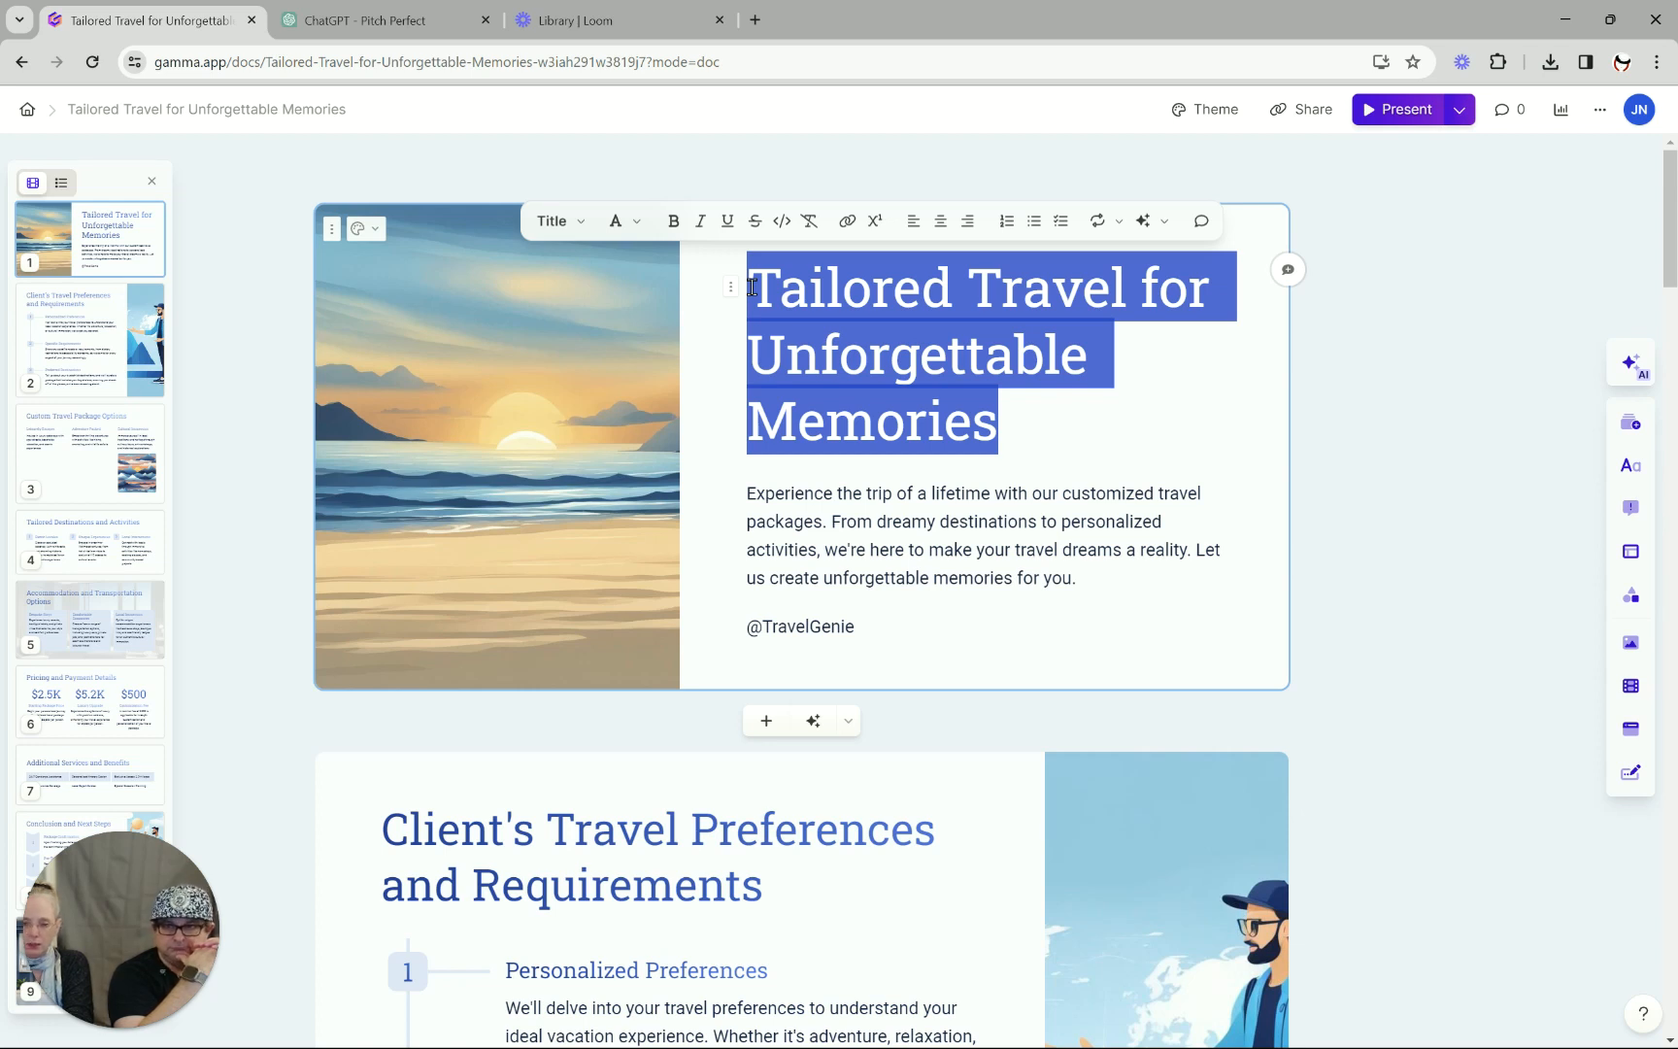
pyautogui.write('Dream it. Plan it. Experience it: Tailored travel for unforgettable memories')
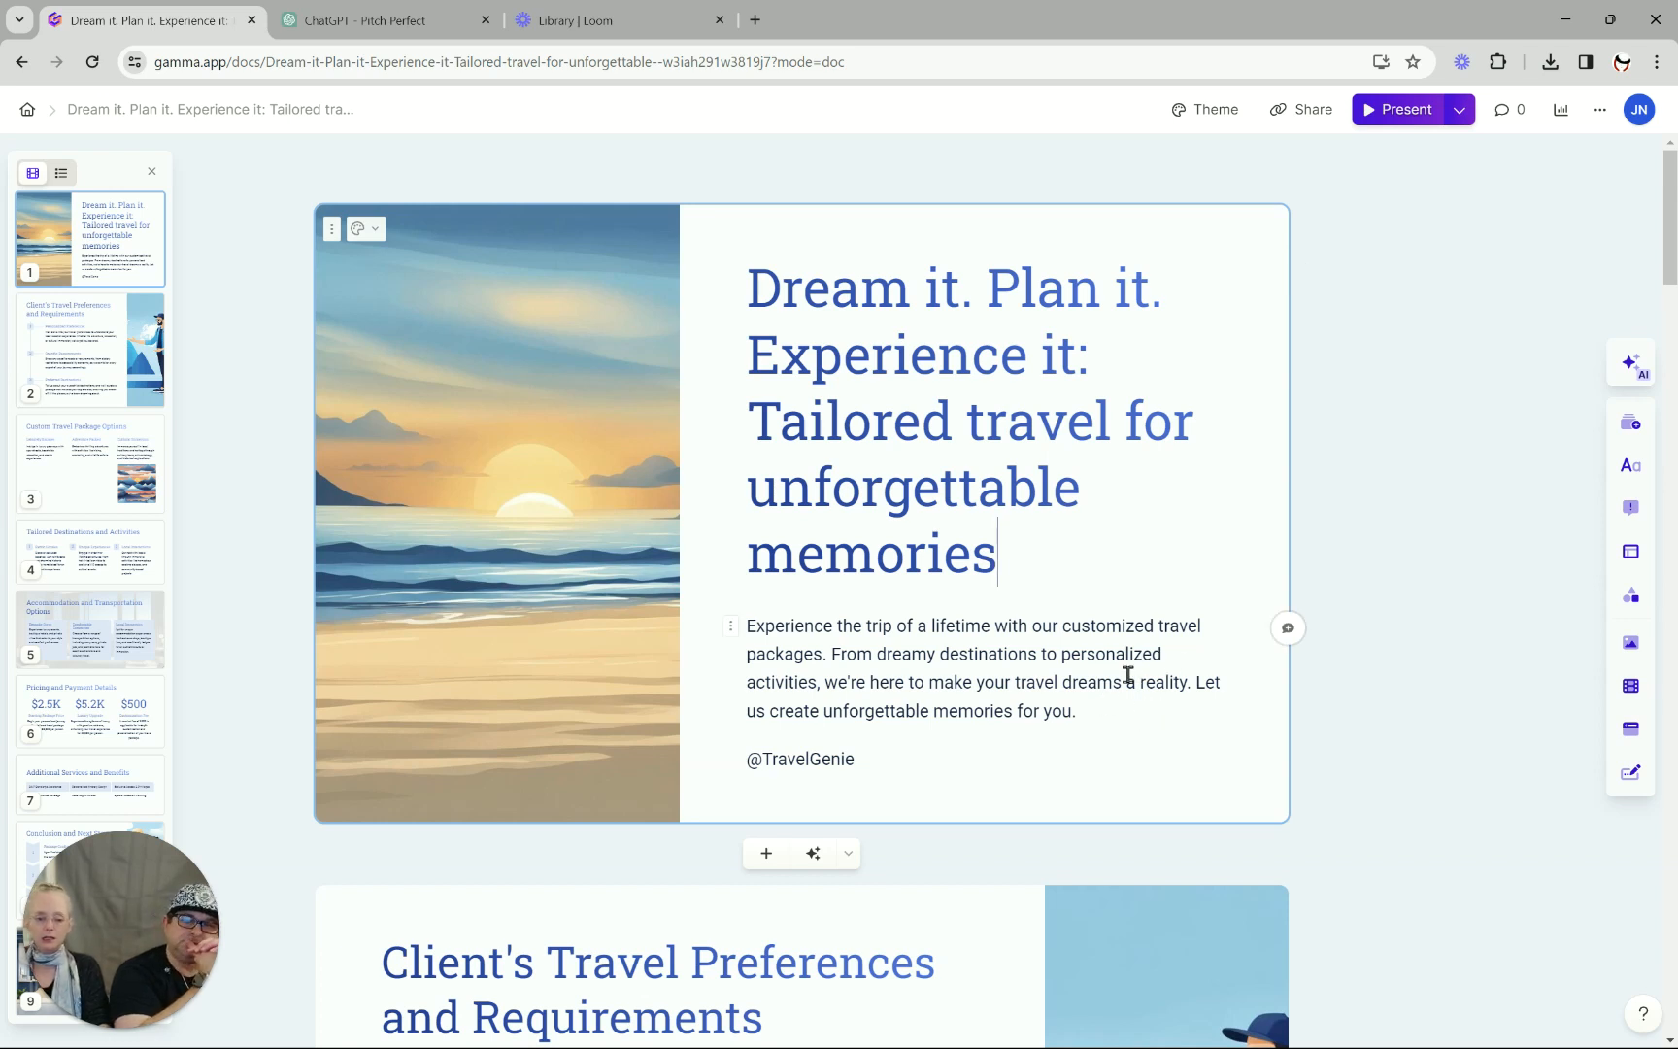
# Ask the AI design partner to shorten the title card's content with the prompt "minimize".
pyautogui.click(794, 654)
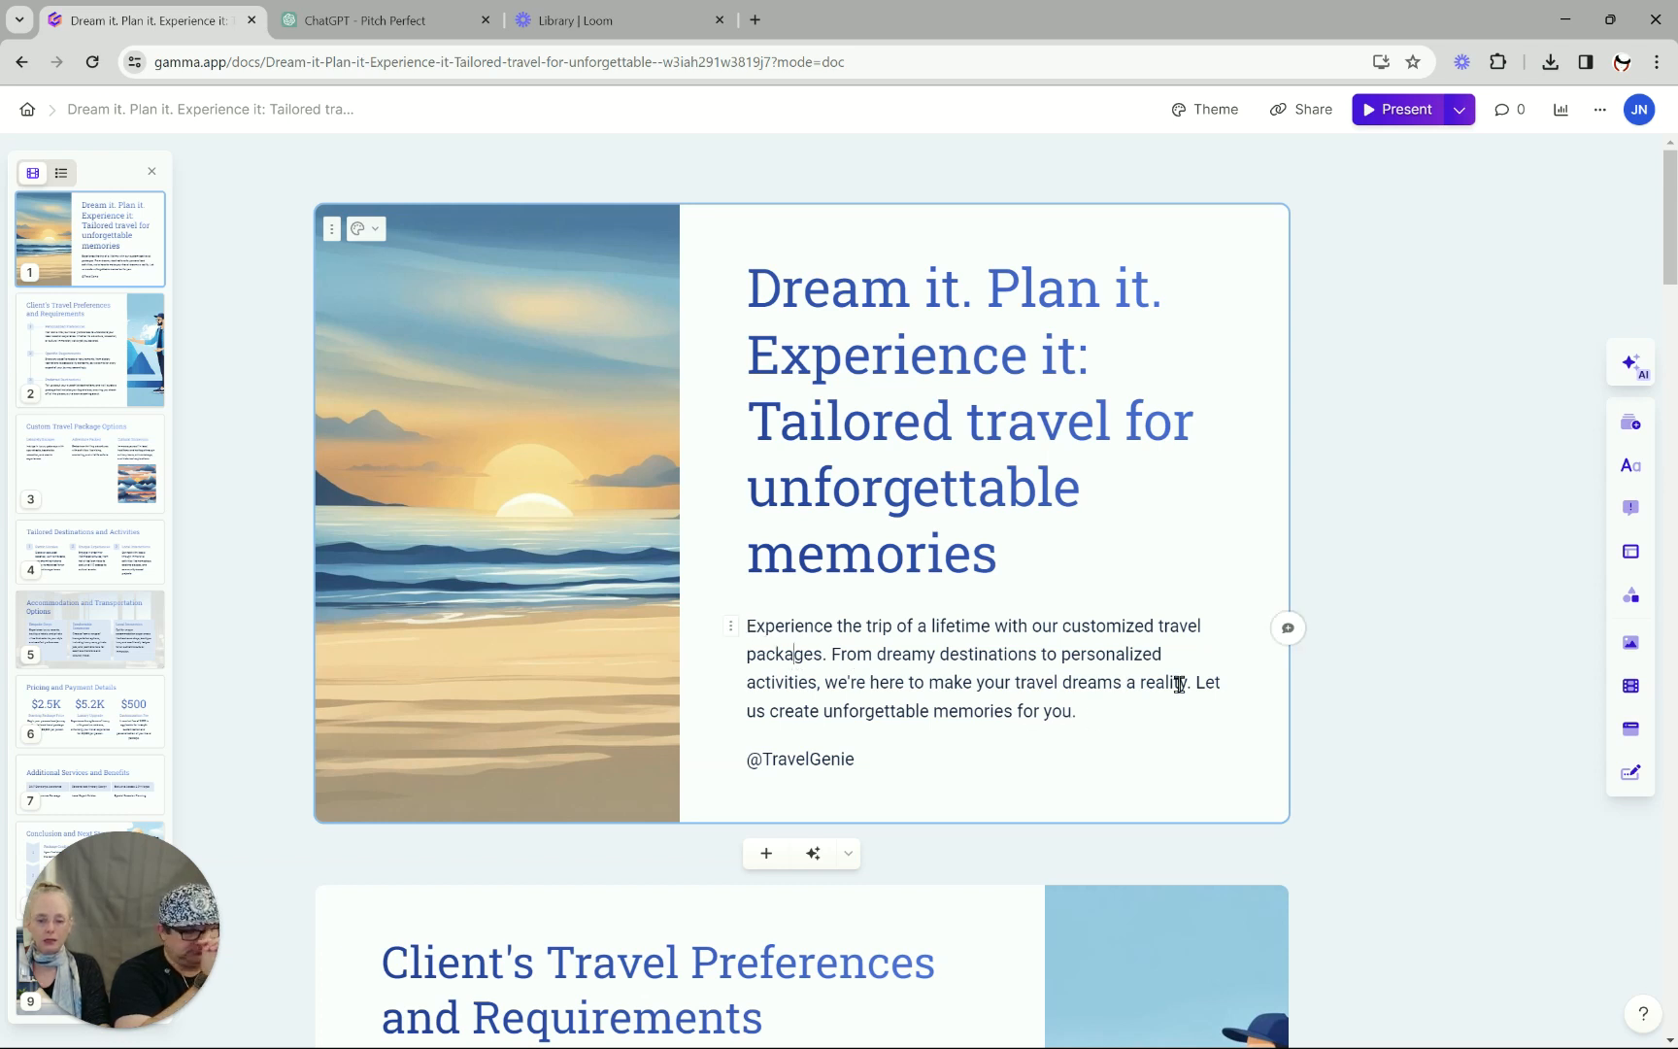
pyautogui.click(1627, 371)
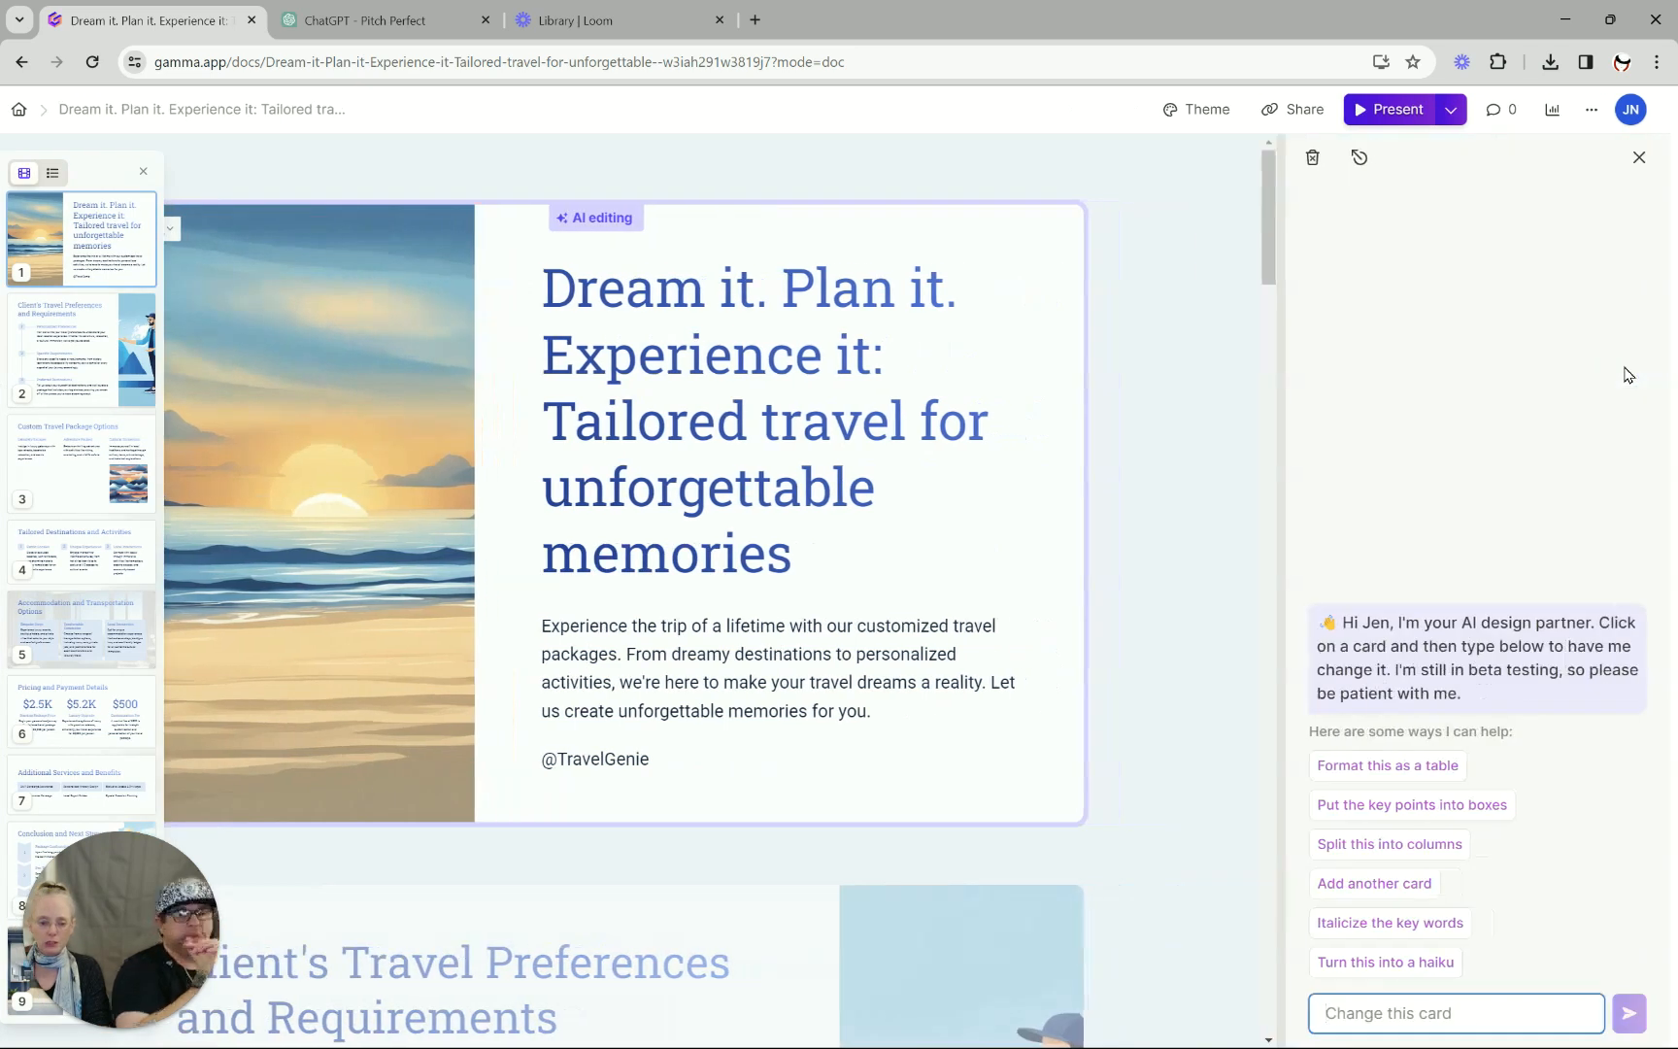
pyautogui.click(859, 710)
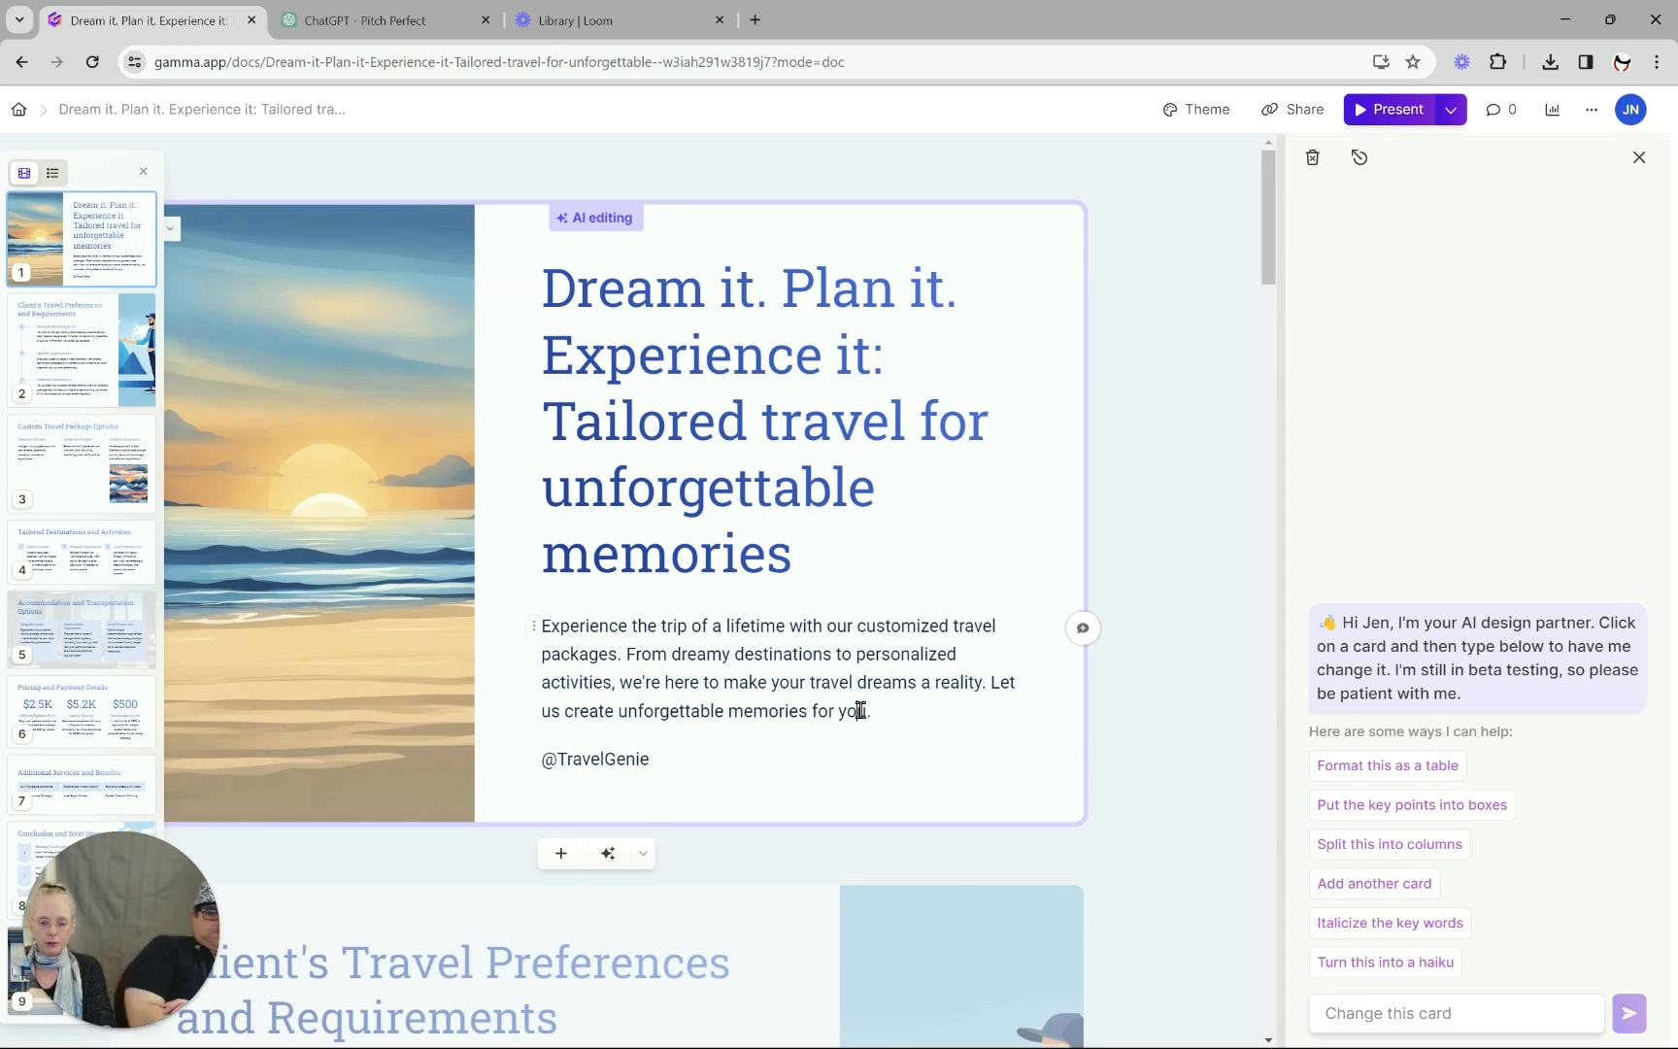
pyautogui.click(1488, 1012)
pyautogui.write('make')
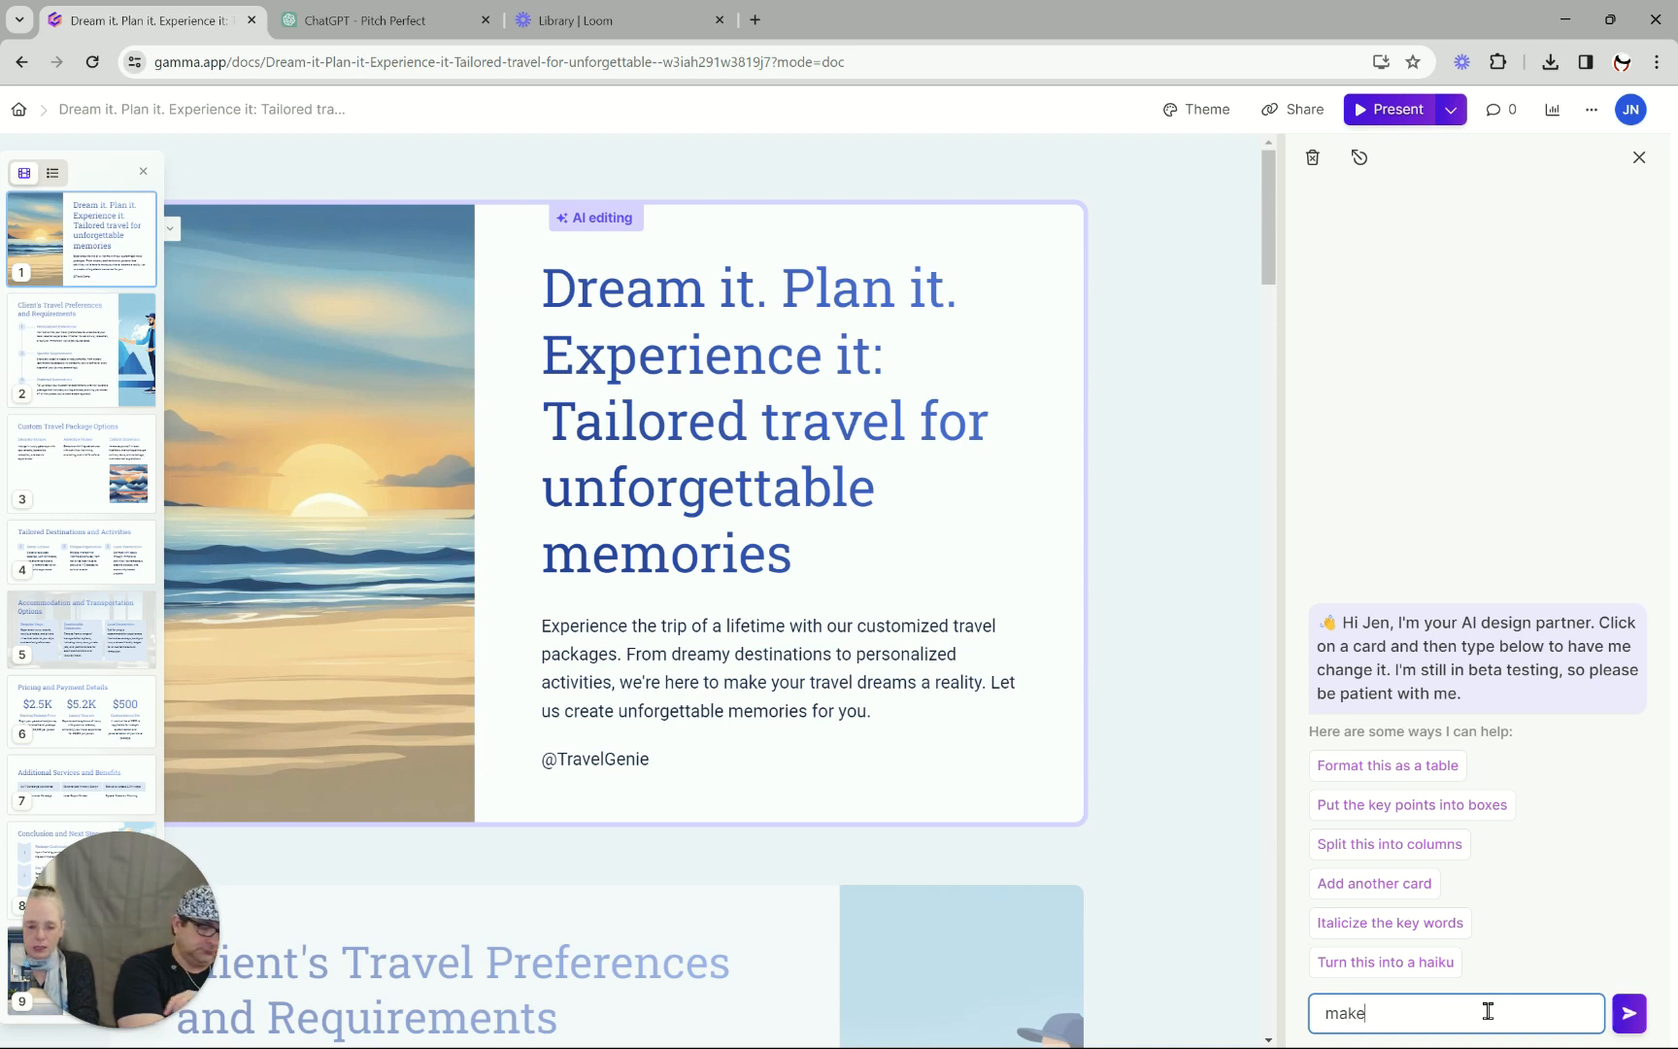
pyautogui.press('BackSpace')
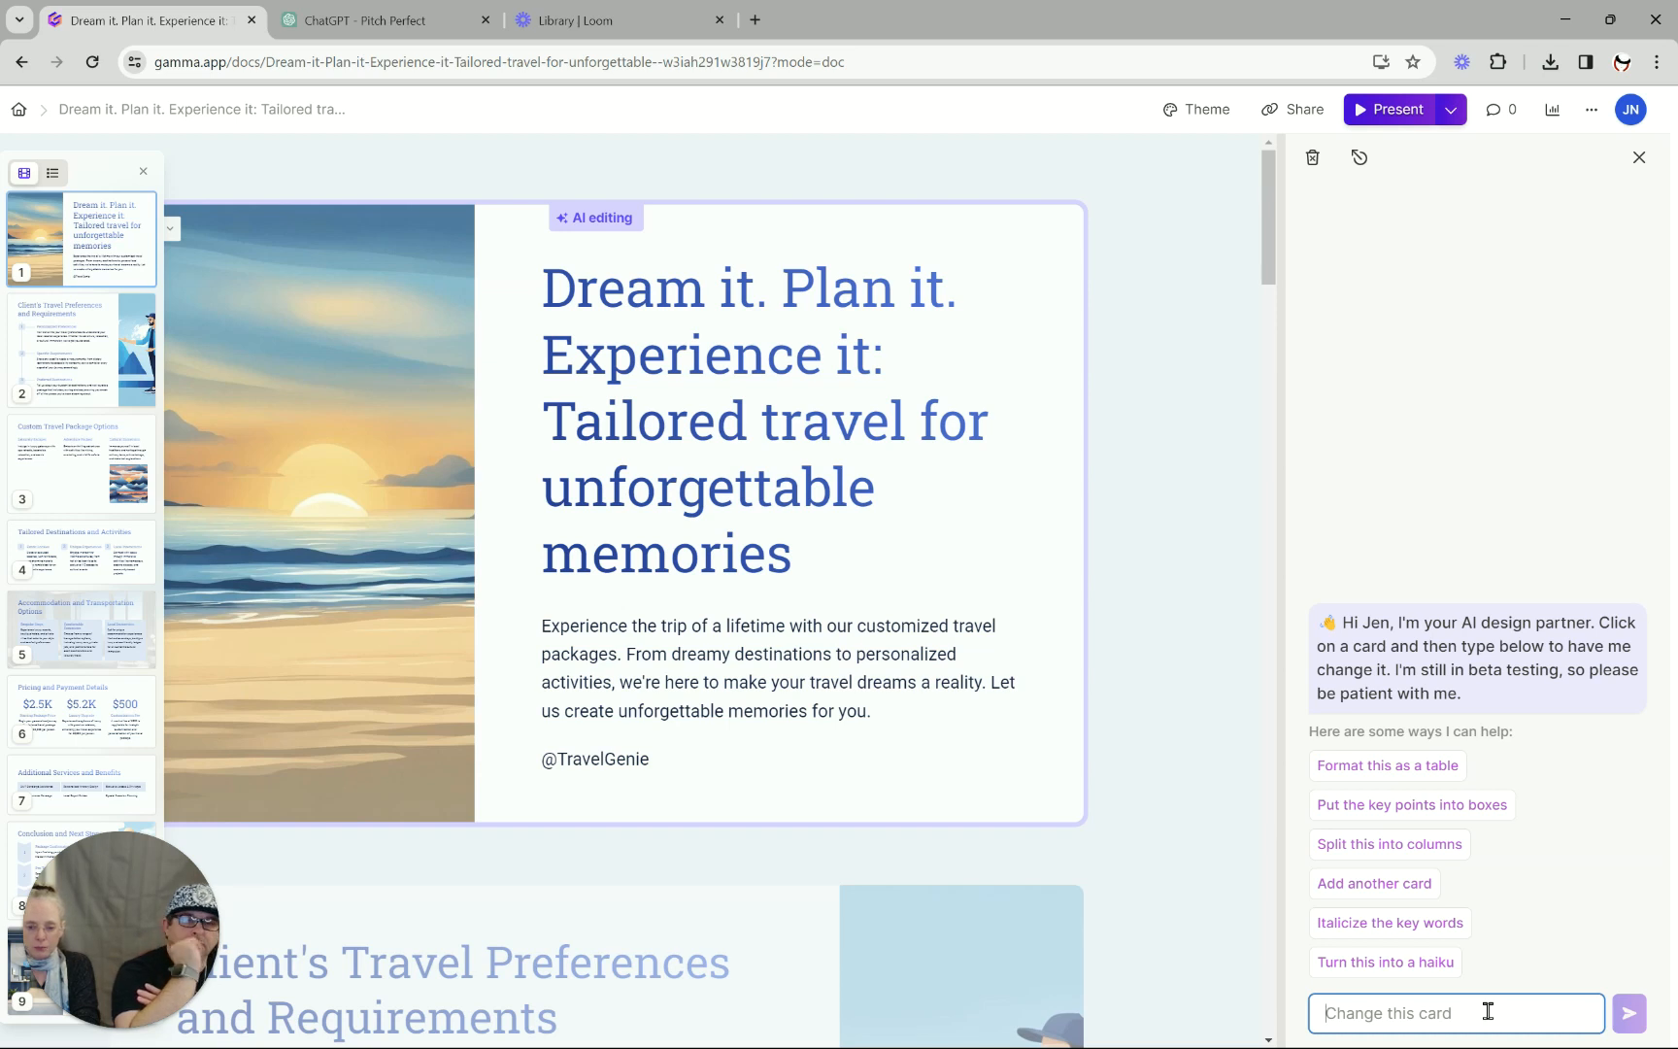
pyautogui.write('minimiz')
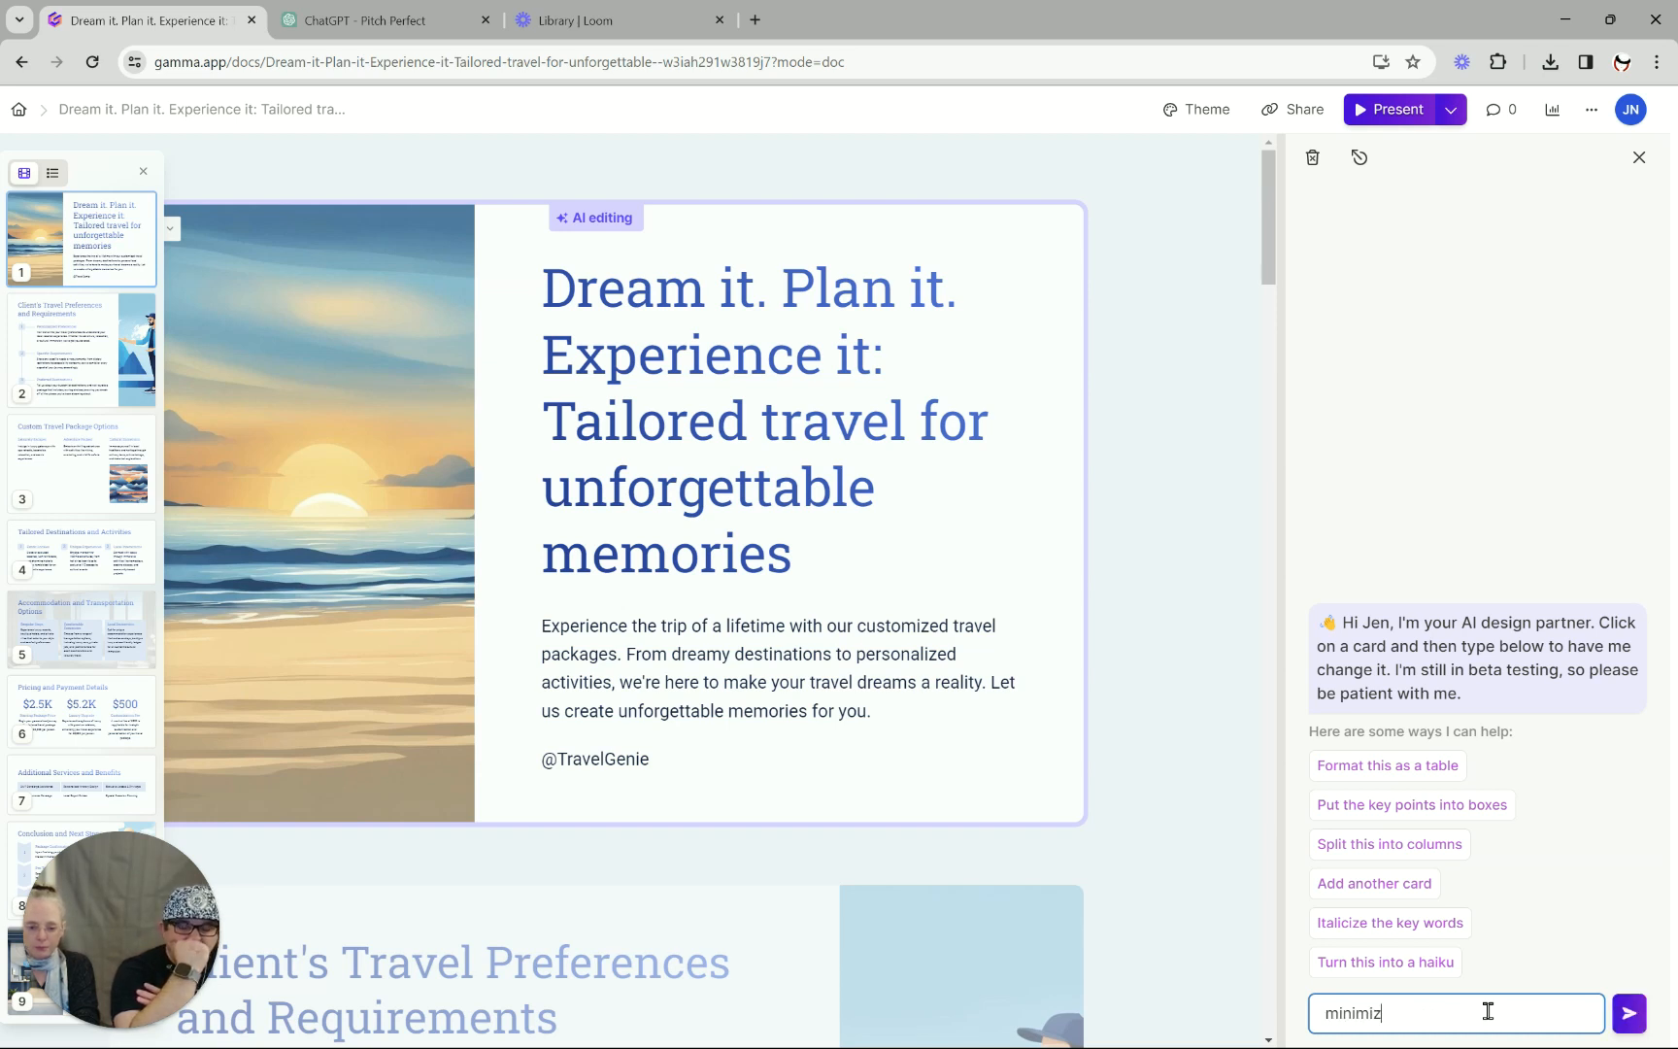
pyautogui.write('e')
pyautogui.press('Return')
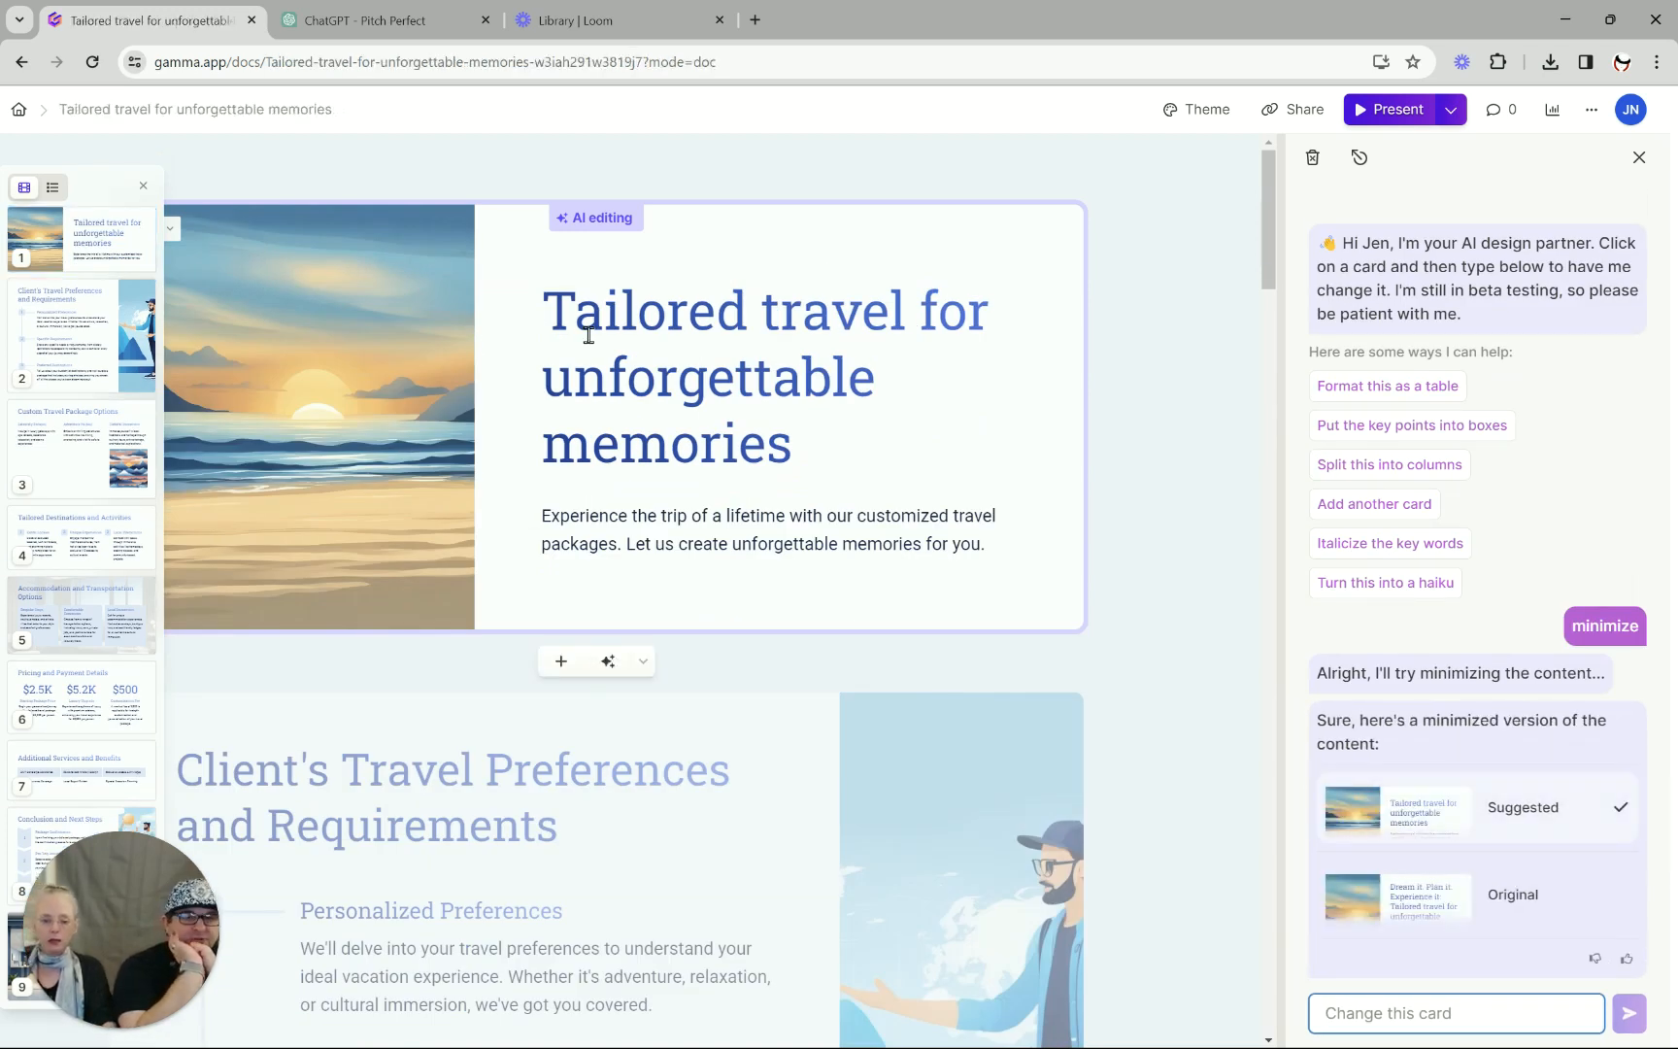
# Change the AI-shortened heading to "Dream it. Plan it. Experience it: Tailored travel for unforgettable memories" and close the AI design partner.
pyautogui.click(558, 316)
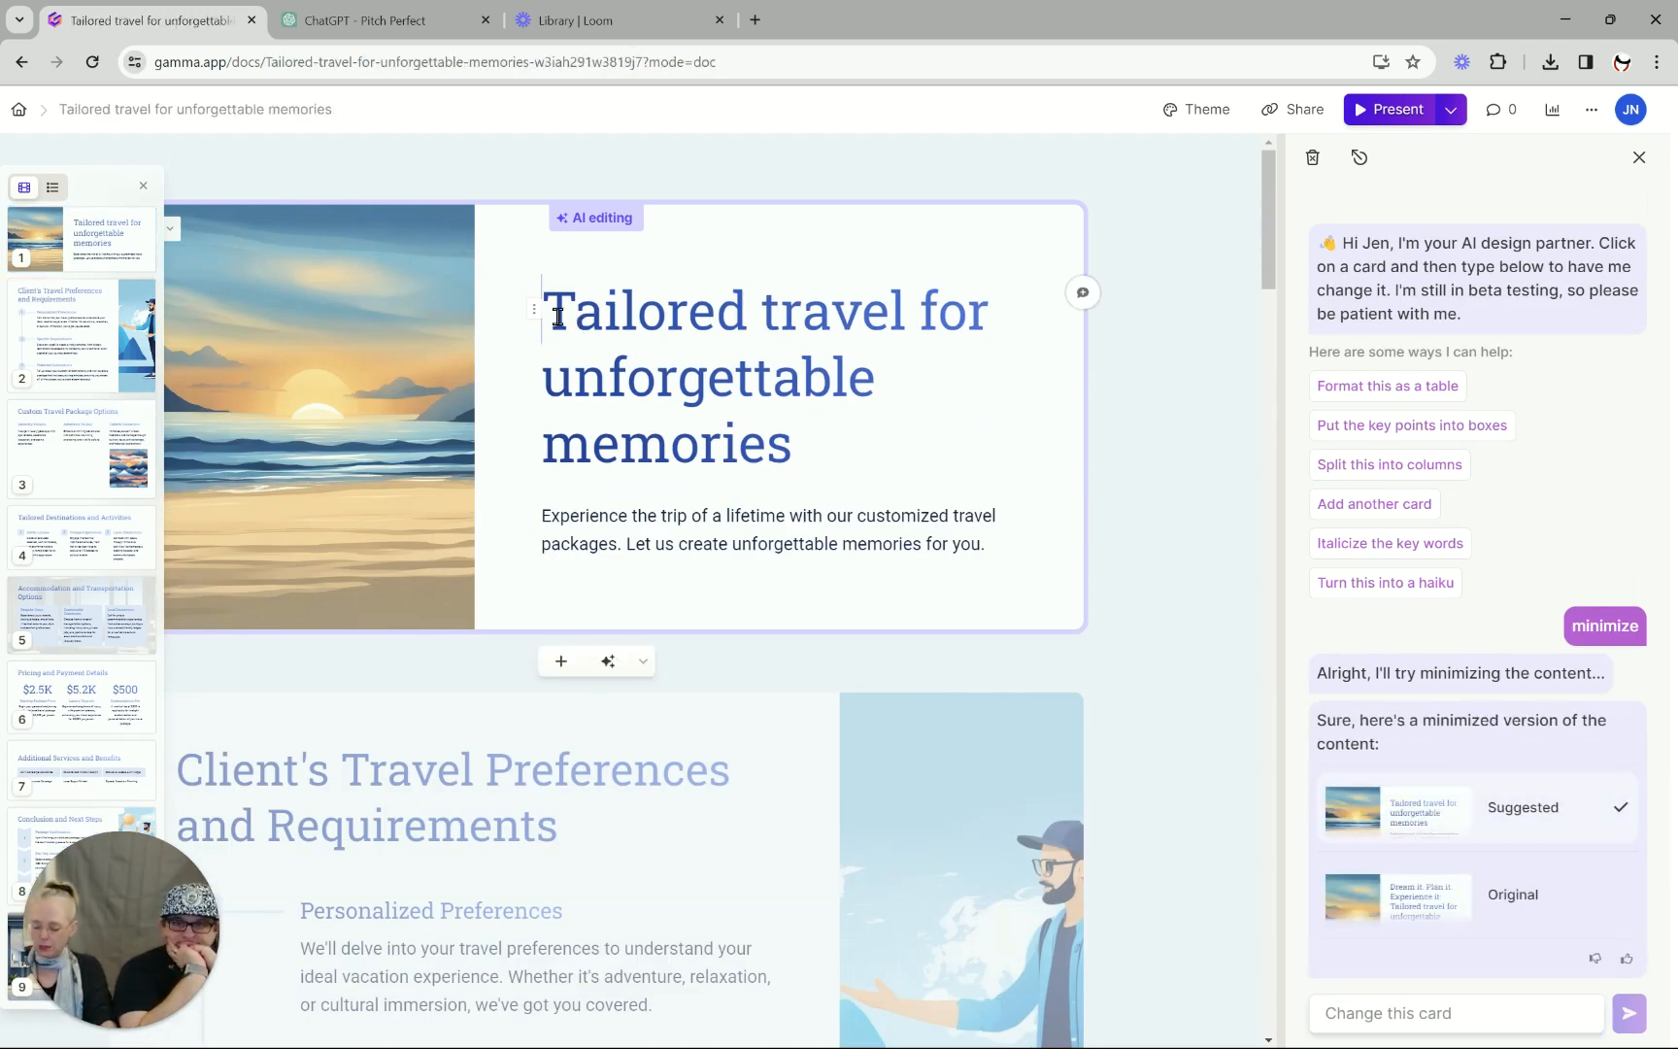
pyautogui.keyDown('shift'); pyautogui.click(816, 459); pyautogui.keyUp('shift')
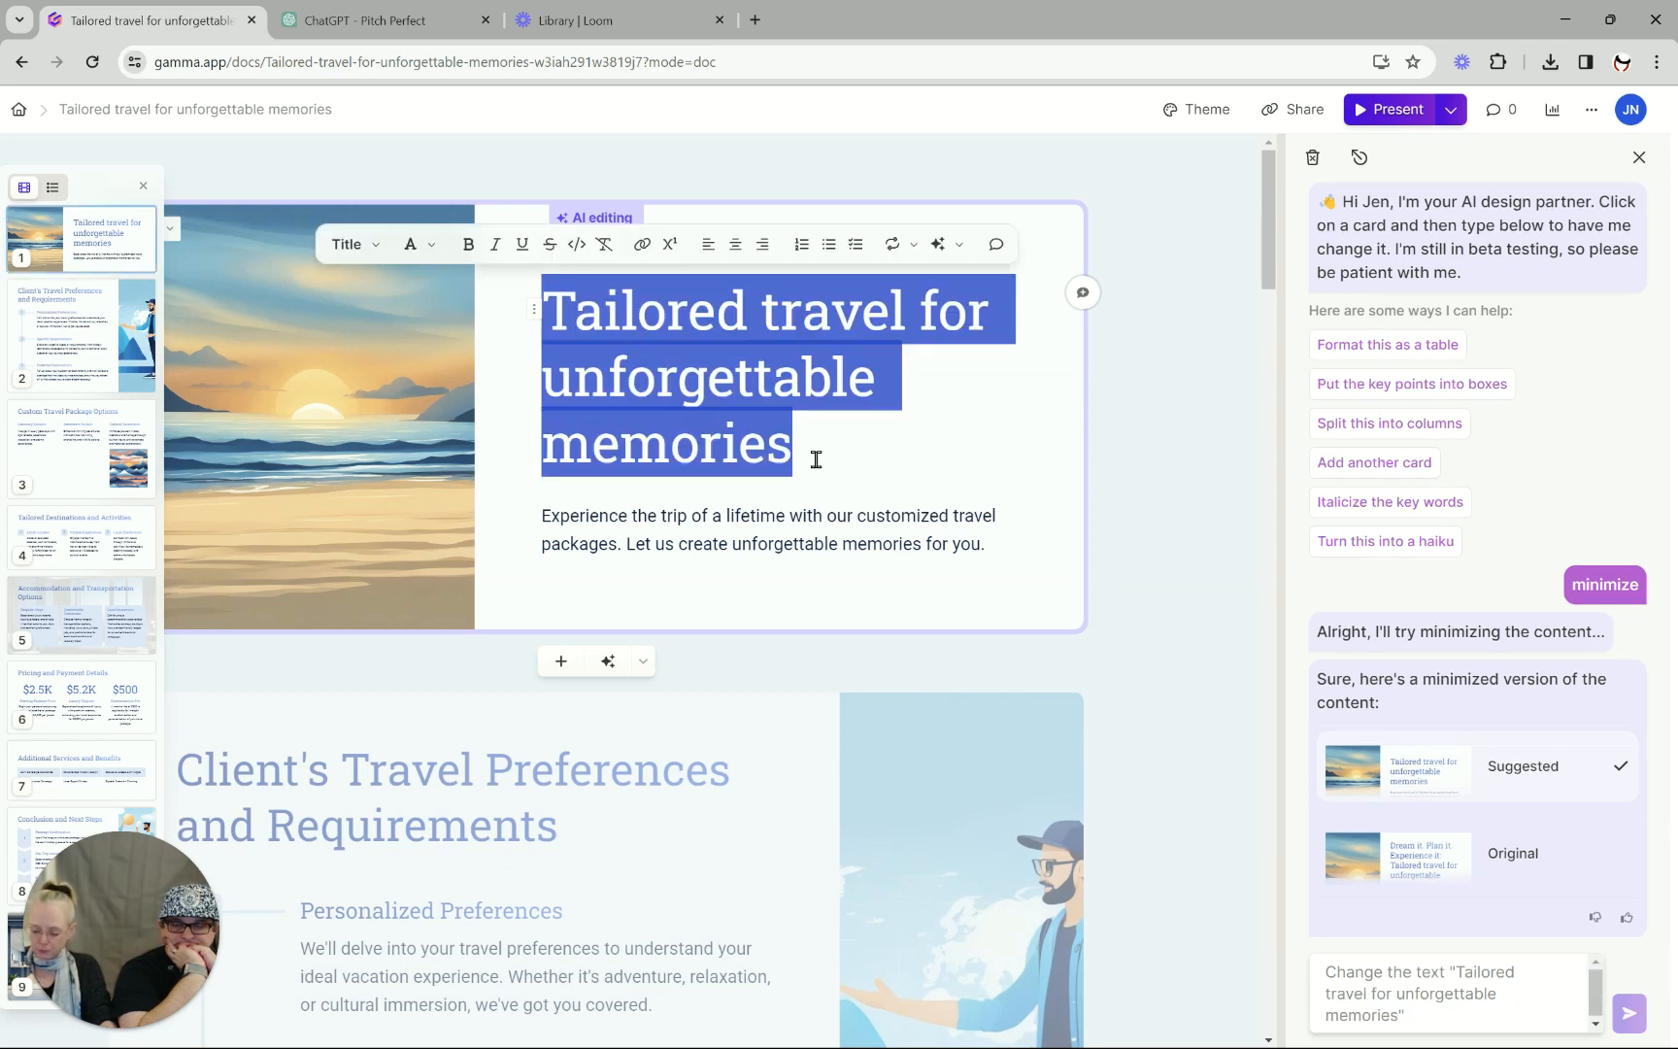
pyautogui.write('Dream it. Plan it. Experience it: Tailored travel for unforgettable memories')
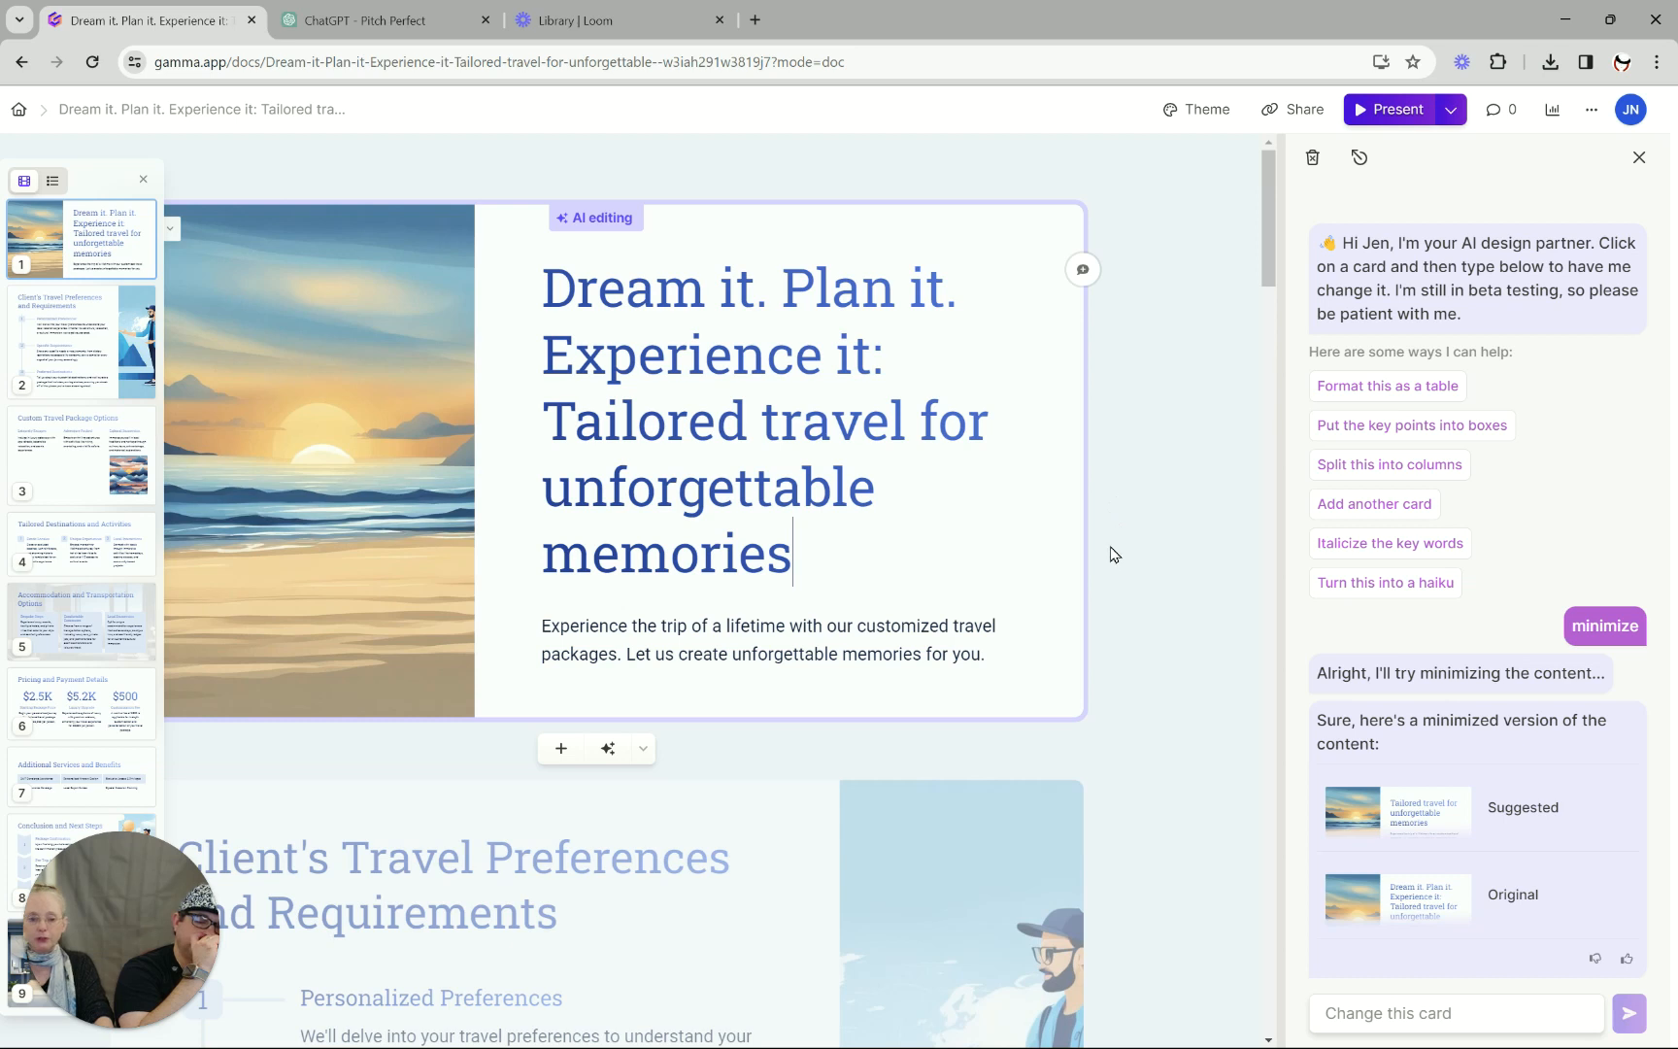
pyautogui.scroll(-6, 1114, 555)
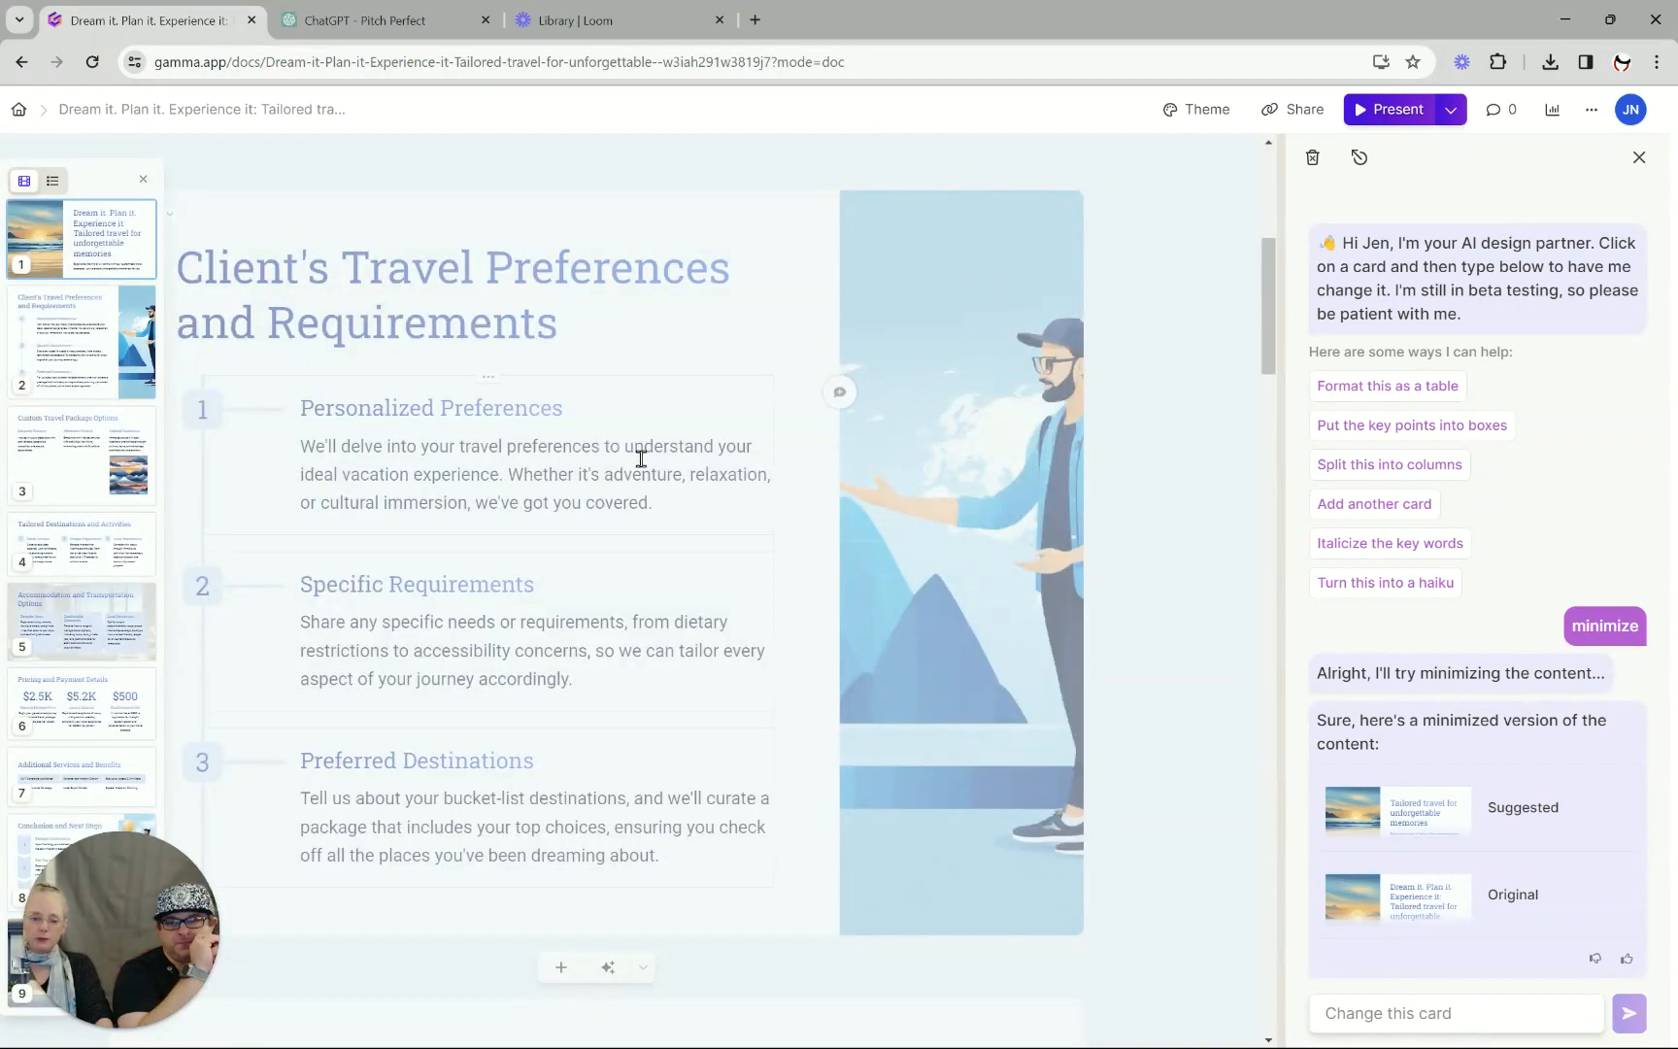
pyautogui.click(1640, 158)
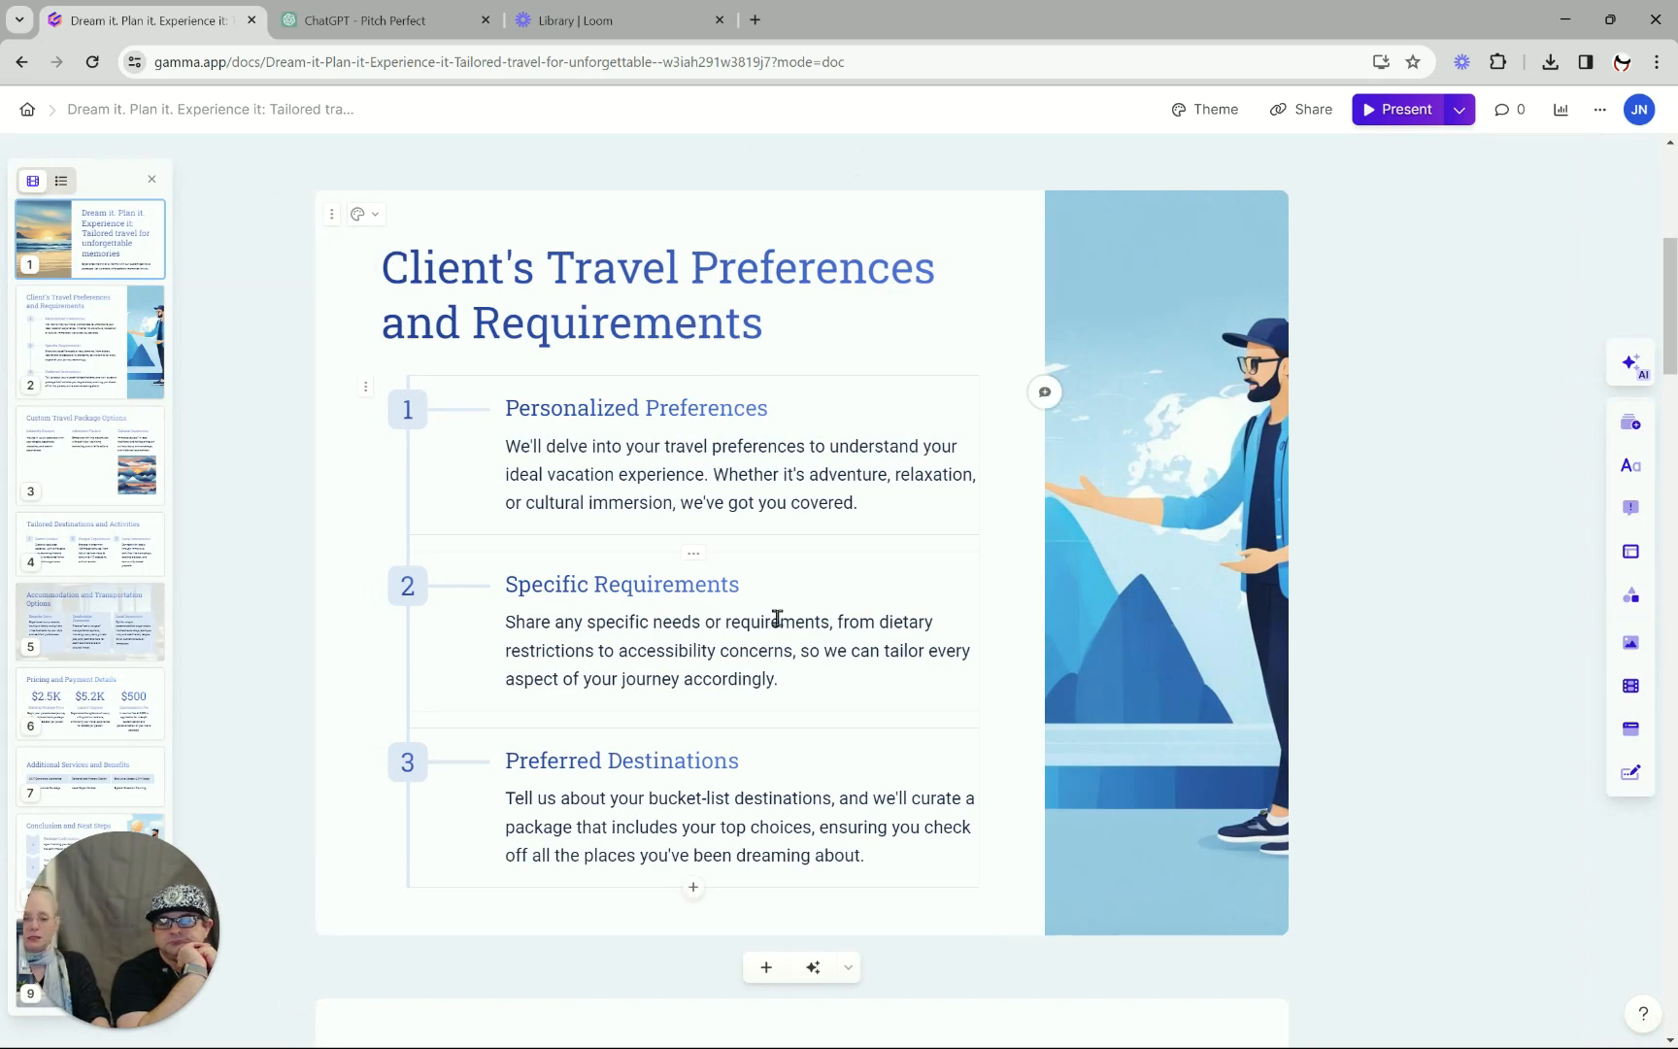
# Give the Custom Travel Package Options card the top layout, with the mountain image as its accent image.
pyautogui.scroll(-7, 777, 617)
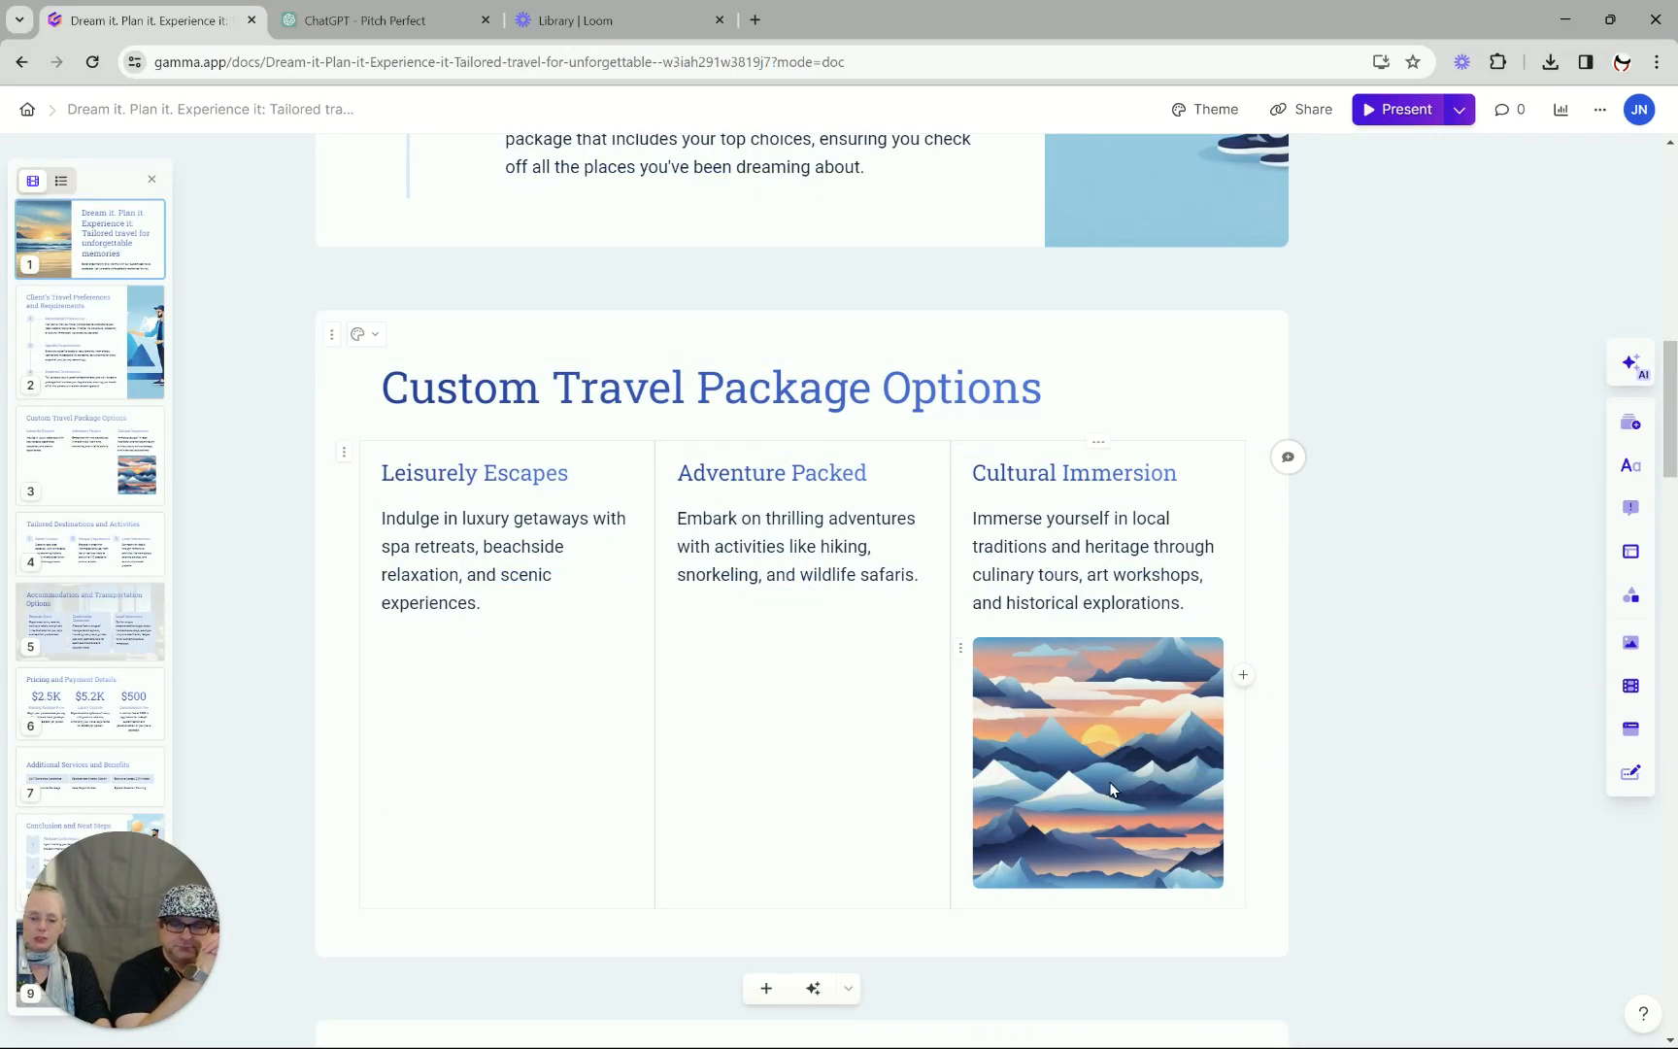
pyautogui.click(360, 343)
pyautogui.click(310, 393)
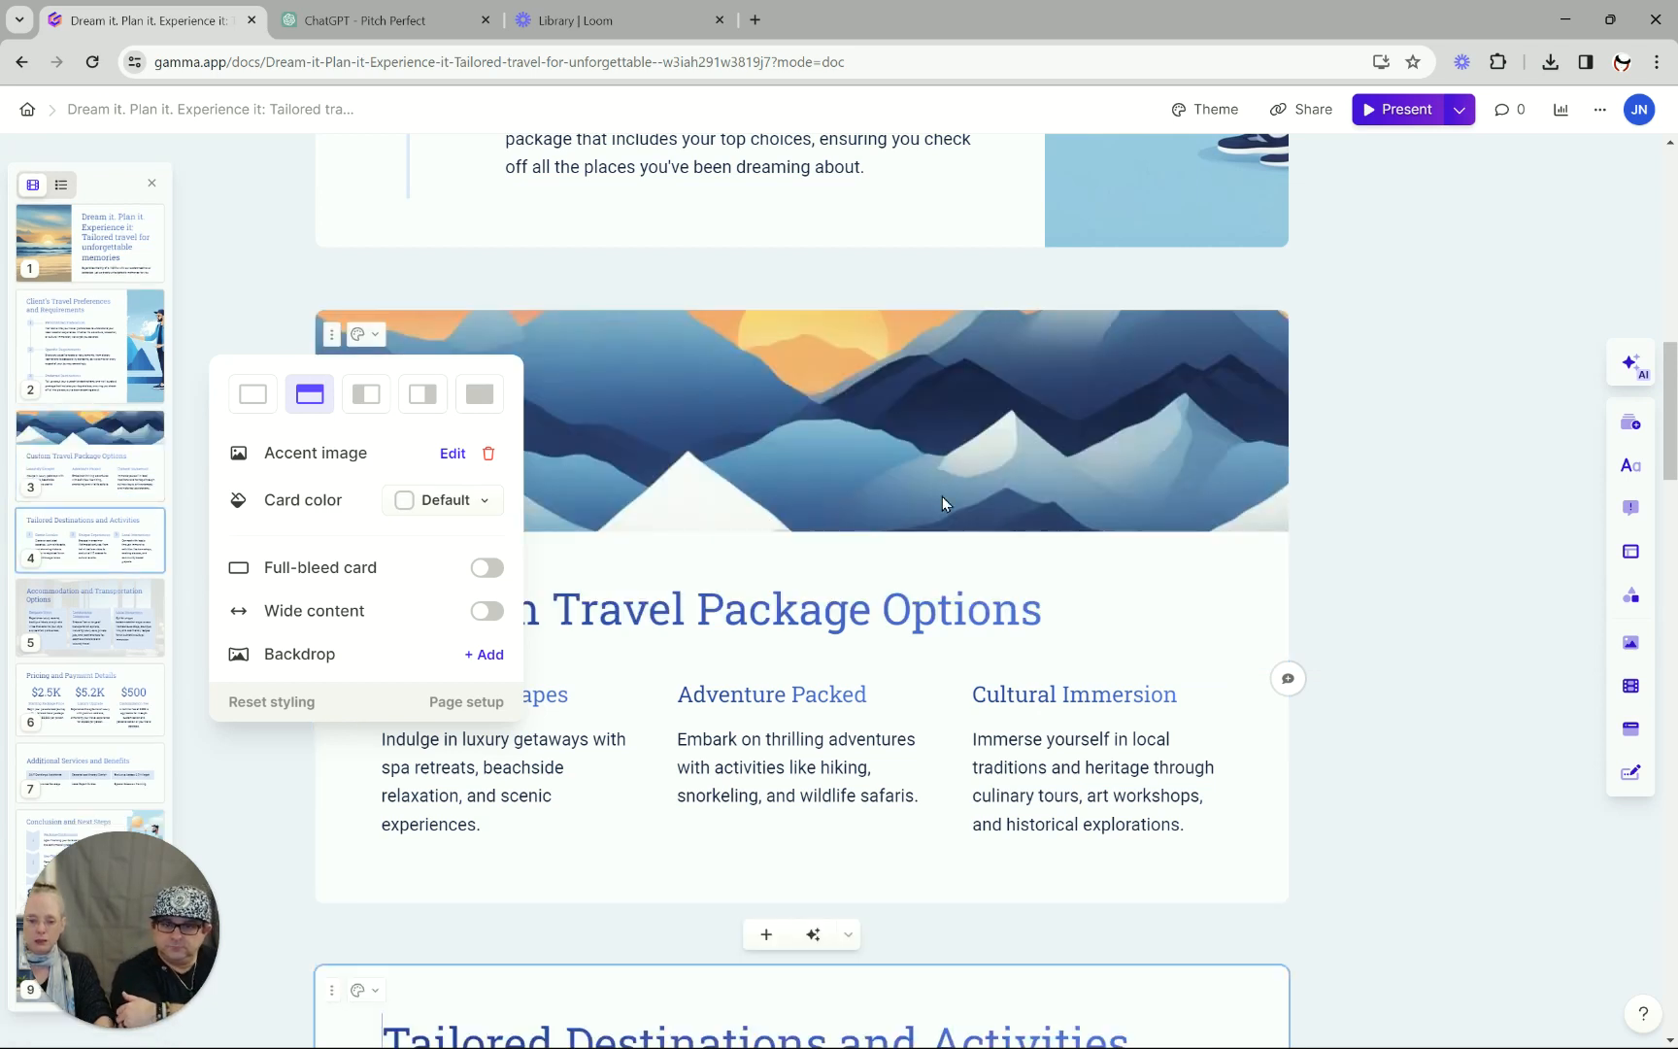
pyautogui.click(1372, 568)
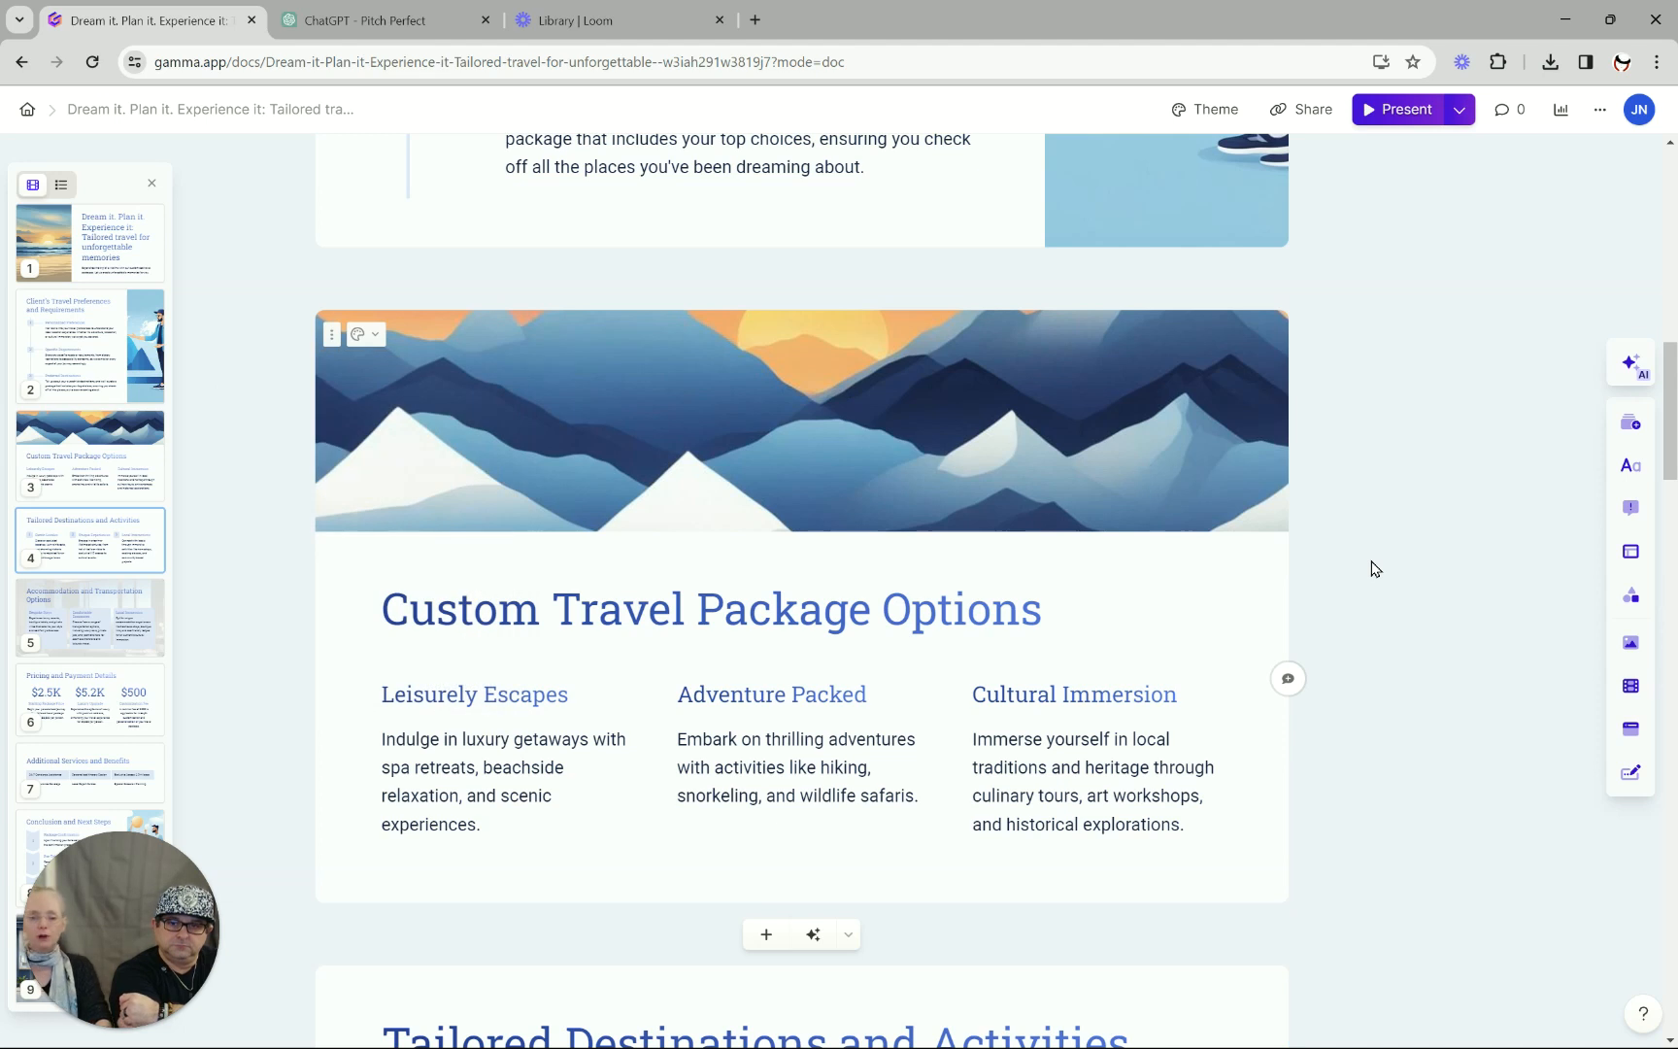
# Set the card color of the Tailored Destinations and Activities card to the theme blue #476FD6.
pyautogui.scroll(-6, 1334, 589)
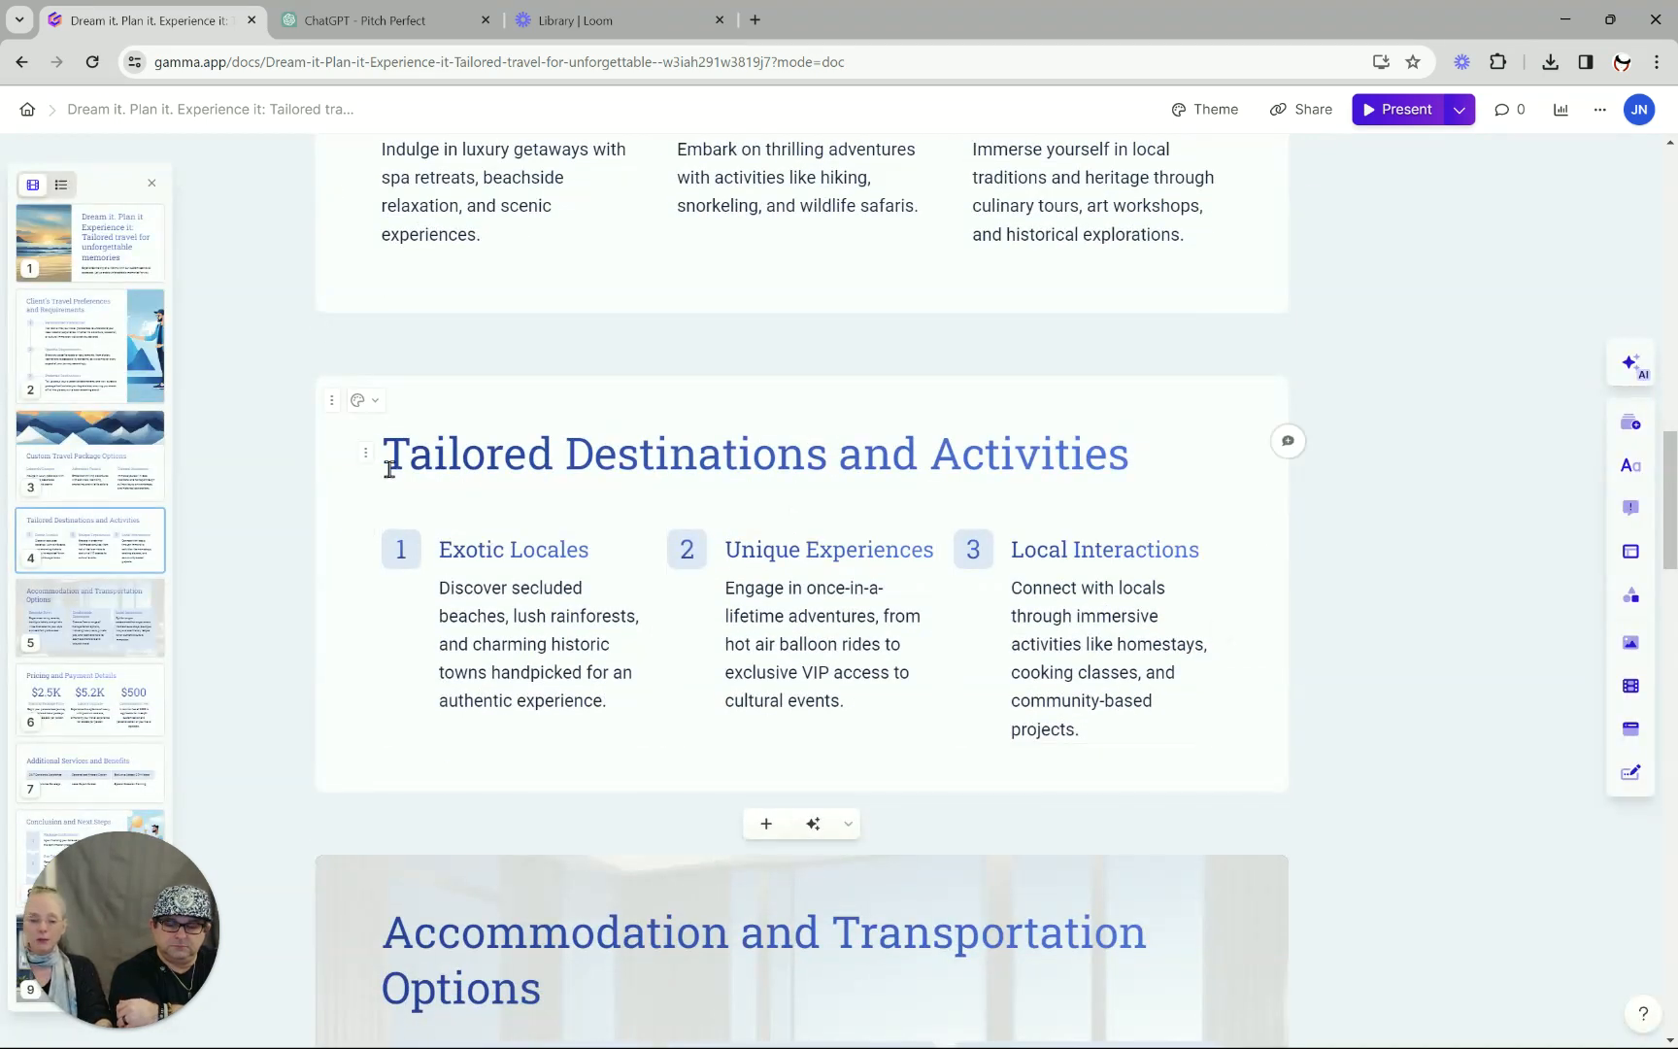
pyautogui.click(358, 403)
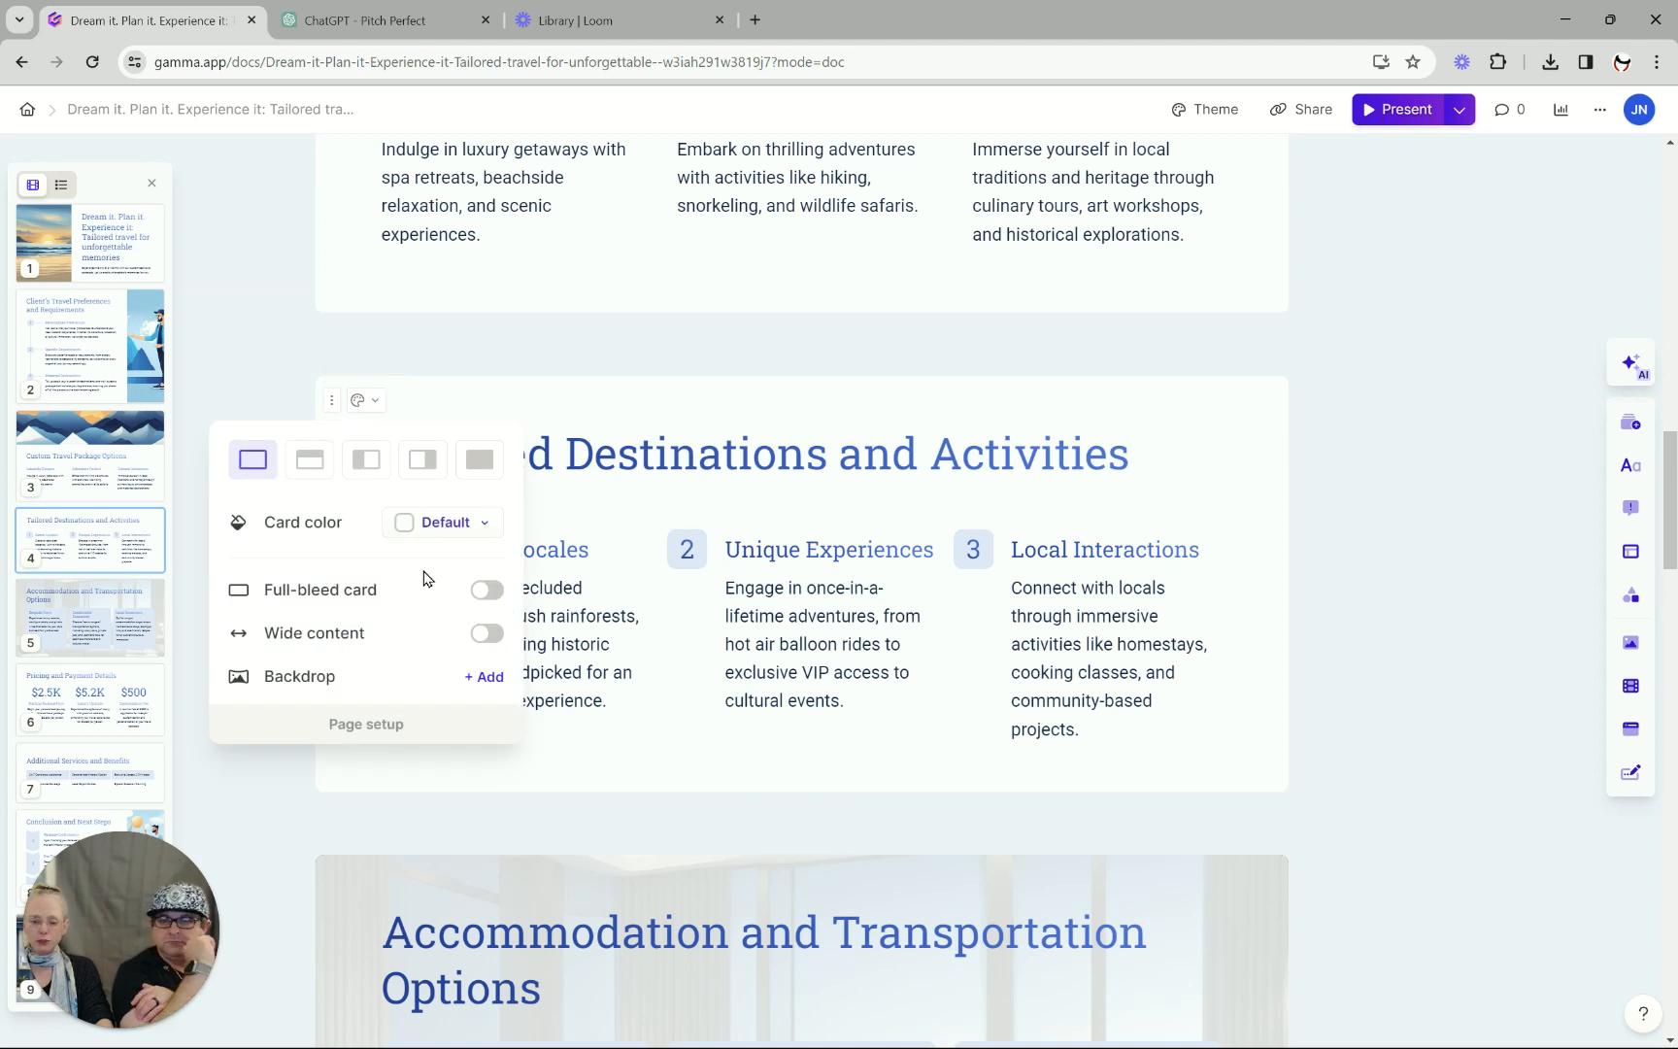
pyautogui.click(438, 525)
pyautogui.click(411, 611)
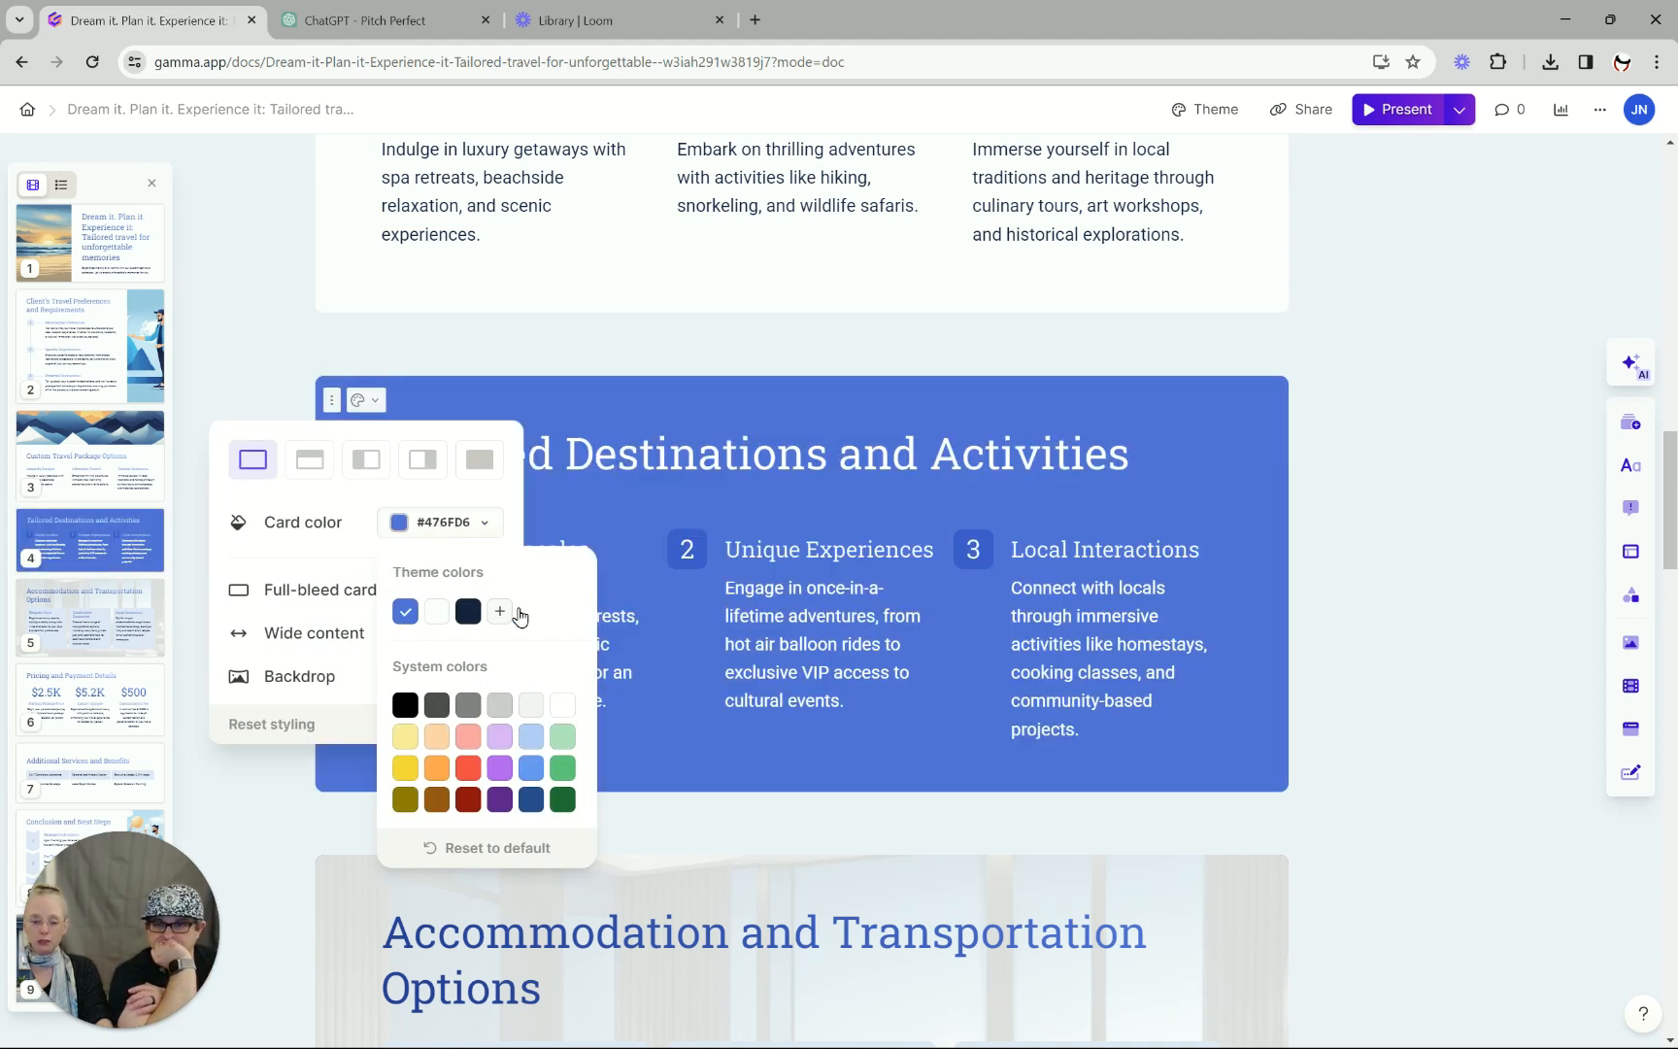
pyautogui.click(1446, 582)
# Switch the Accommodation and Transportation Options card to the left layout, turning its background image into an accent image.
pyautogui.scroll(-5, 1448, 590)
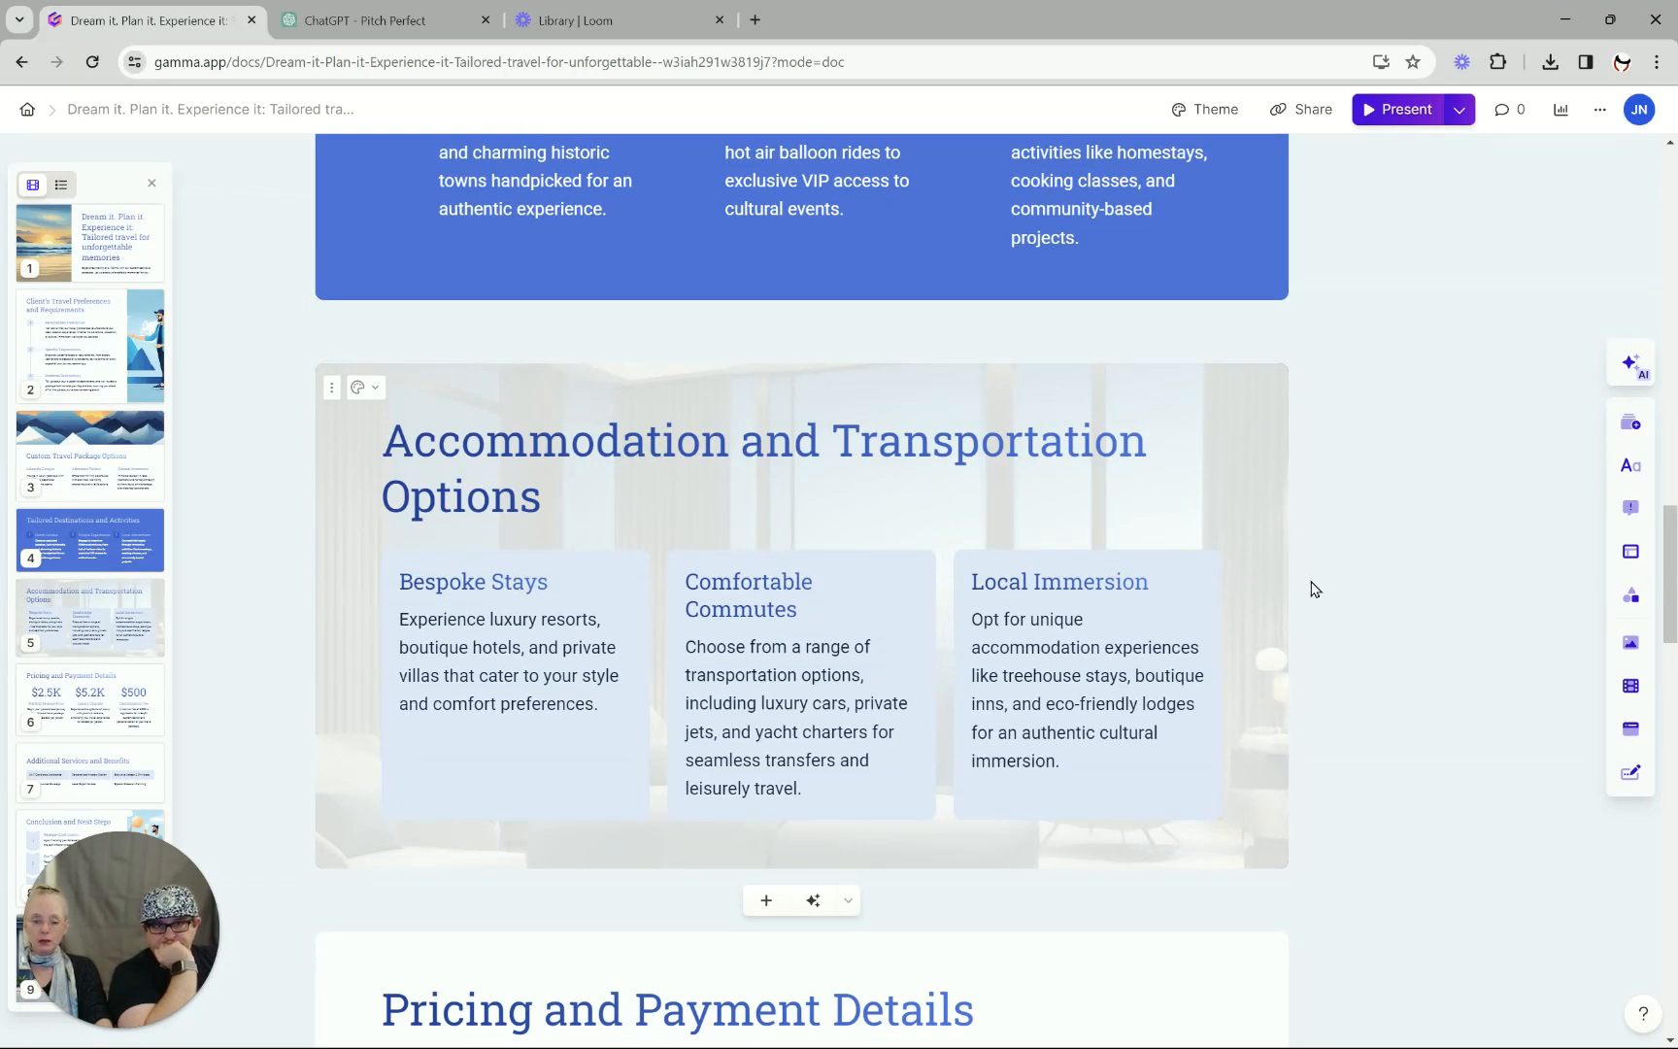
pyautogui.click(364, 390)
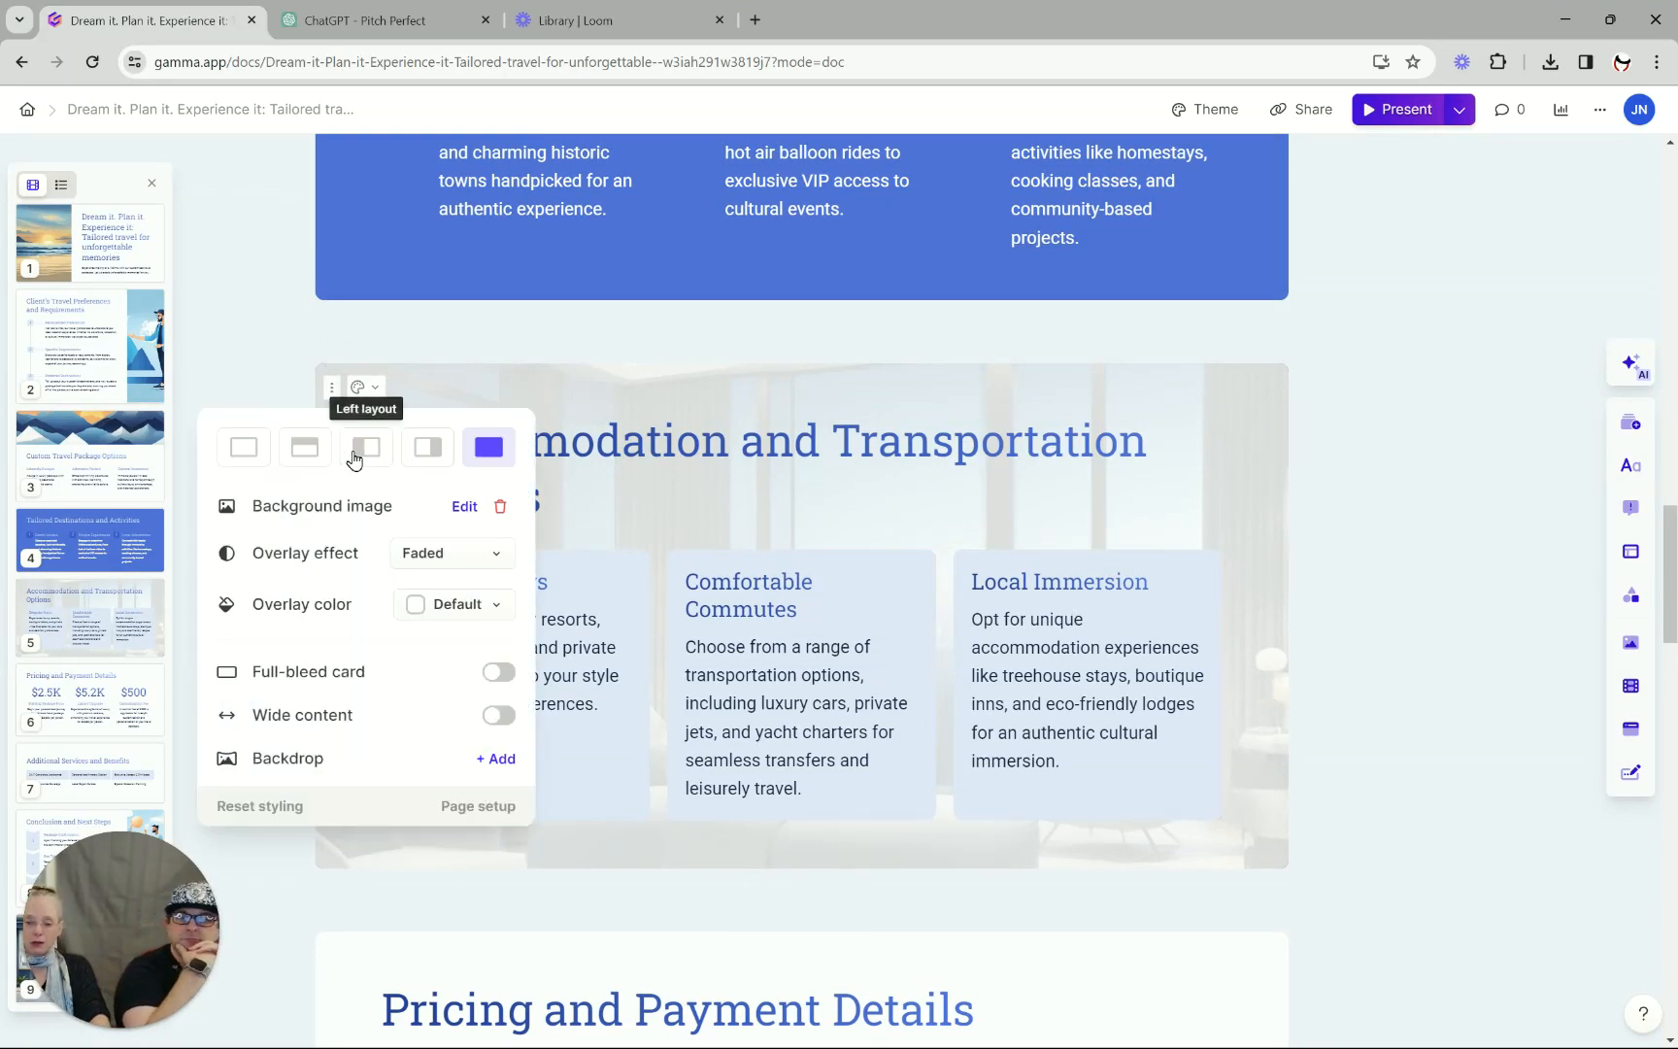
pyautogui.click(354, 461)
pyautogui.click(1372, 612)
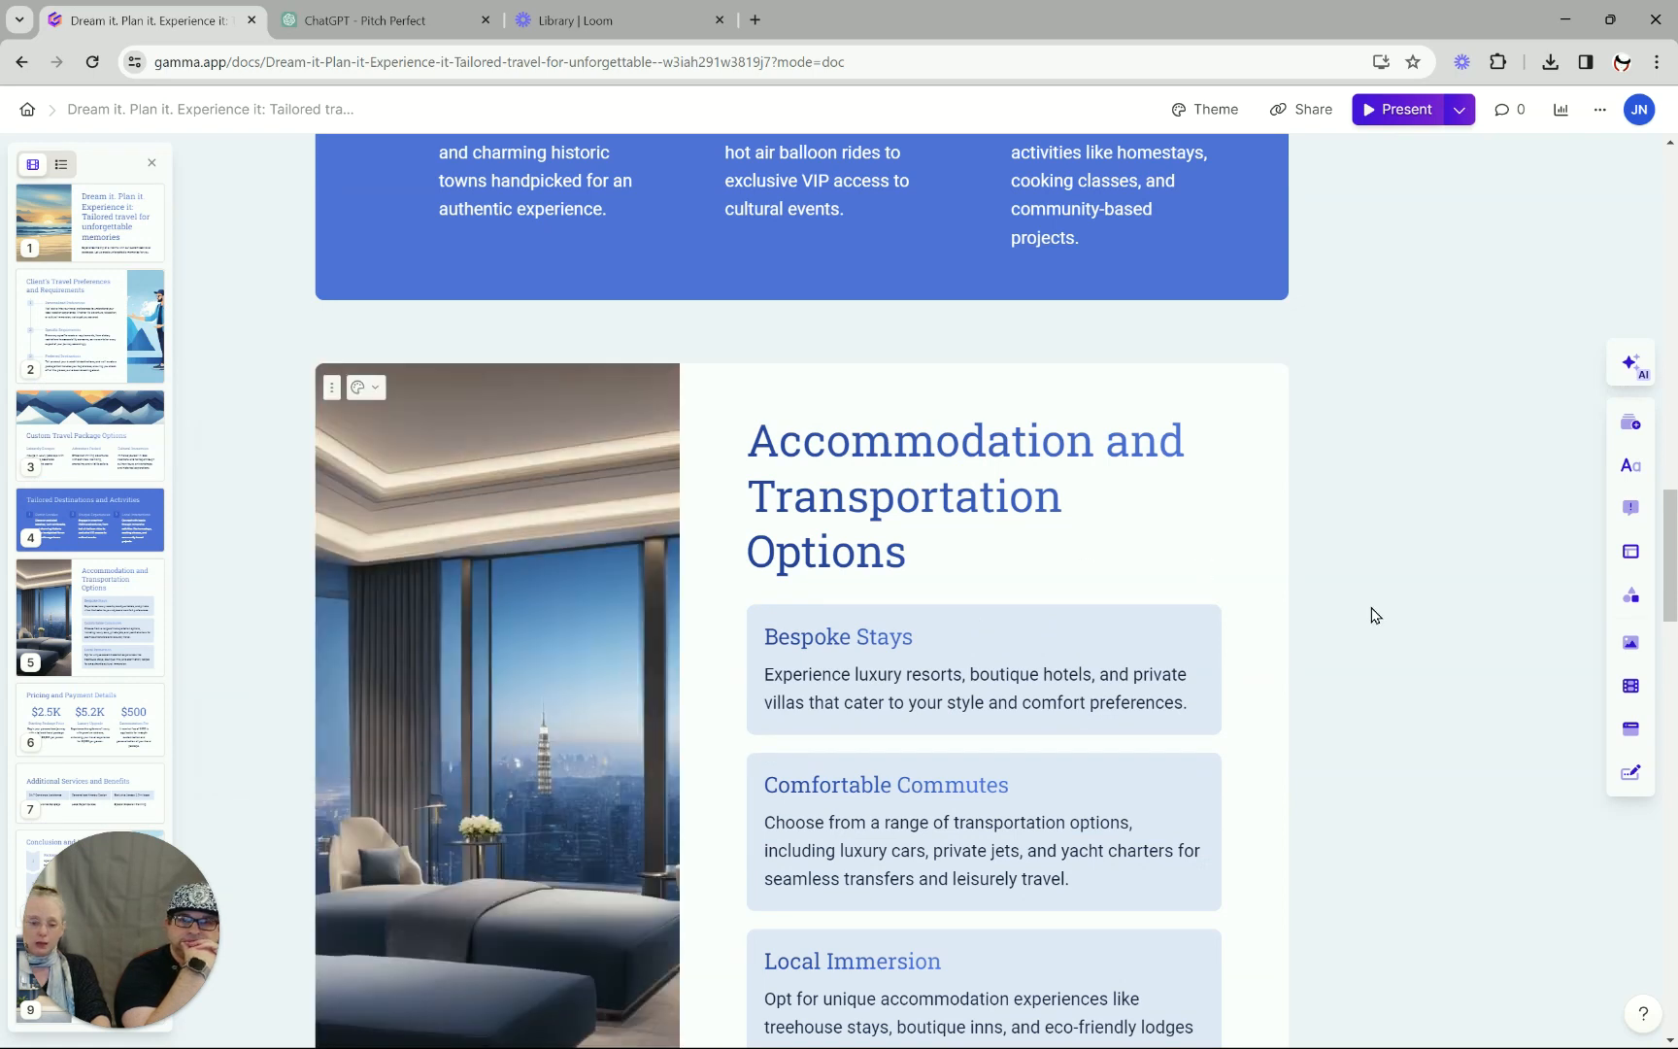
pyautogui.scroll(-4, 1345, 659)
pyautogui.scroll(2, 1346, 660)
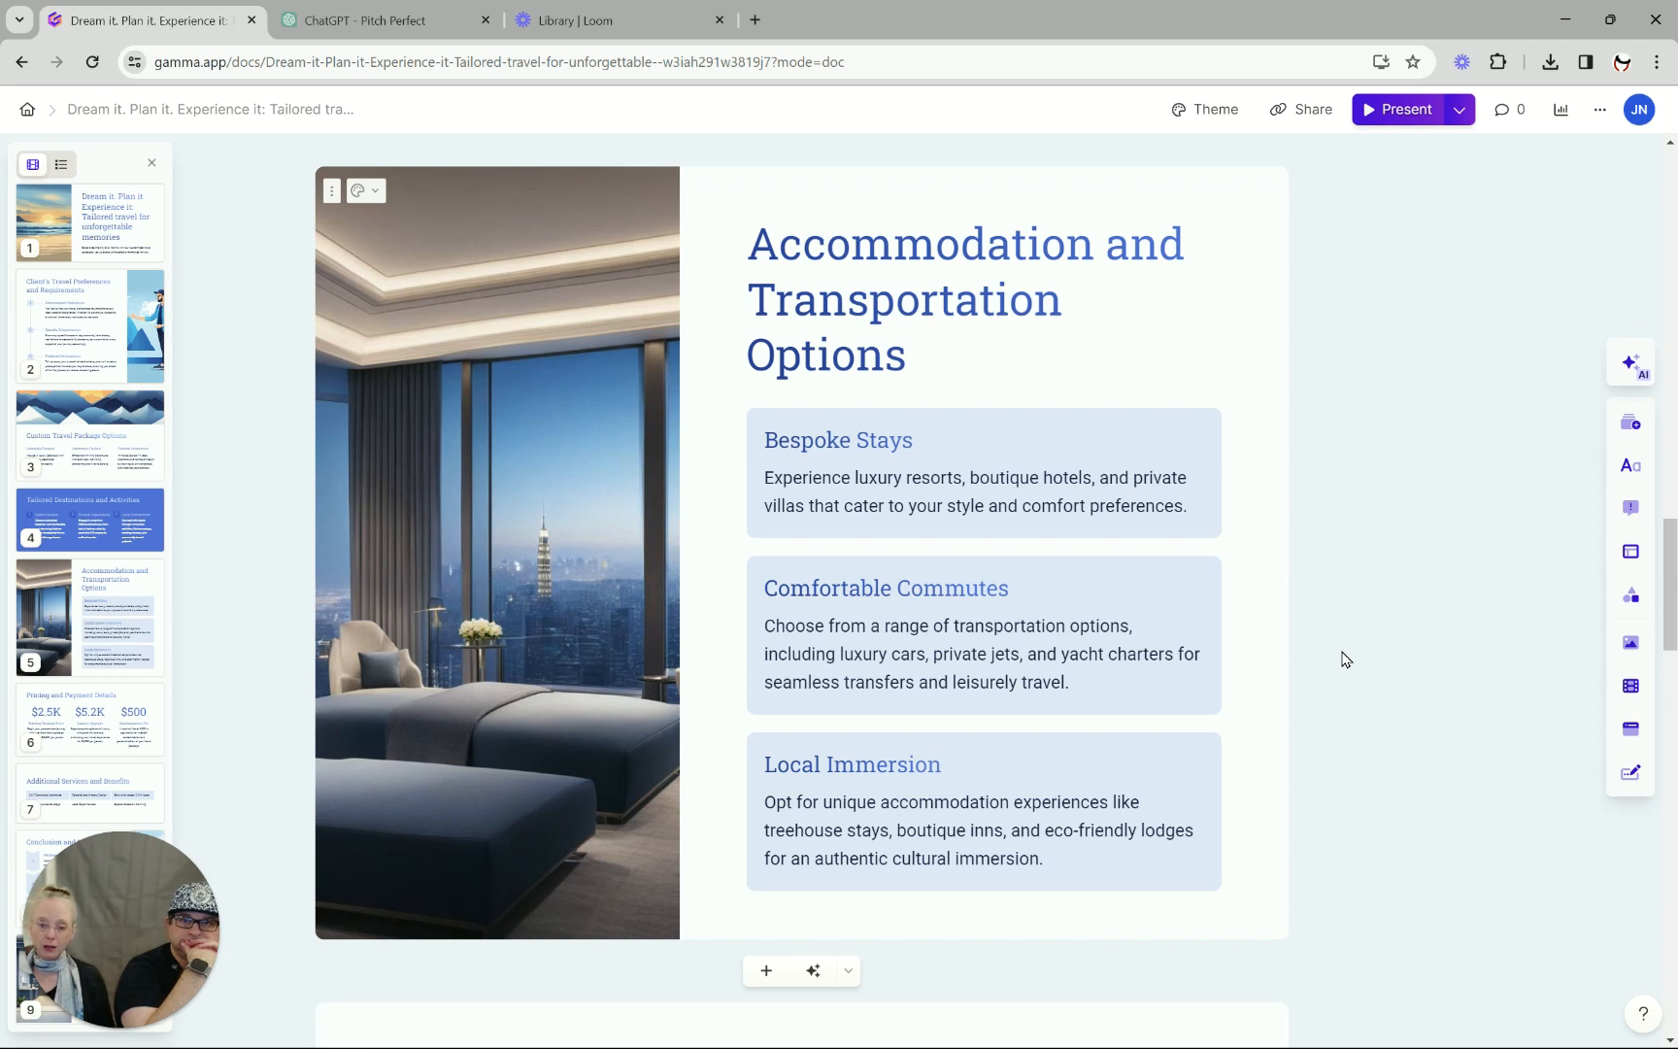
# Shorten the heading of the Pricing and Payment Details card to "Pricing".
pyautogui.scroll(-5, 1346, 660)
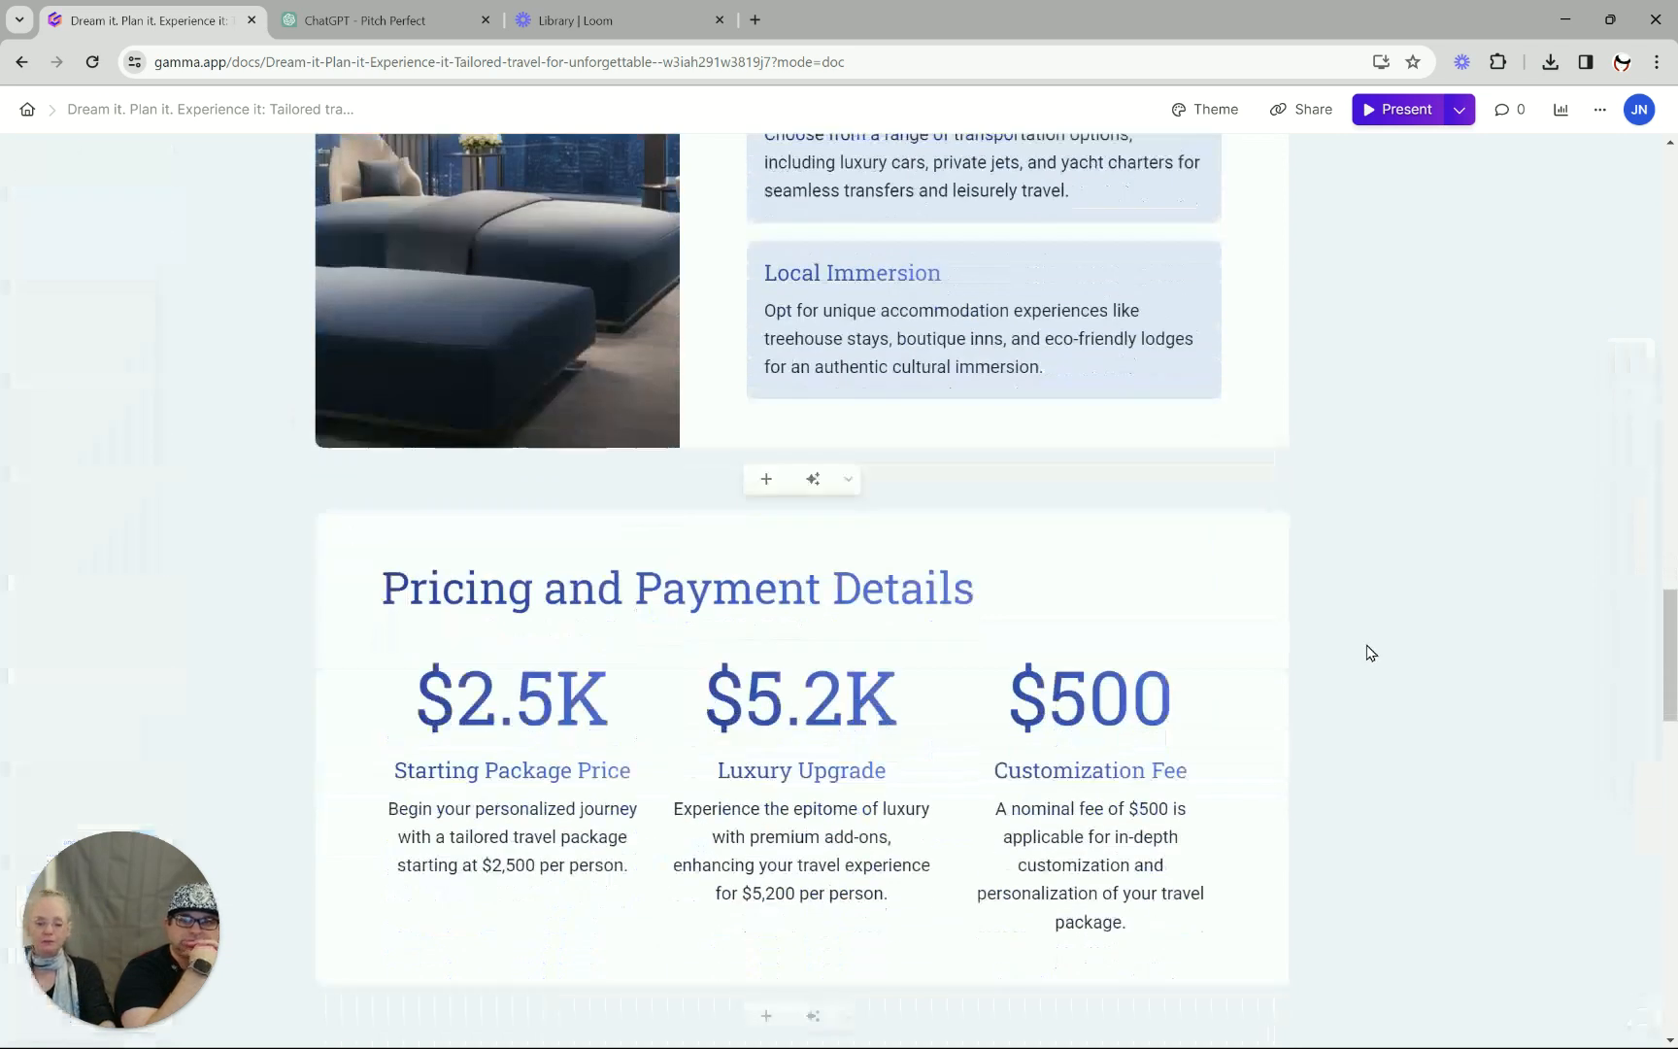
pyautogui.scroll(-2, 1370, 653)
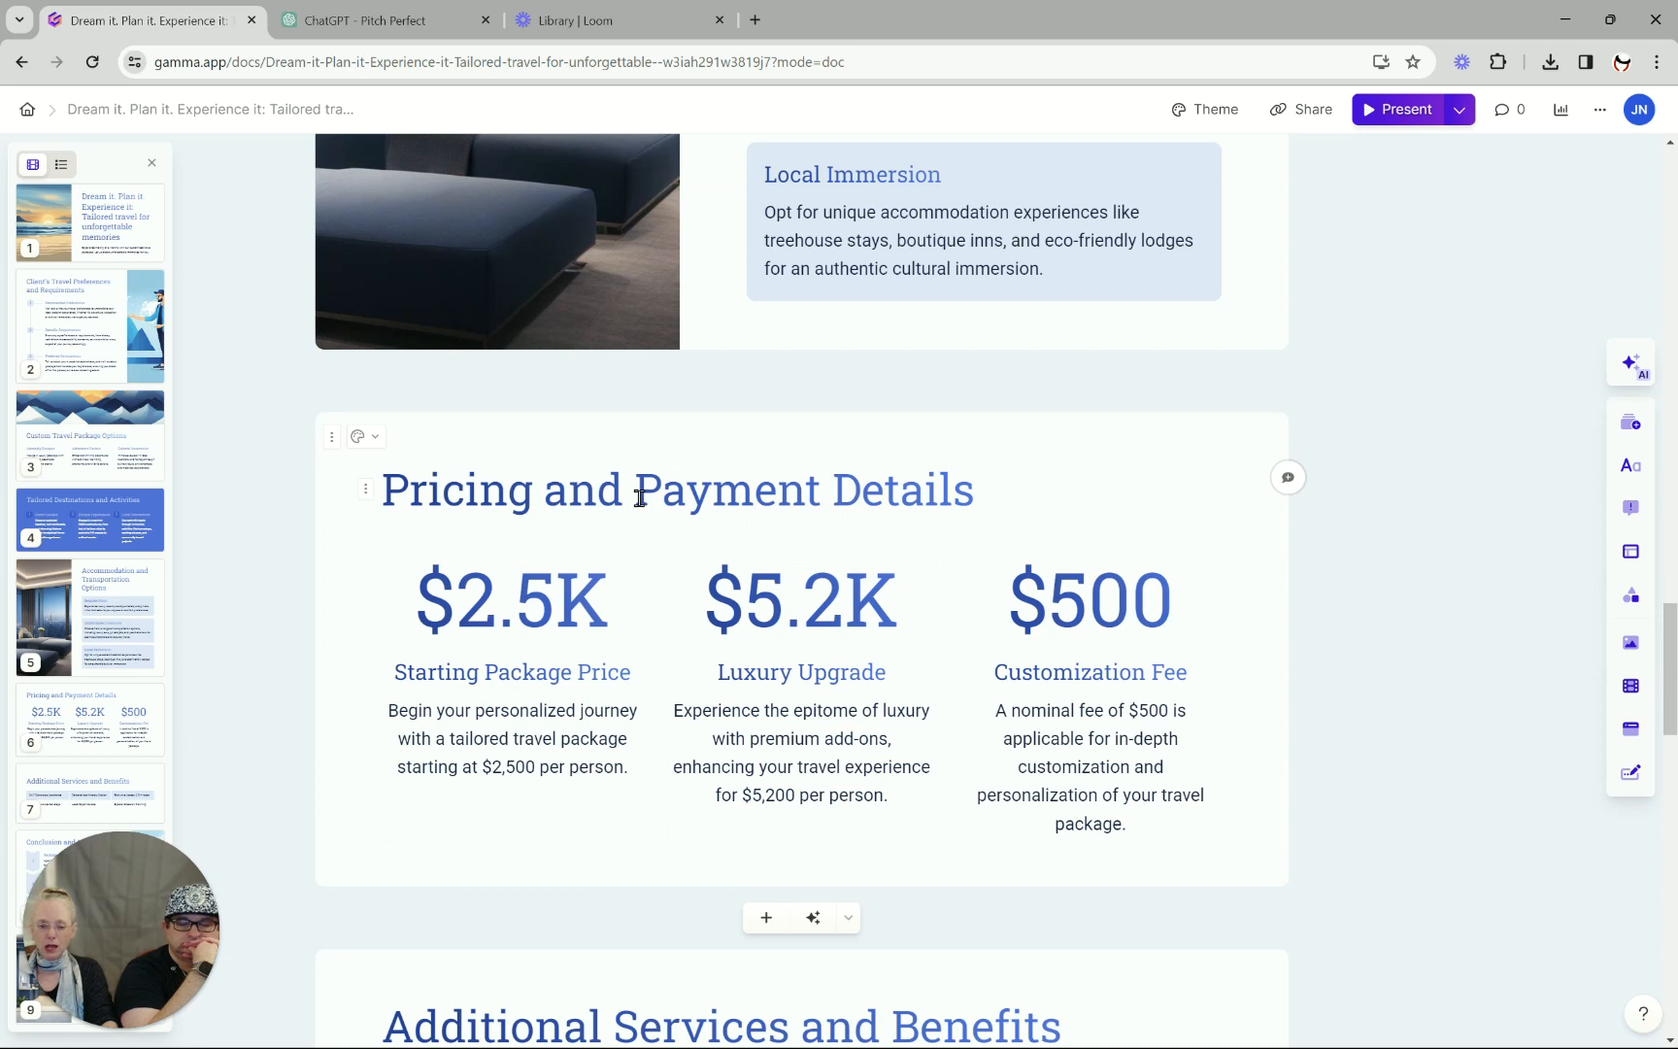
pyautogui.moveTo(545, 491); pyautogui.dragTo(978, 476)
pyautogui.press('BackSpace')
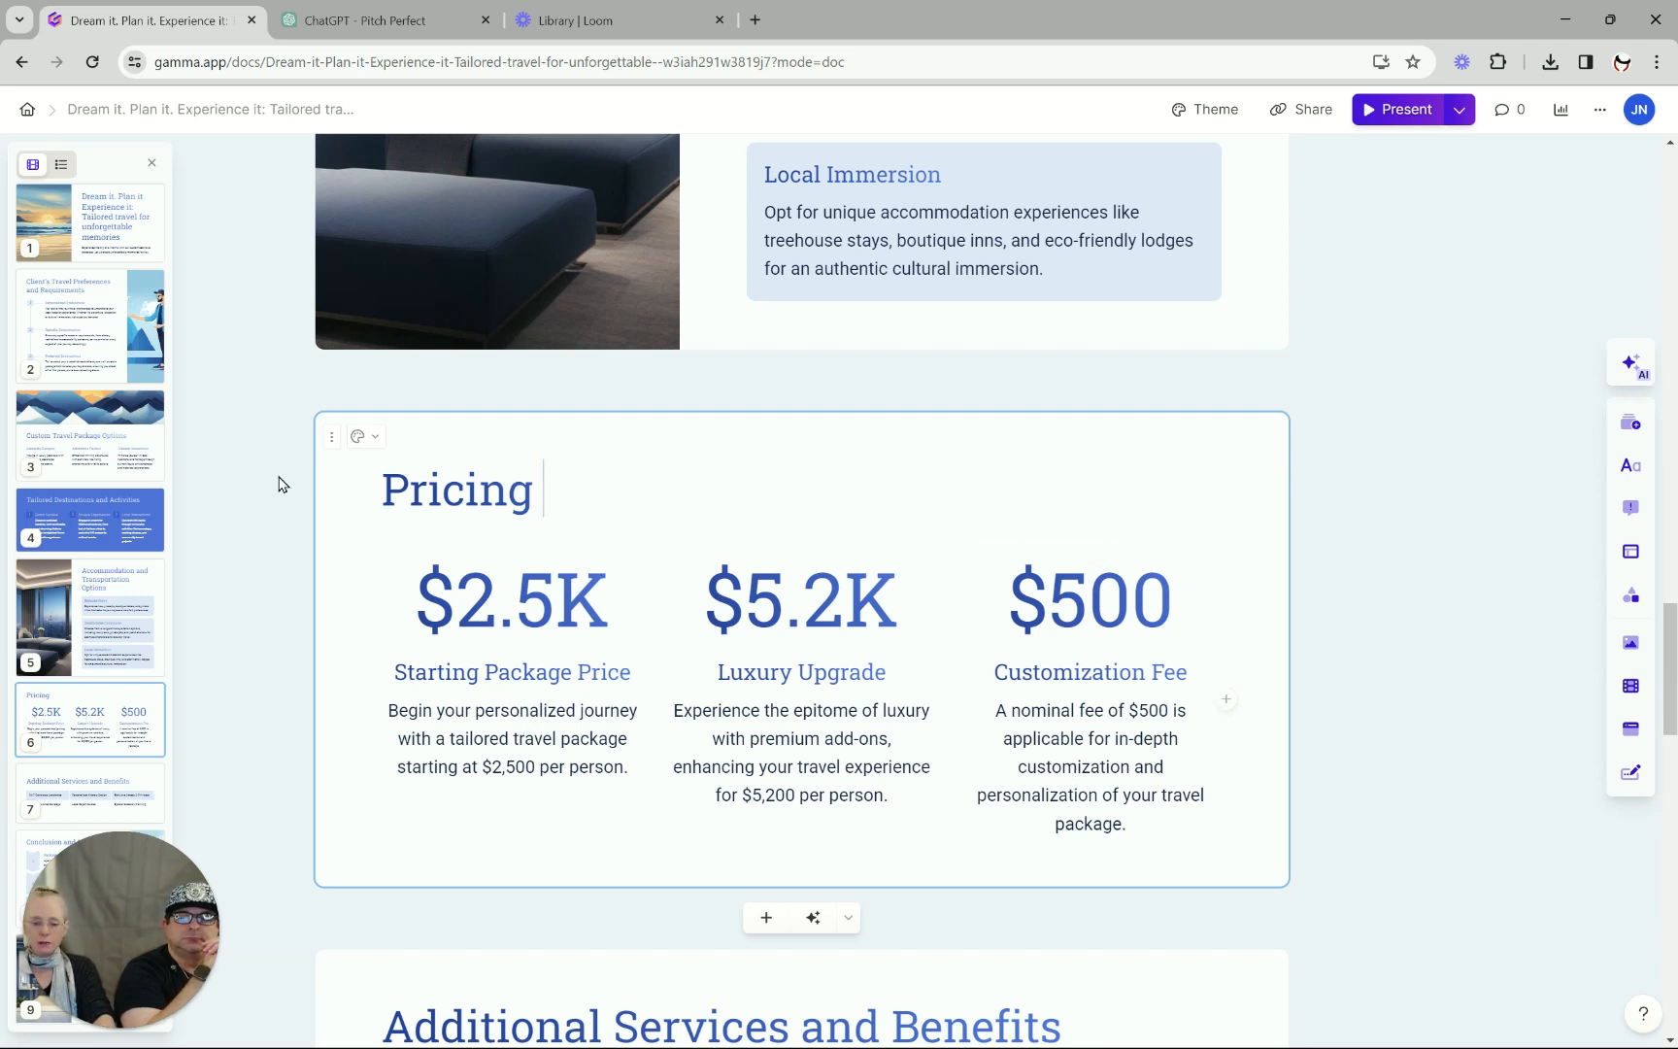
pyautogui.doubleClick(1018, 612)
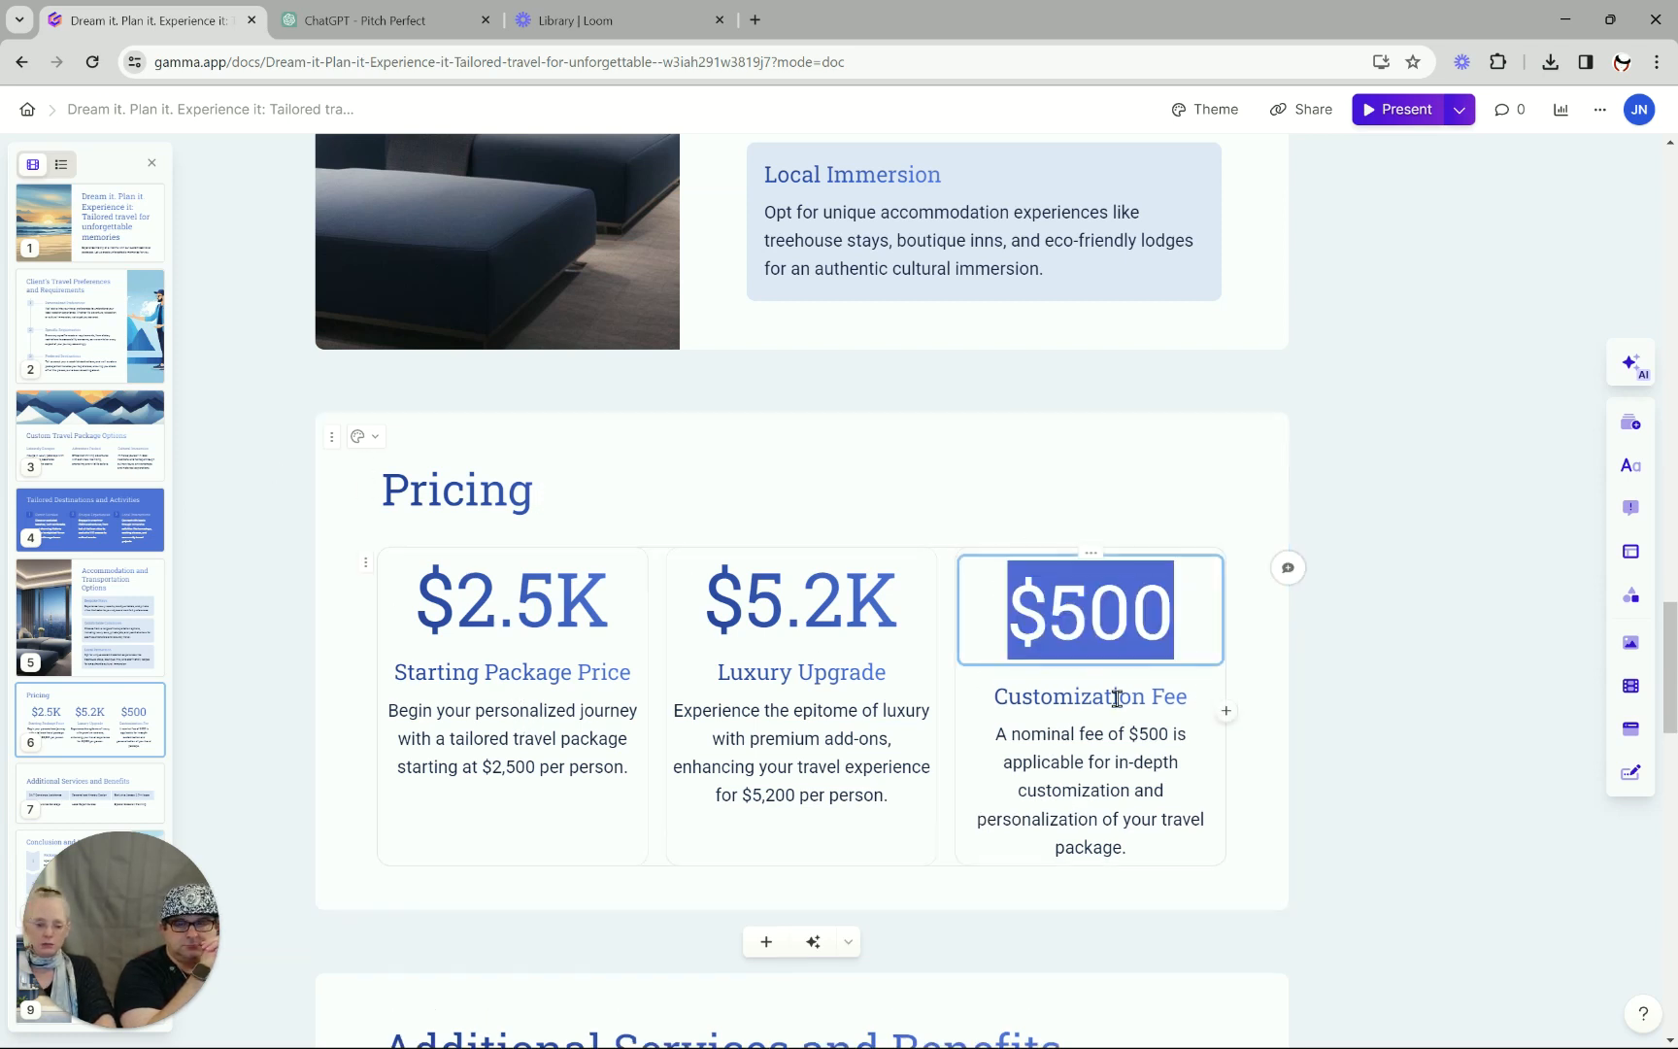
pyautogui.click(1165, 839)
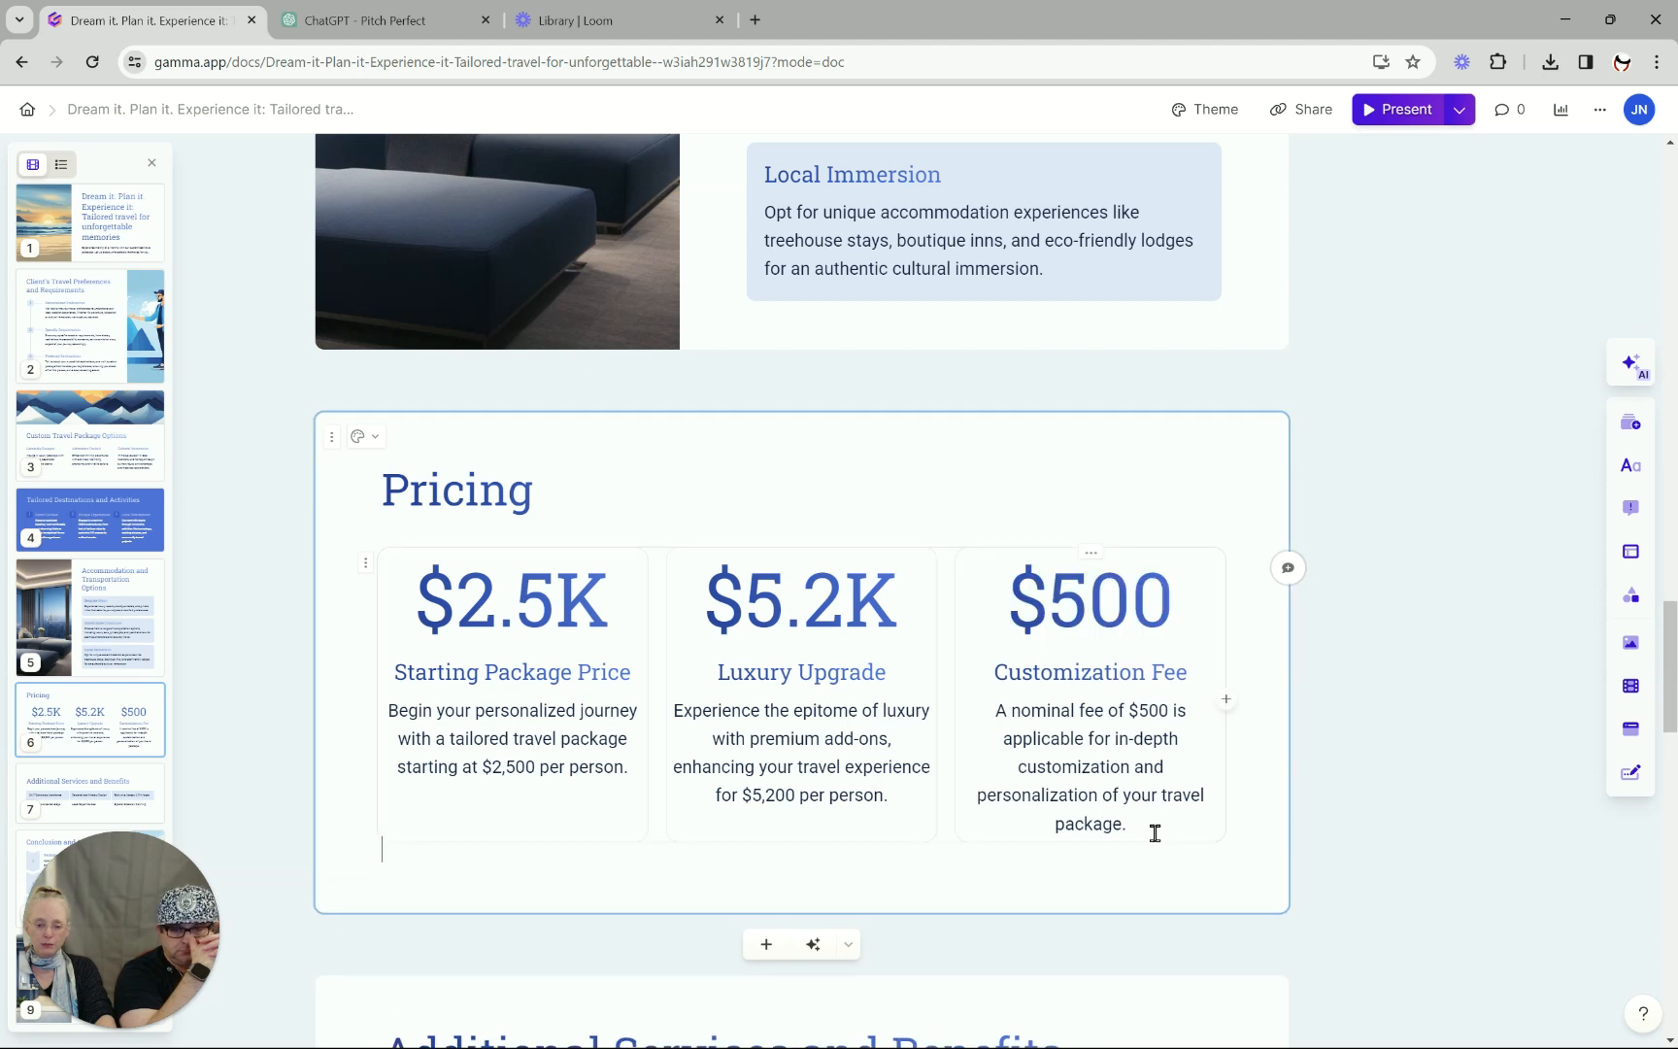
pyautogui.moveTo(1154, 832); pyautogui.dragTo(988, 568)
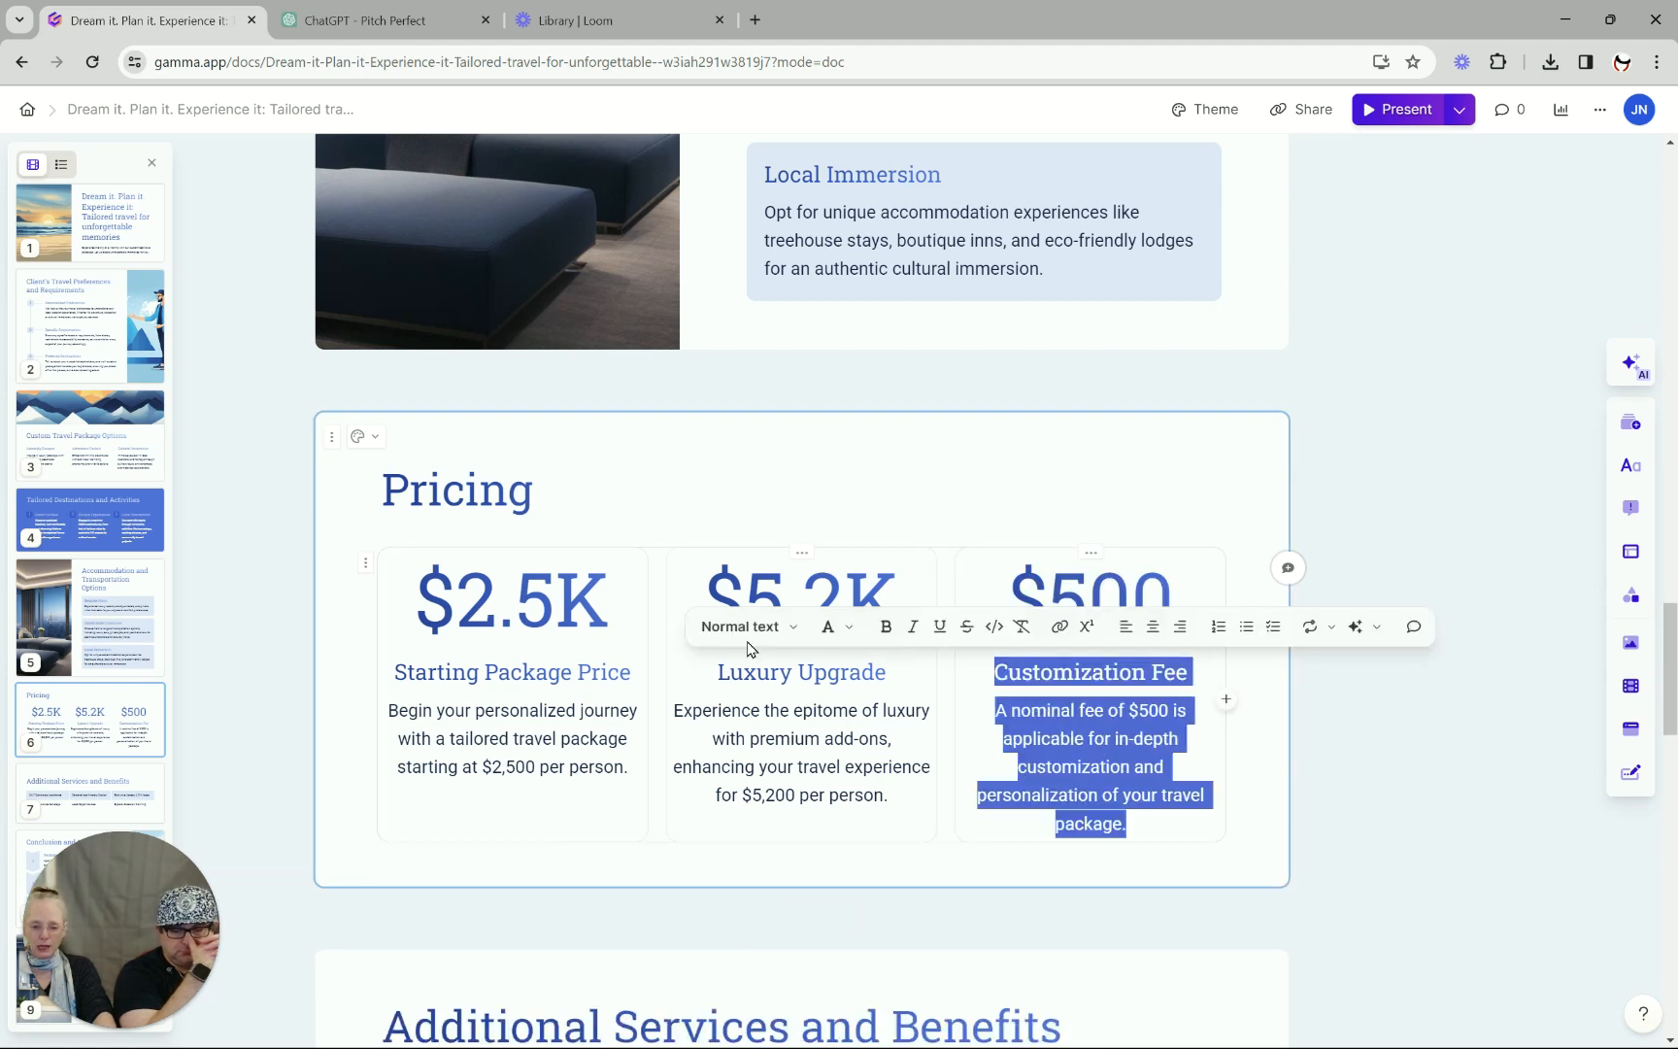
pyautogui.click(254, 573)
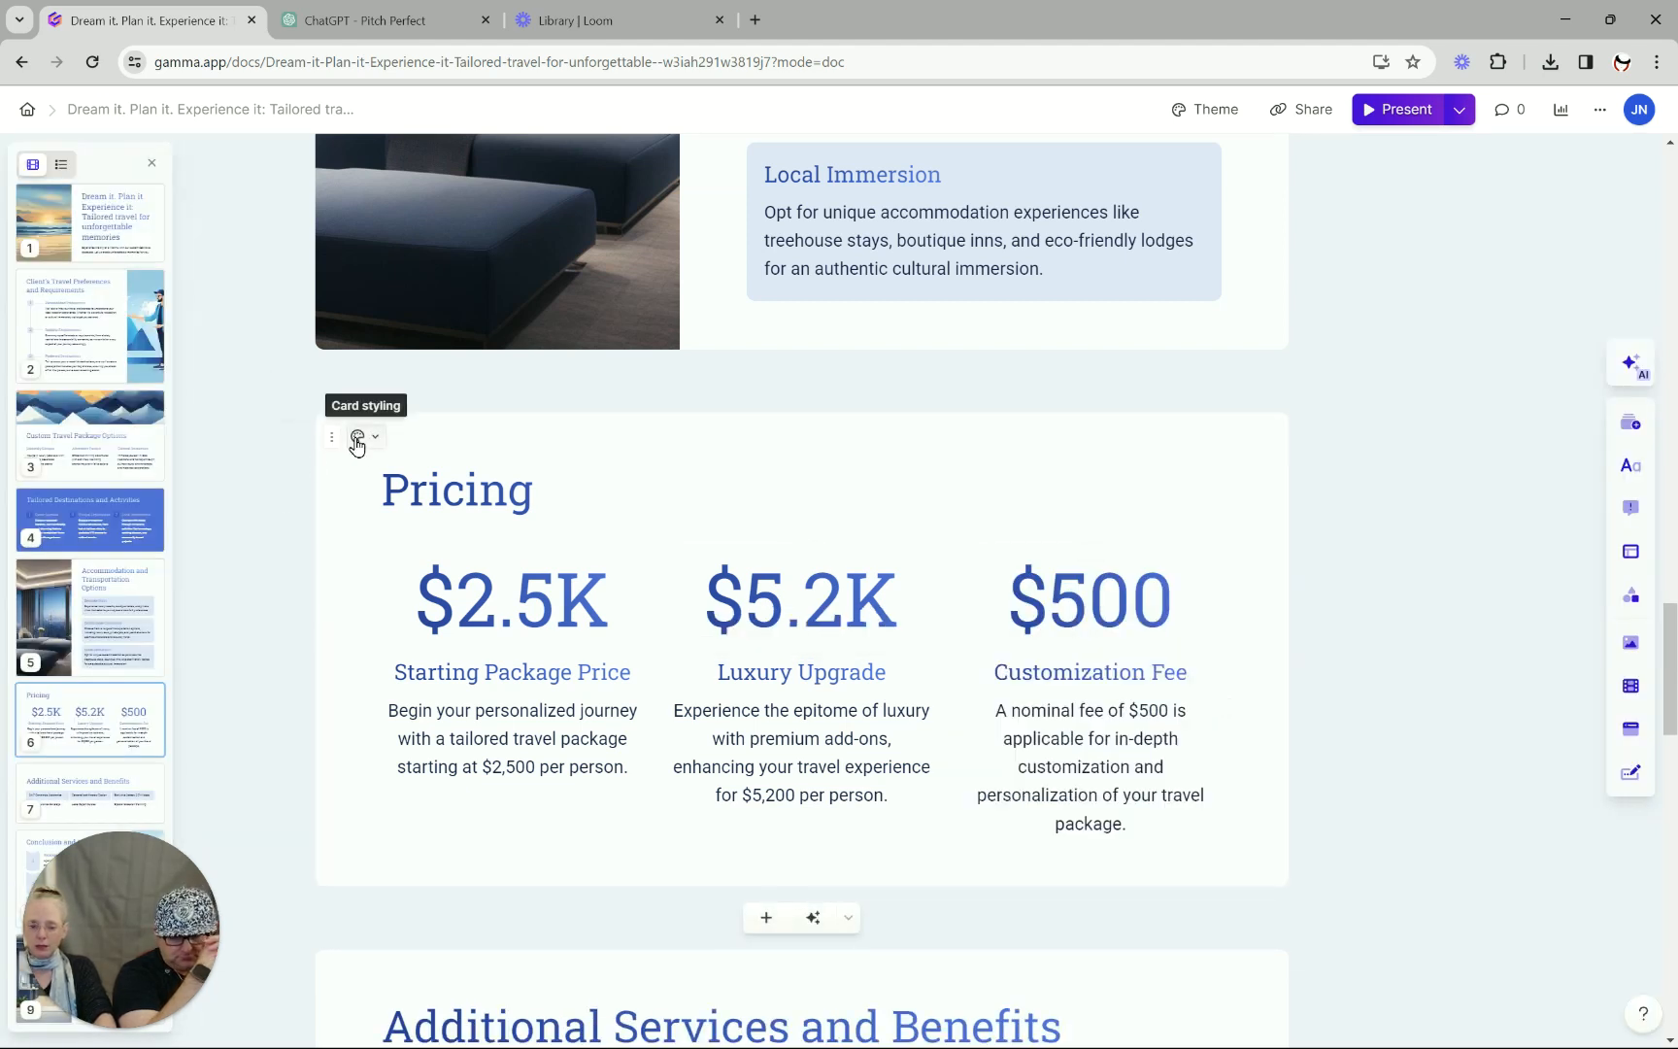
# Set the card color of the Pricing card to the theme blue #476FD6.
pyautogui.click(358, 439)
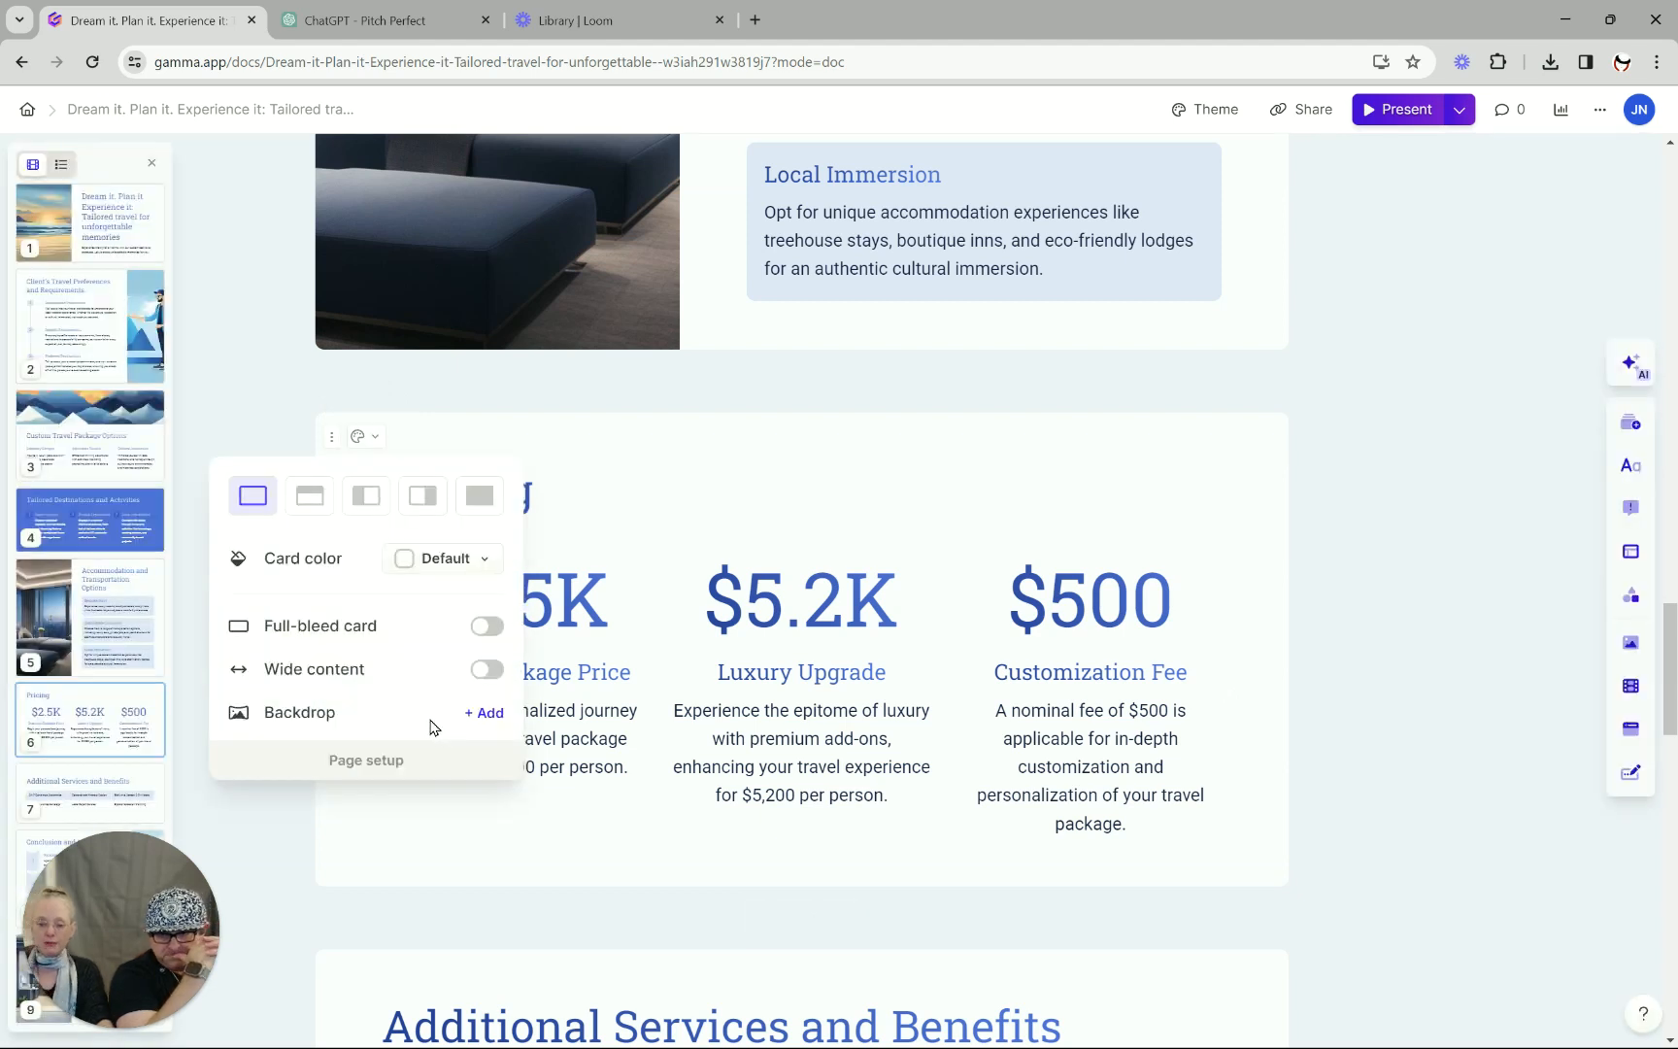
pyautogui.click(453, 561)
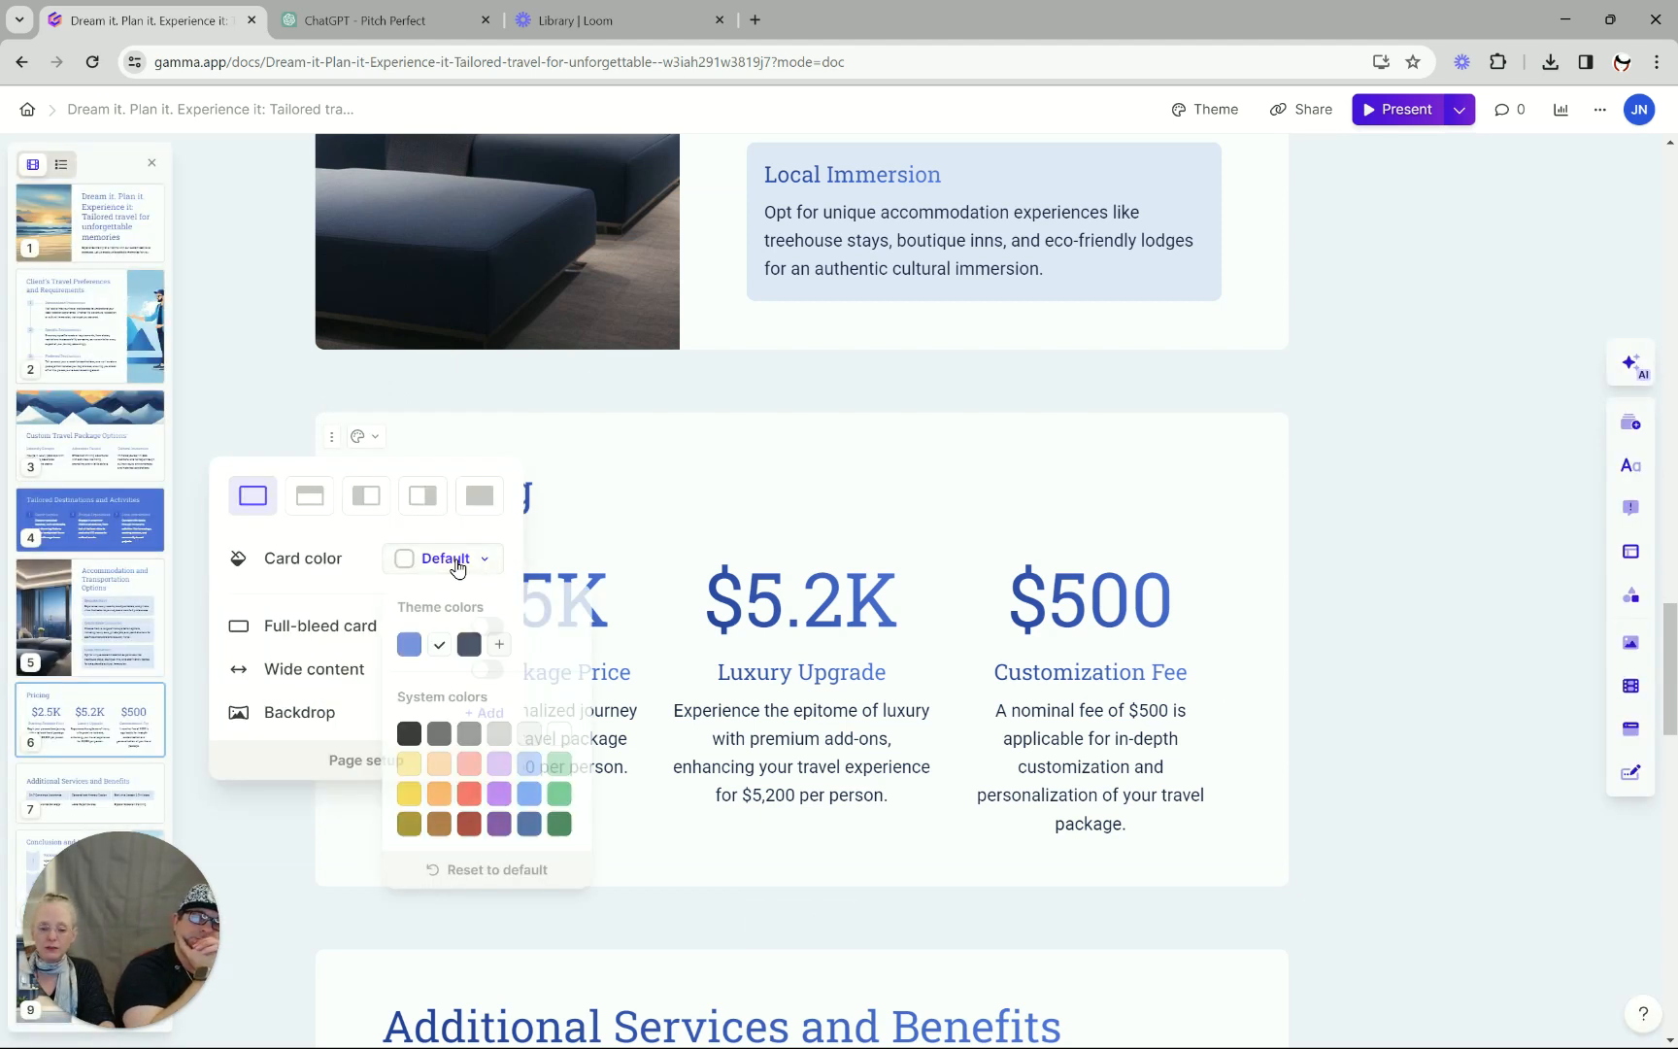
pyautogui.click(409, 648)
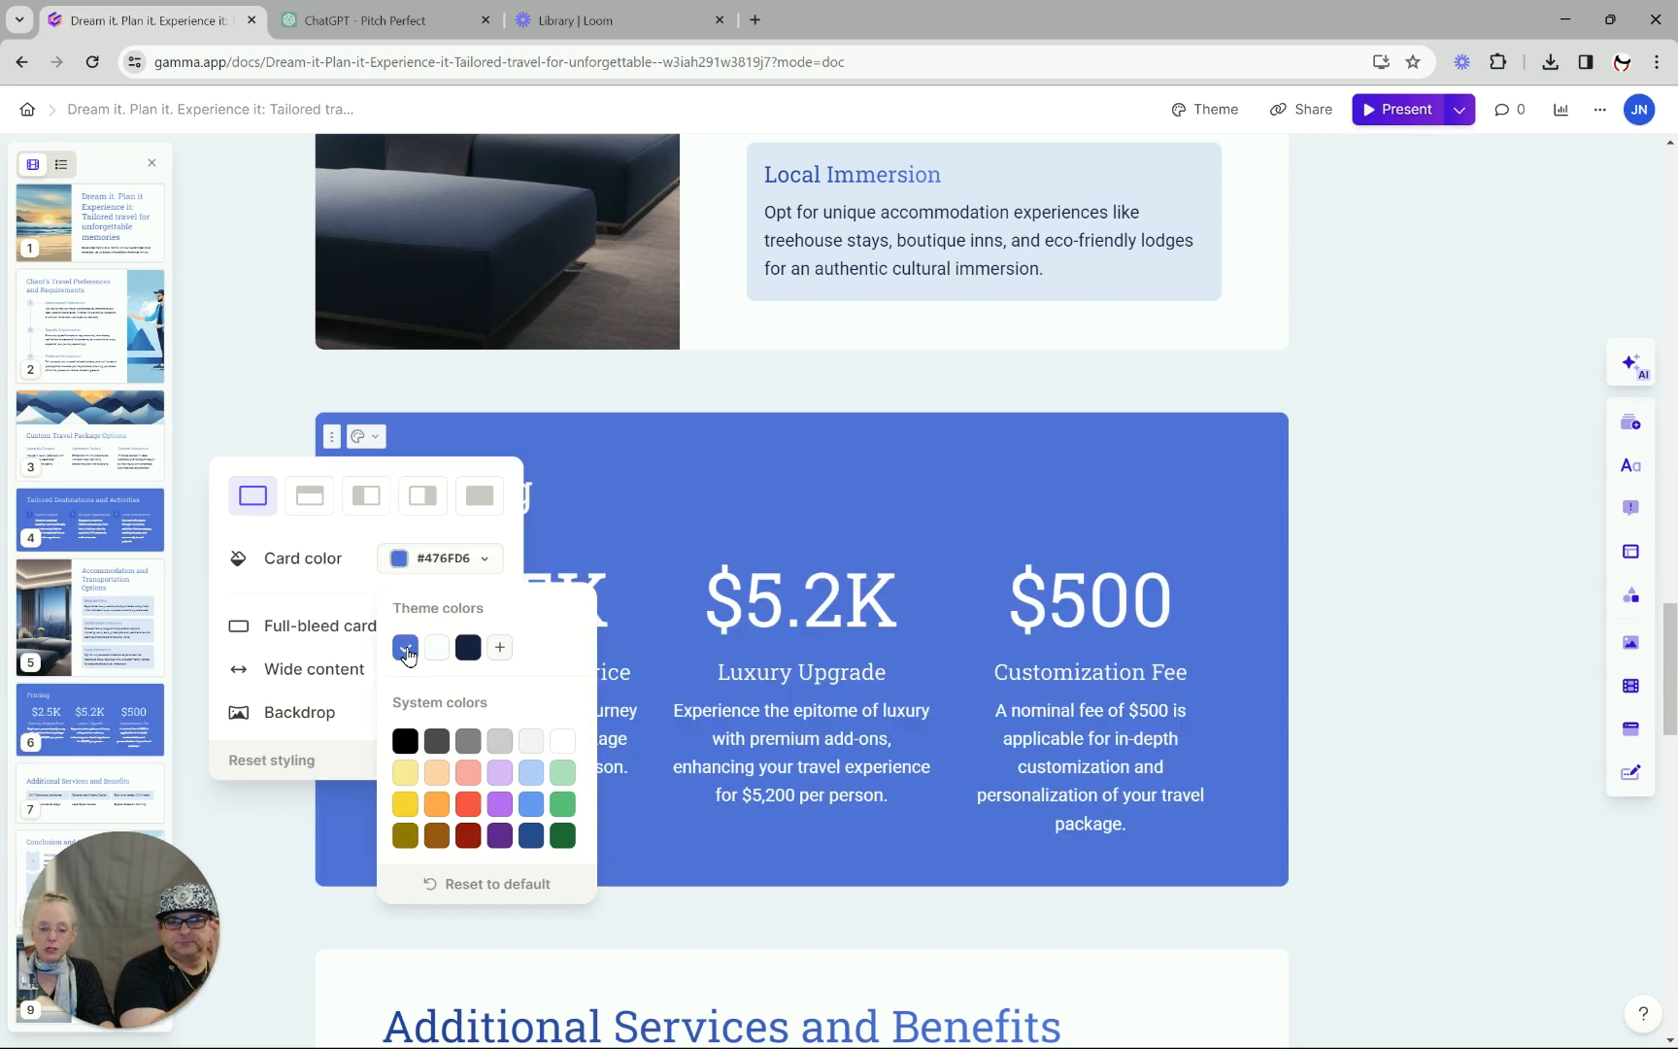
pyautogui.click(1400, 668)
# Try adding an empty row below the last row of the Additional Services and Benefits table, and undo it.
pyautogui.scroll(-6, 1395, 678)
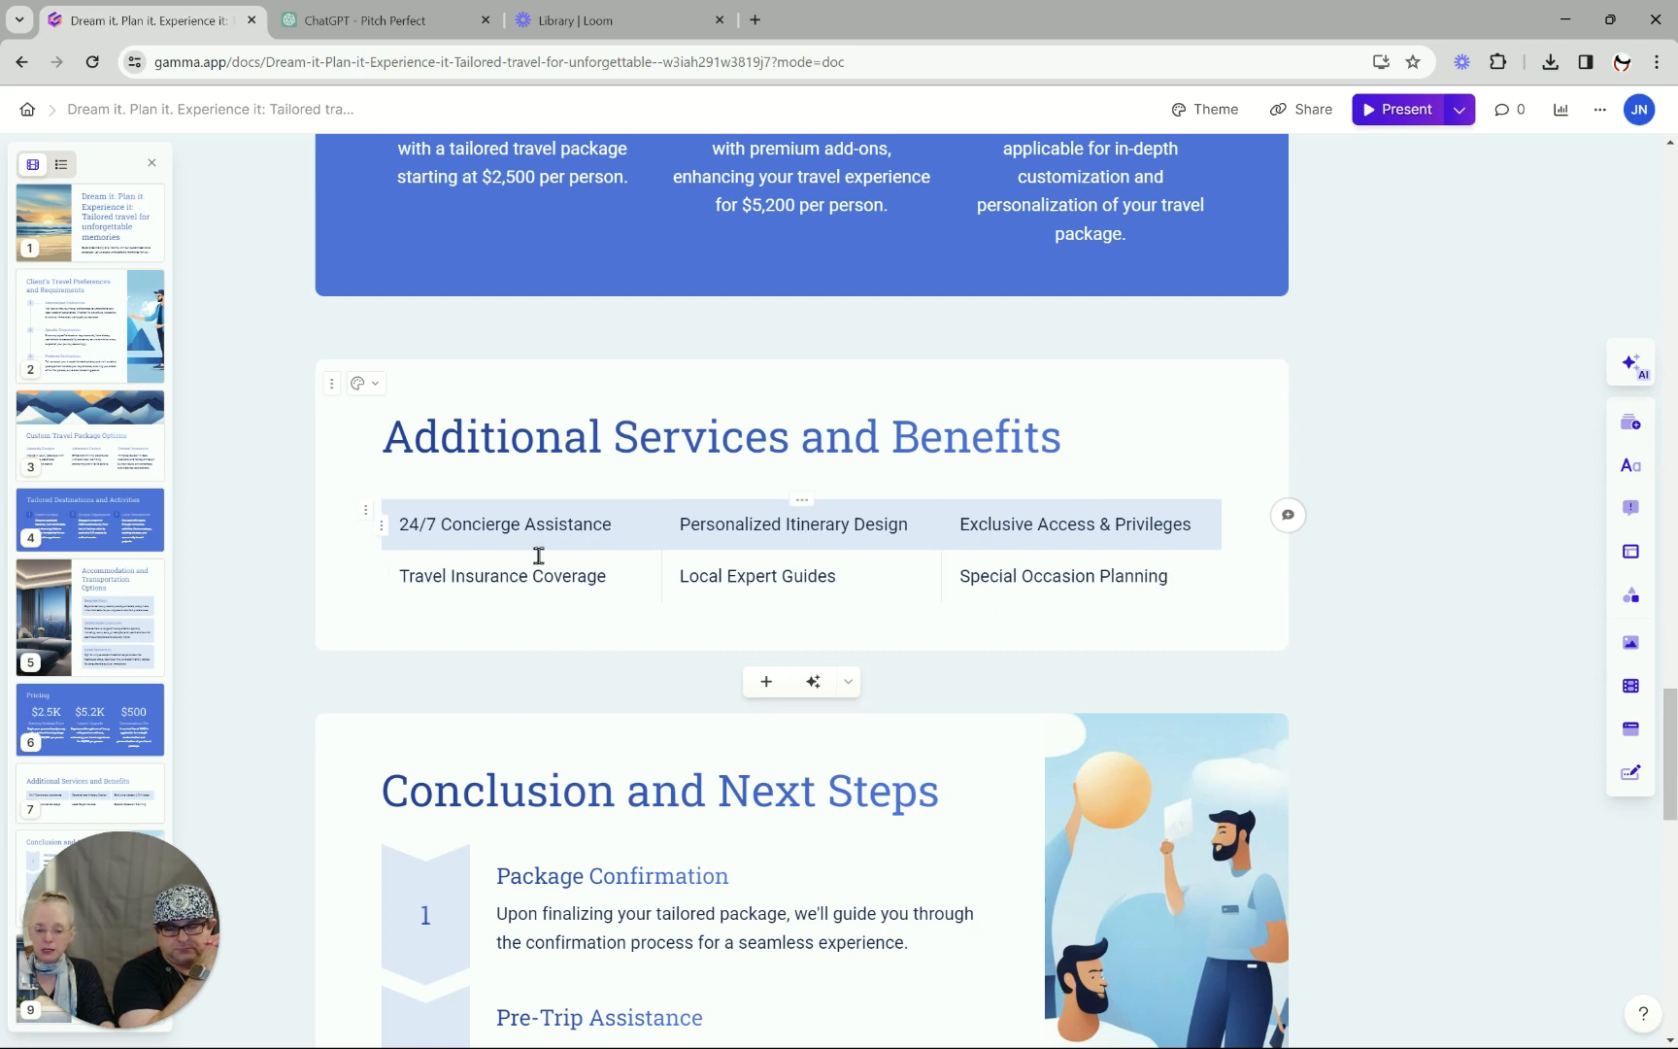
pyautogui.click(363, 514)
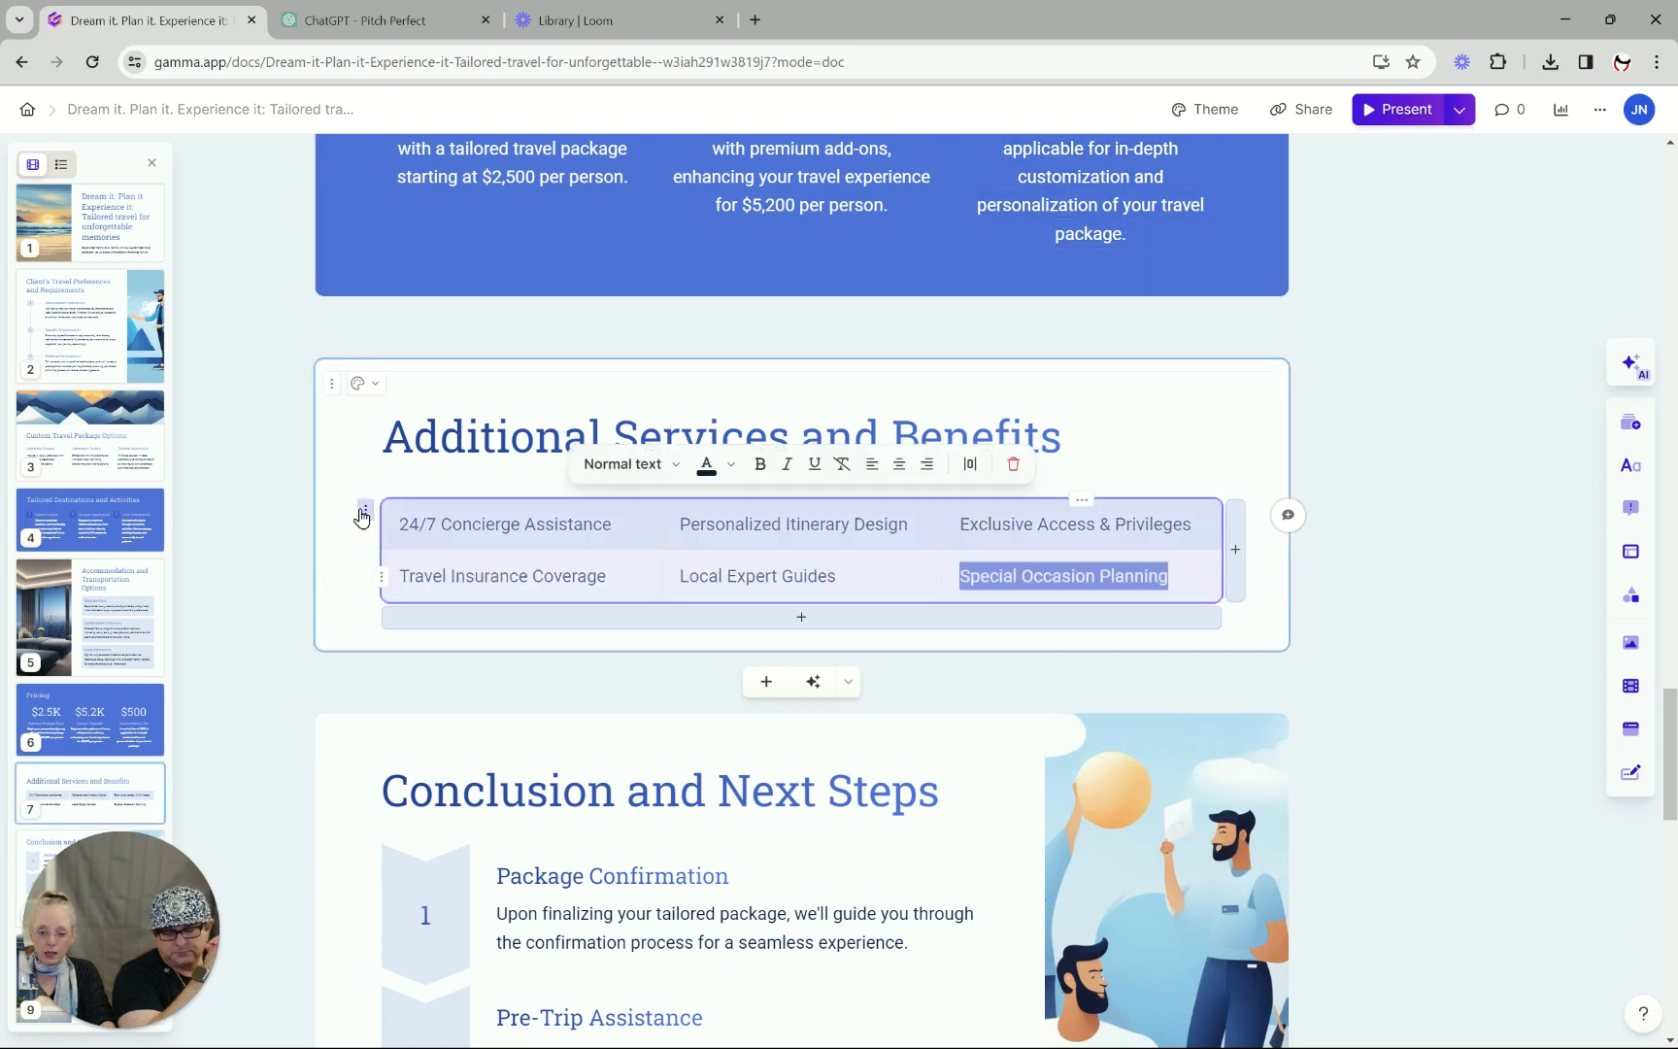
pyautogui.click(381, 579)
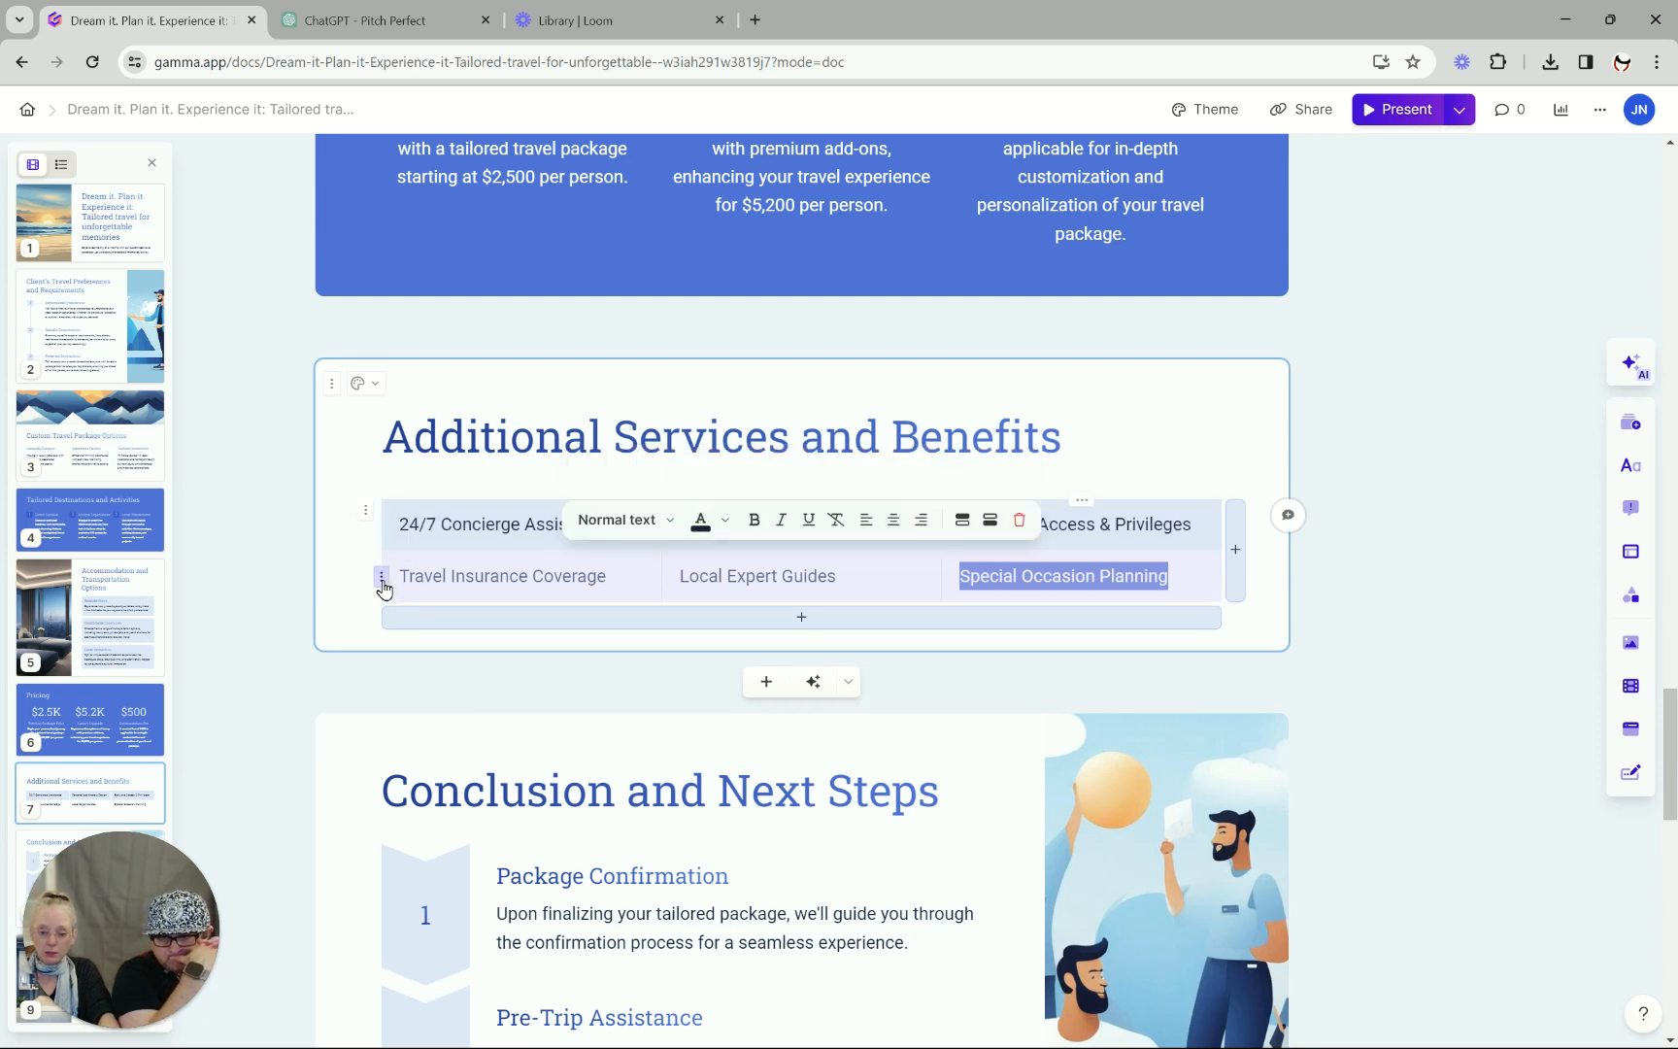
pyautogui.click(987, 523)
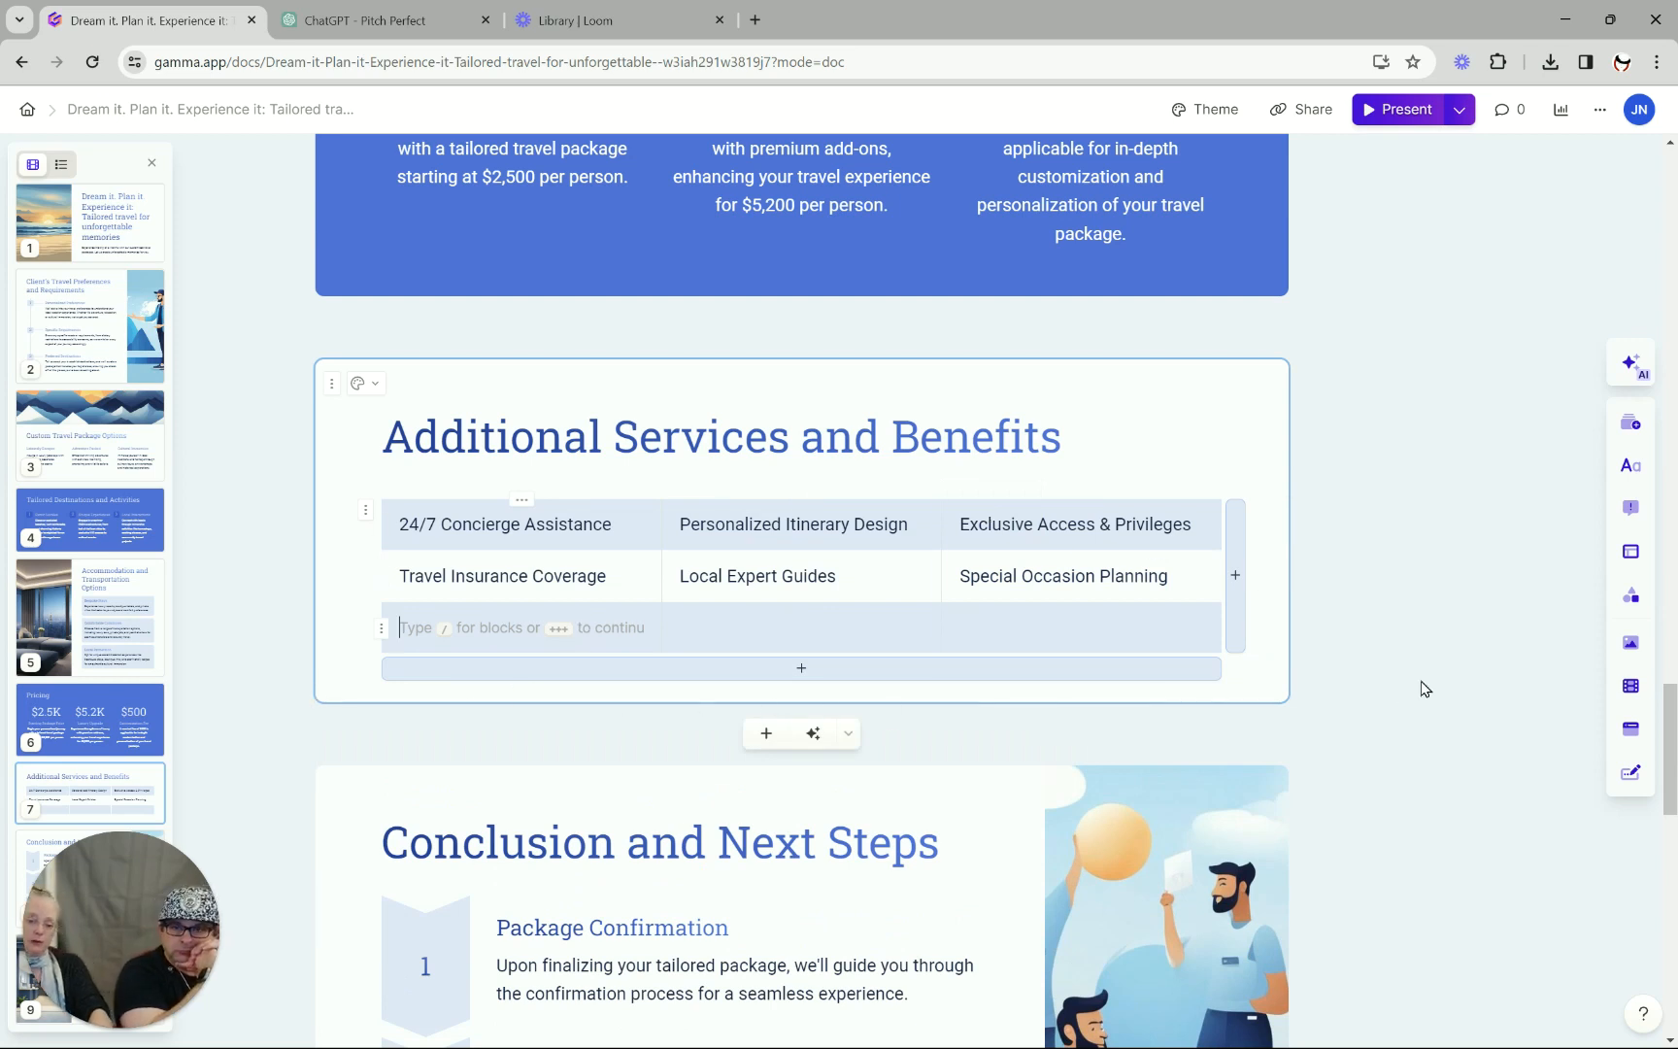
pyautogui.hotkey('ctrl', 'z')
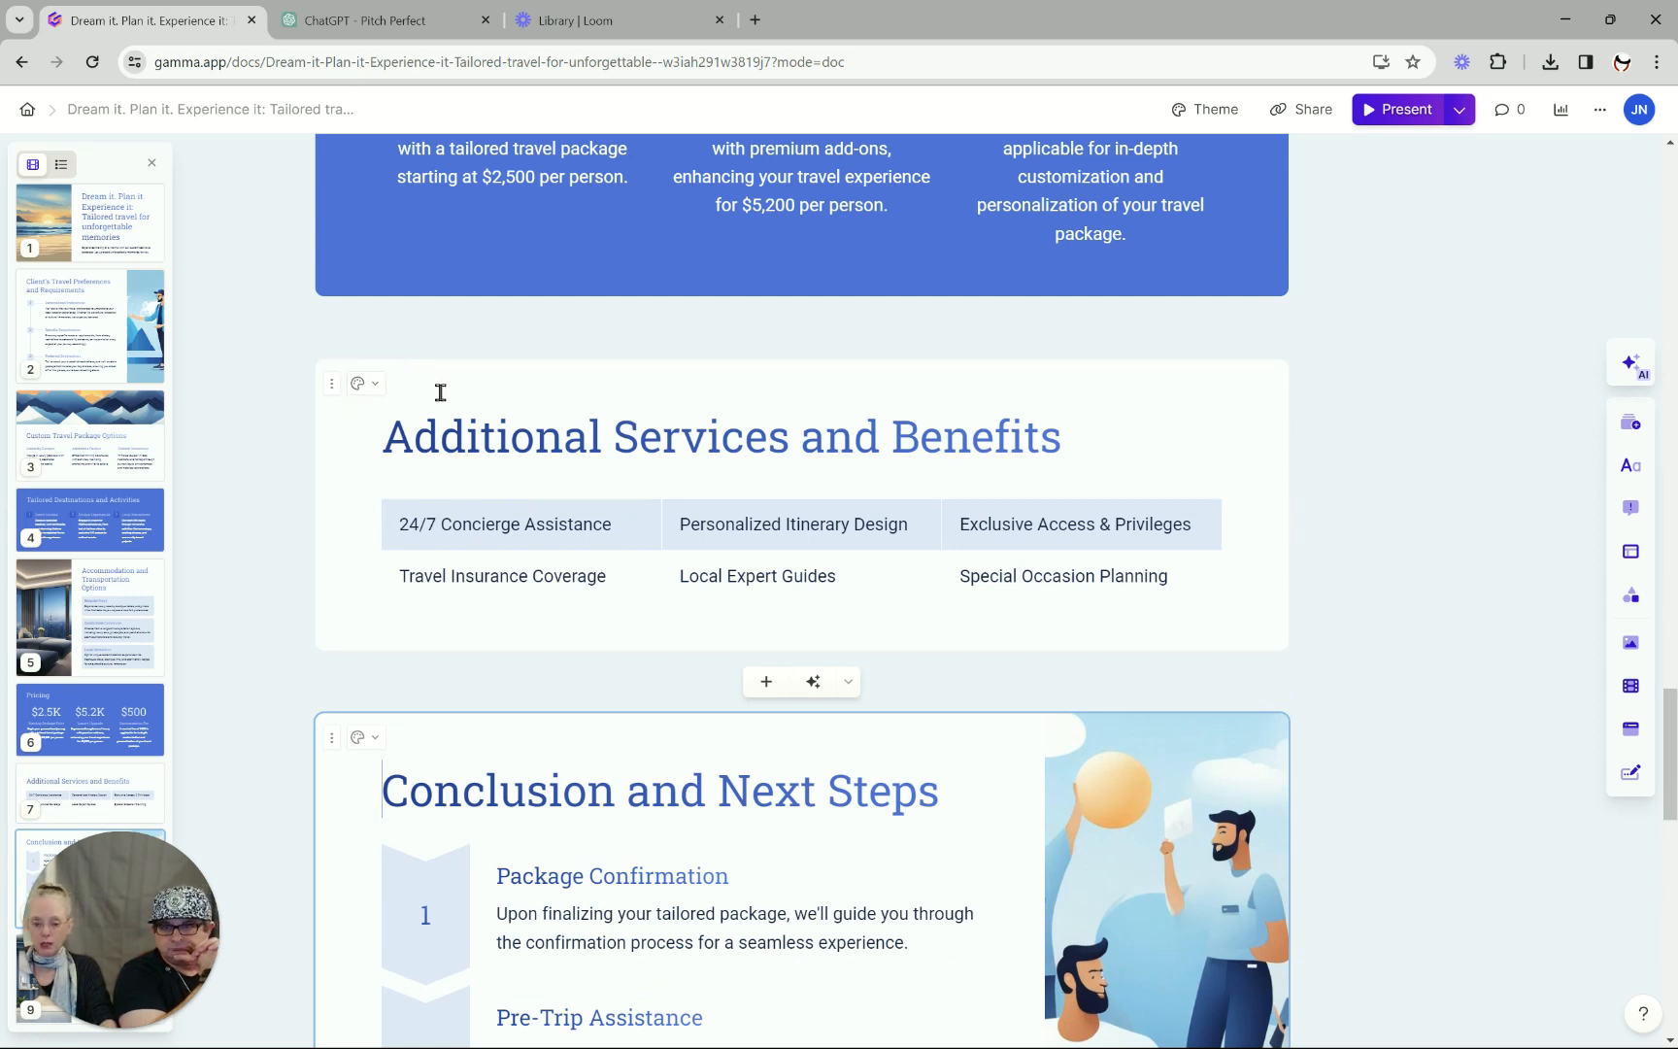
# Give the Additional Services and Benefits card the top layout with an accent image above its heading.
pyautogui.click(357, 385)
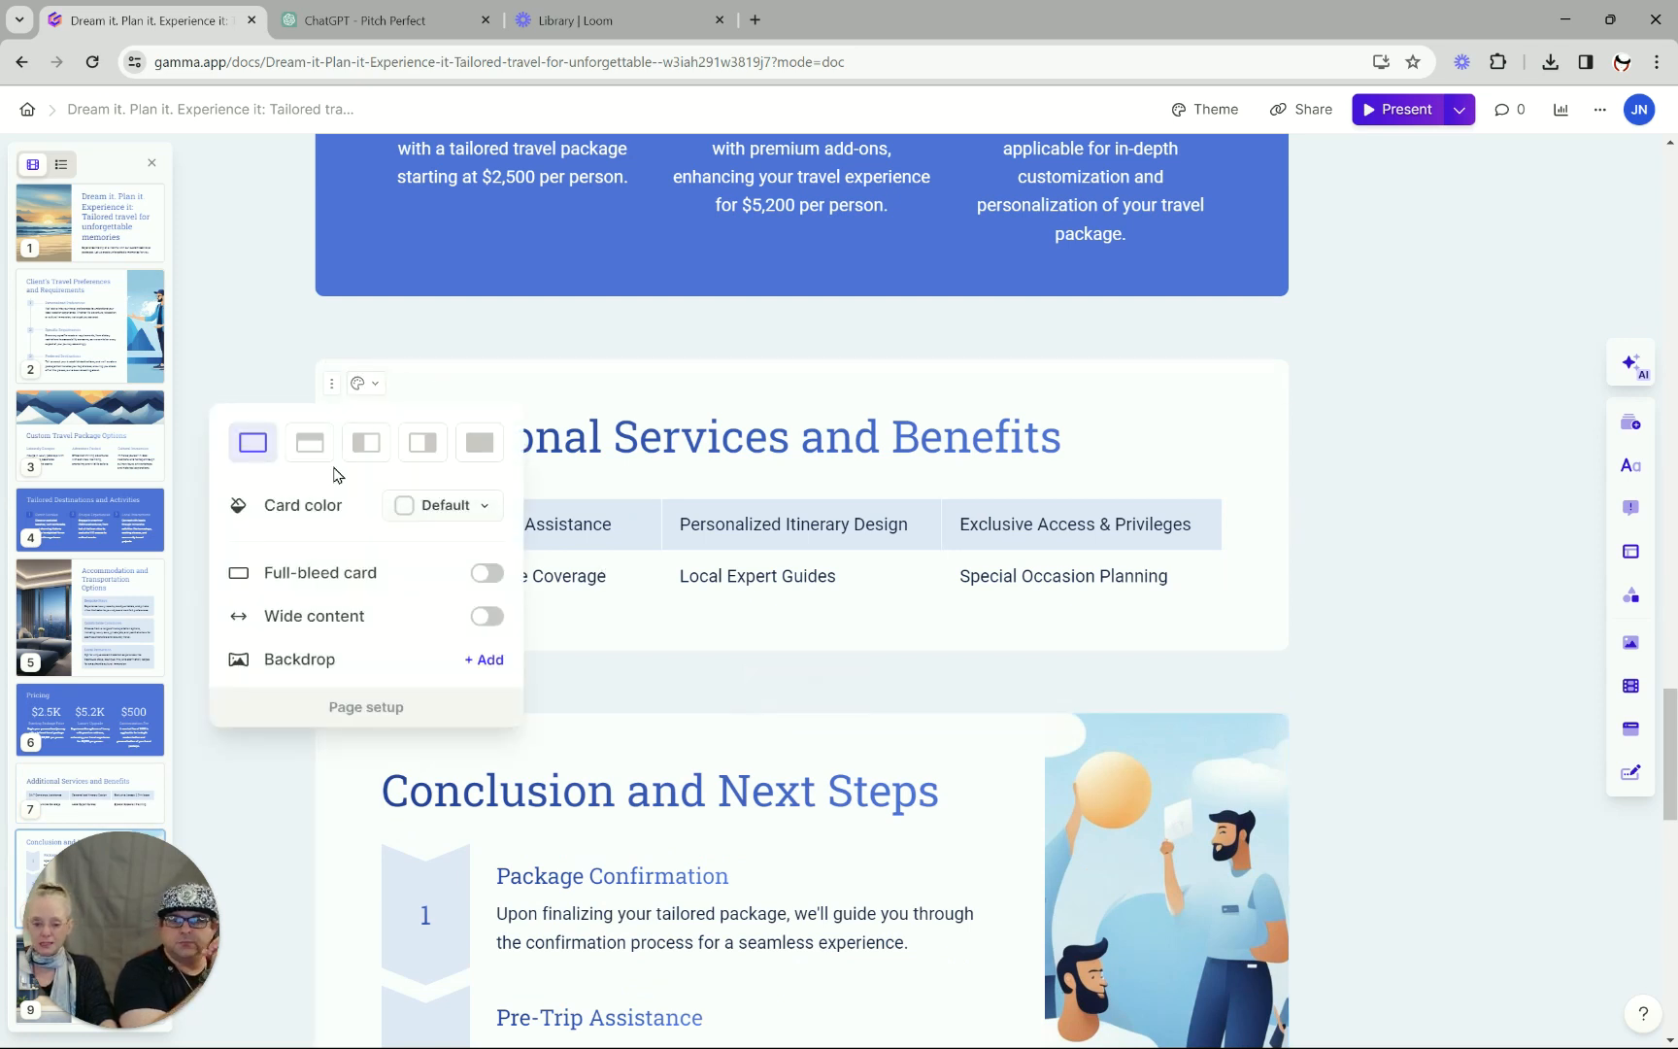
pyautogui.click(310, 443)
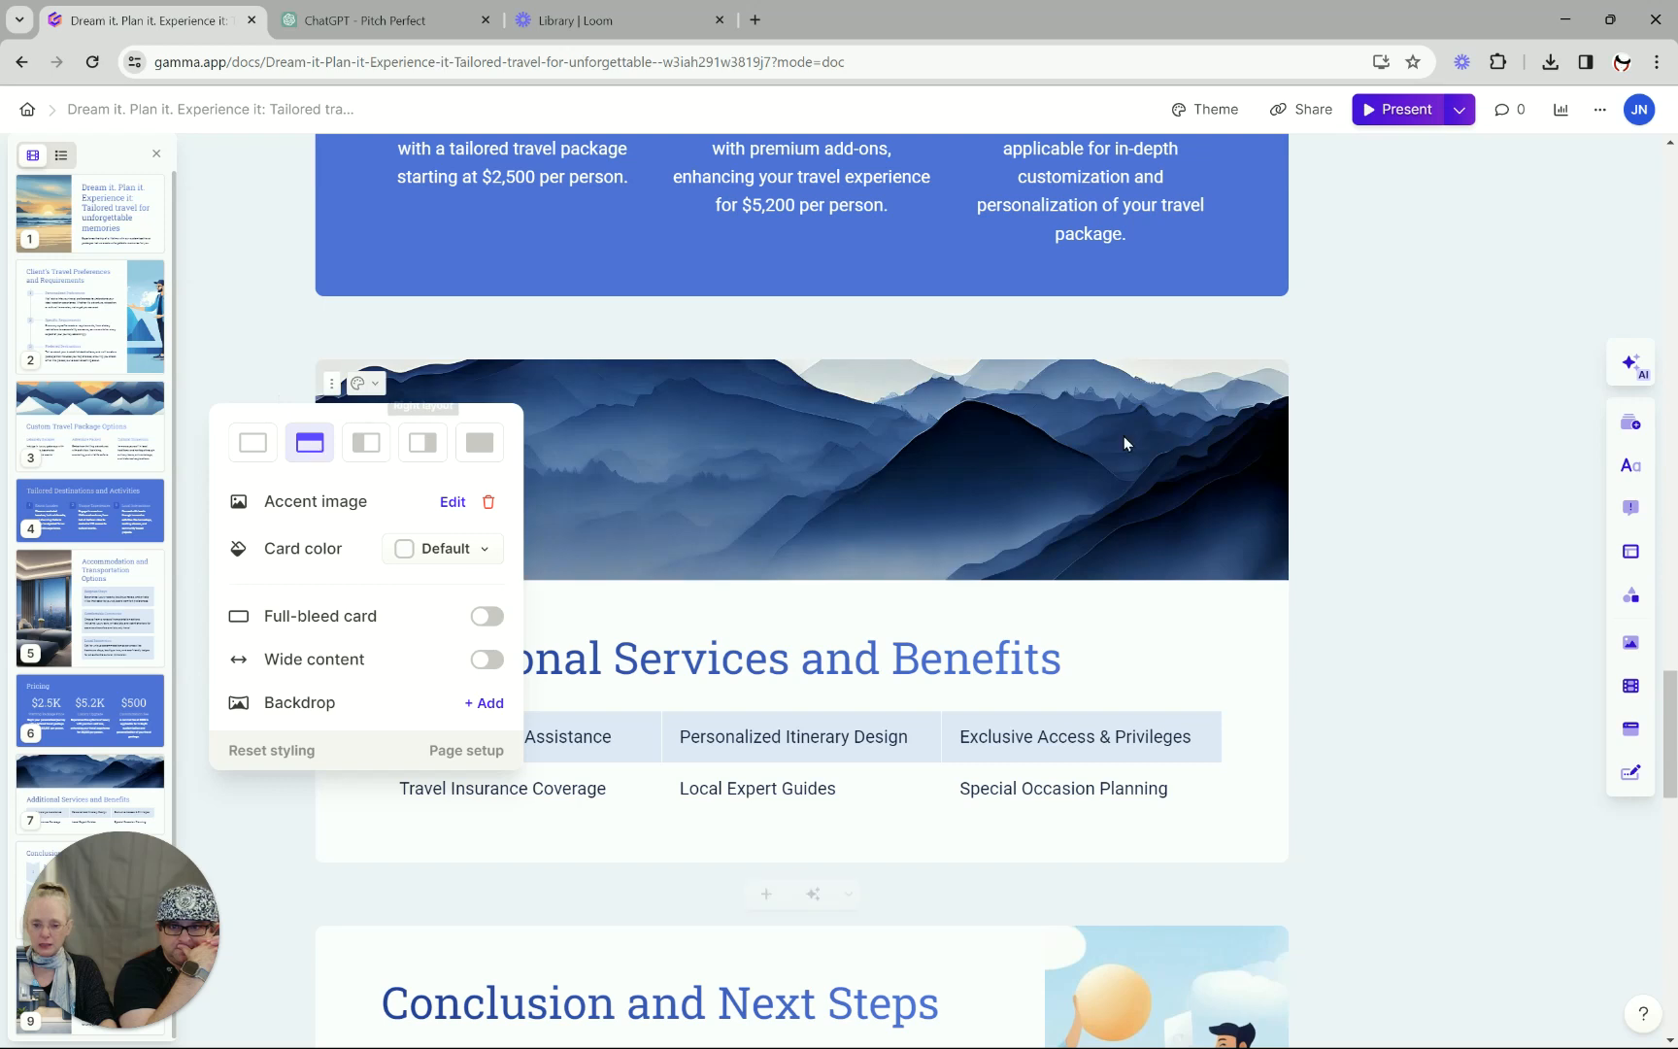
pyautogui.click(1386, 480)
# Review the remaining cards, present from the Contact Us card backwards to the Pricing card, and exit the presentation.
pyautogui.scroll(-5, 1380, 515)
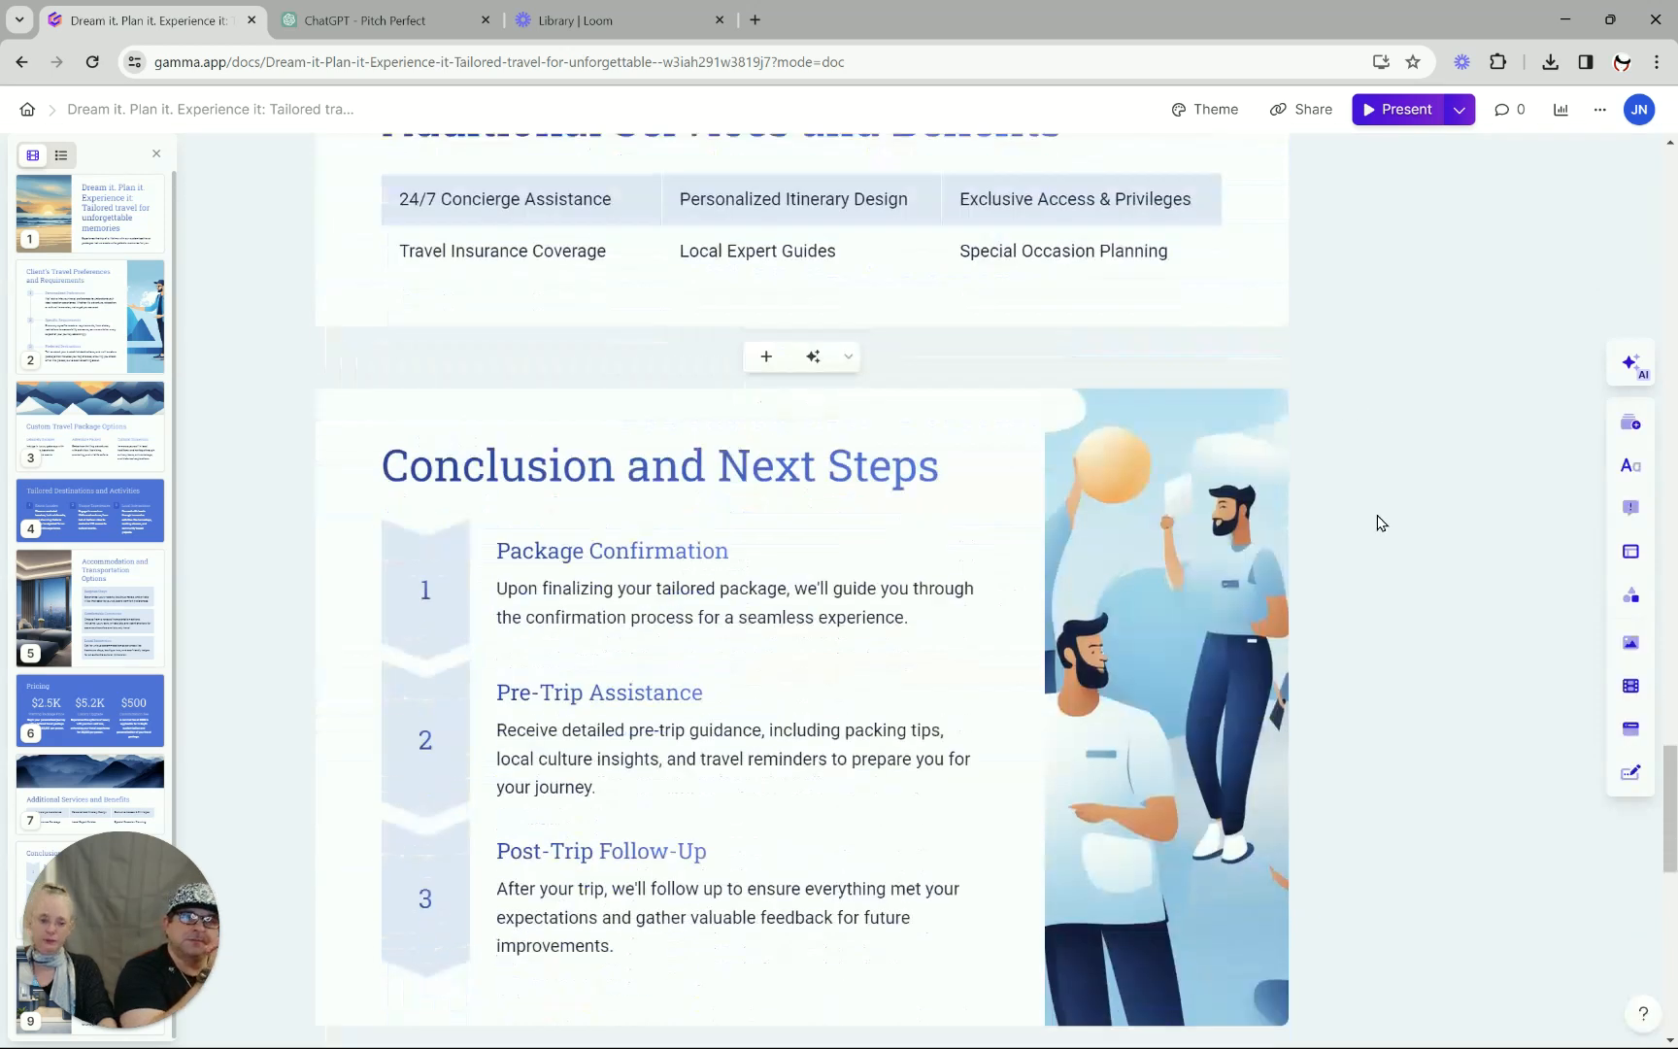
pyautogui.scroll(-1, 1379, 520)
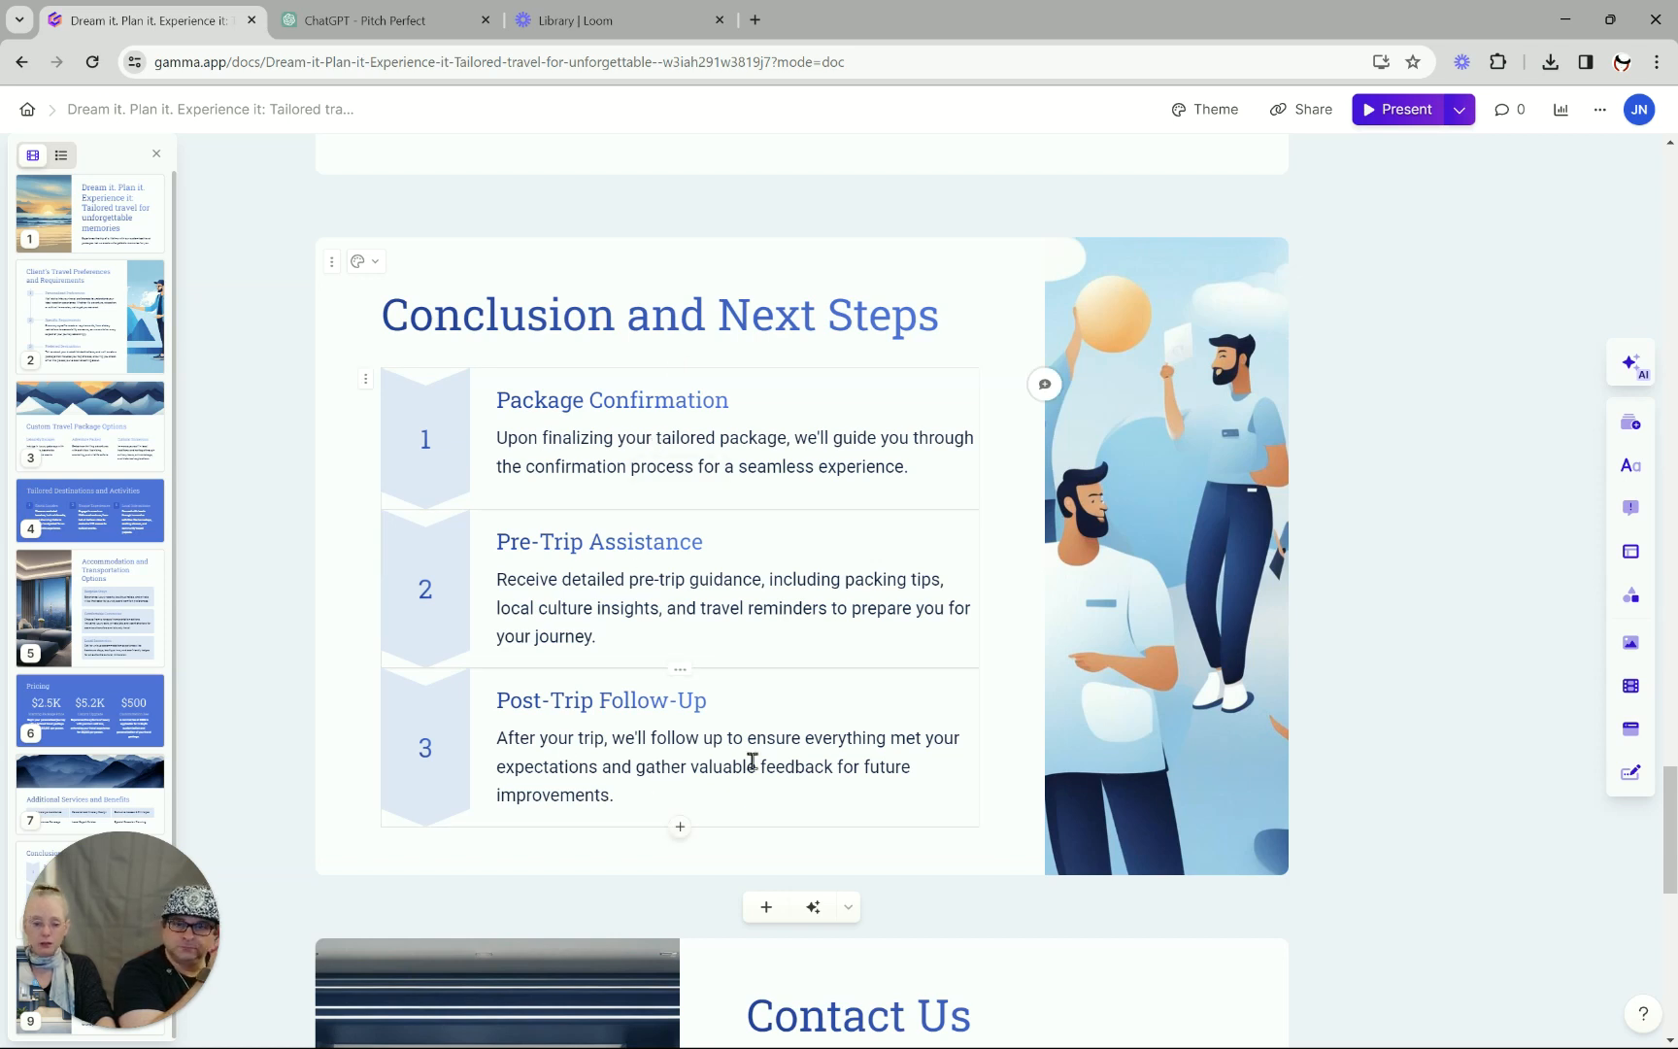
pyautogui.scroll(-7, 752, 762)
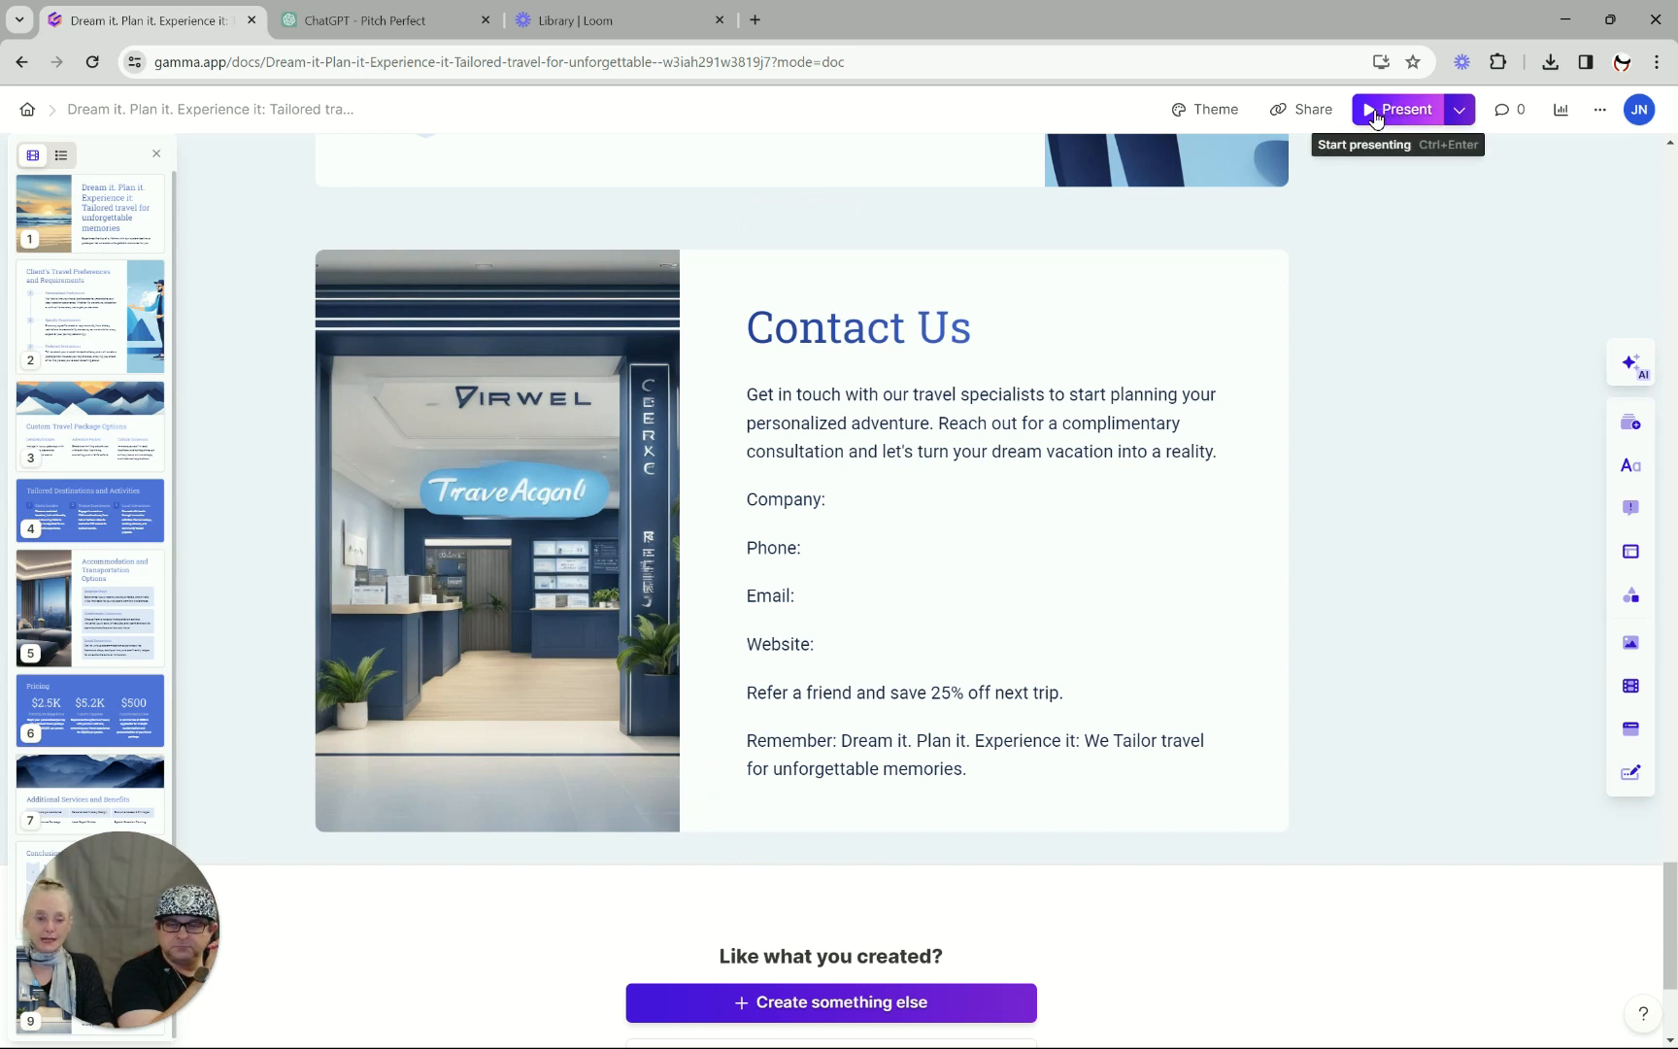
pyautogui.click(1375, 116)
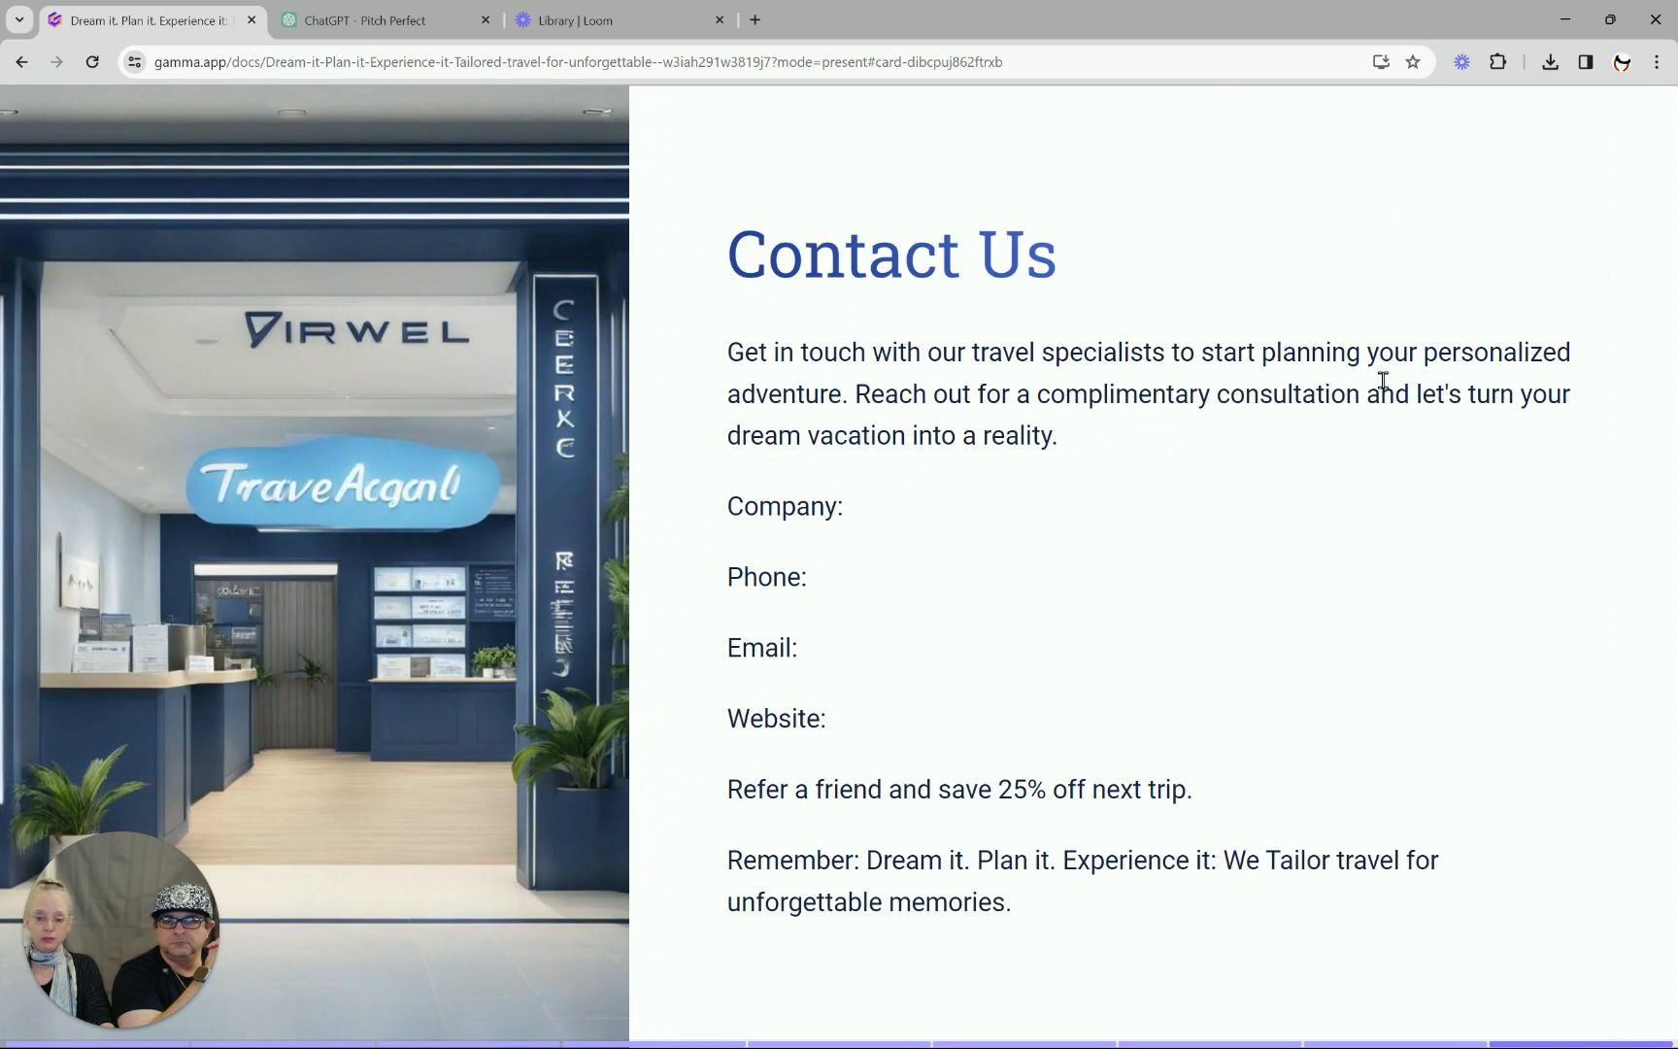
pyautogui.press('Left')
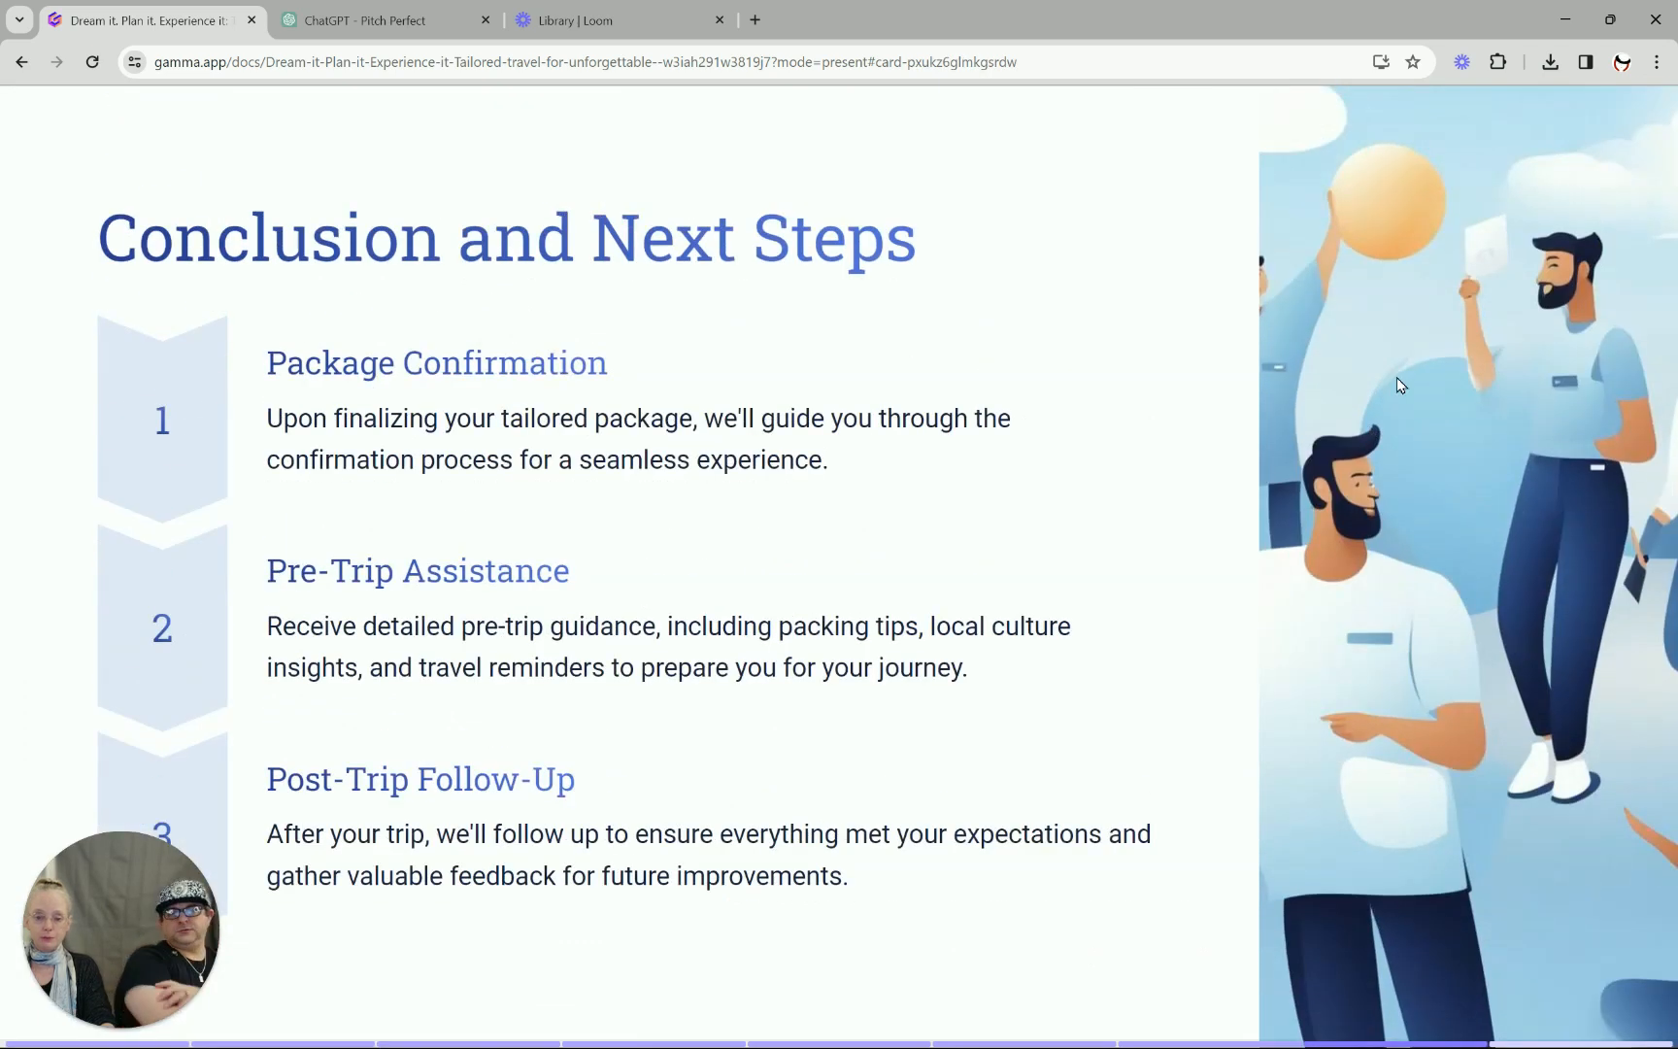
pyautogui.press('Left')
pyautogui.press('Left')
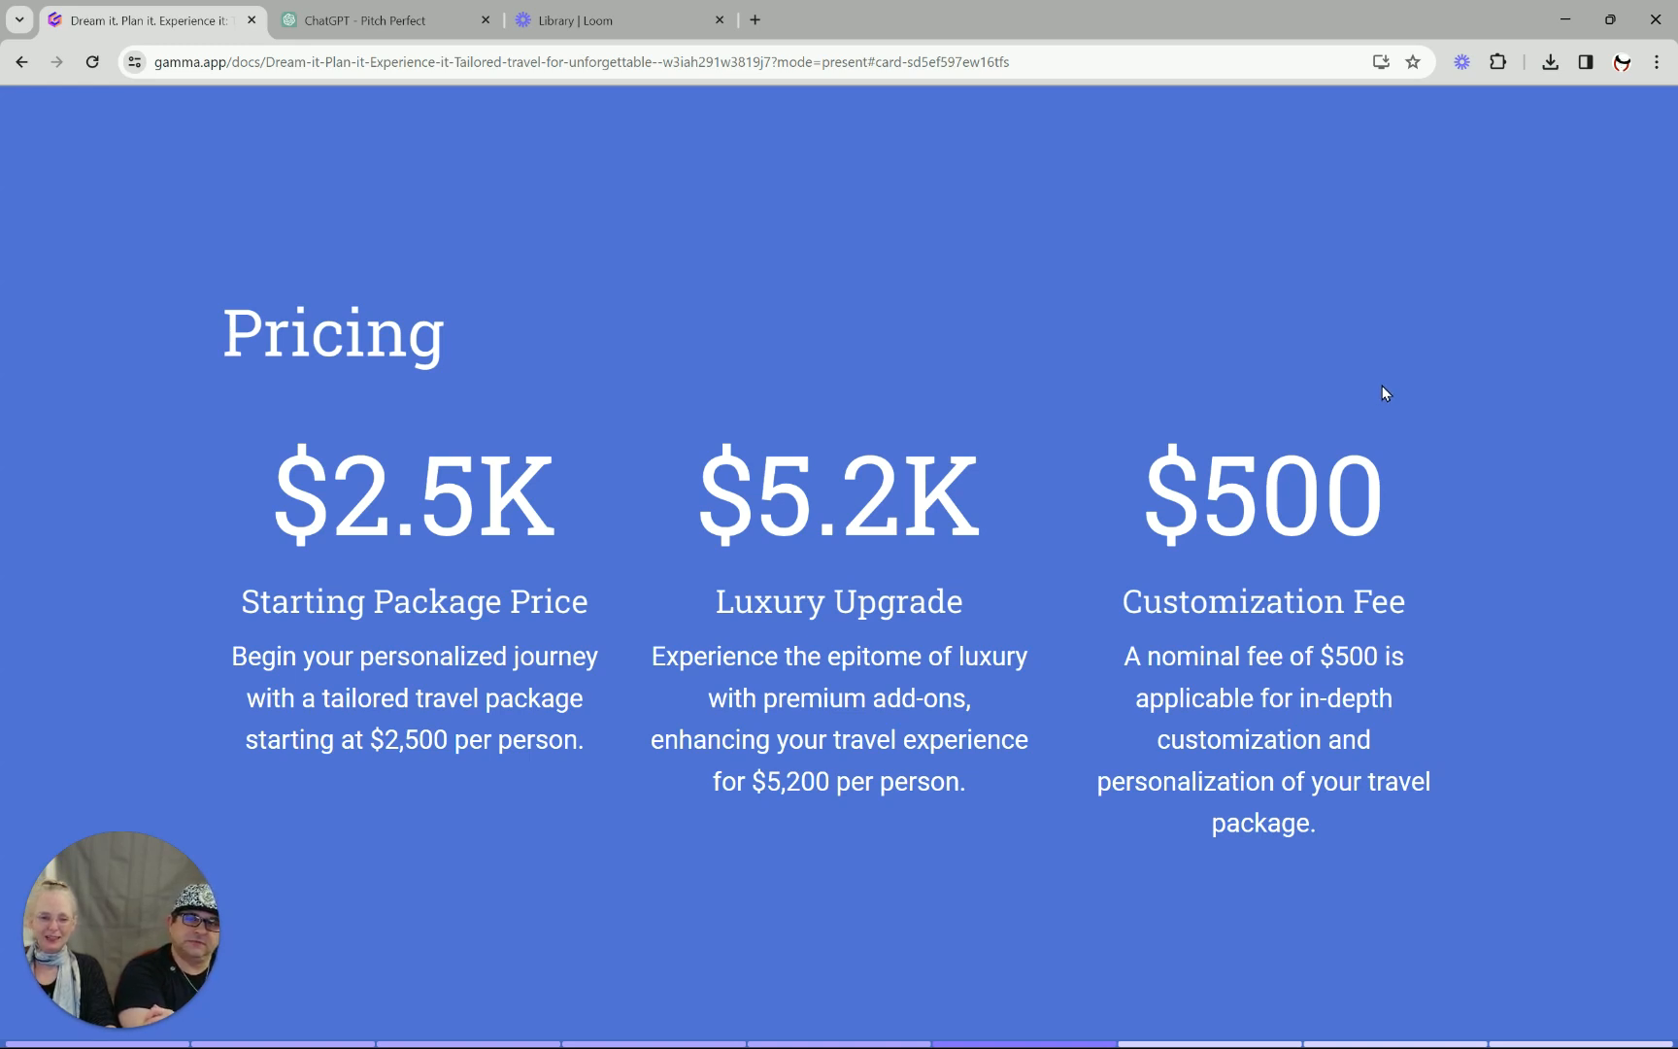
pyautogui.press('Escape')
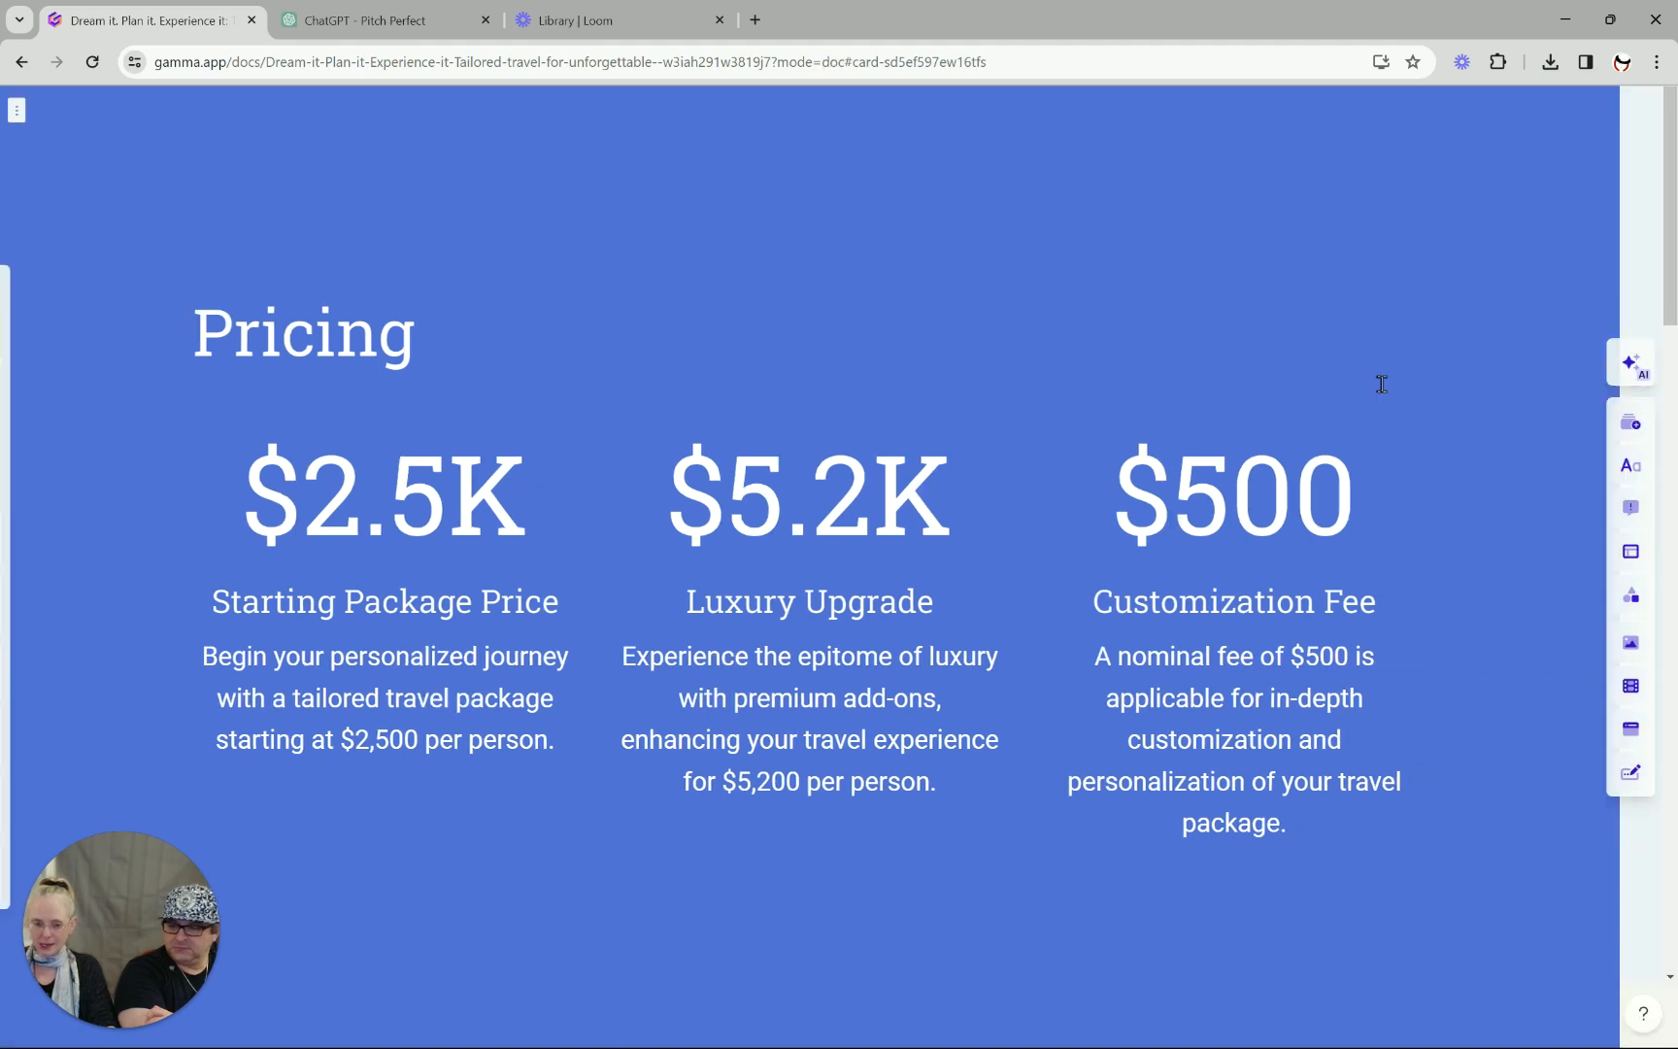
# Present the deck in this tab from the title card through every card to Contact Us, and exit the presentation.
pyautogui.scroll(15, 1326, 388)
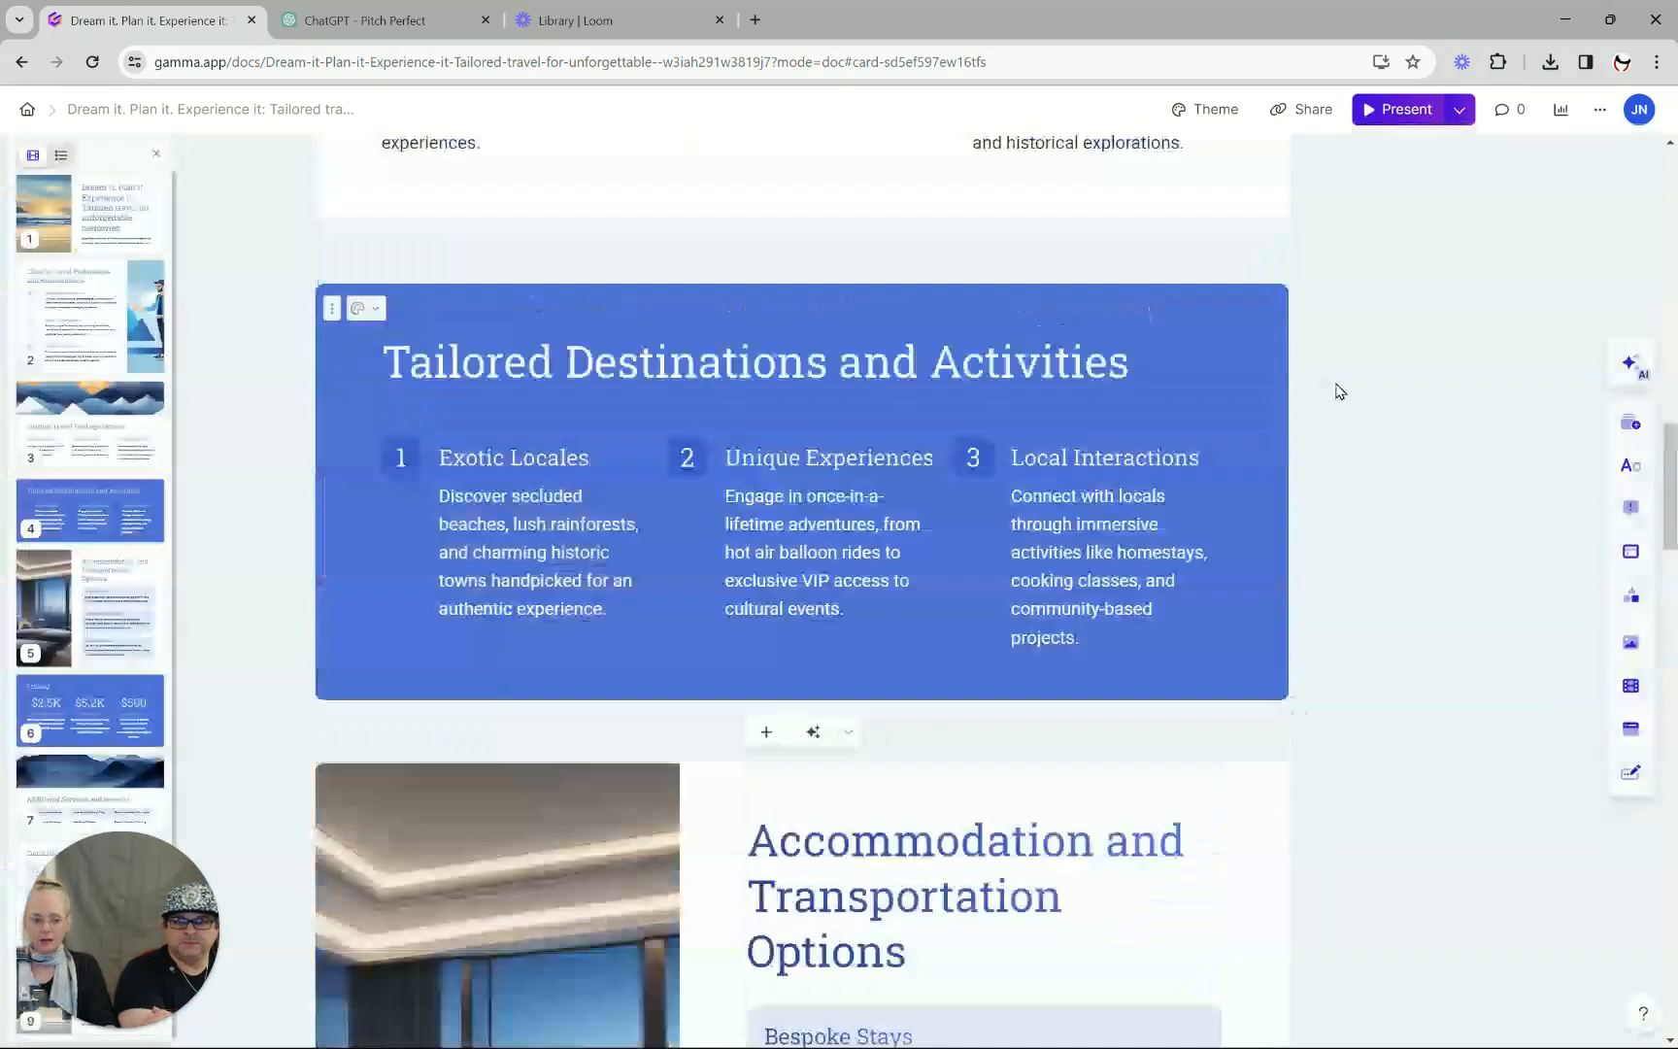
pyautogui.scroll(15, 1335, 390)
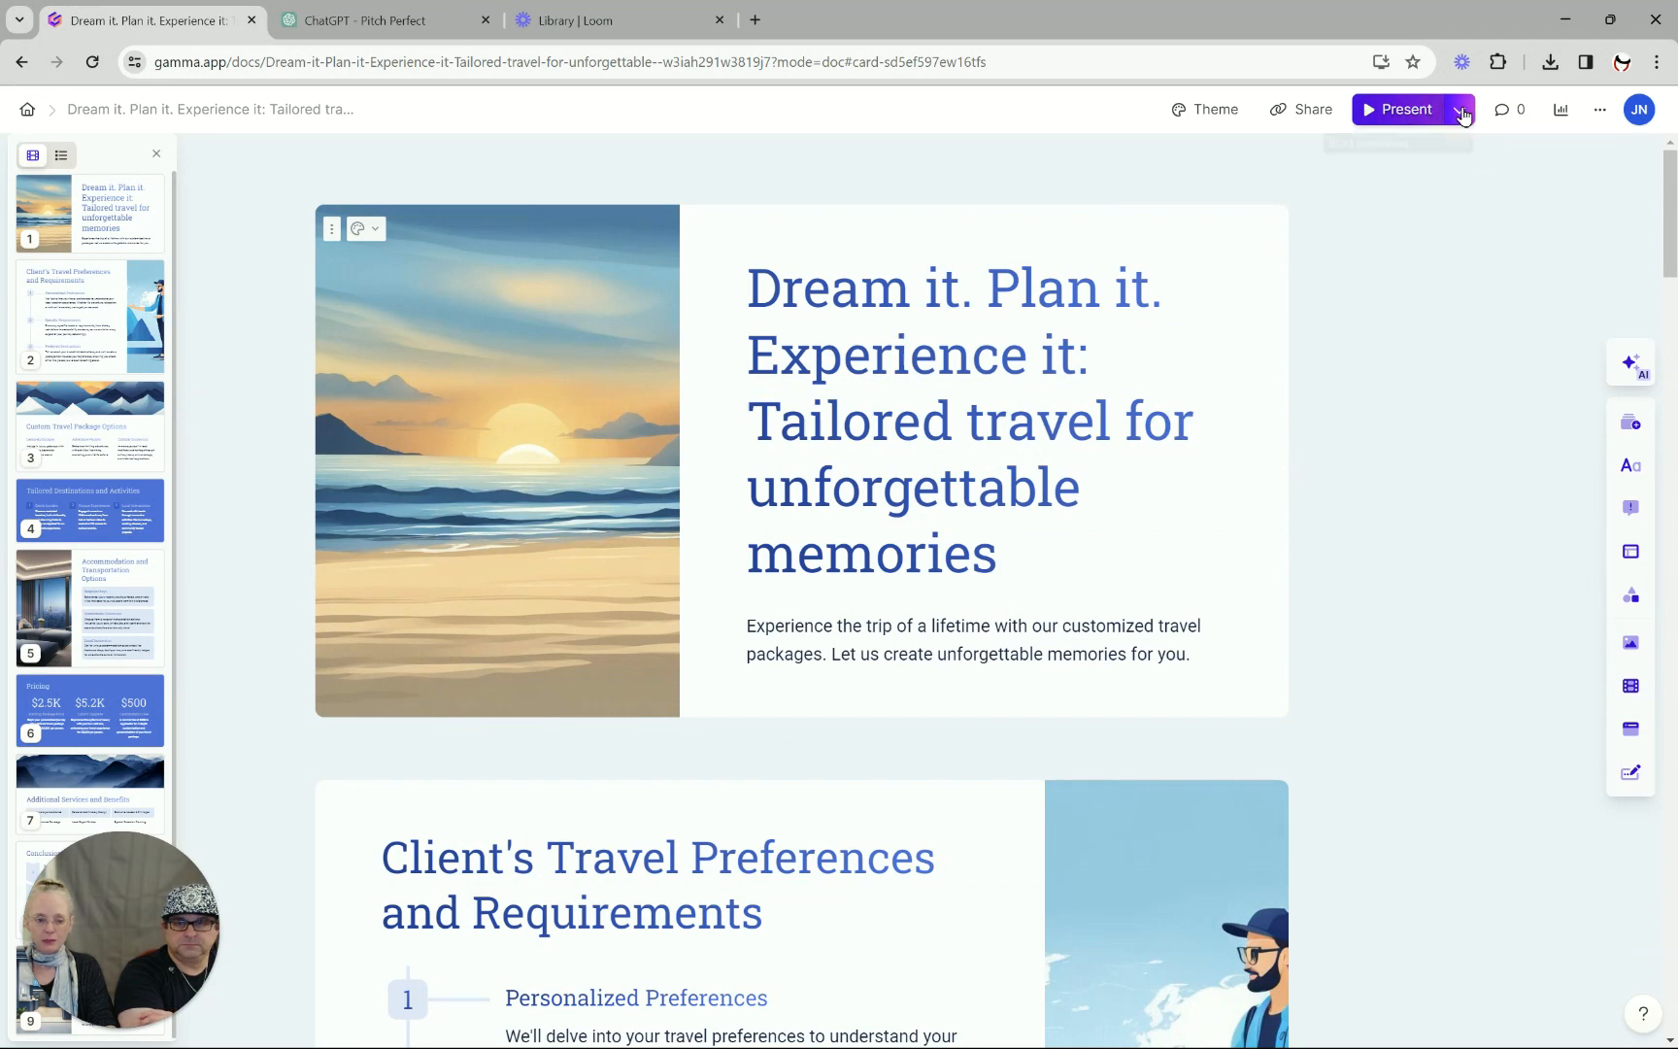
pyautogui.click(1462, 113)
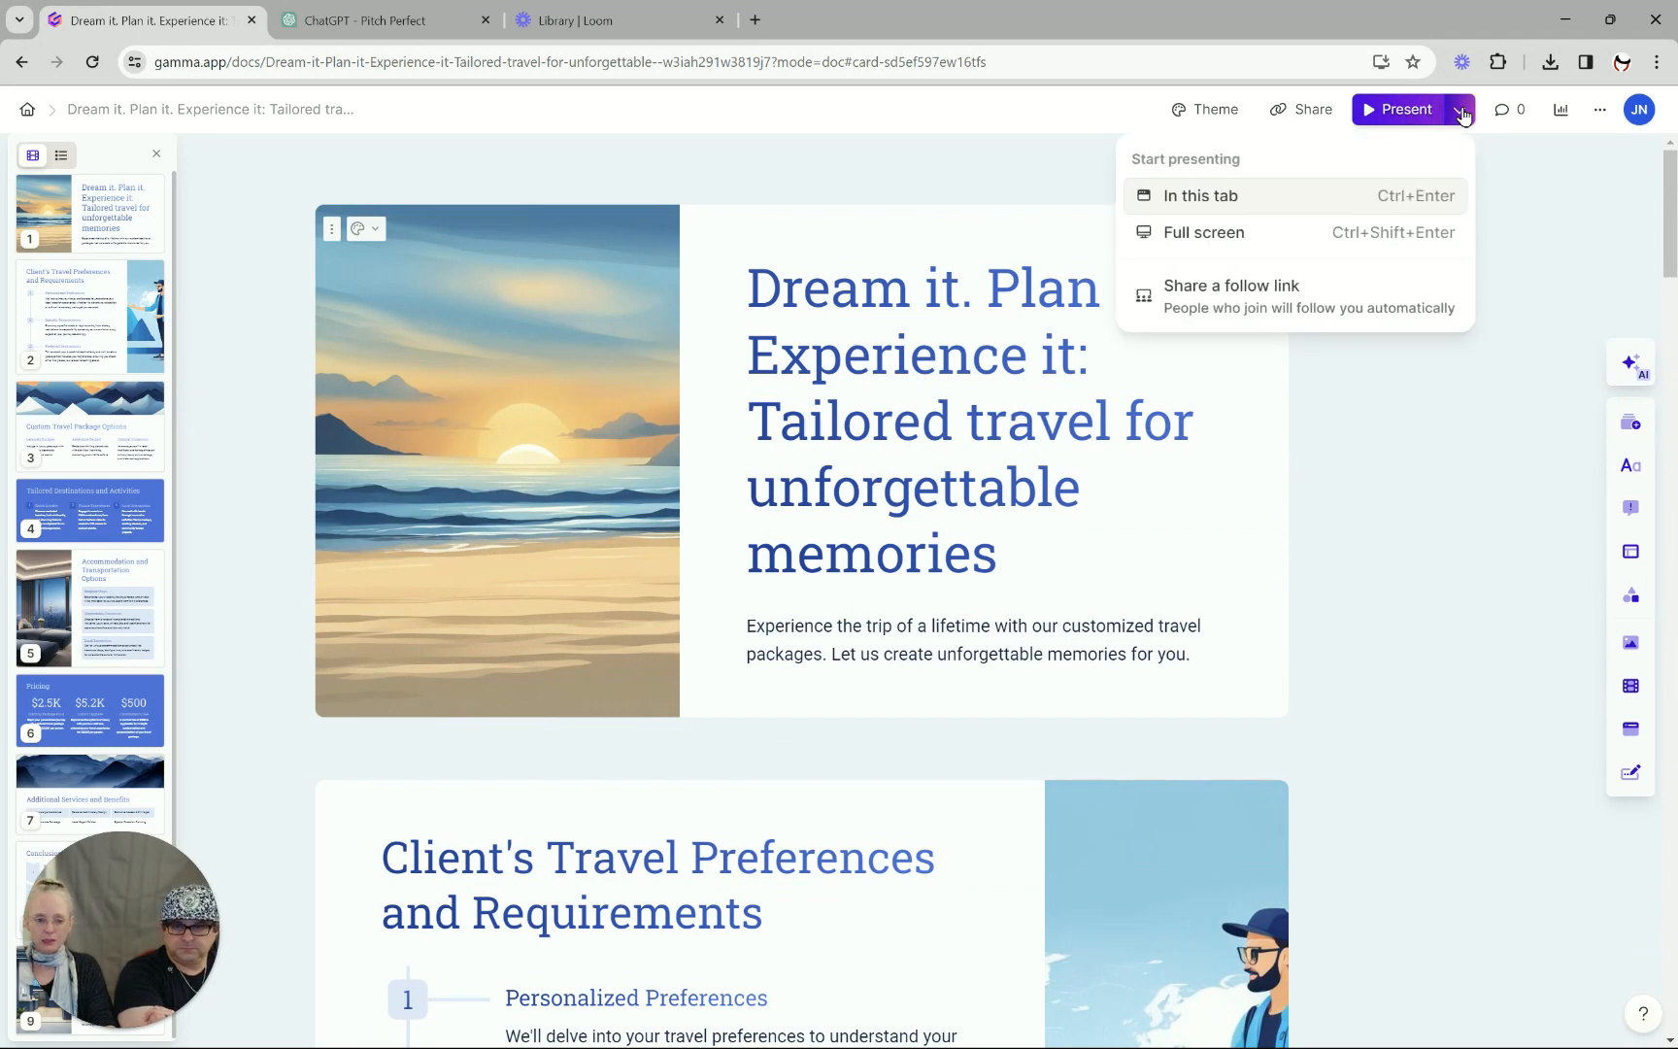
pyautogui.click(1296, 204)
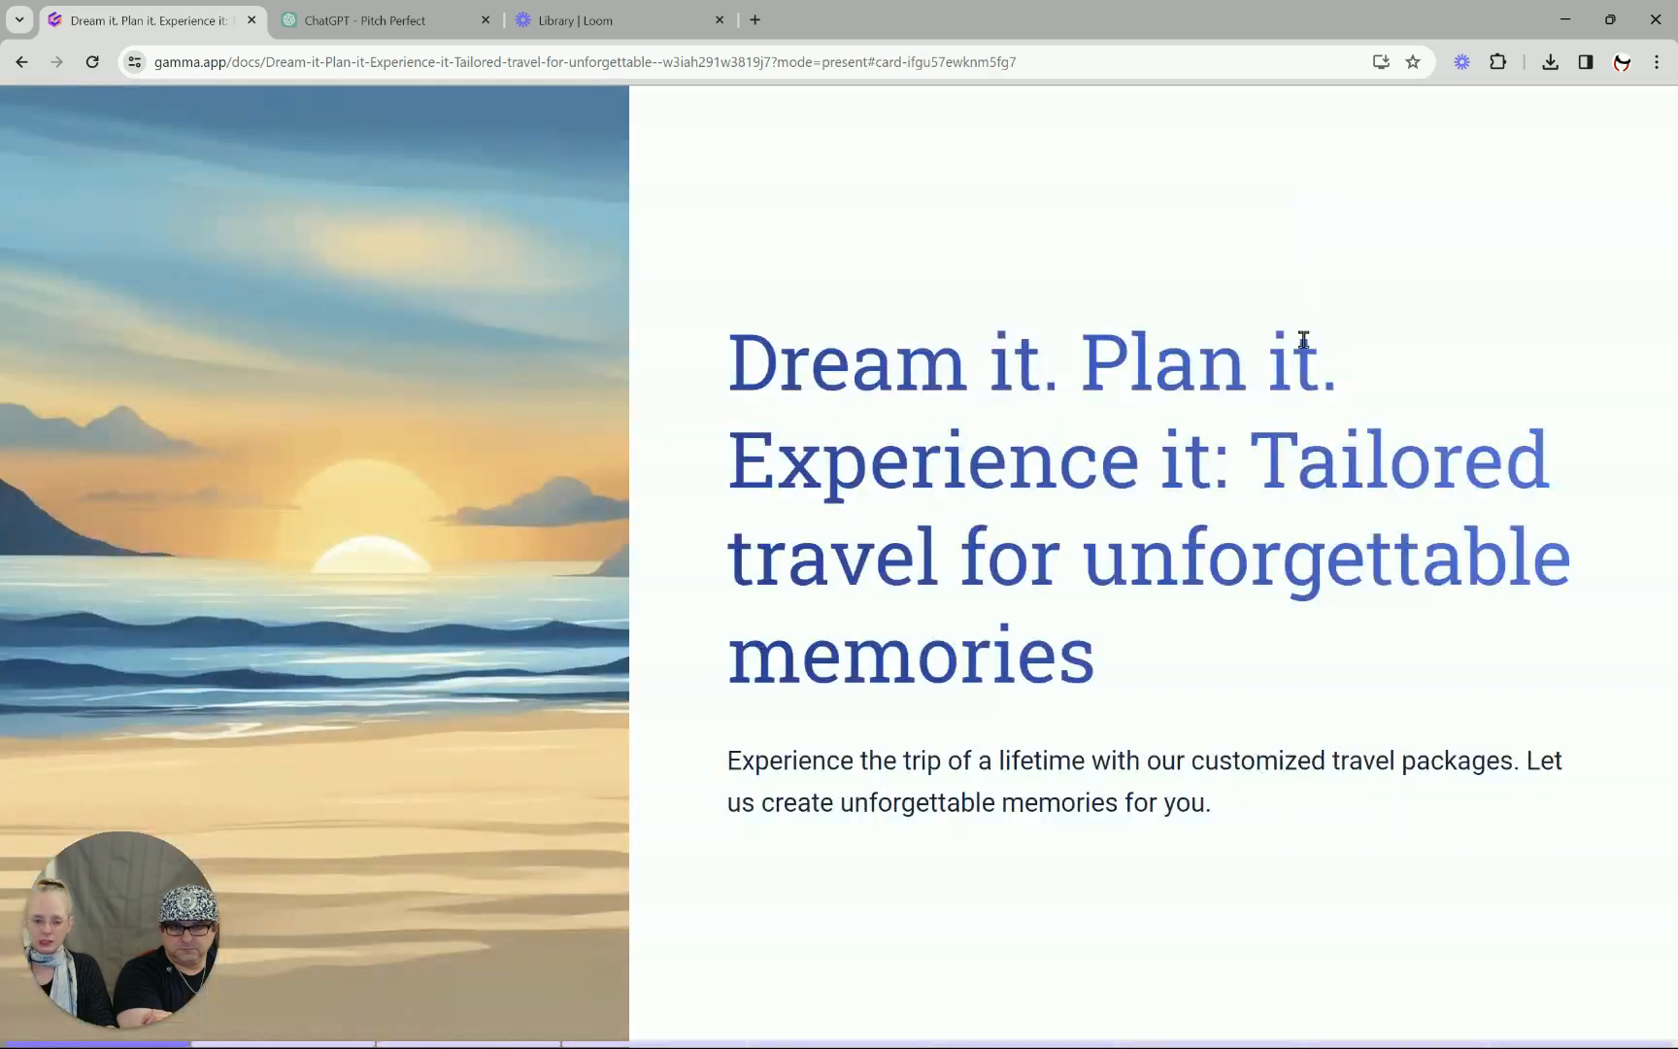
pyautogui.press('Right')
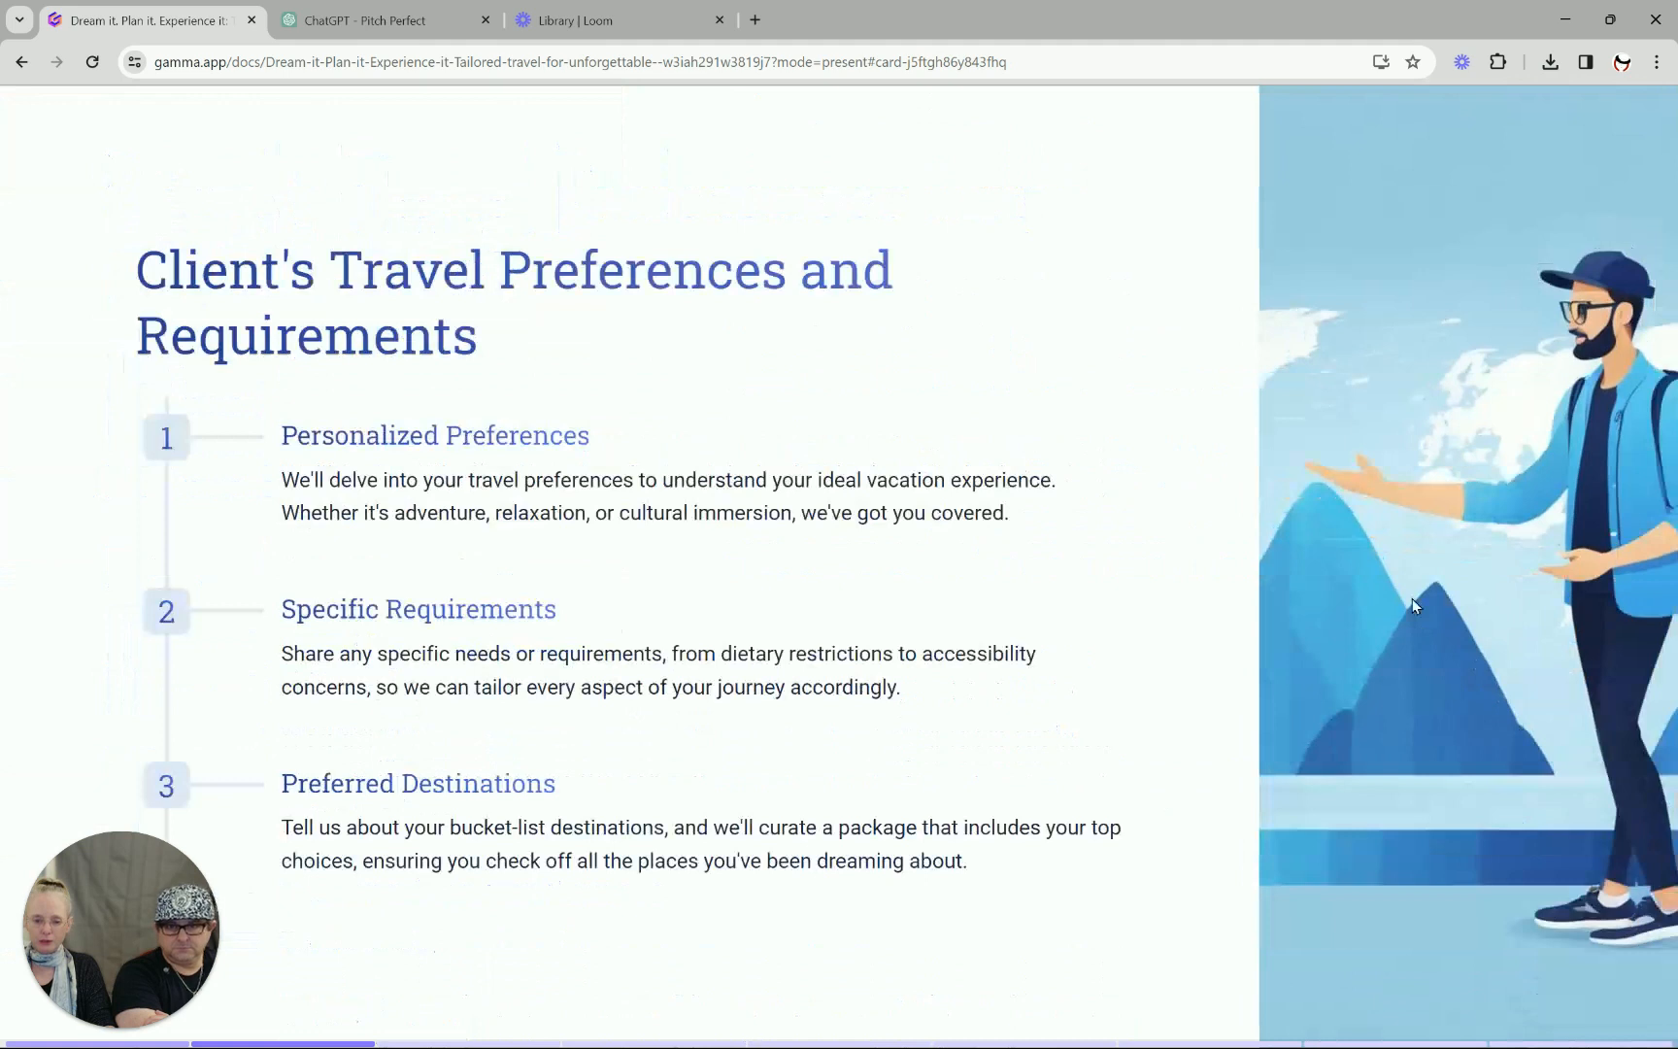
pyautogui.press('Right')
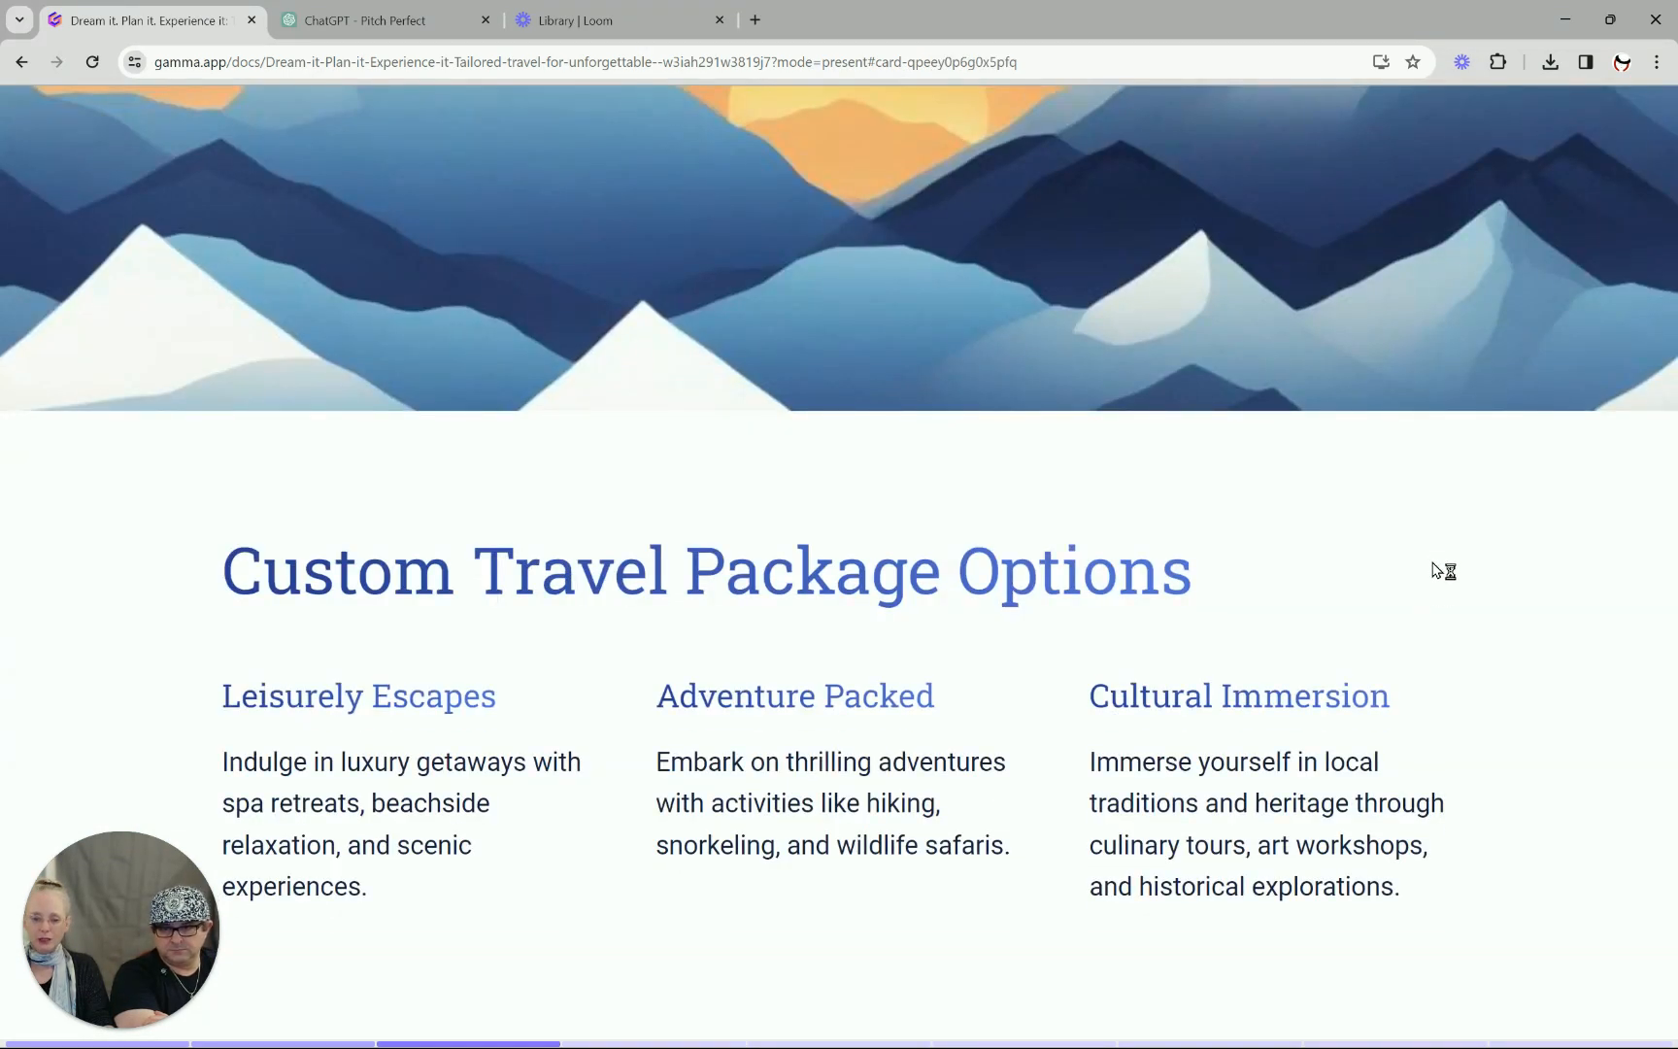
pyautogui.press('Right')
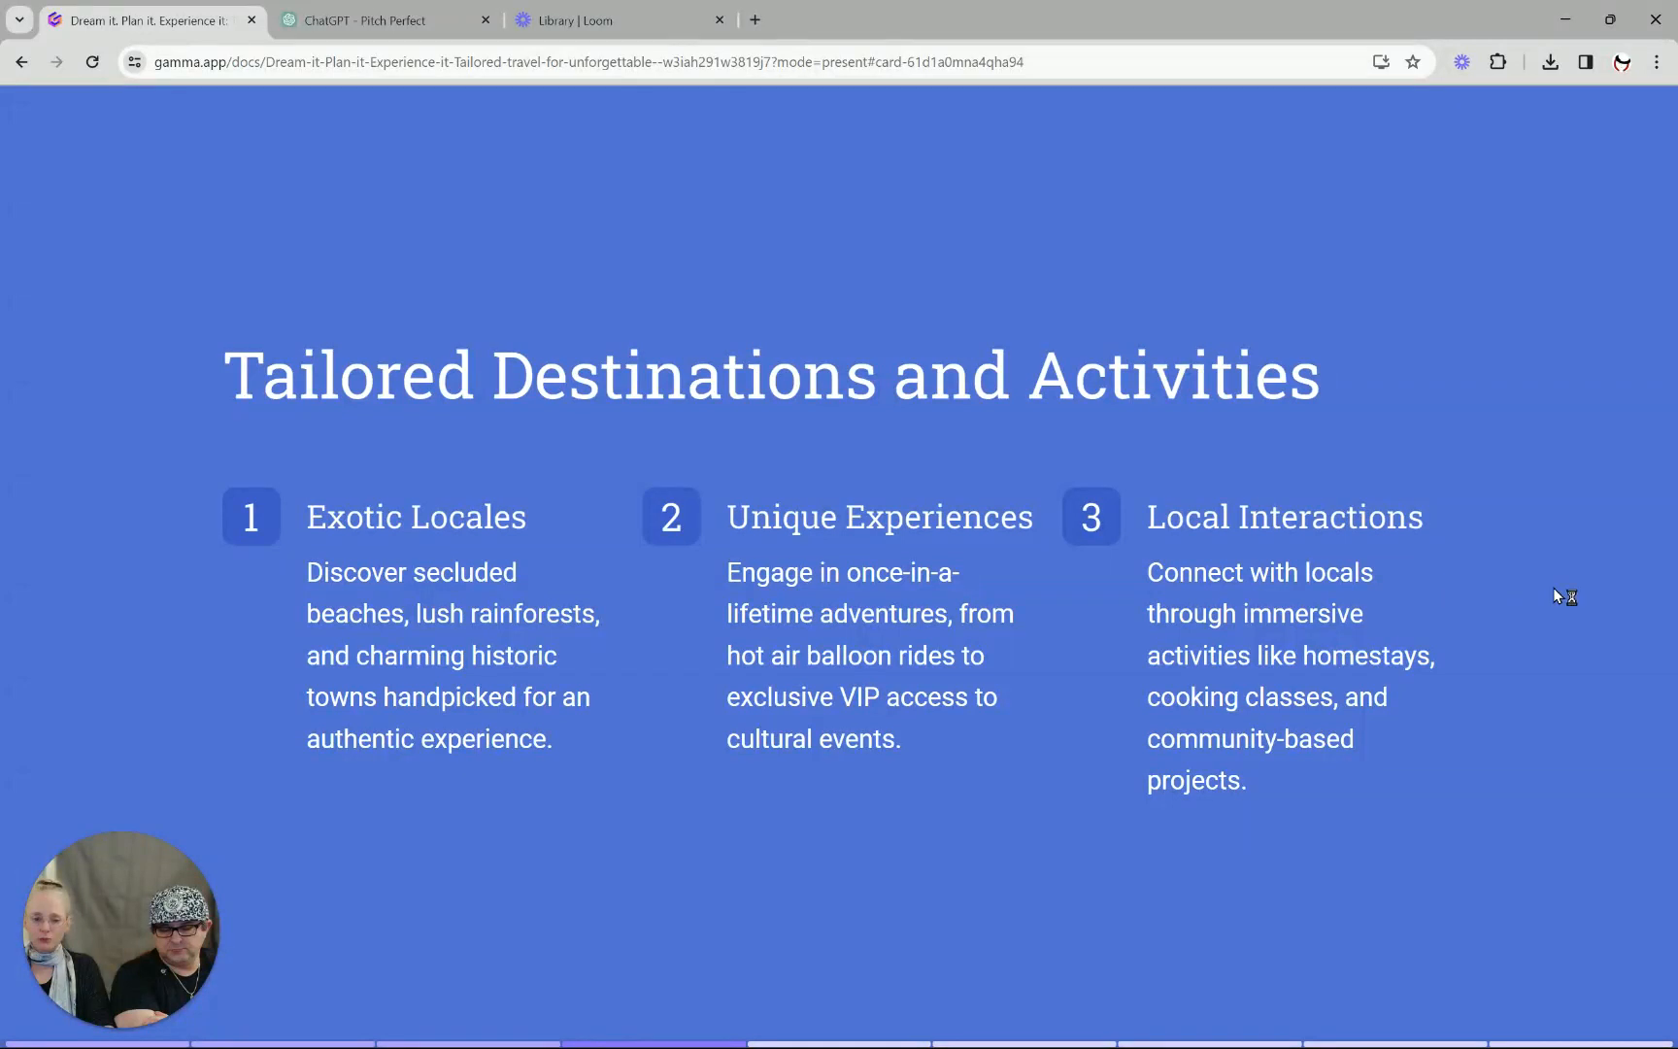
pyautogui.press('Right')
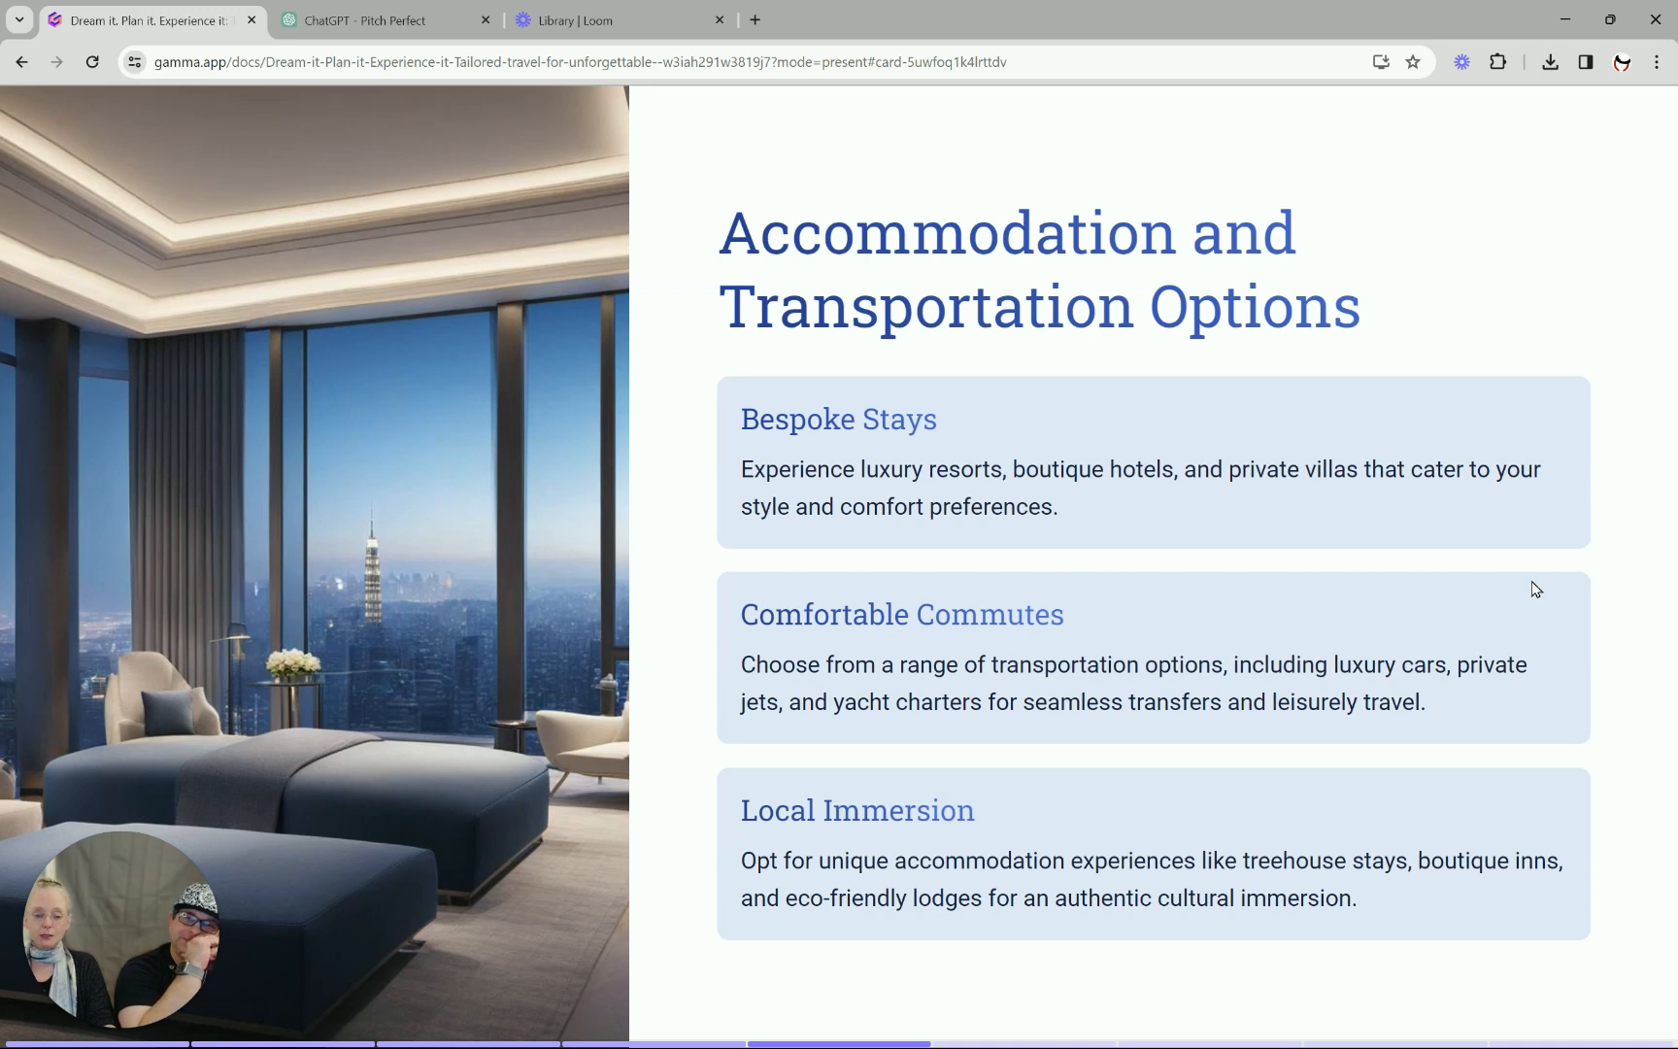
pyautogui.press('Right')
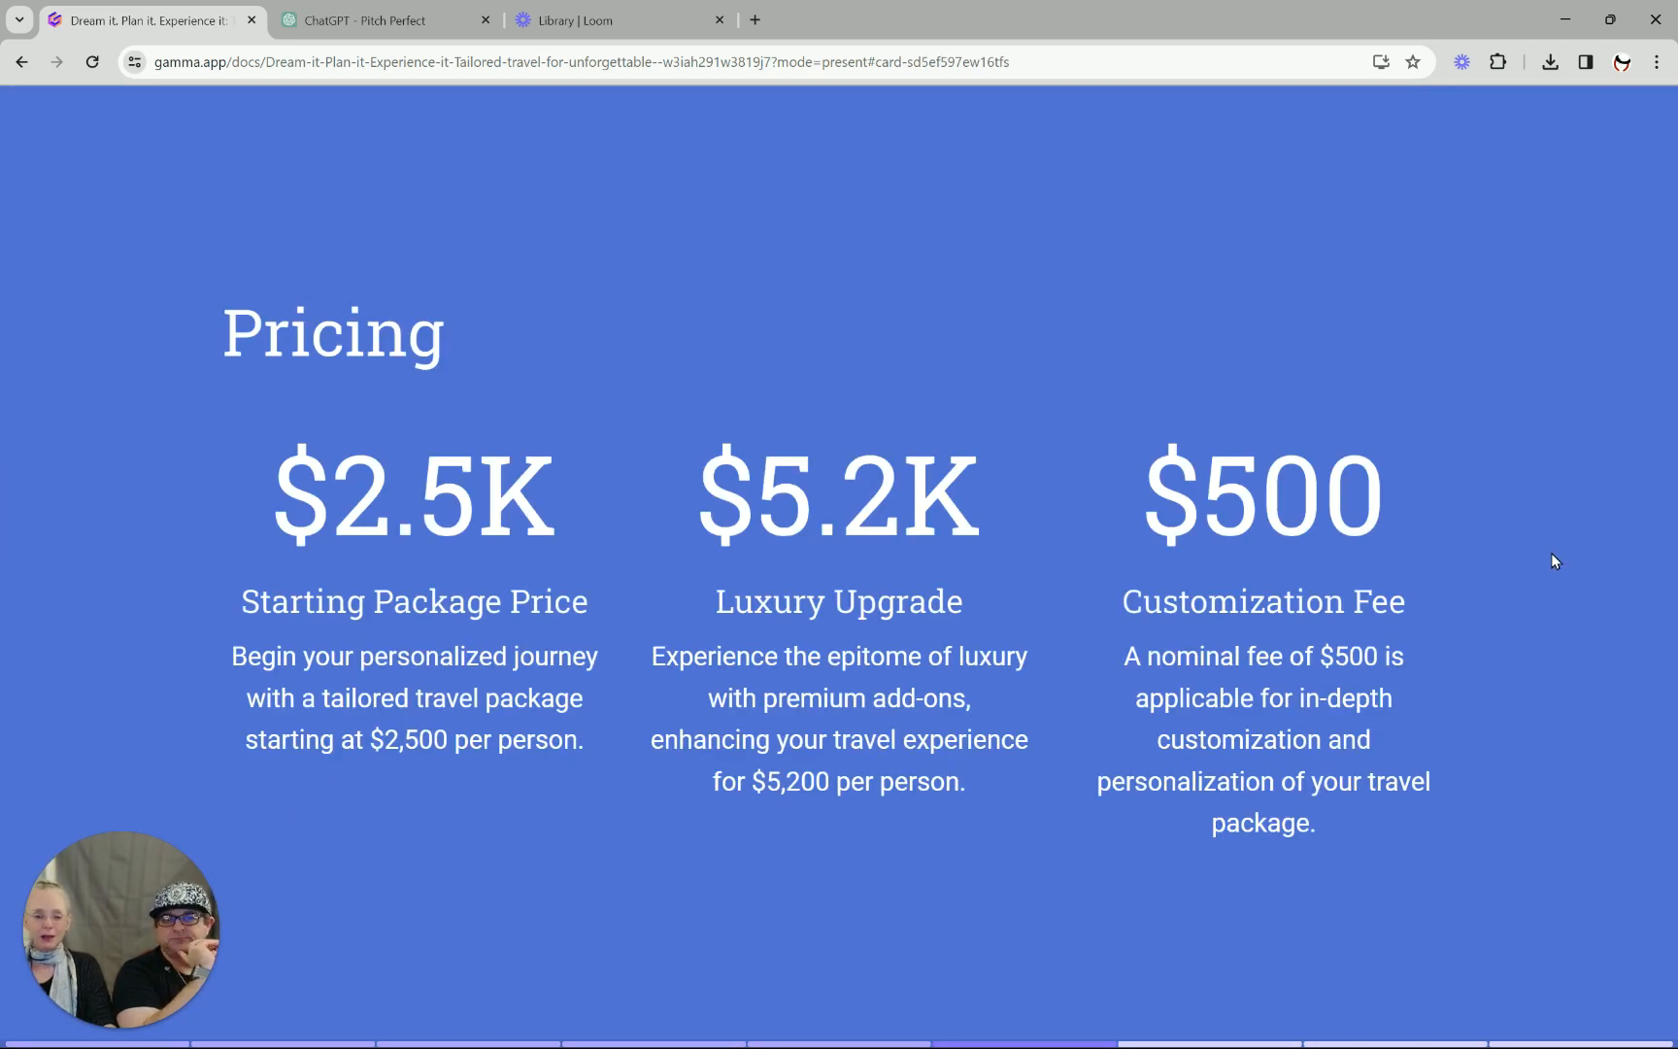
pyautogui.press('Right')
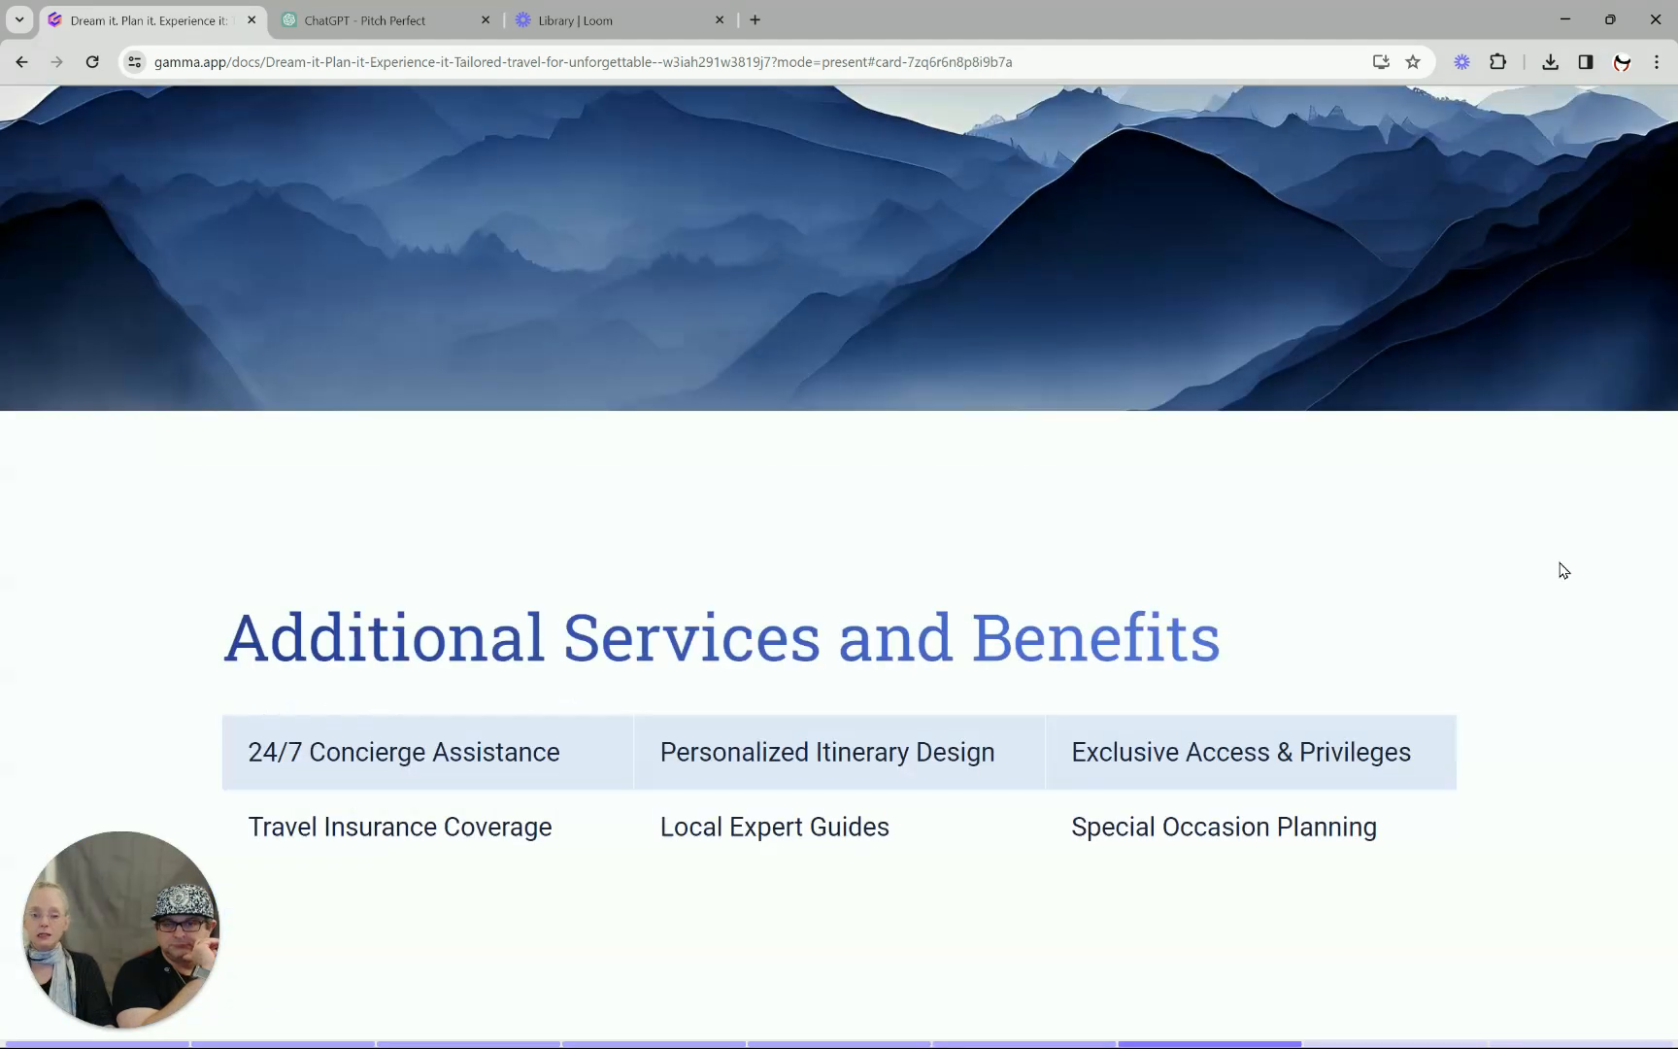
pyautogui.press('Right')
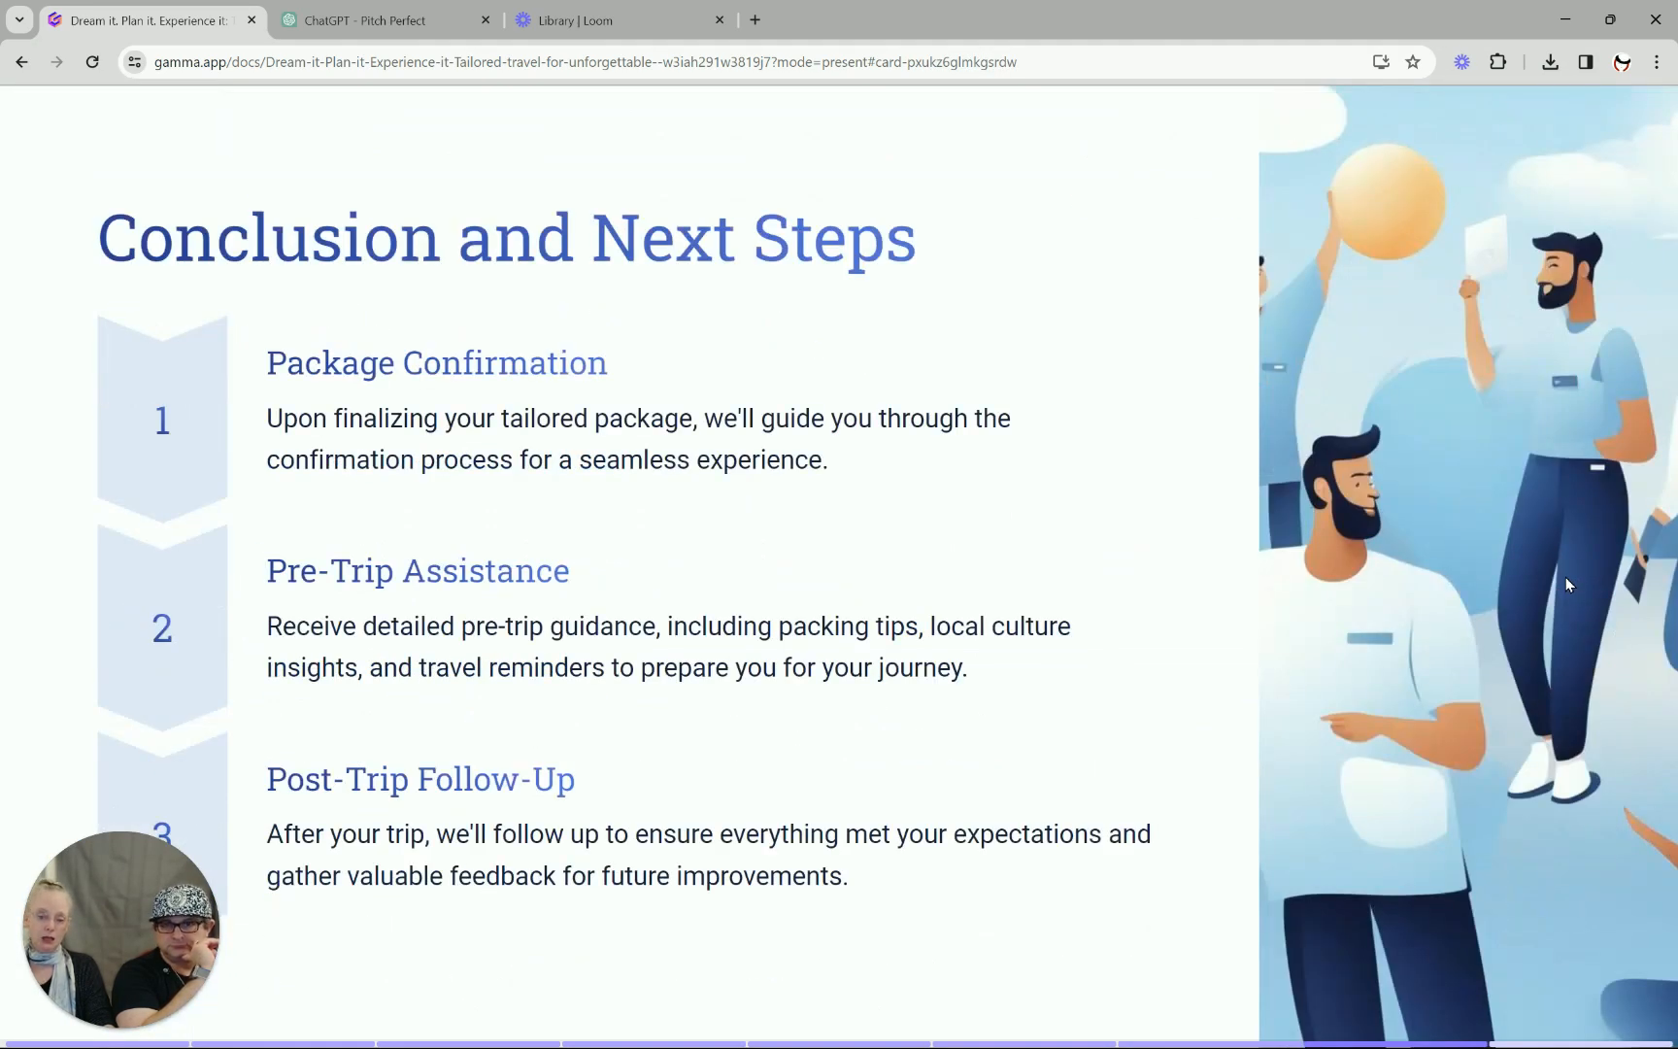
pyautogui.press('Right')
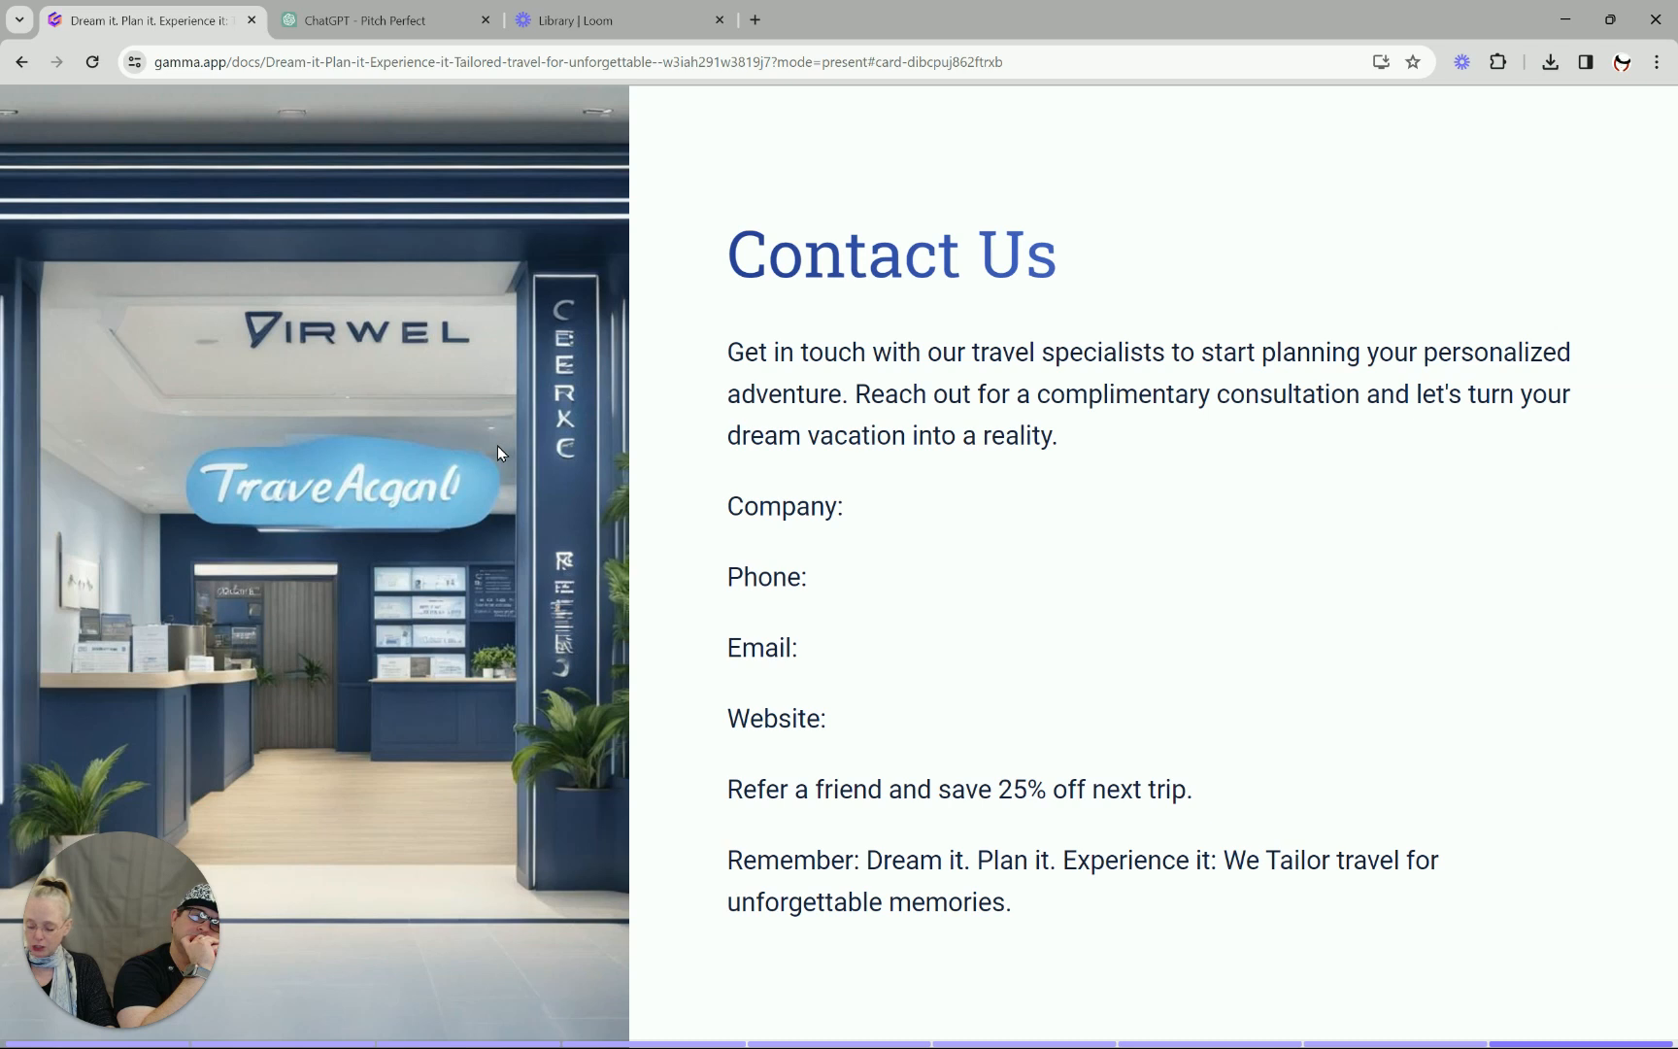
pyautogui.press('Escape')
# Set the card size to 16:9 in the page setup and close the setup.
pyautogui.scroll(-4, 498, 445)
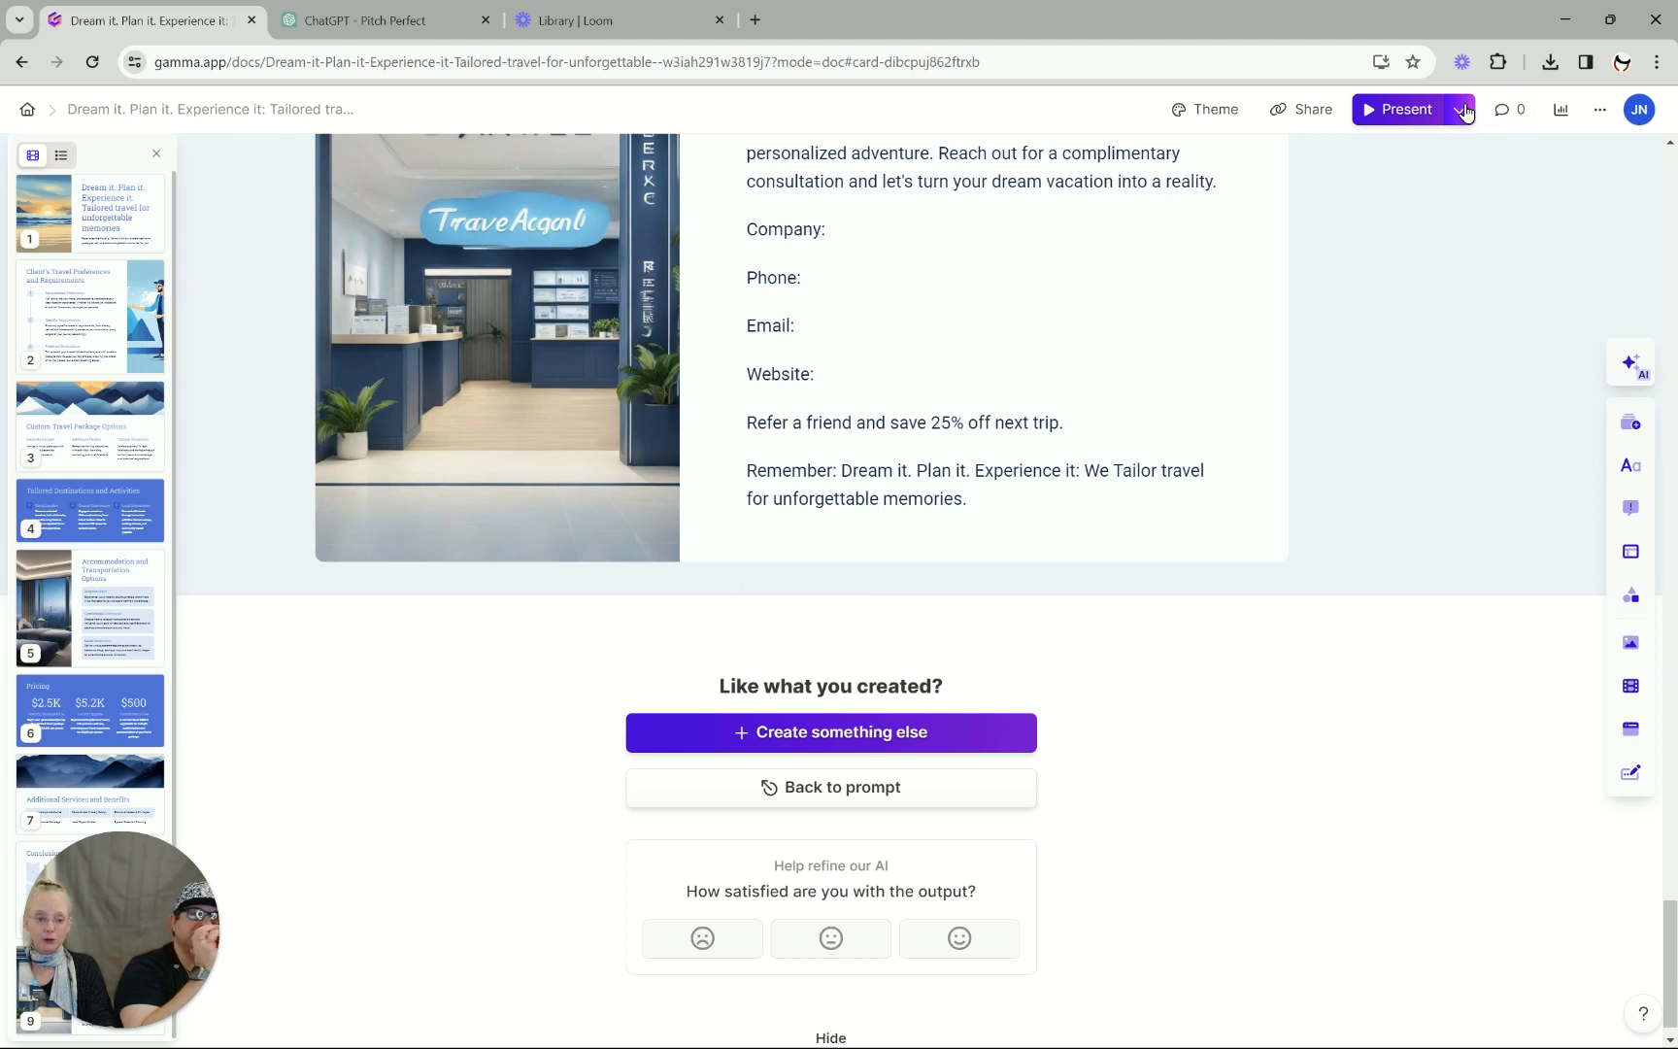
pyautogui.click(1600, 110)
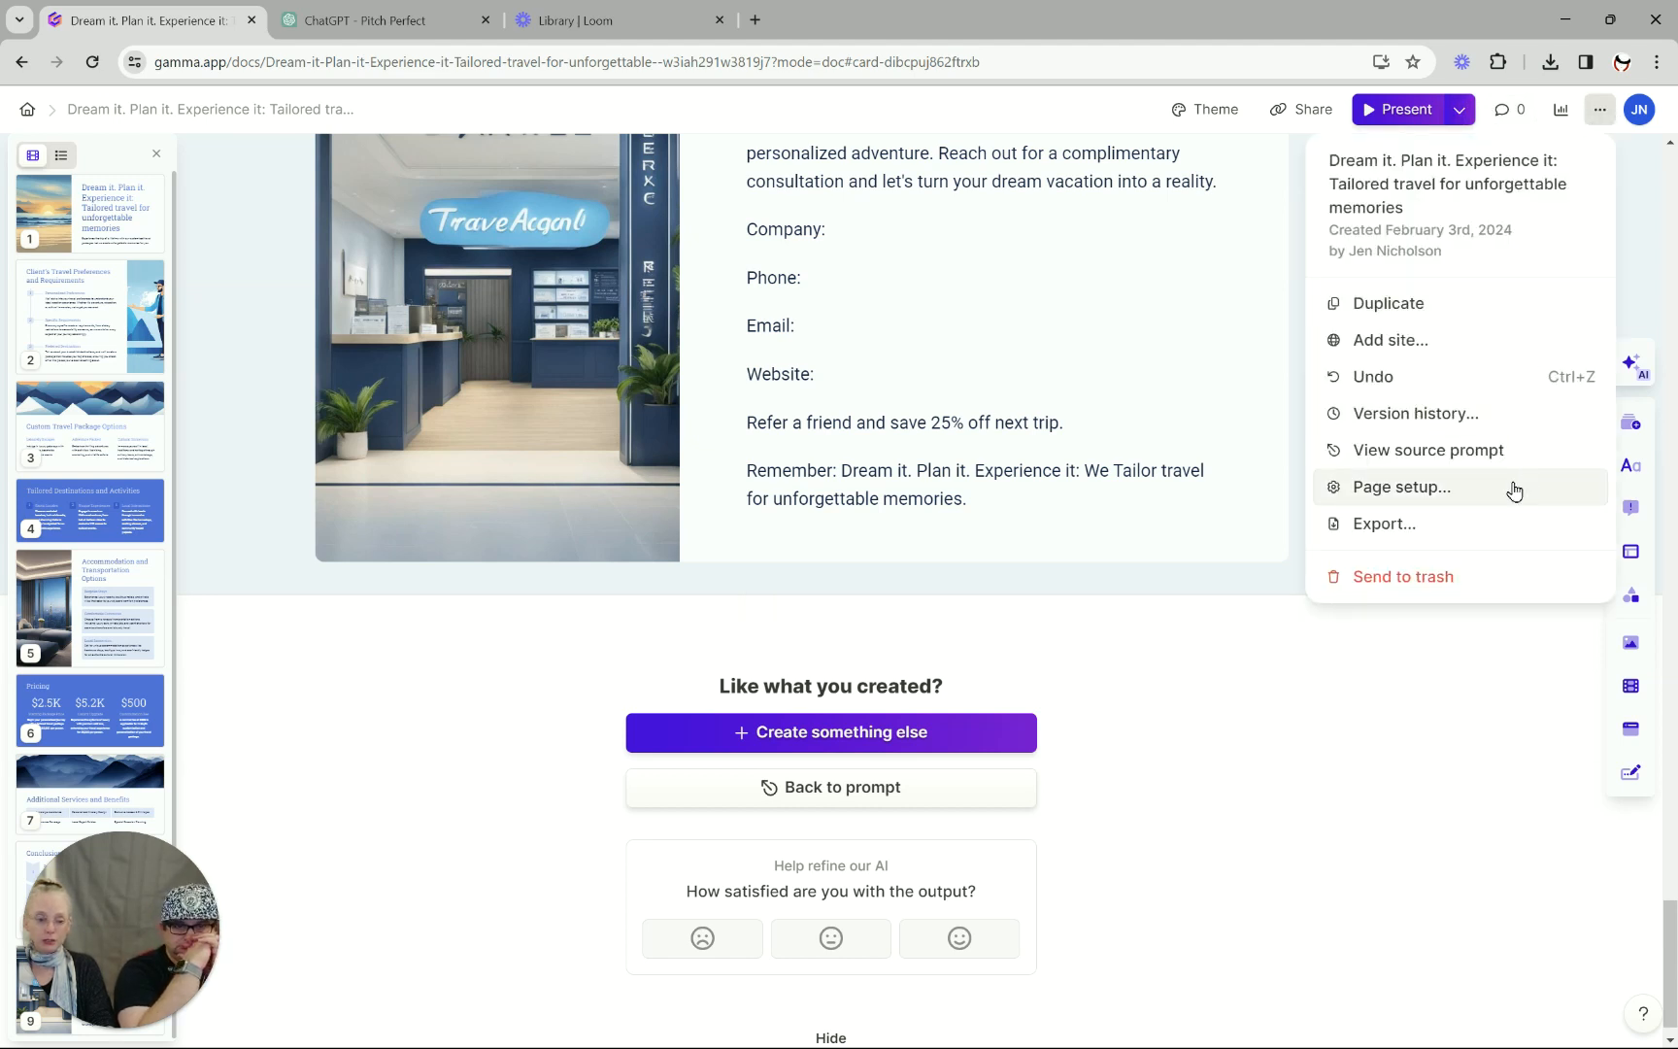
pyautogui.click(1513, 491)
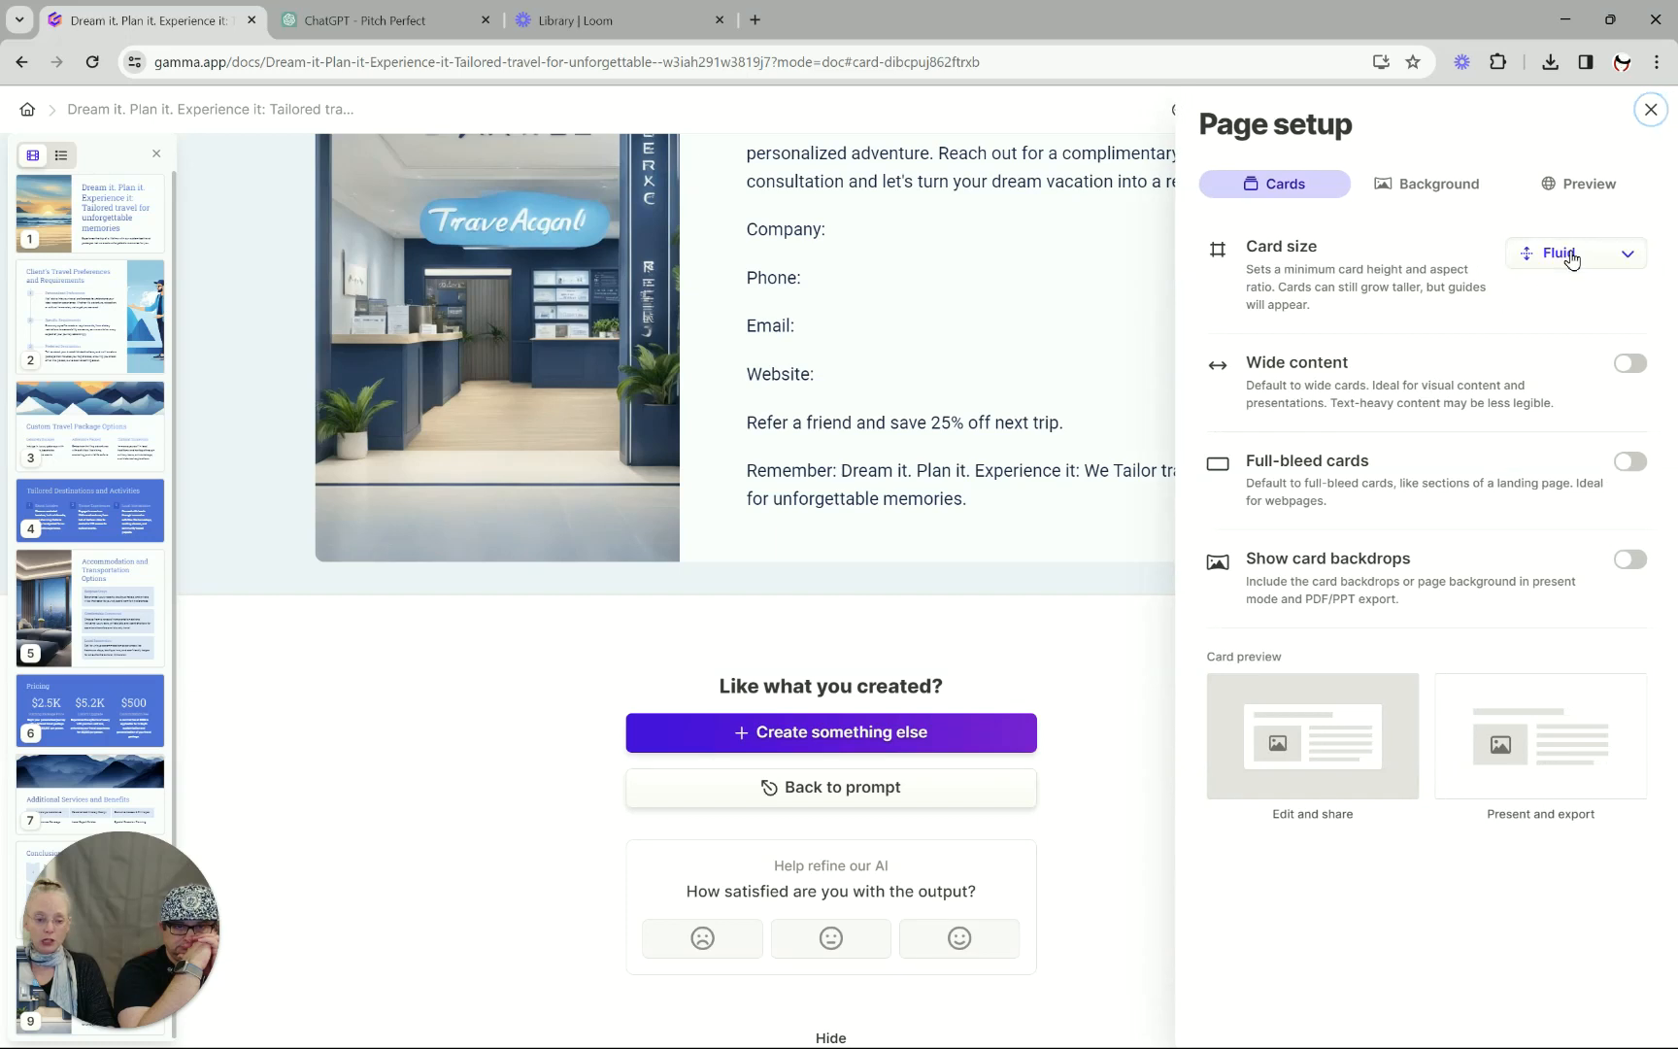
pyautogui.click(1566, 255)
pyautogui.click(1532, 387)
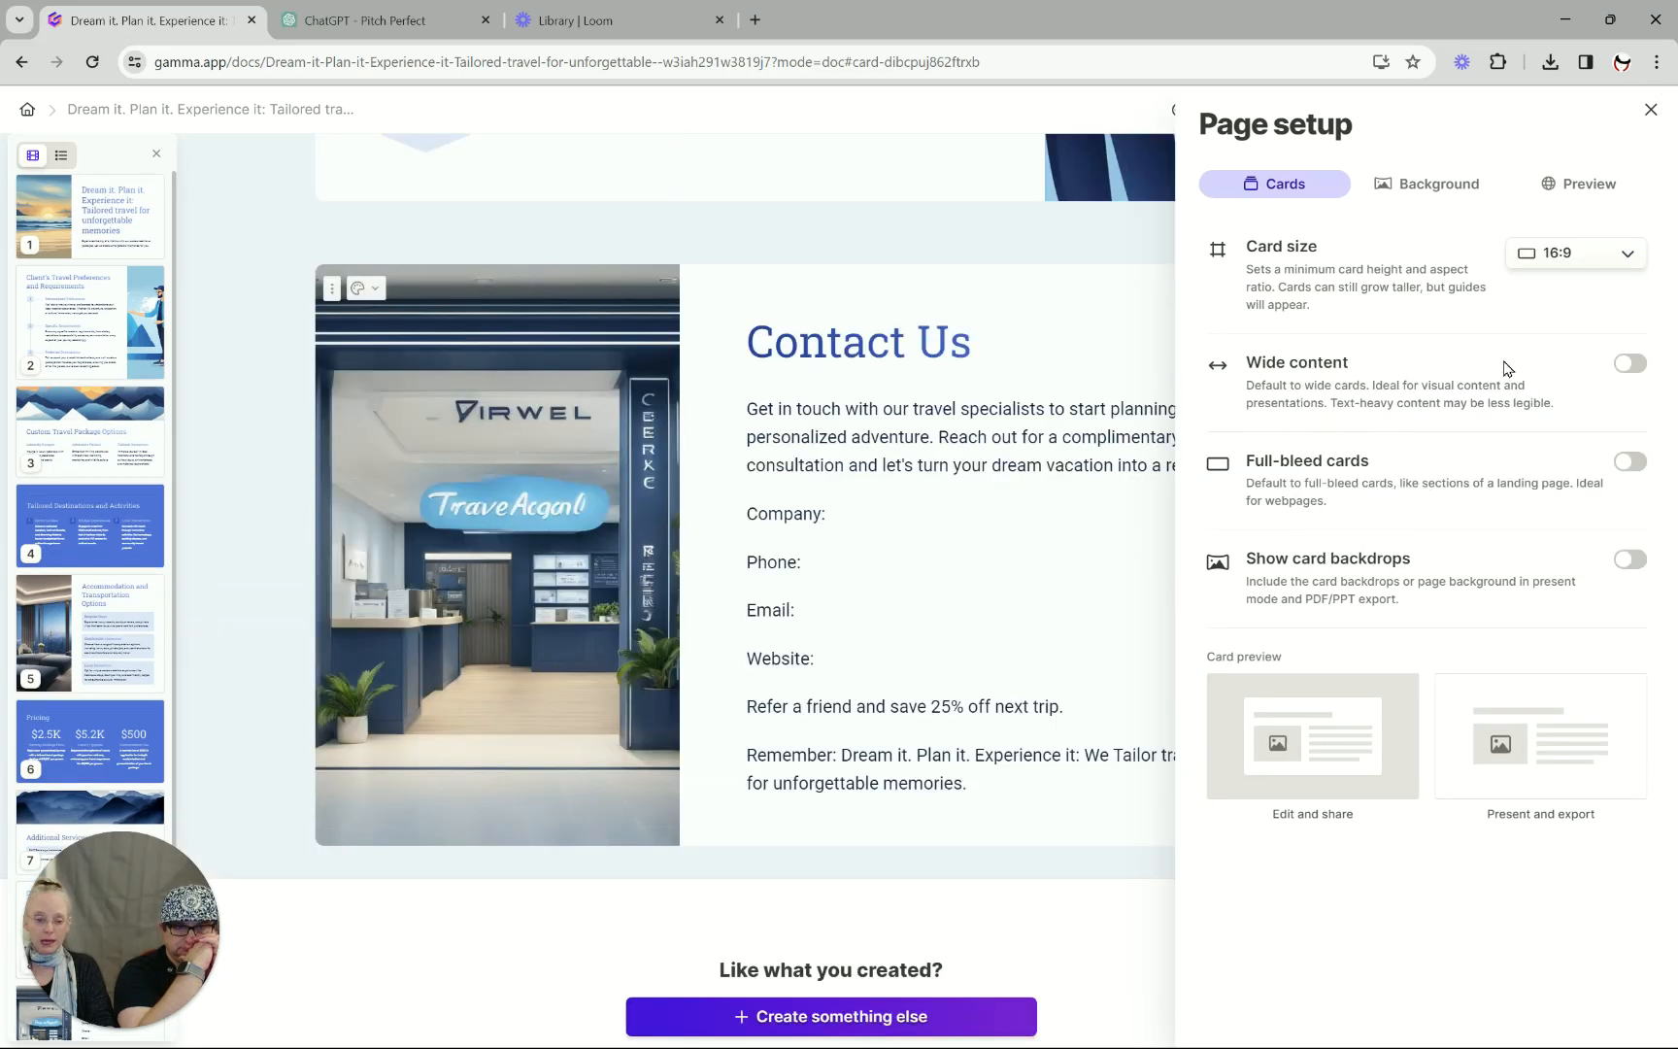
pyautogui.click(1651, 110)
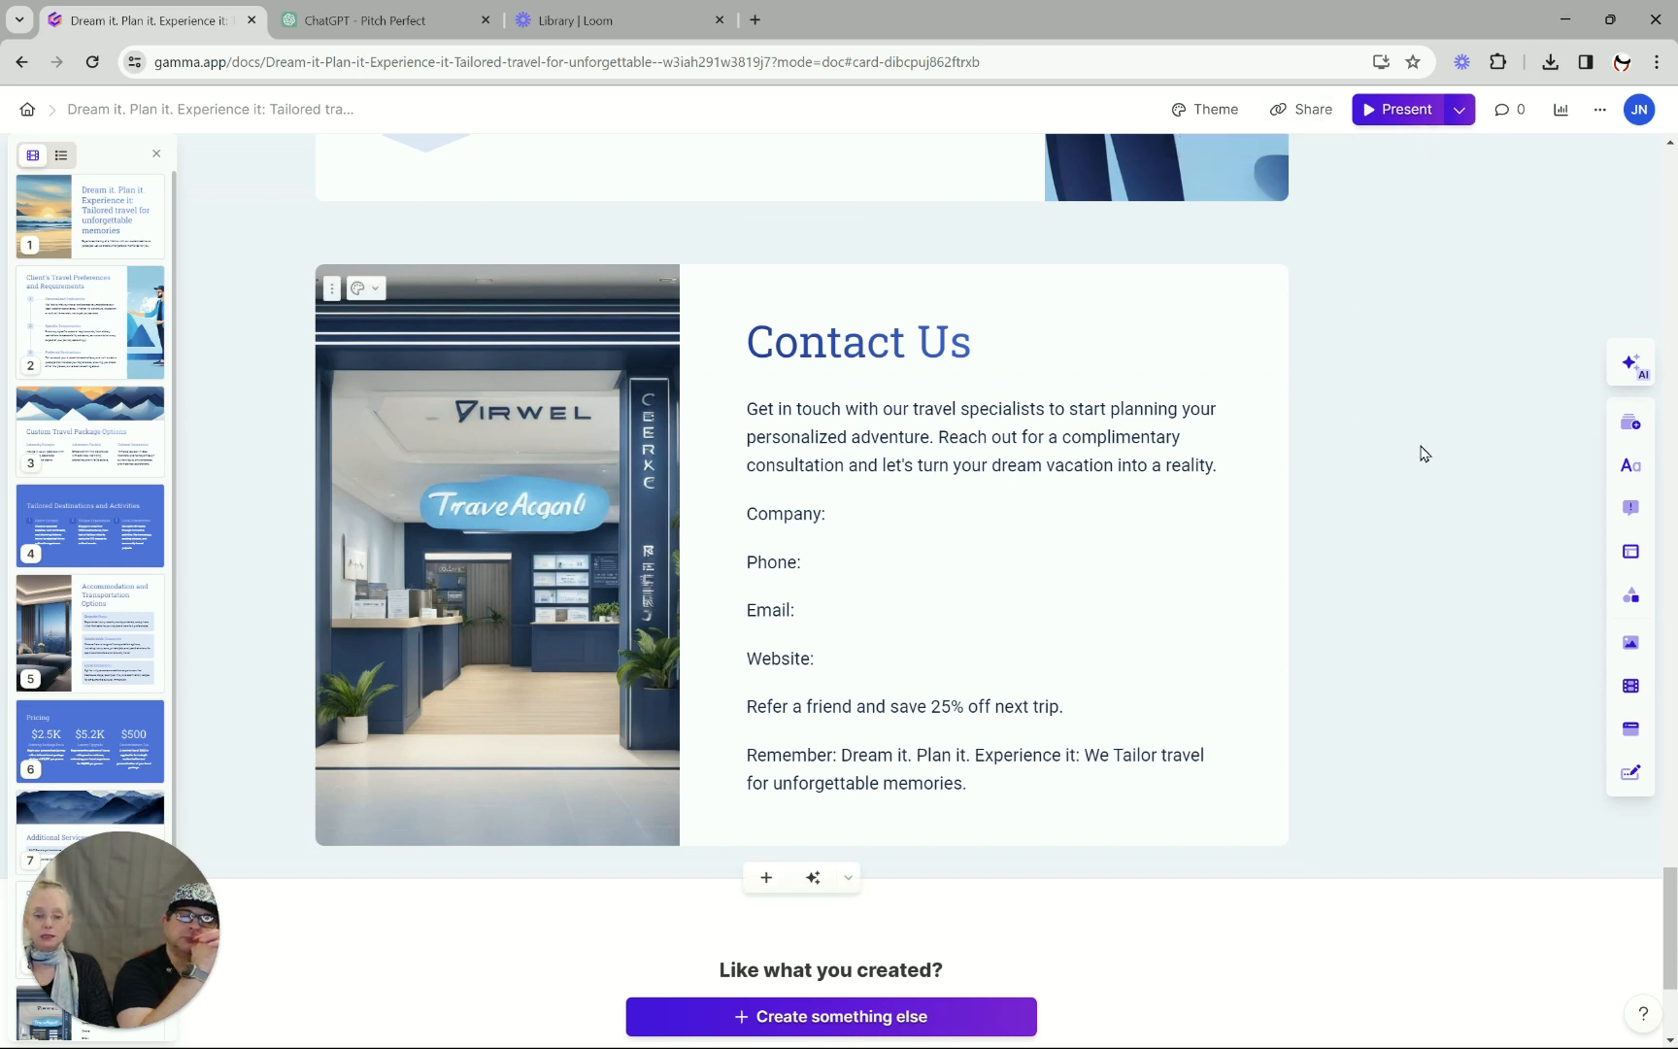
# Return to the presentation's original prompt and outline, and open it in advanced mode.
pyautogui.scroll(-1, 1338, 457)
pyautogui.scroll(-2, 1337, 463)
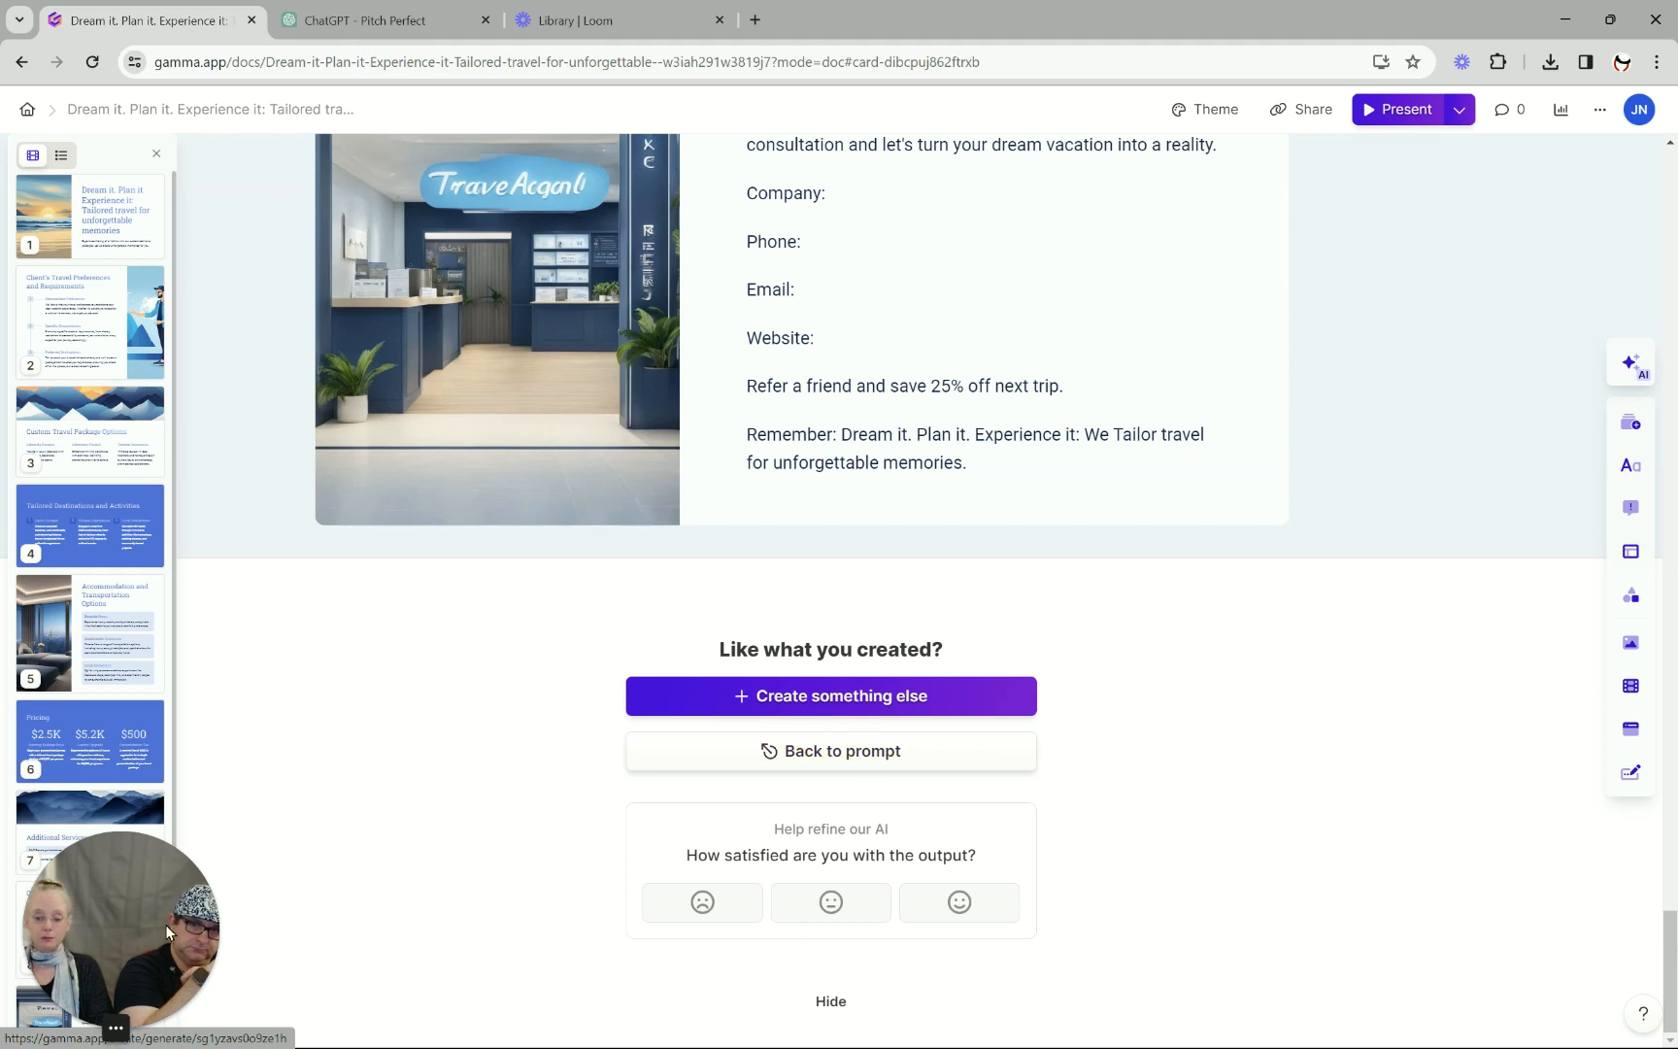
pyautogui.moveTo(165, 928); pyautogui.dragTo(1647, 932)
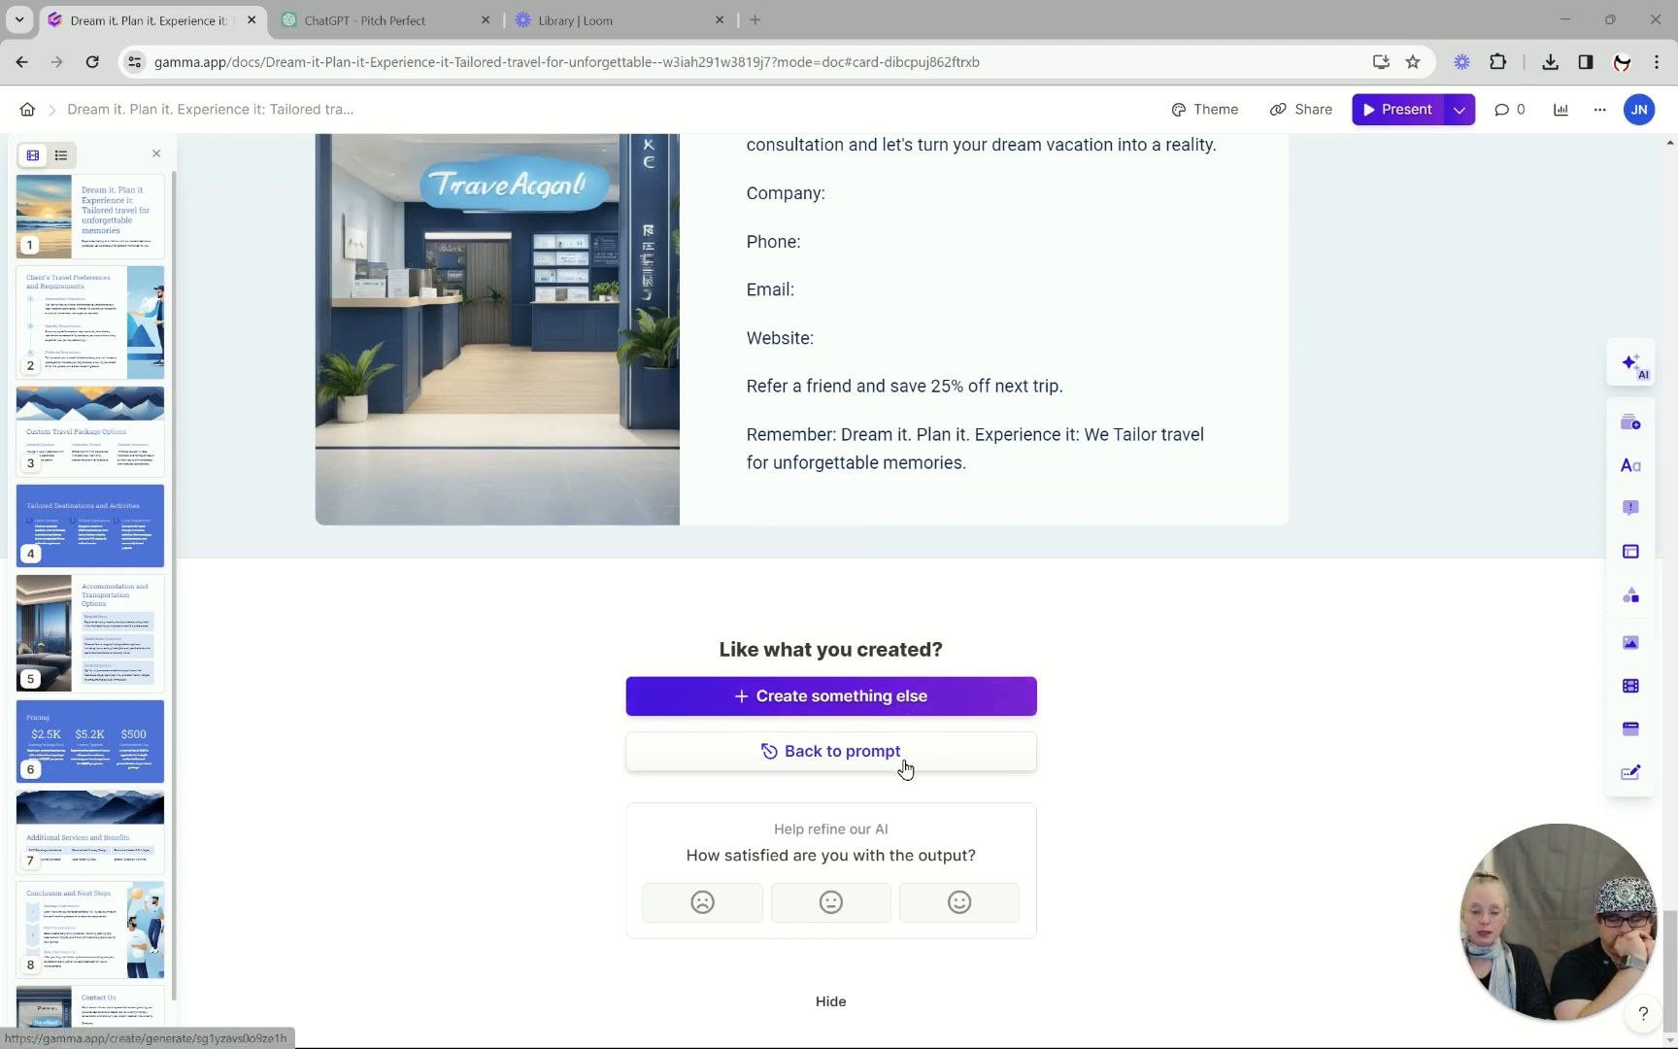
pyautogui.click(896, 757)
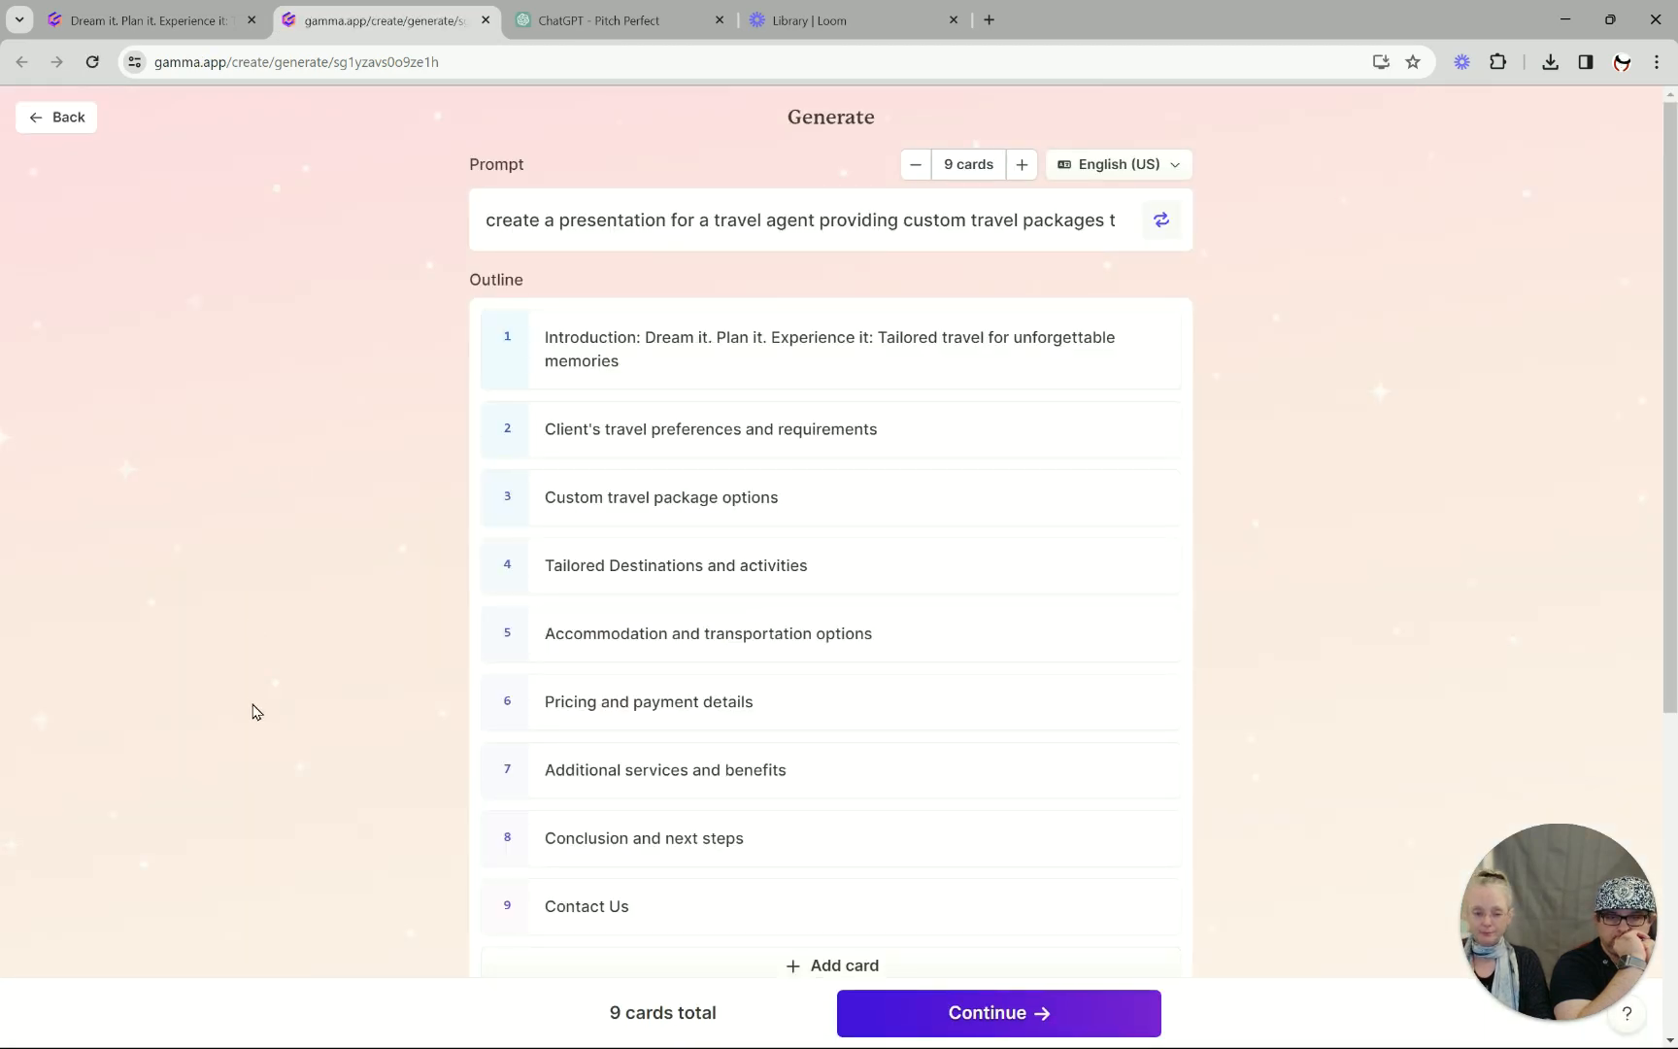
pyautogui.scroll(-4, 719, 835)
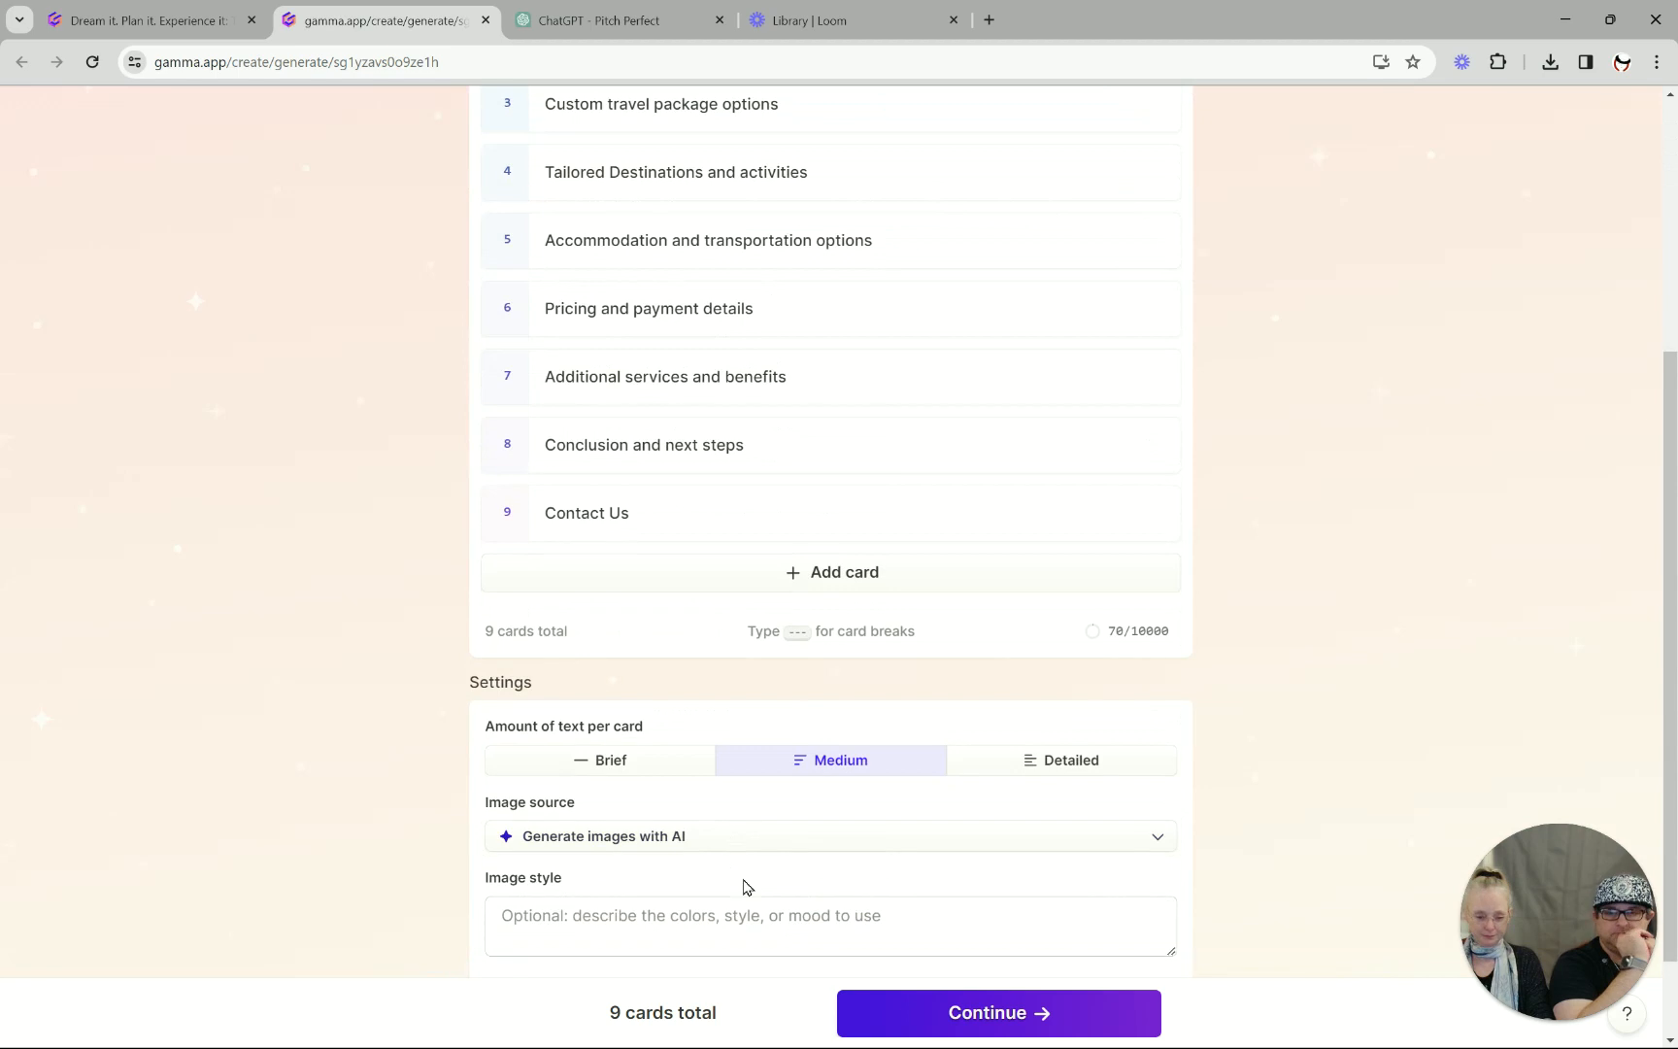
pyautogui.scroll(-1, 744, 882)
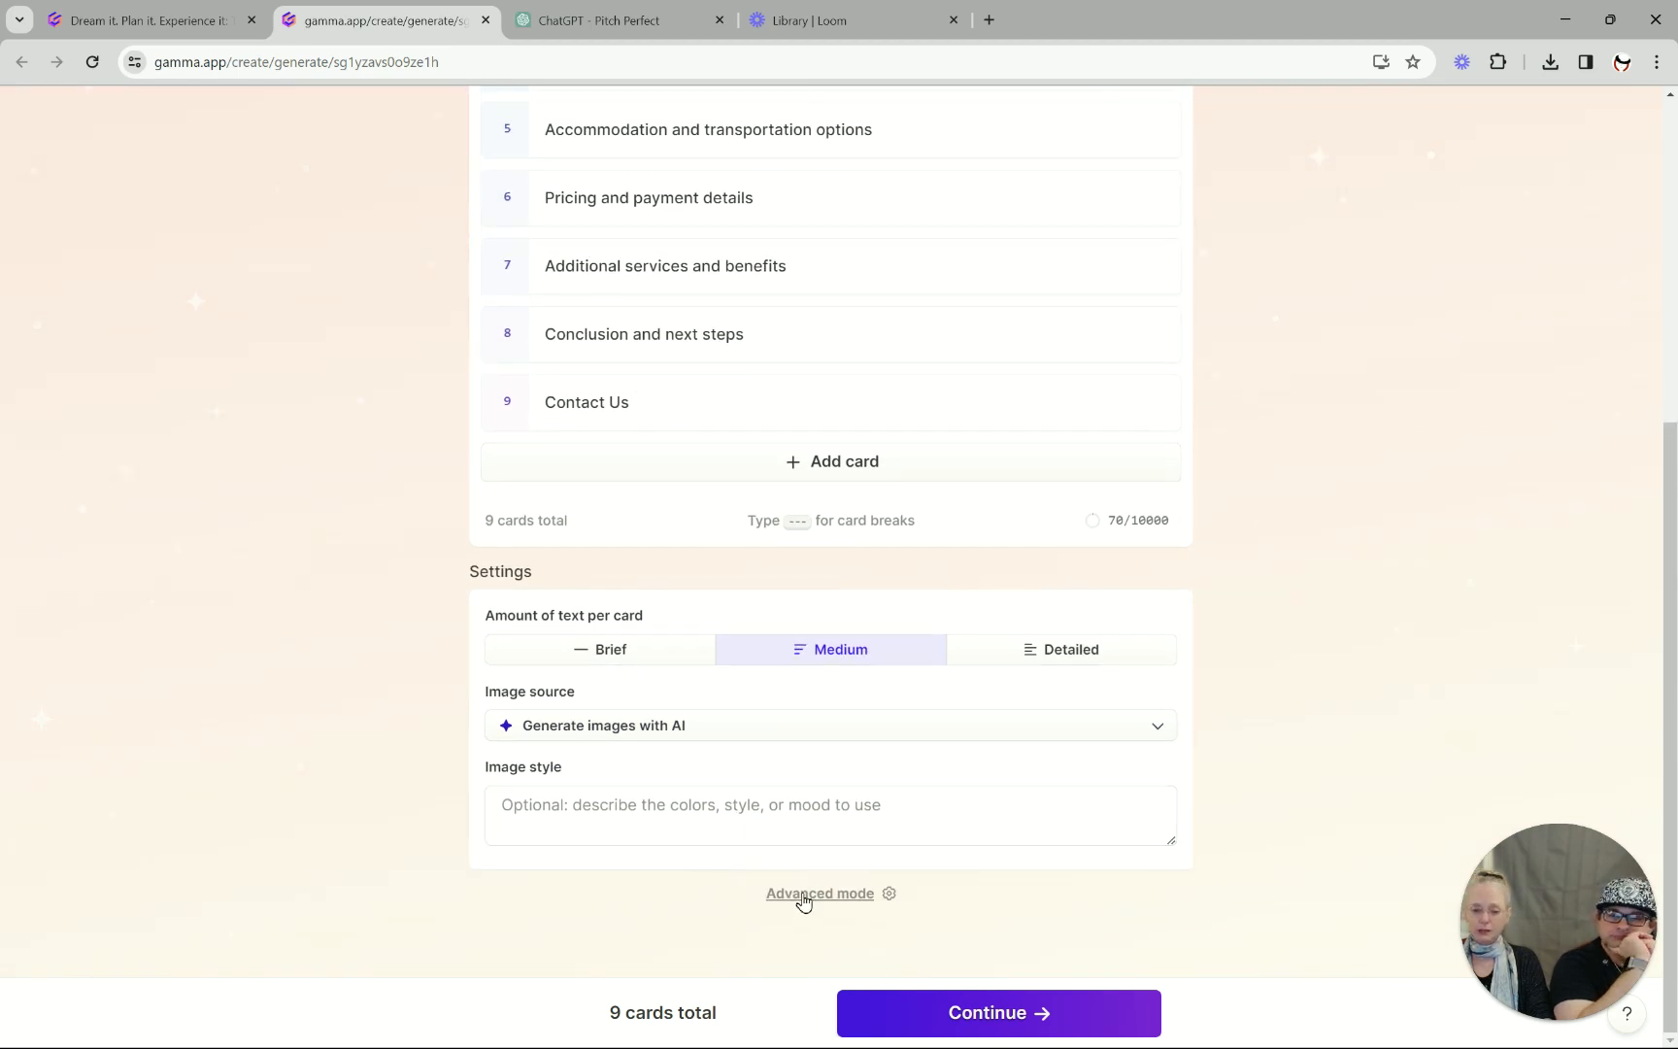
pyautogui.click(802, 893)
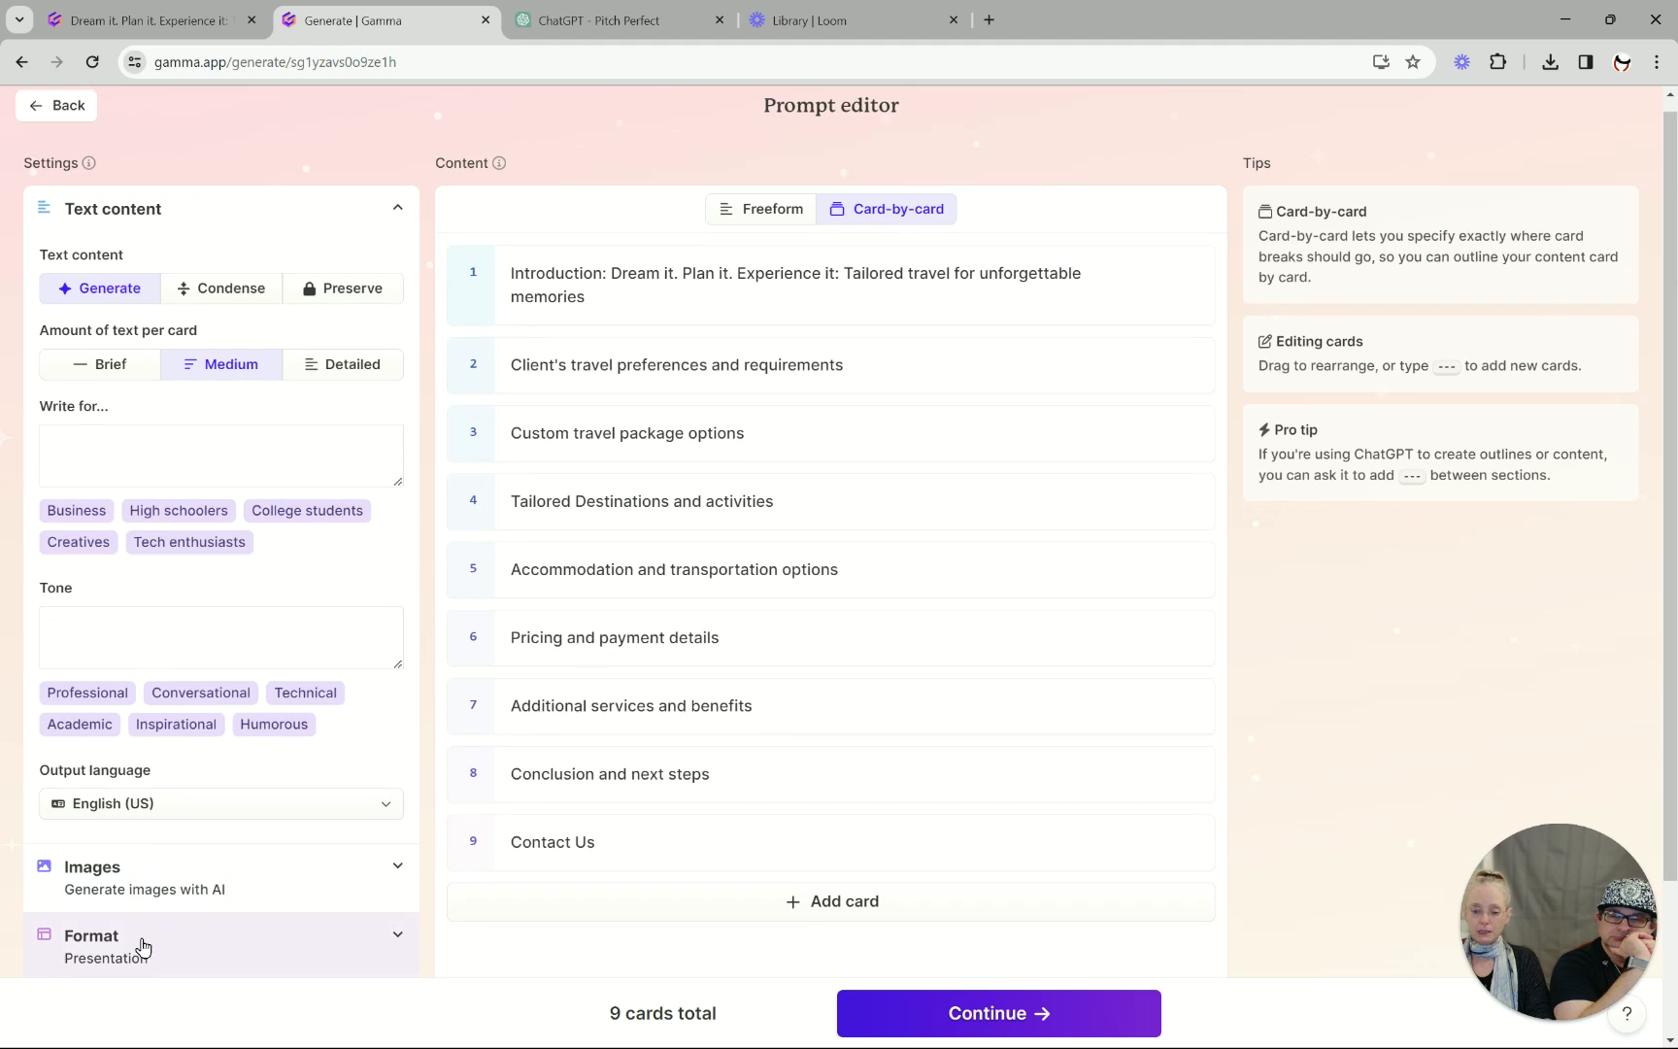
# Set the output format to Webpage and generate the site from the nine-card outline with the preselected theme.
pyautogui.scroll(-2, 136, 942)
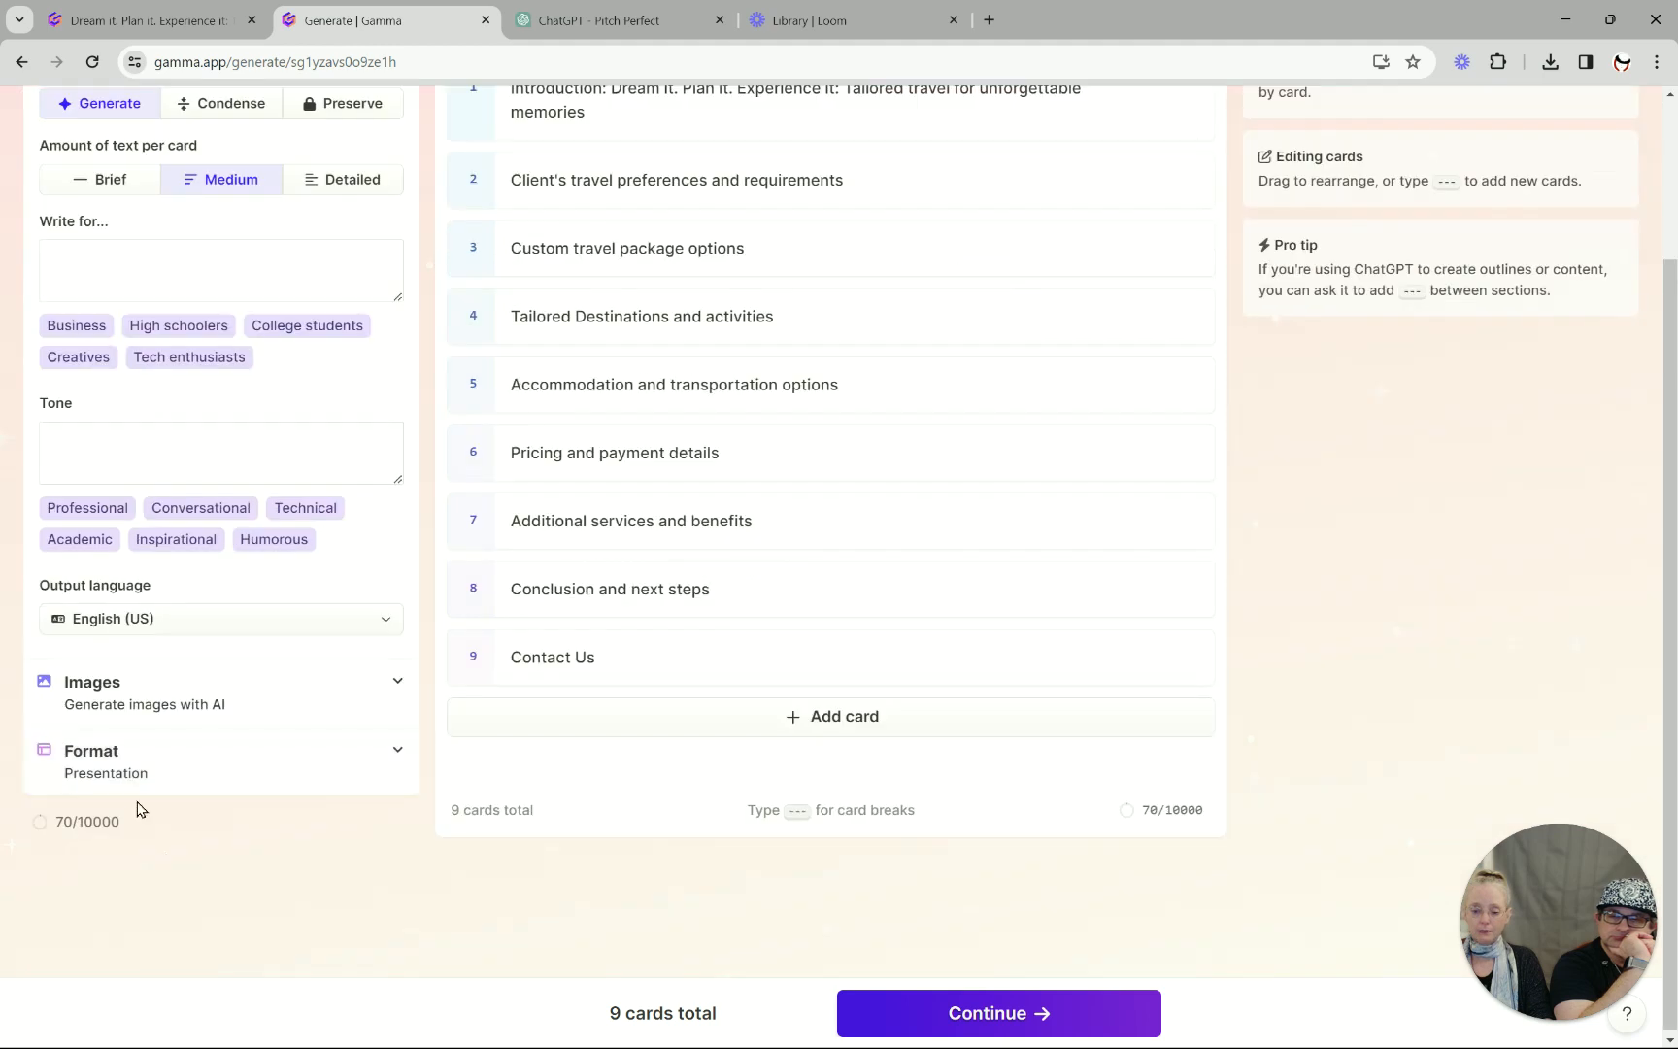
pyautogui.click(376, 757)
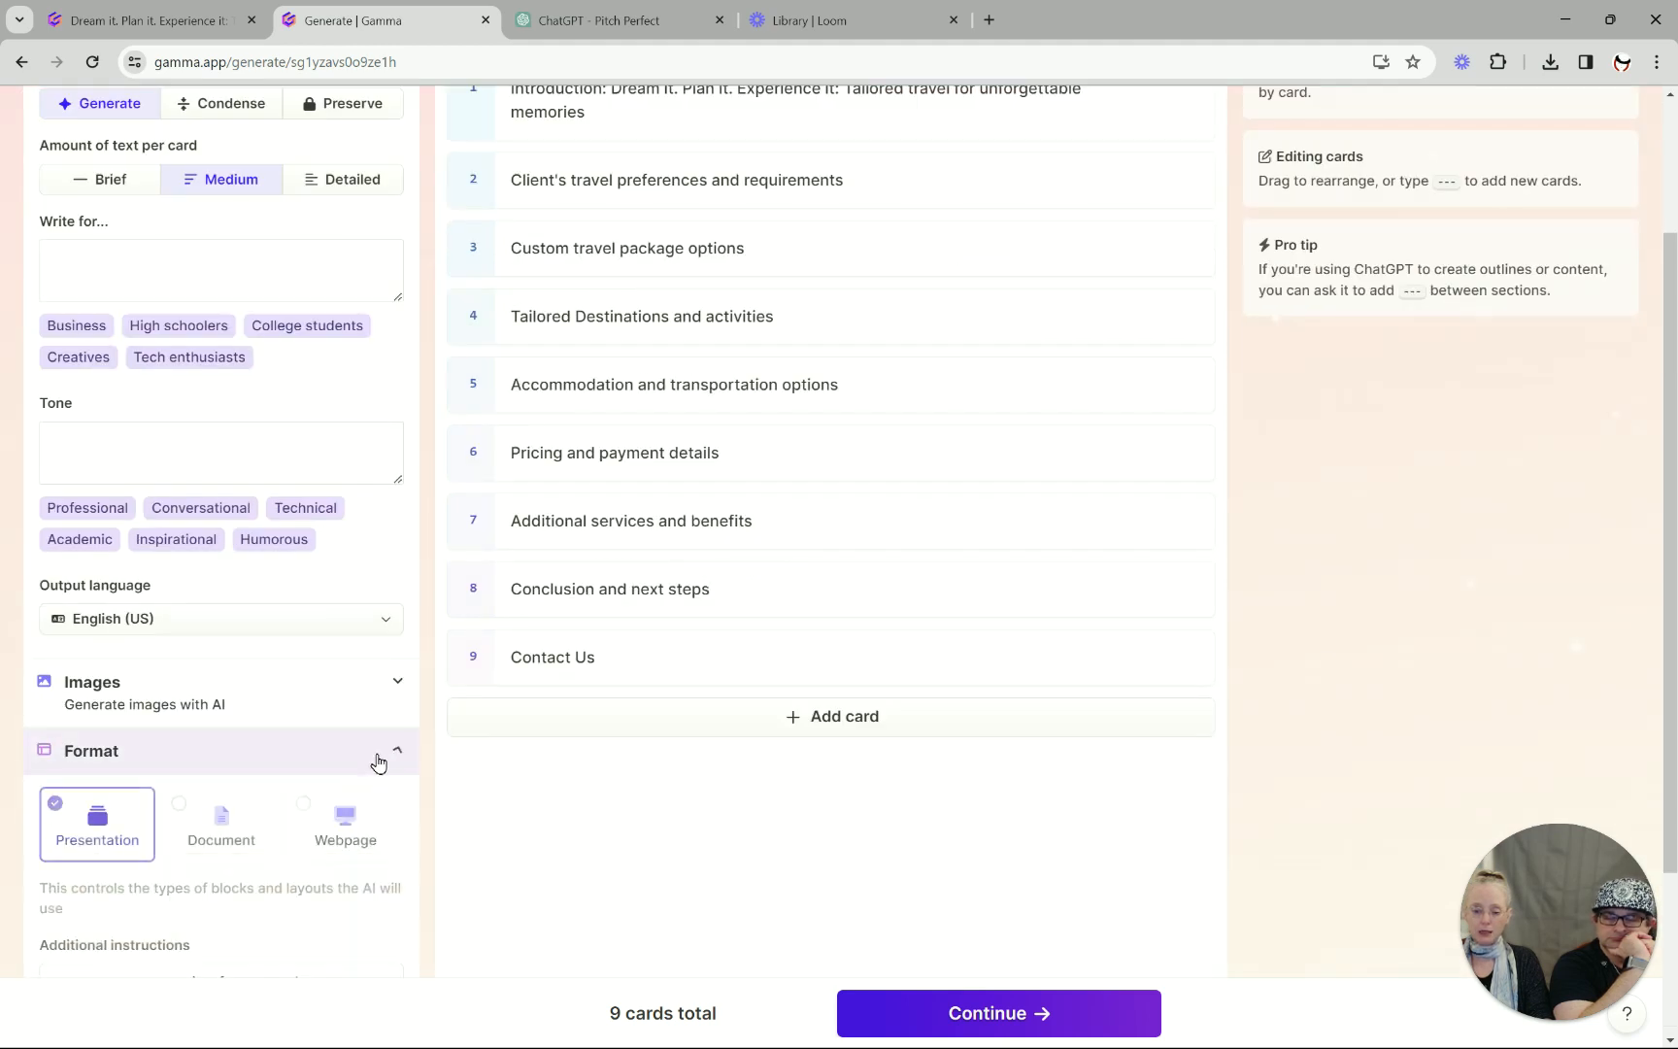
pyautogui.click(338, 848)
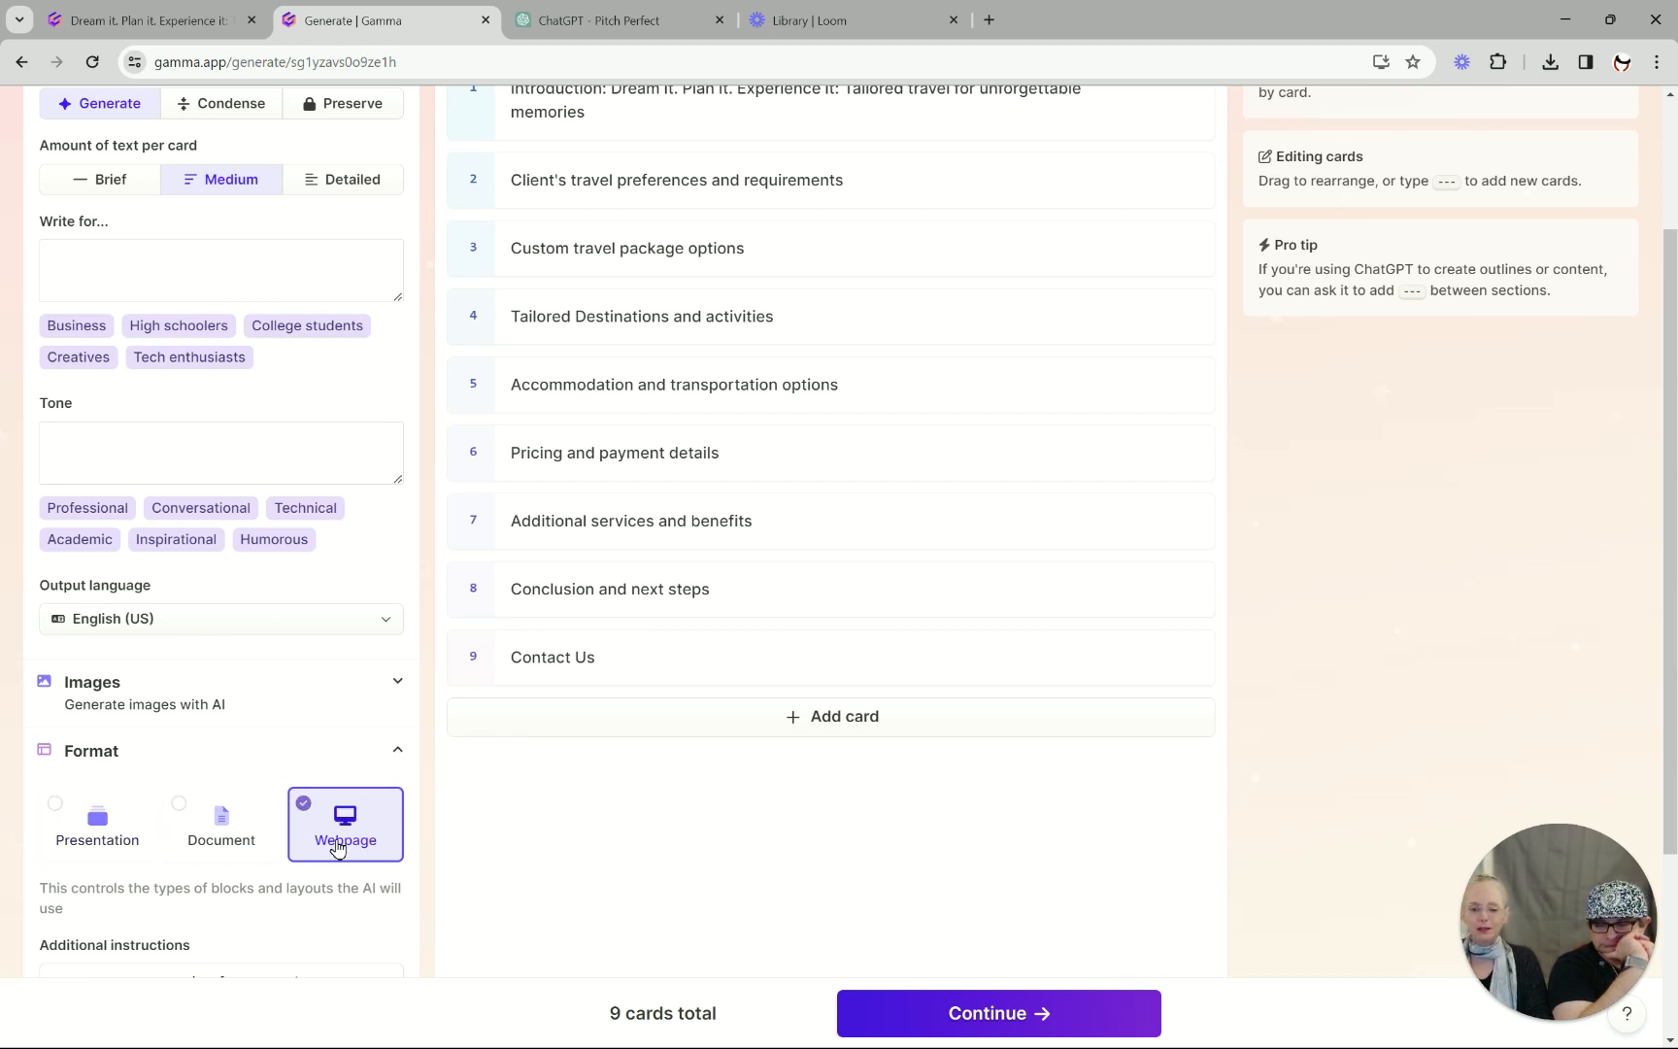
pyautogui.click(987, 1013)
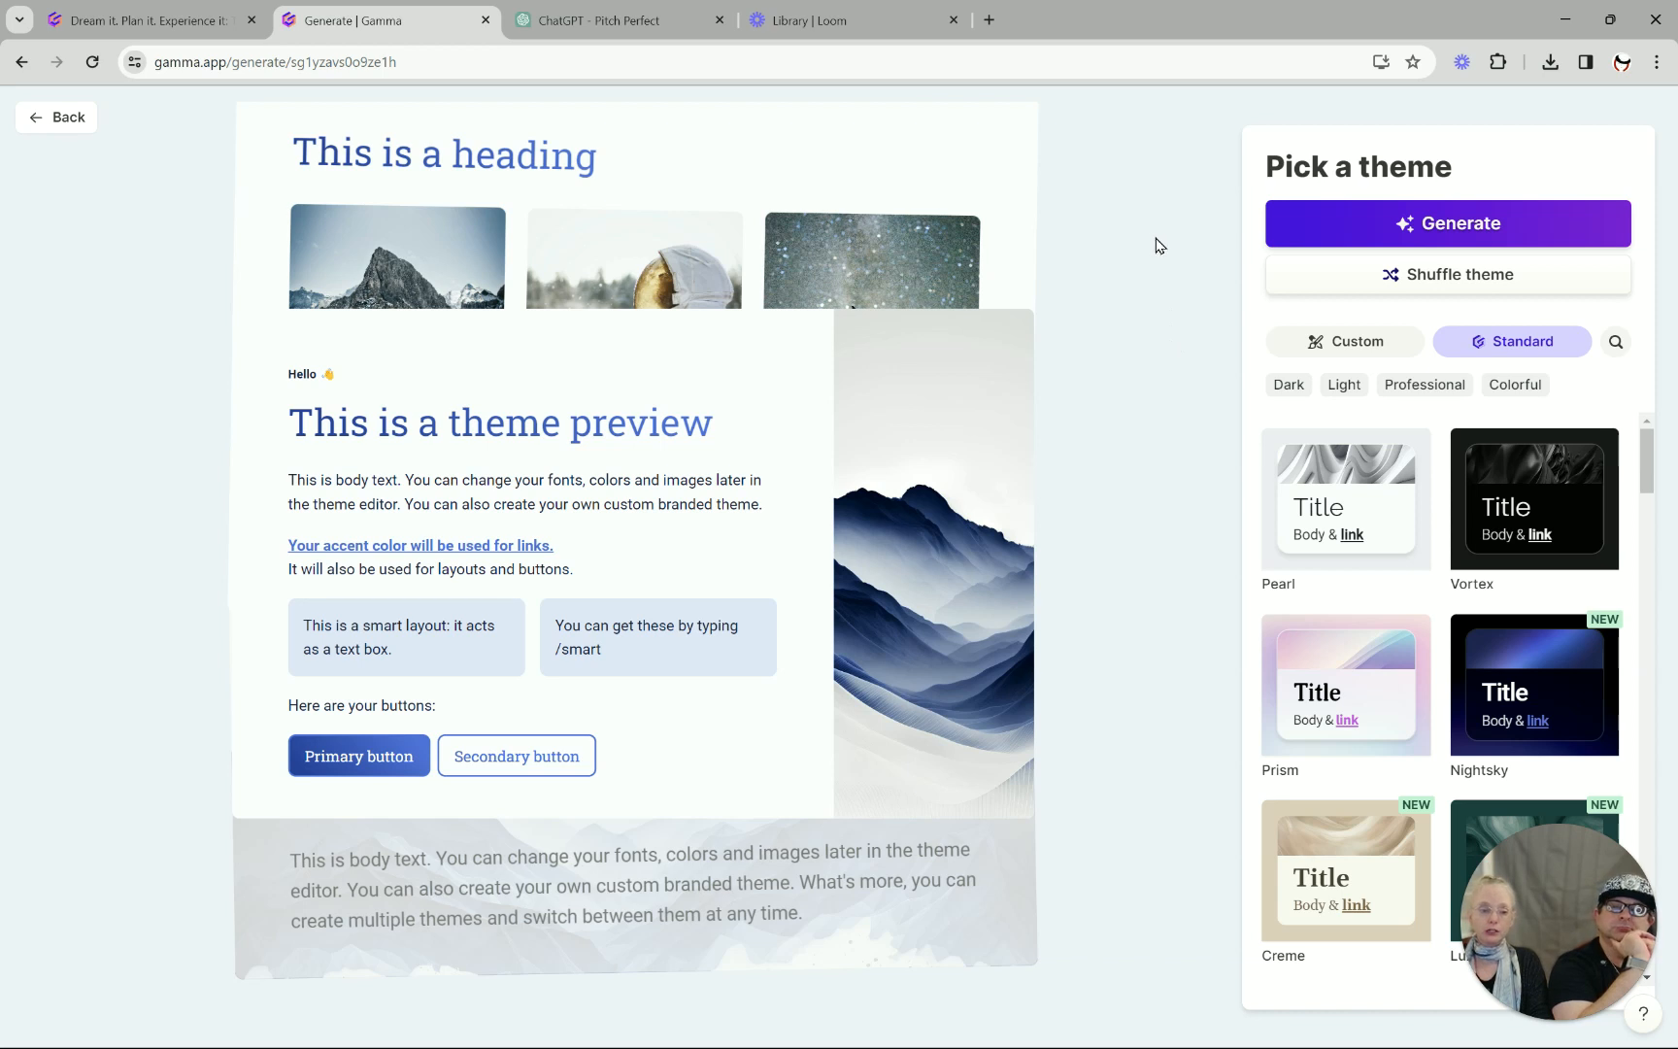
pyautogui.click(1304, 233)
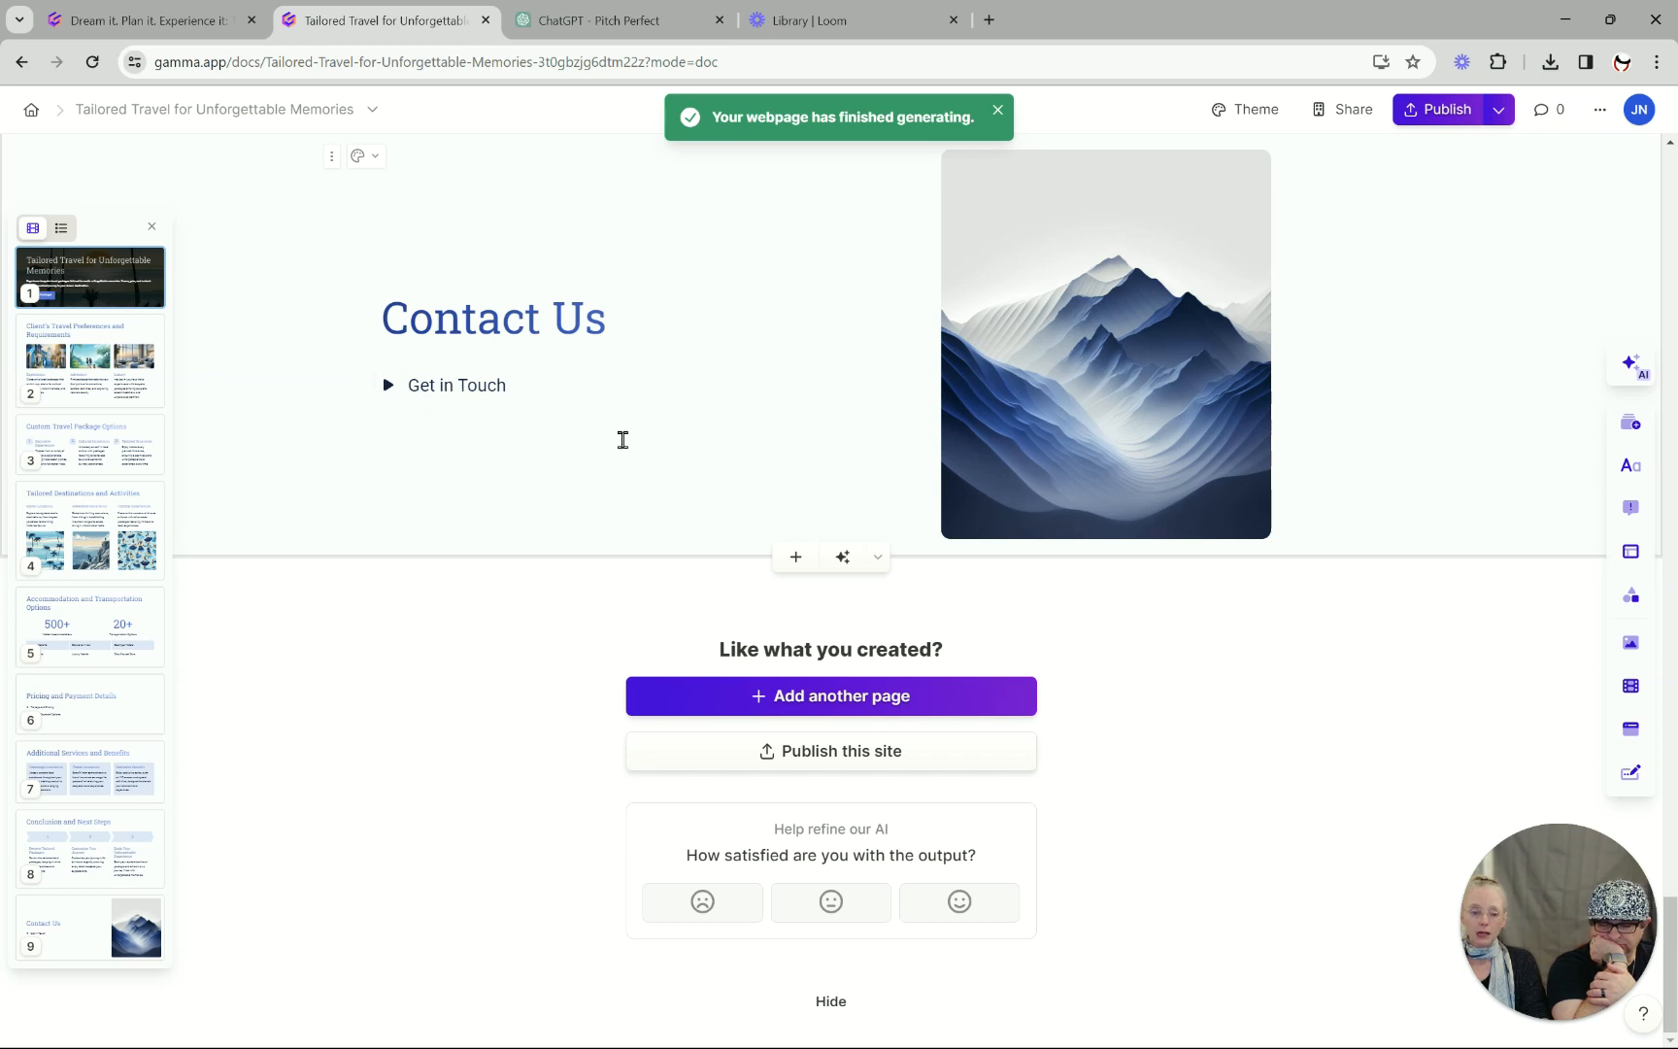
# Add two more buttons beside Explore Packages on the webpage's first card and center the button row.
pyautogui.scroll(20, 623, 440)
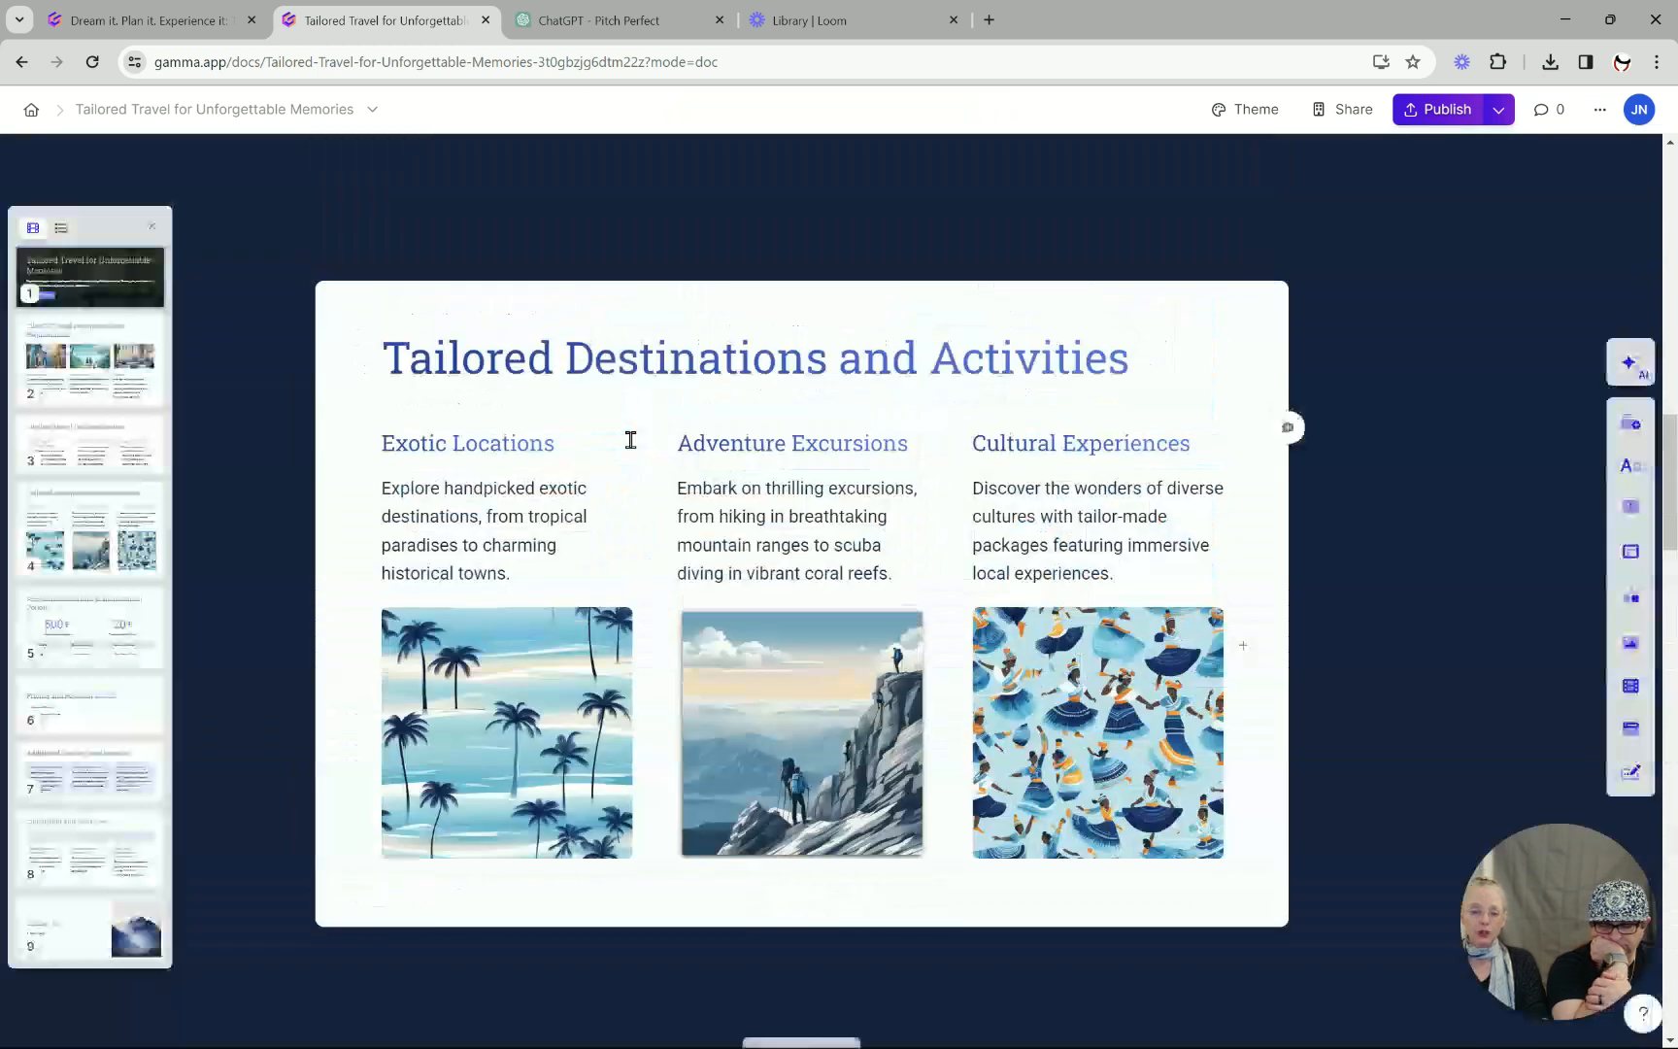
pyautogui.scroll(3, 630, 440)
pyautogui.scroll(-1, 648, 451)
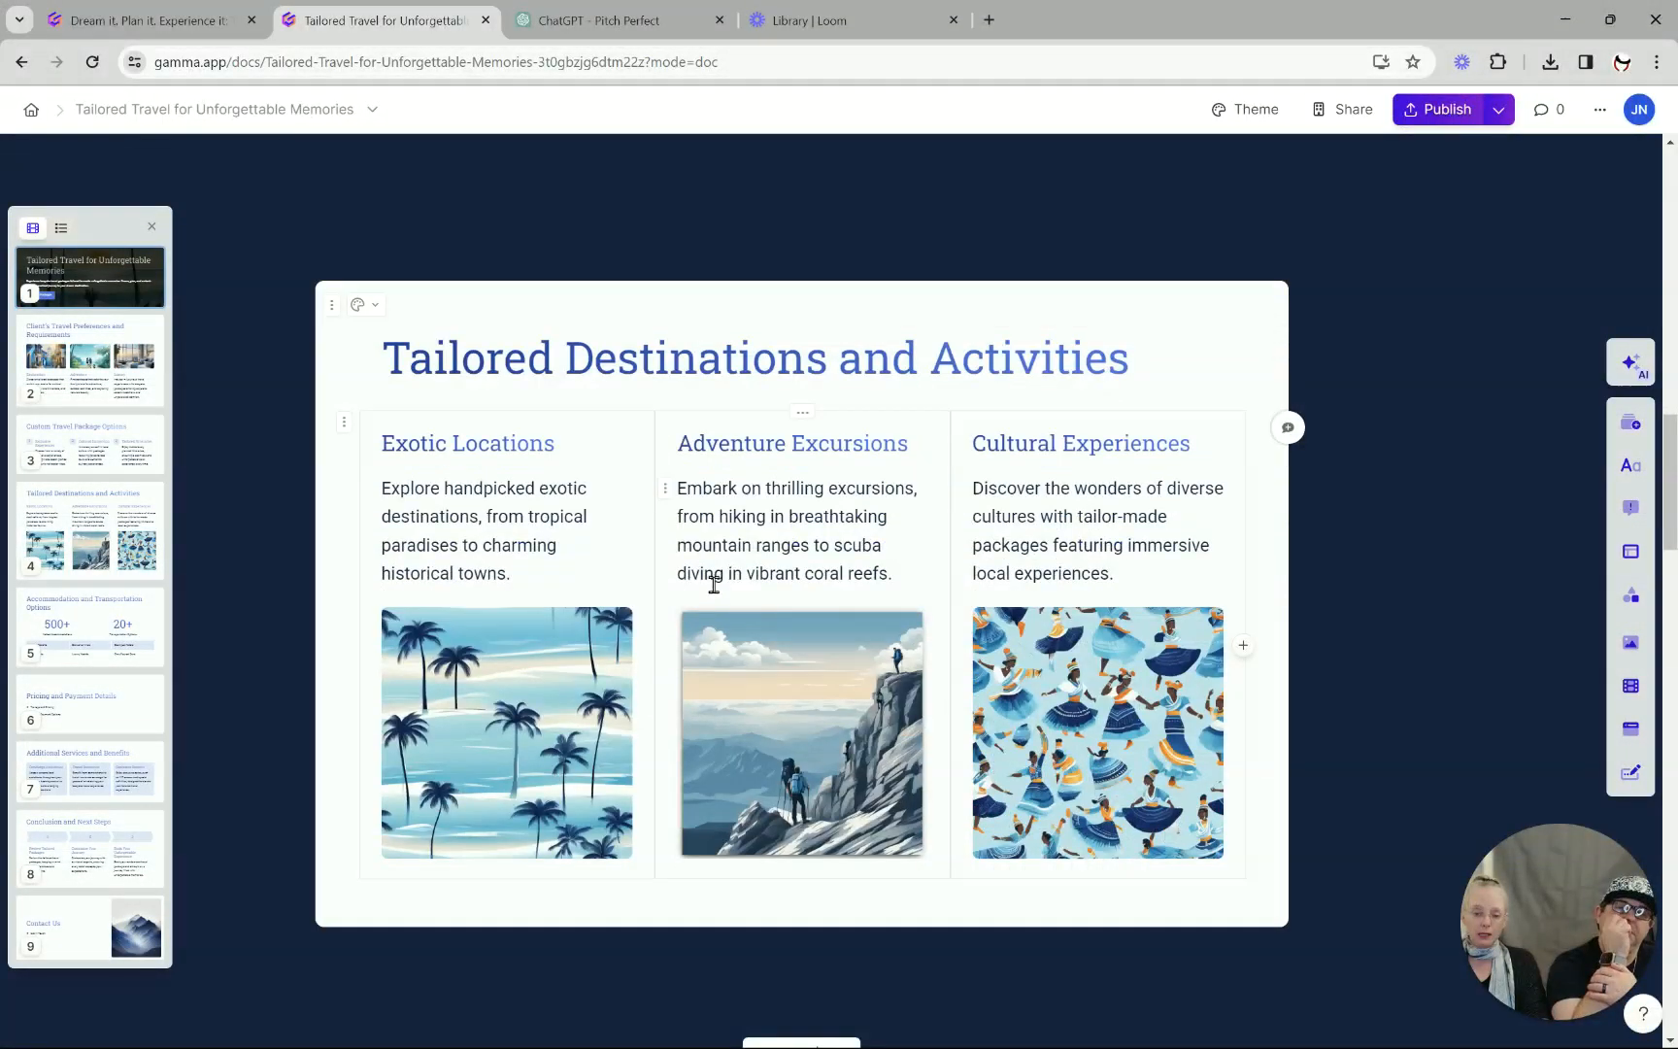
pyautogui.scroll(12, 699, 580)
pyautogui.scroll(4, 699, 581)
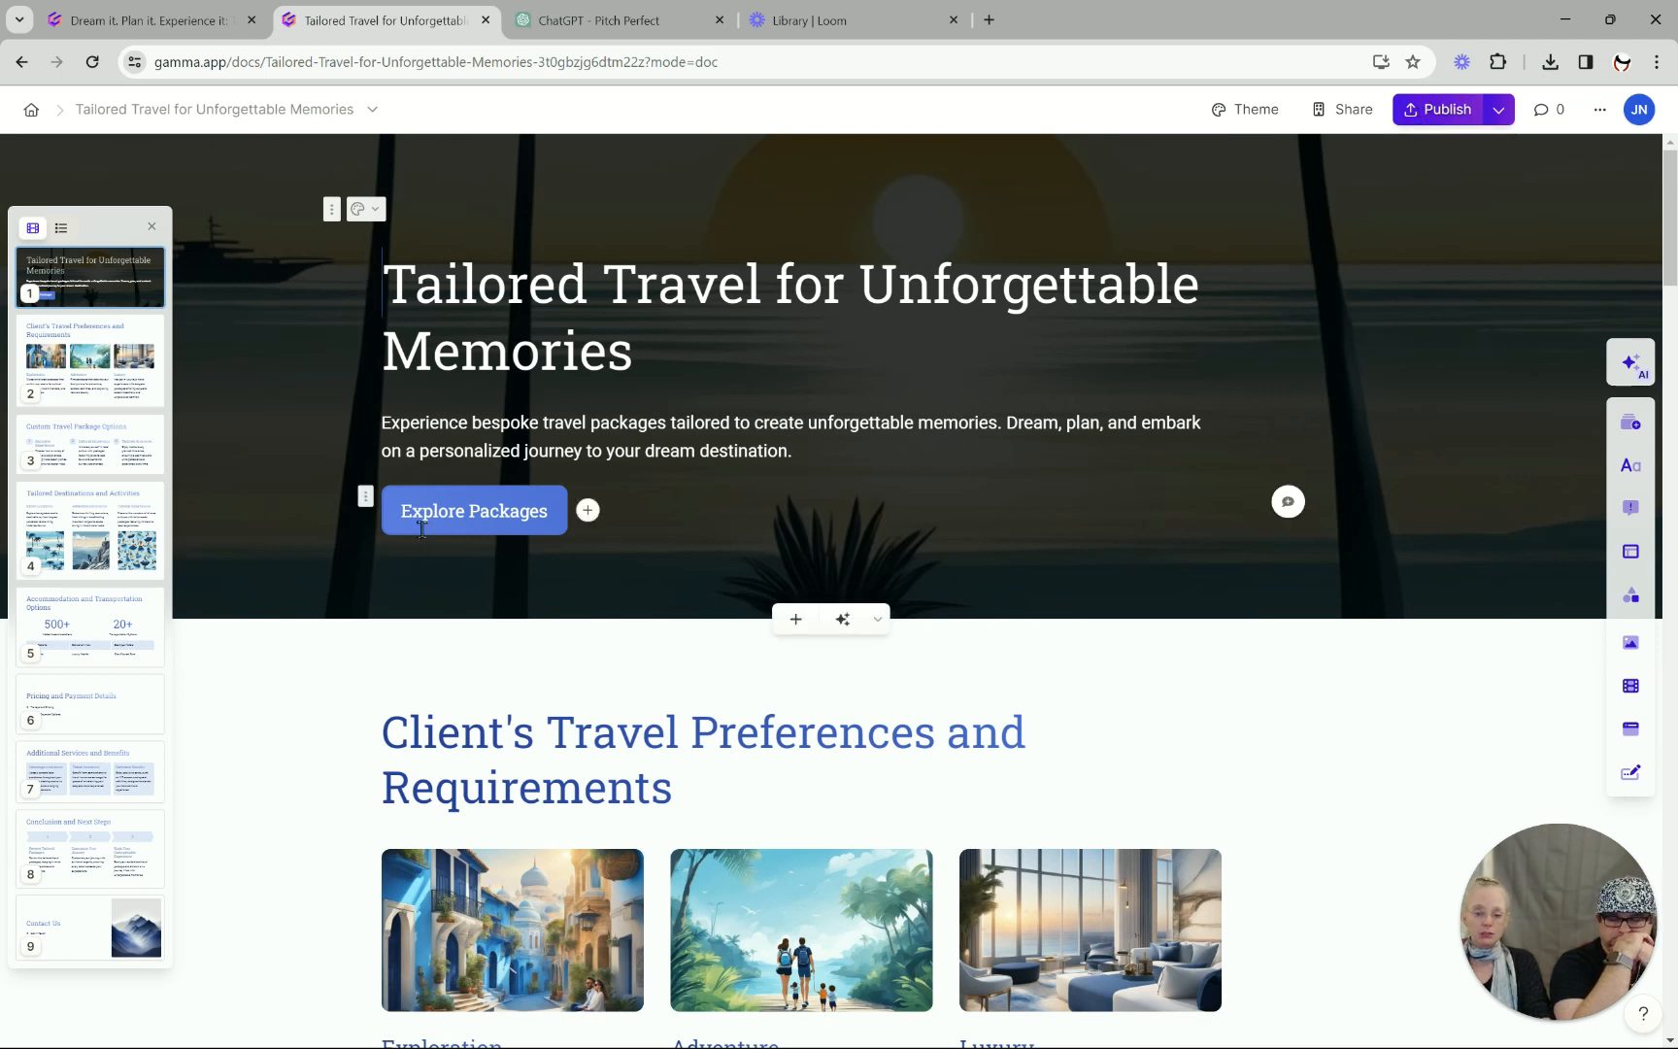
pyautogui.click(589, 511)
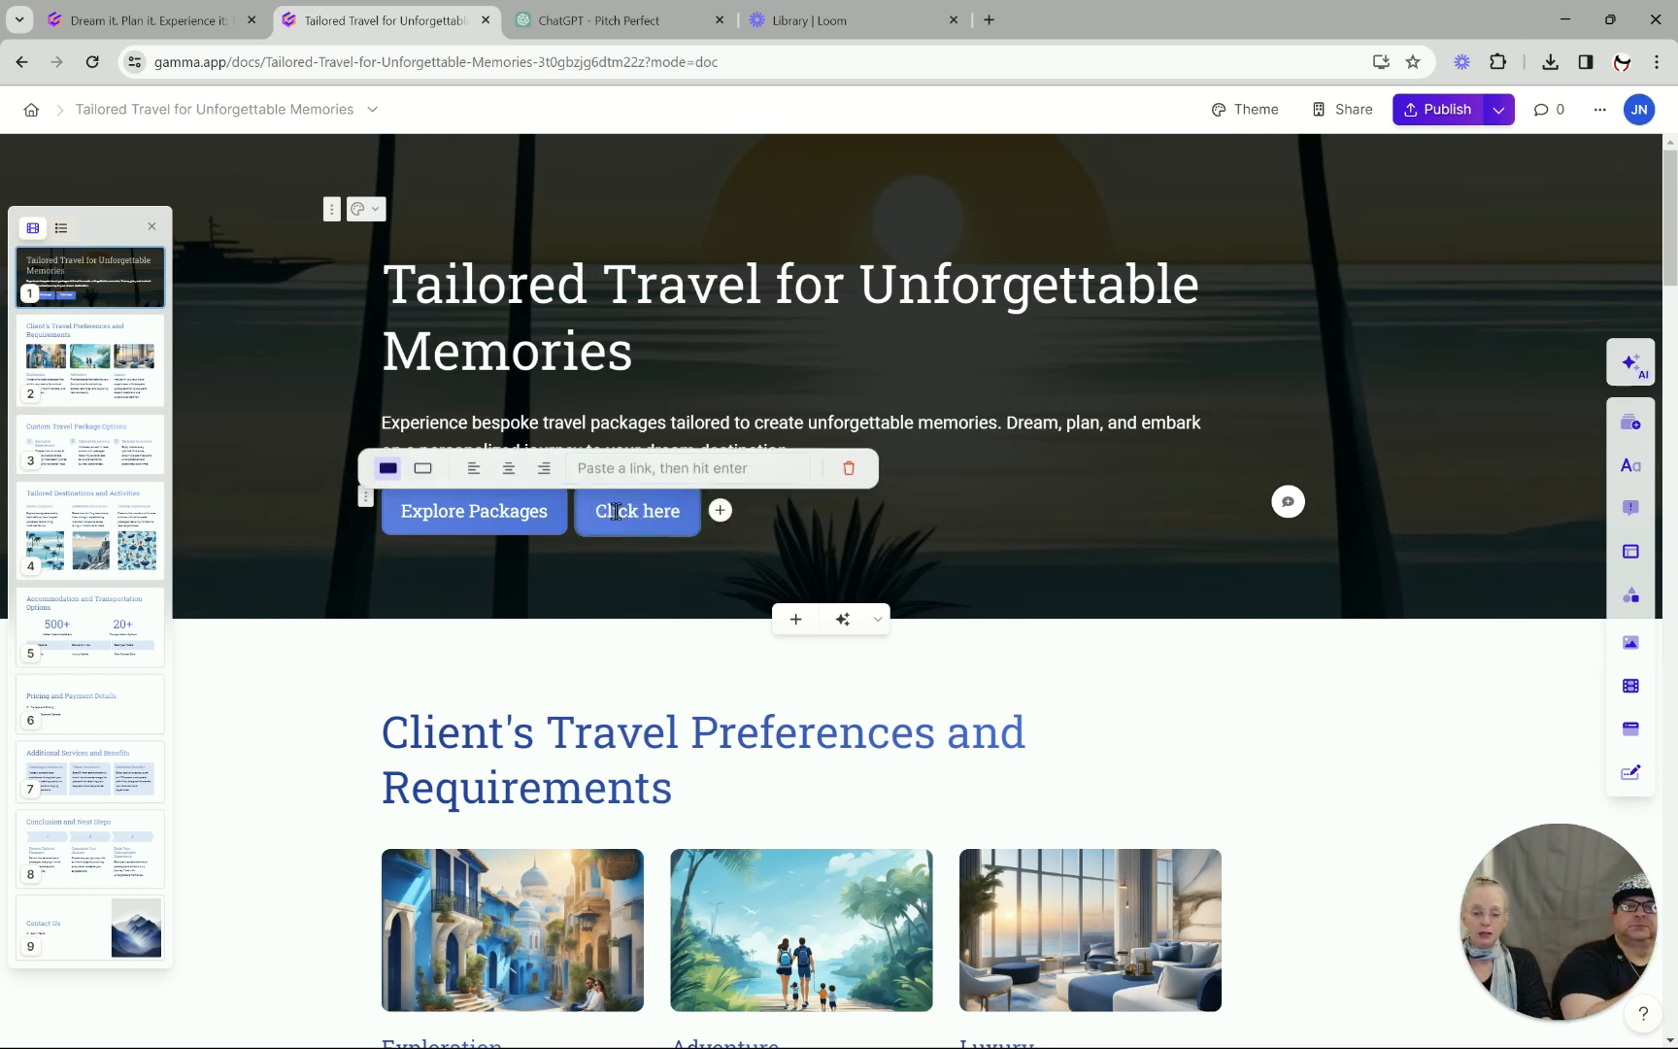
pyautogui.click(720, 510)
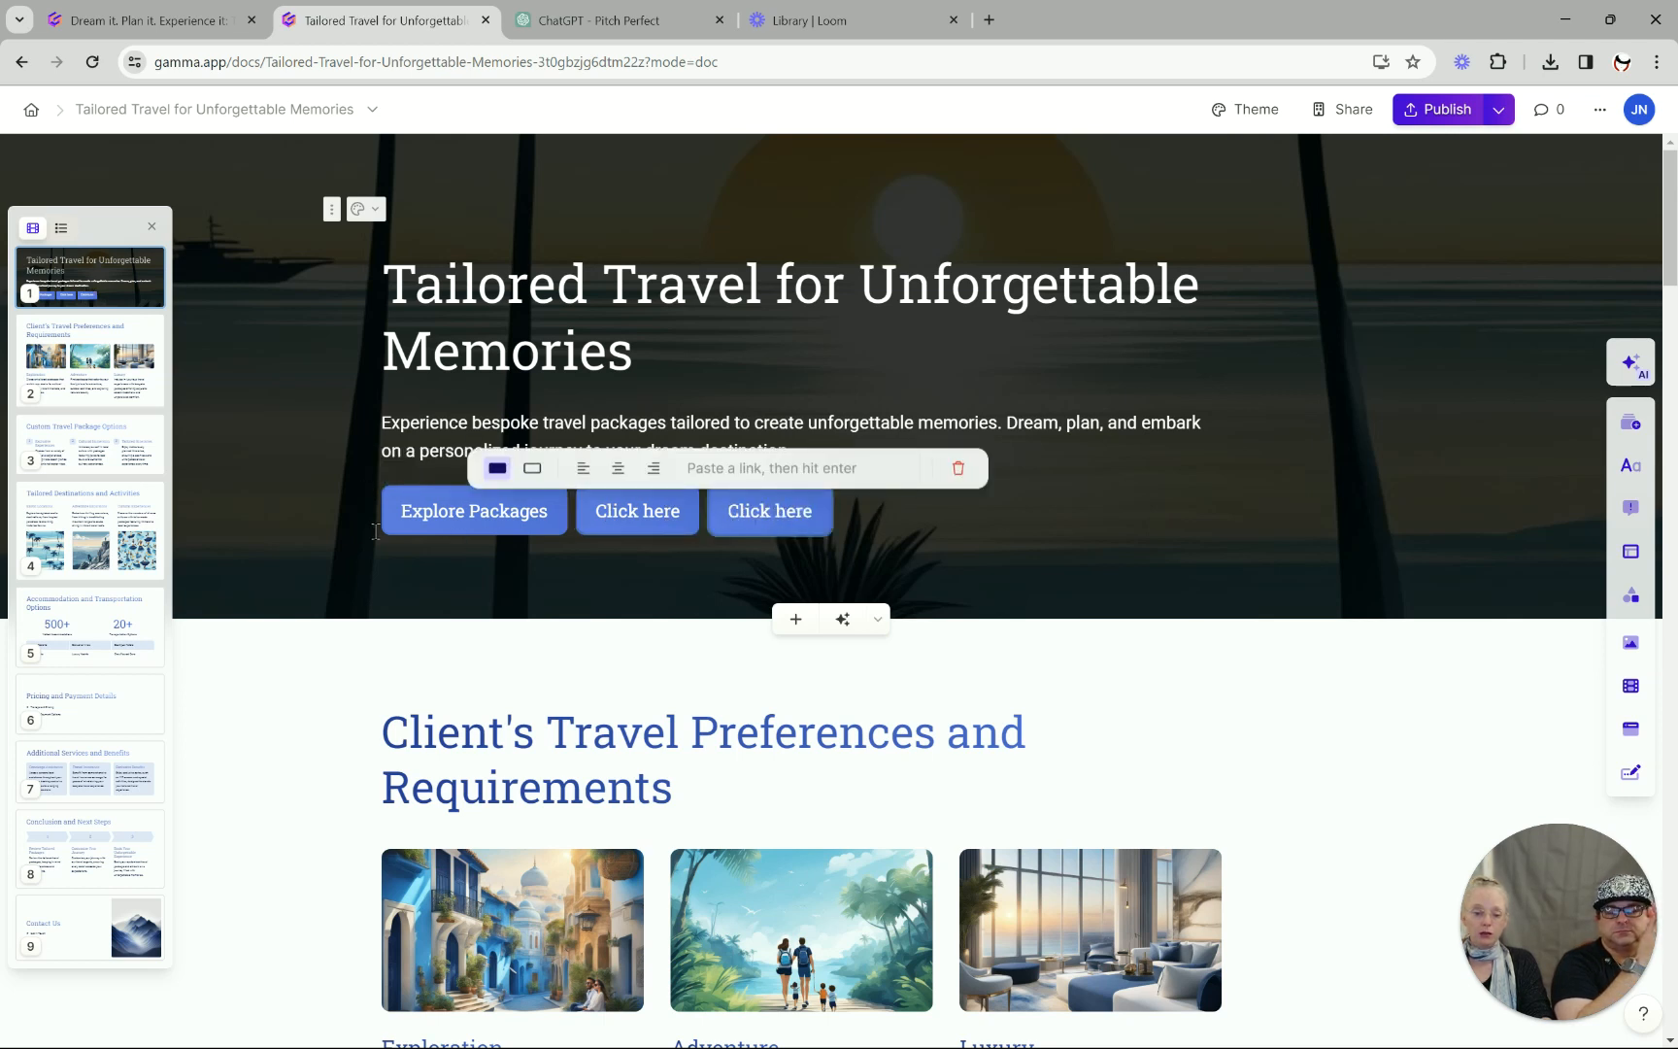
pyautogui.click(617, 469)
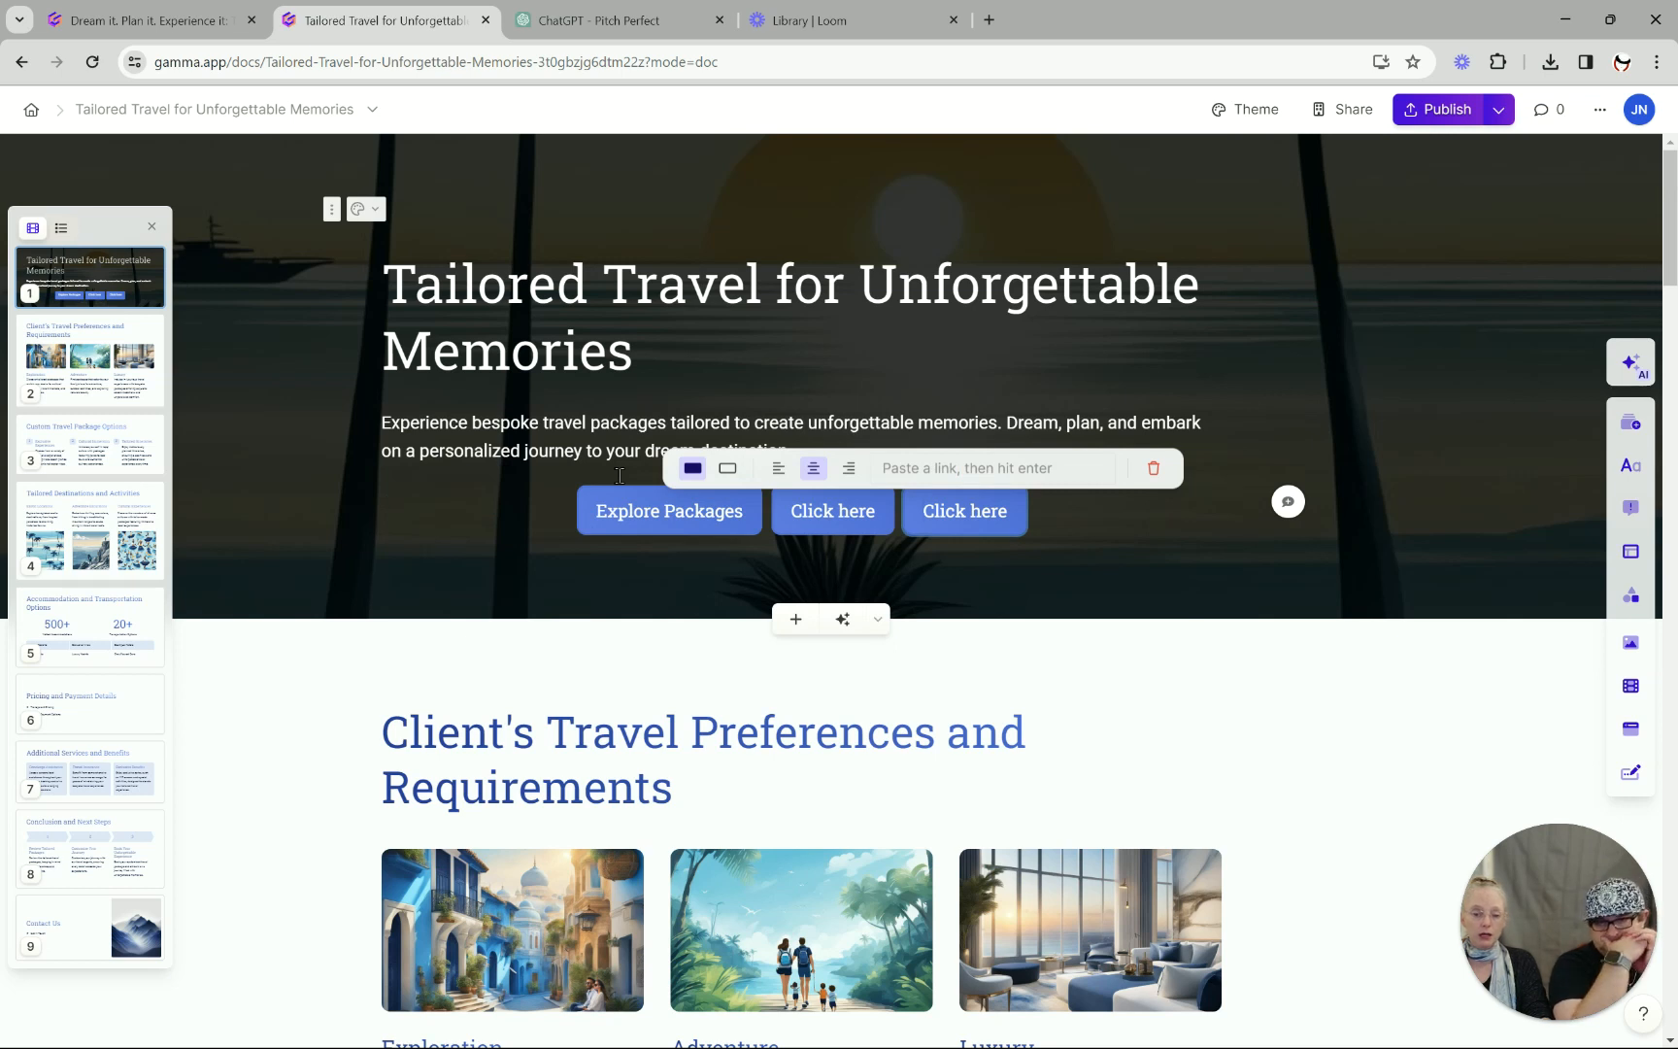
pyautogui.click(608, 355)
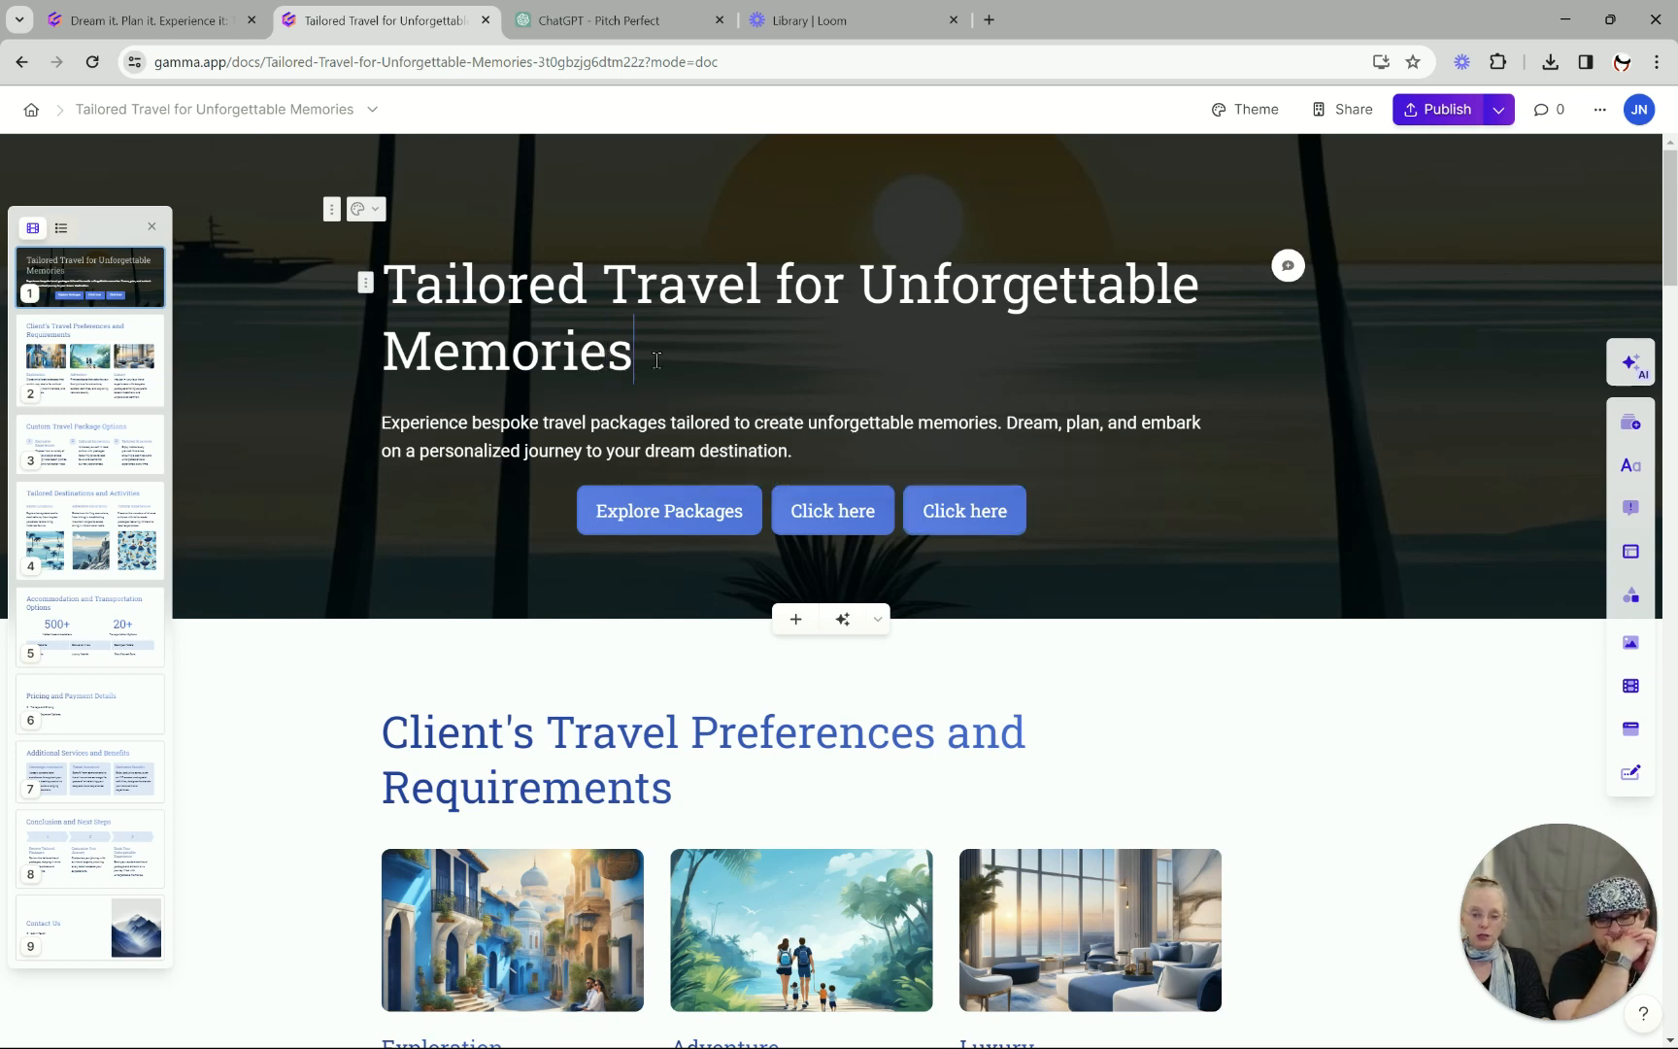
# Replace the first card's title with "Dream it. Plan it. Experience it: Tailored travel for unforgettable memories" and center it.
pyautogui.moveTo(657, 360); pyautogui.dragTo(377, 285)
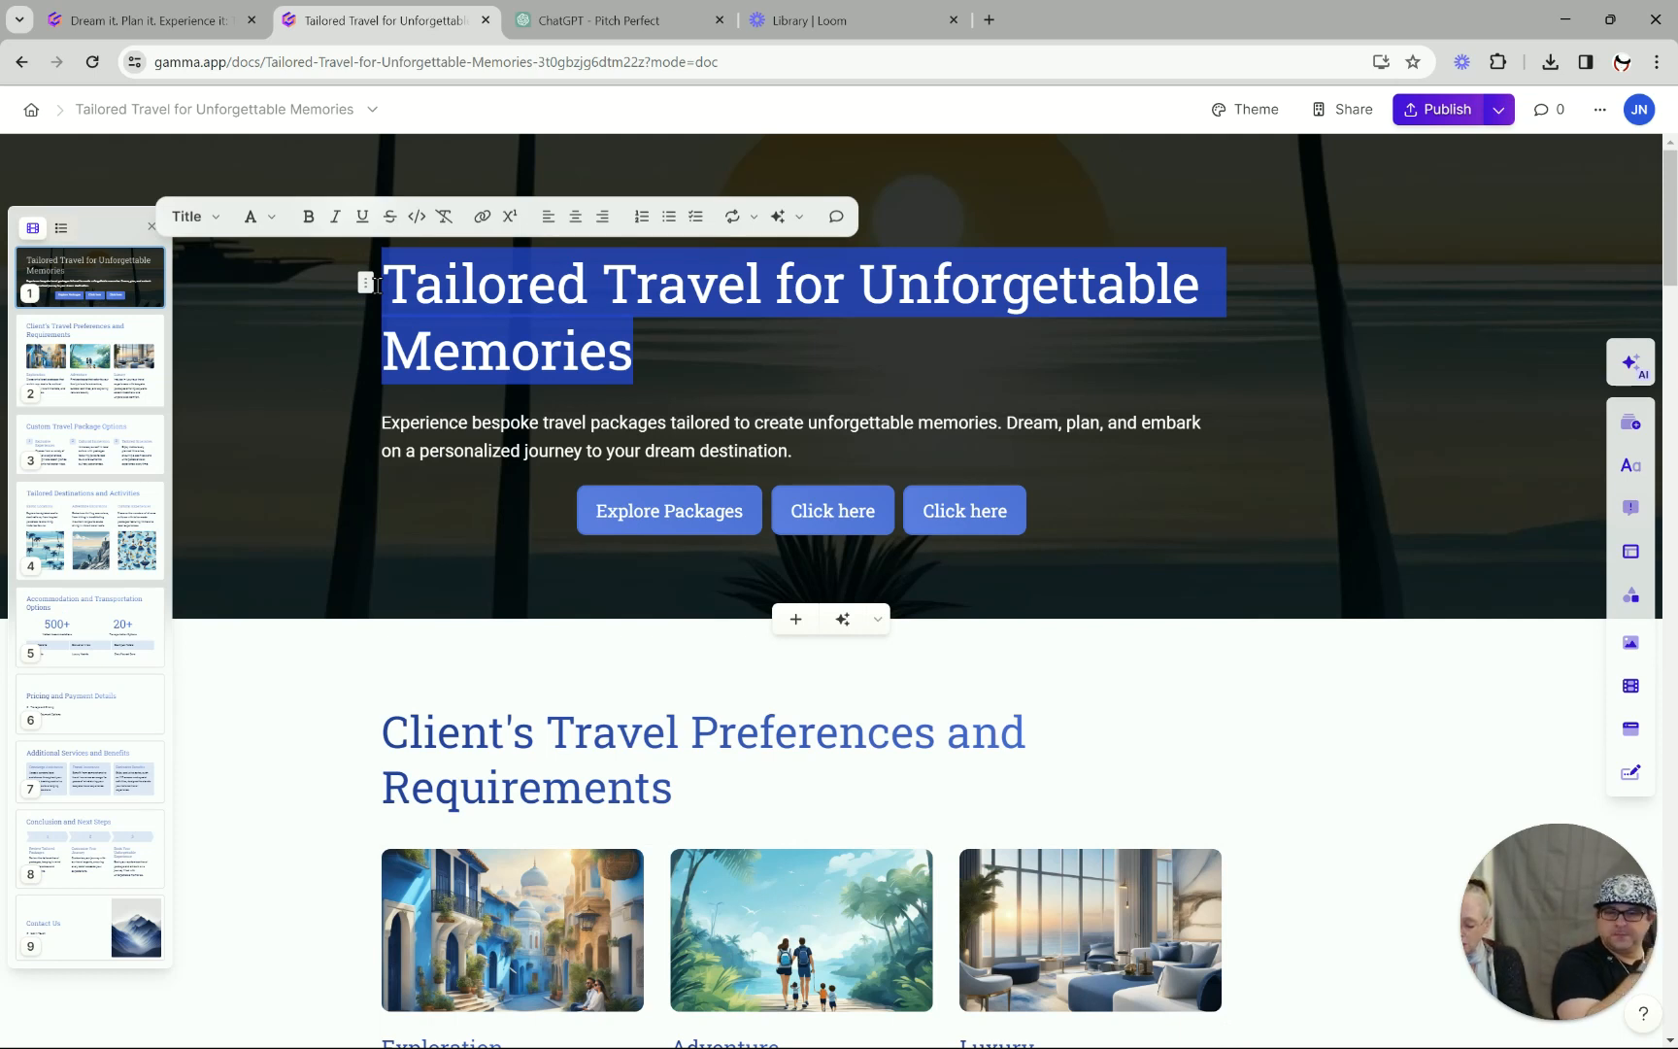
pyautogui.write('Dream it. Plan it. Experience it: Tailored travel for unforgettable memories')
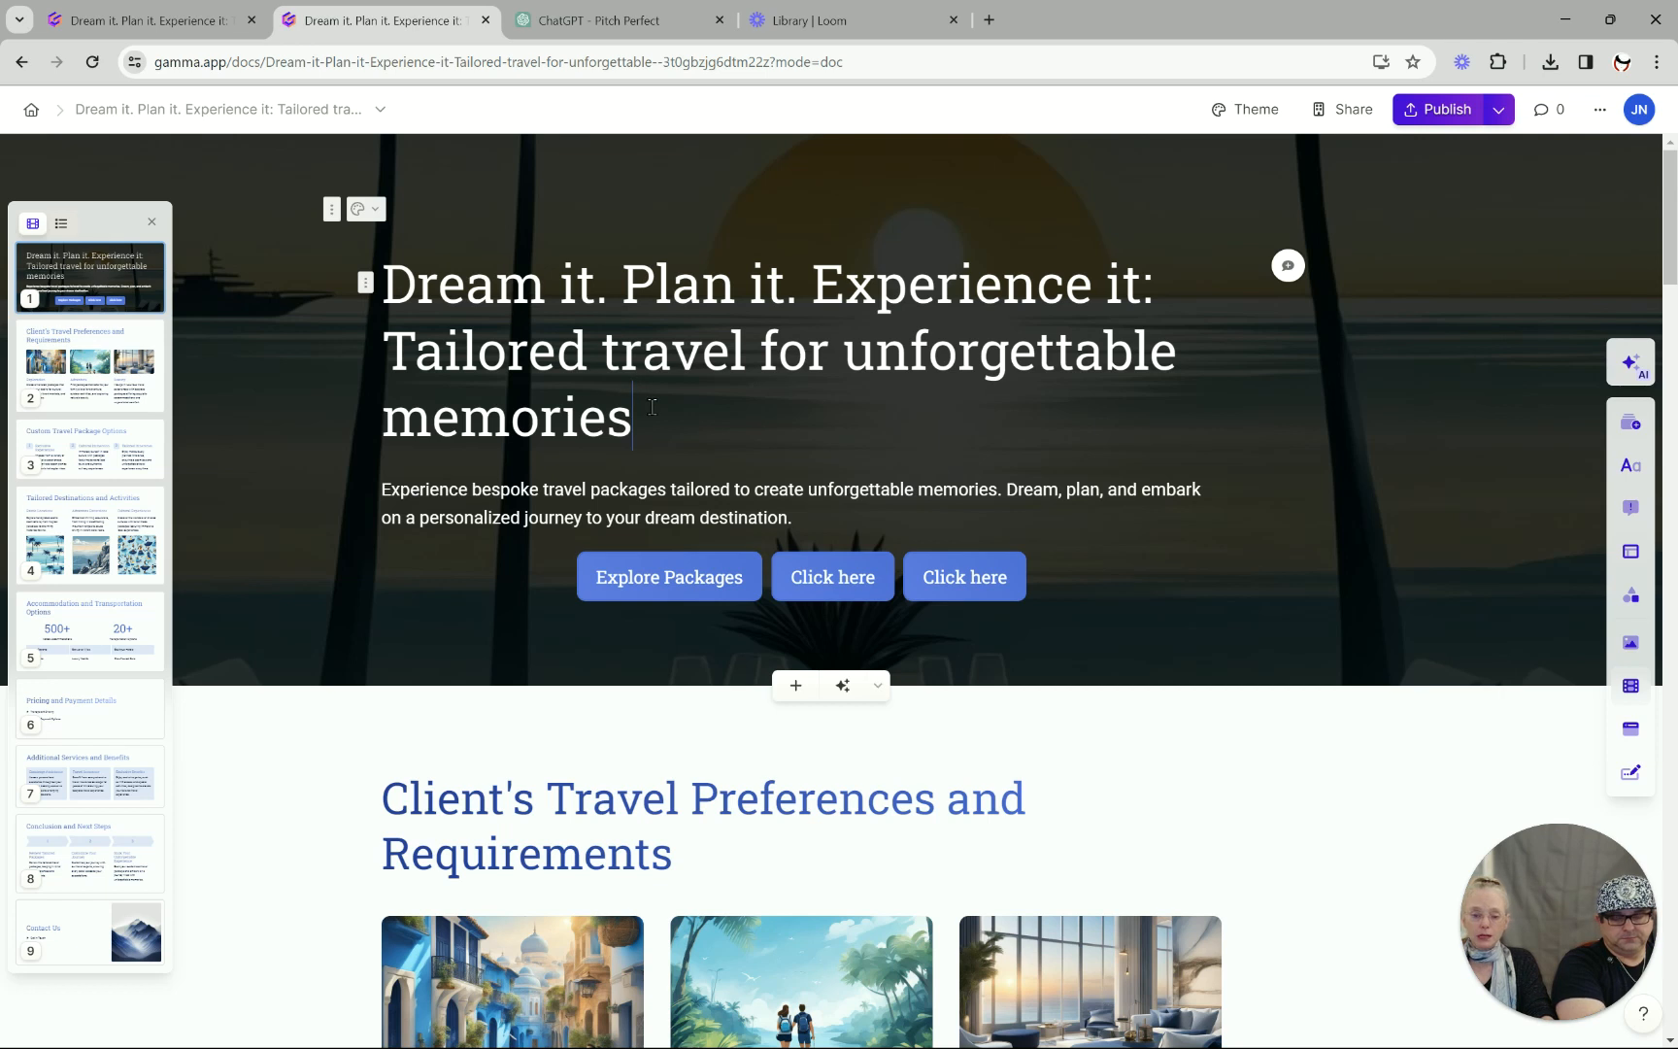
pyautogui.moveTo(652, 407); pyautogui.dragTo(381, 284)
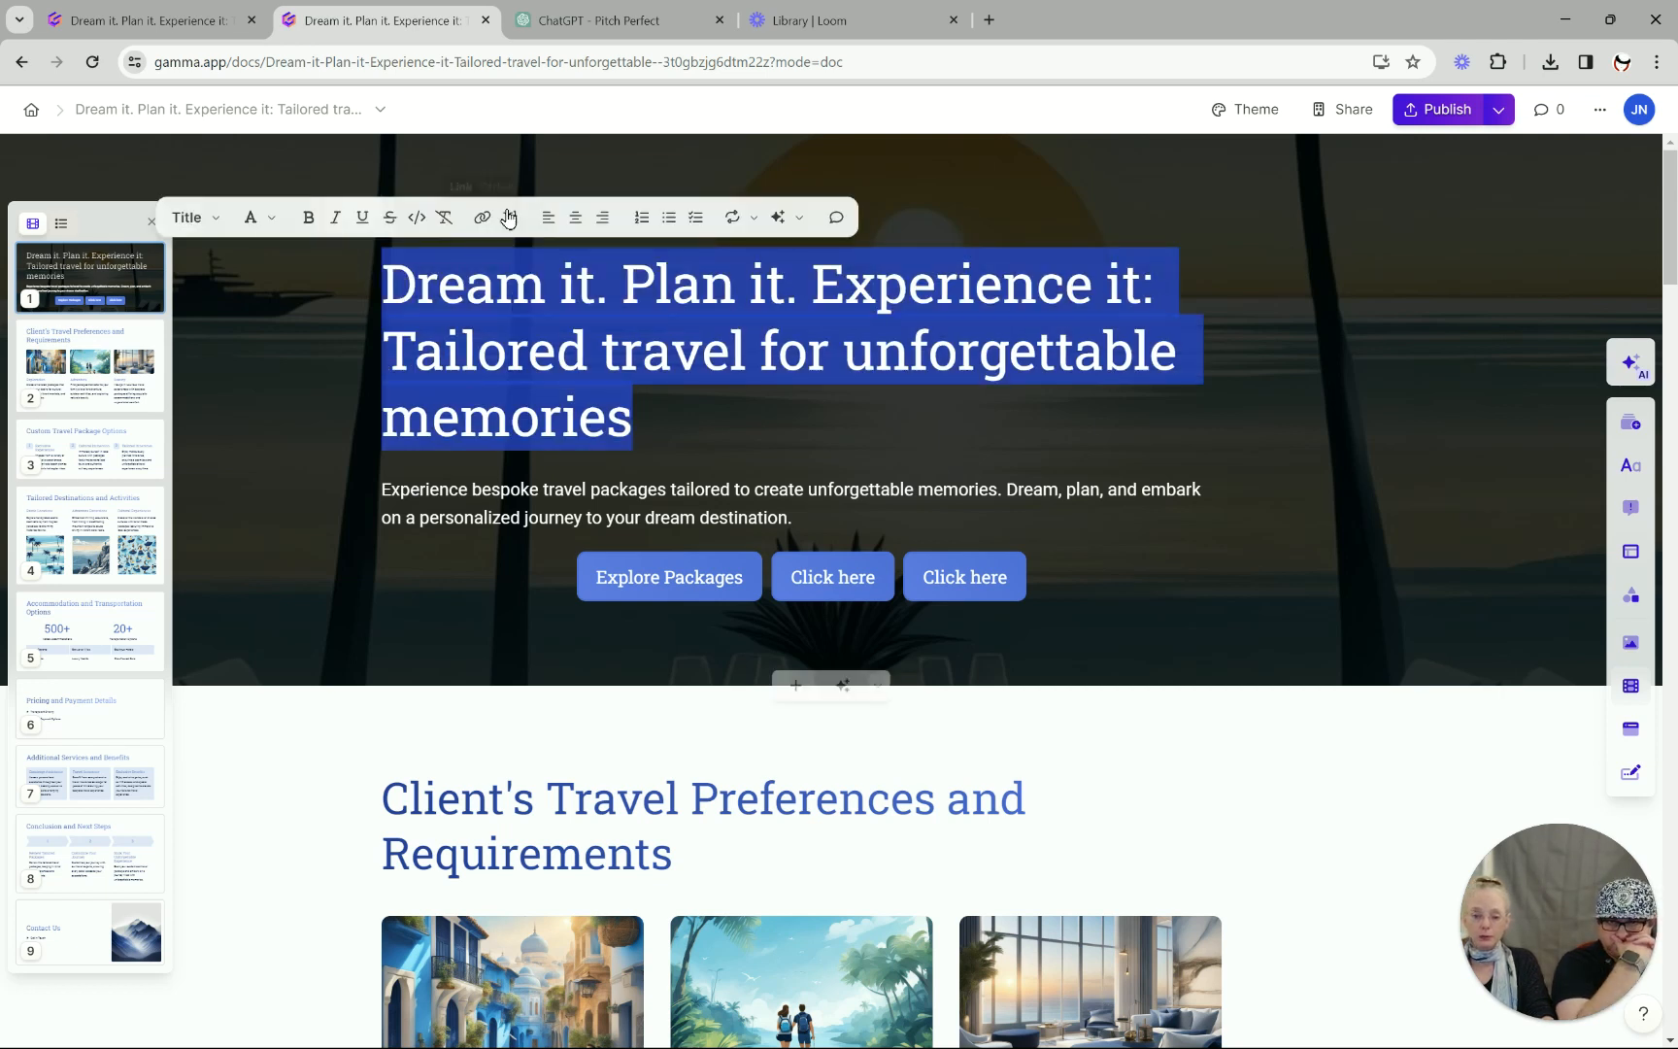
pyautogui.click(576, 217)
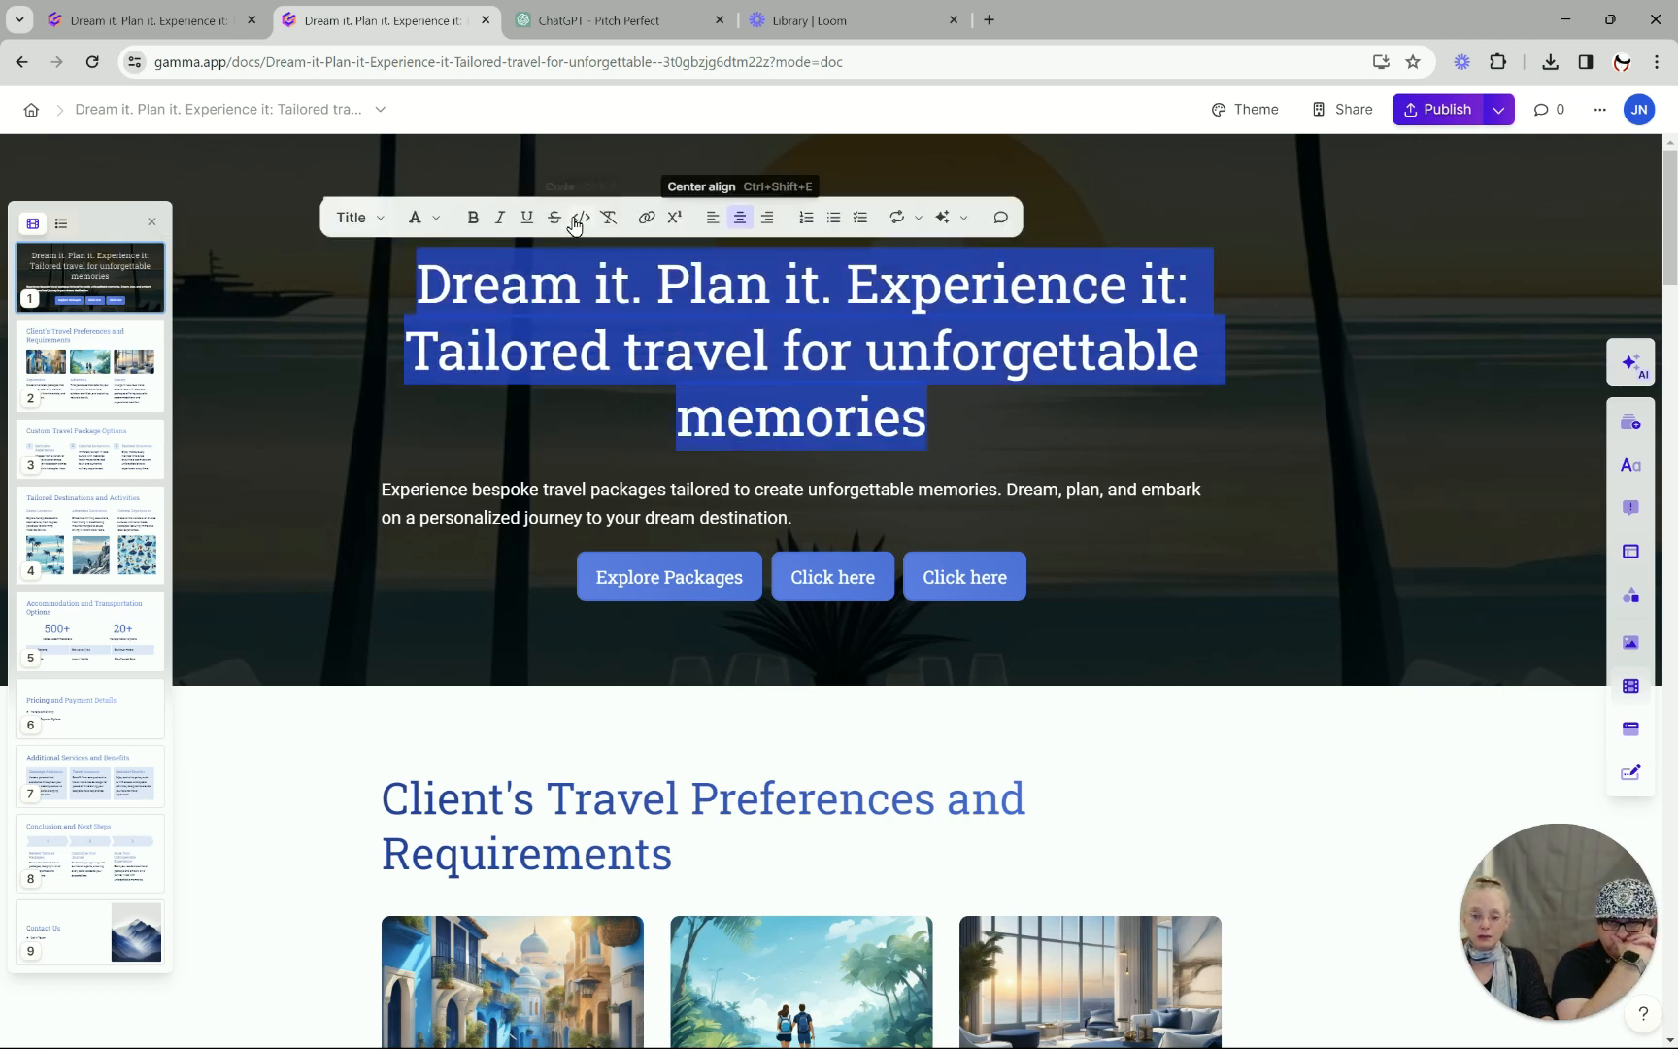
pyautogui.click(975, 379)
# Publish the travel webpage and open the live site.
pyautogui.scroll(-2, 692, 463)
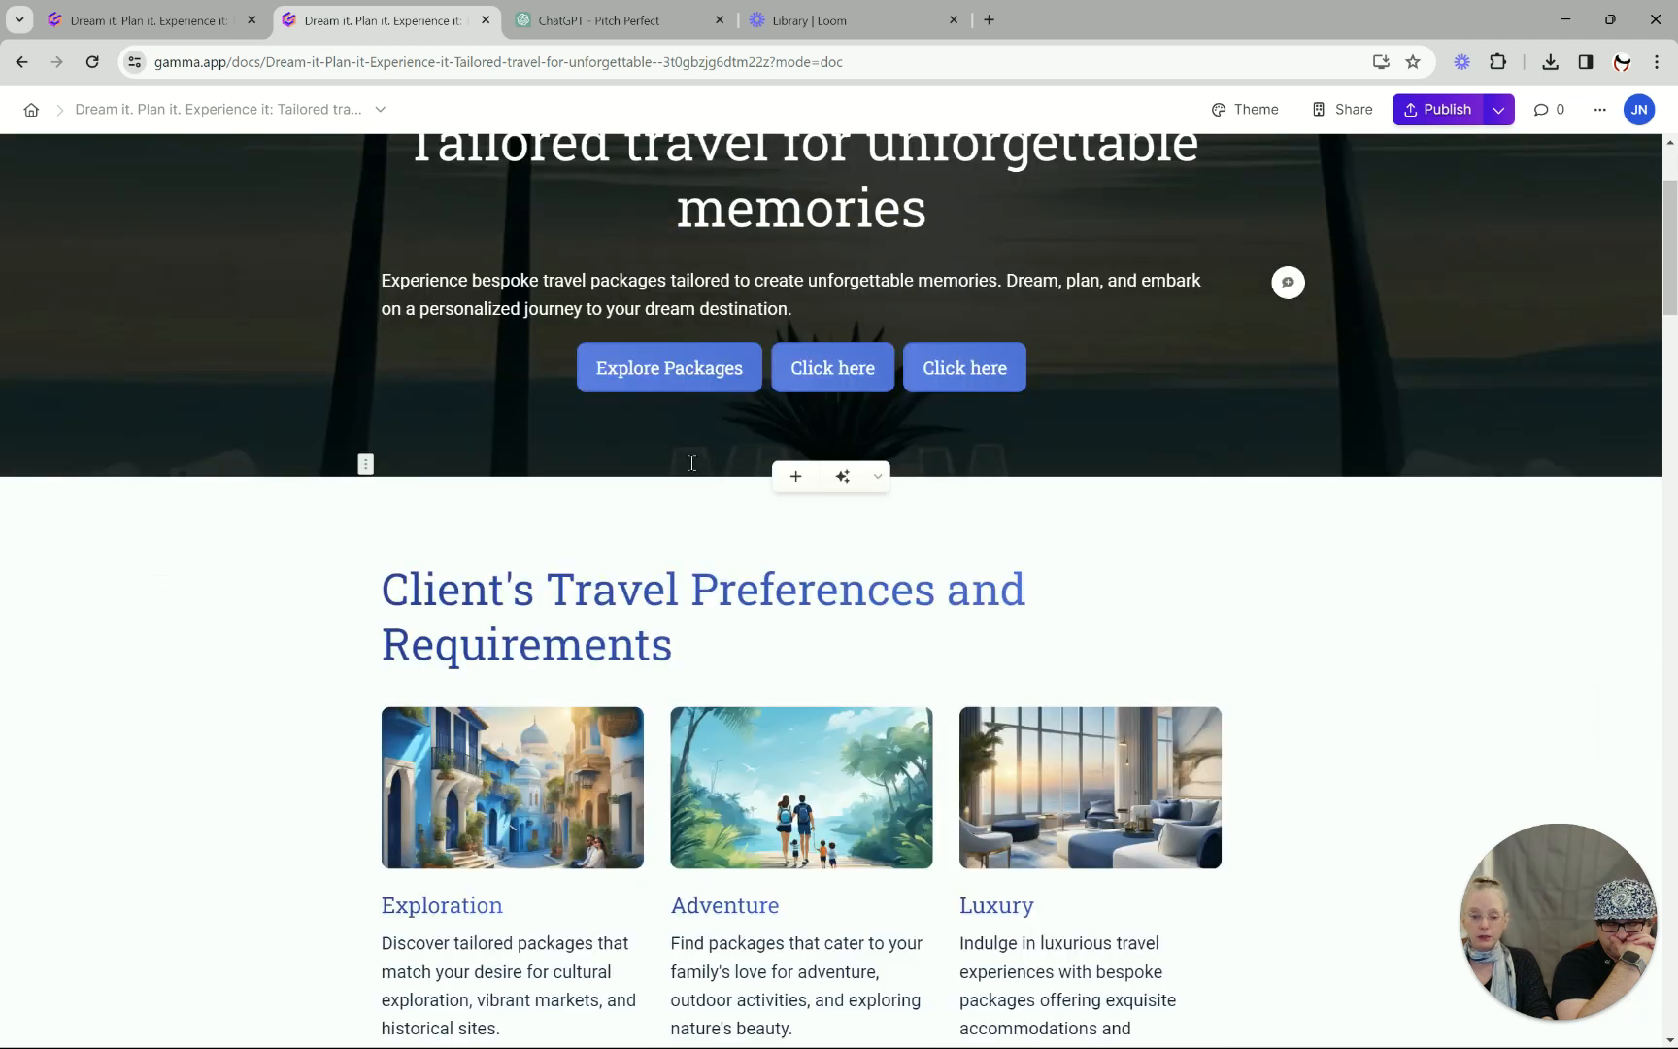
pyautogui.scroll(-20, 692, 464)
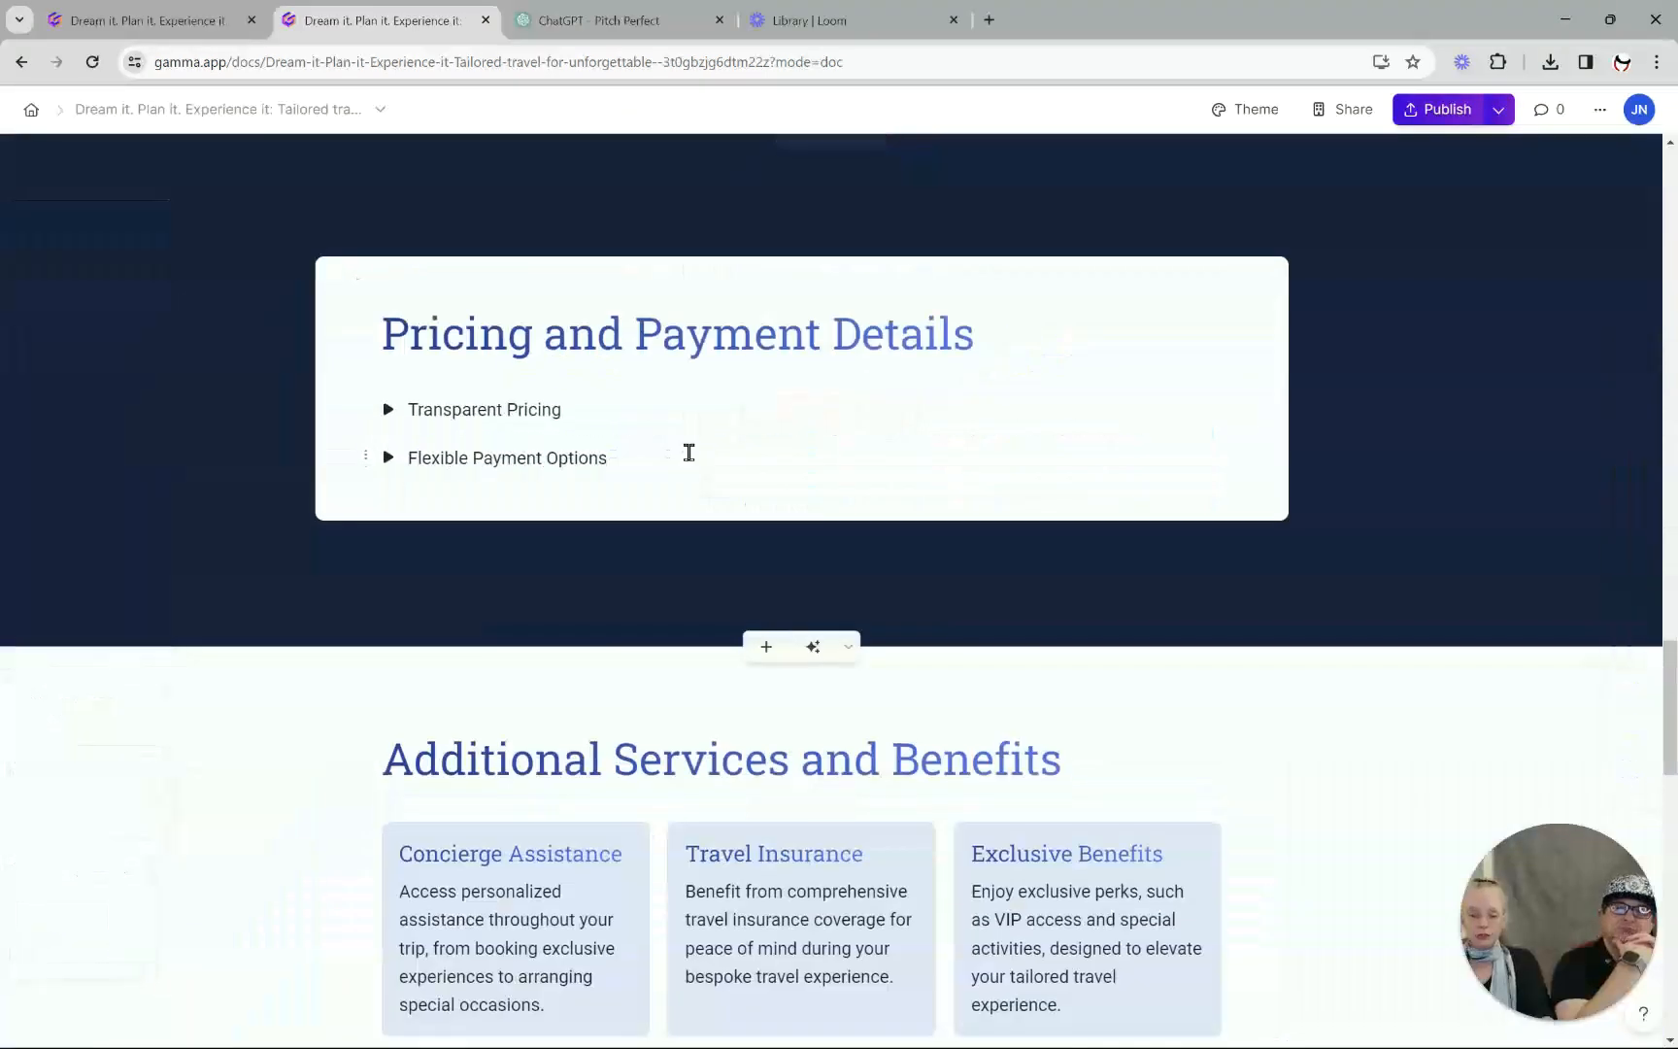
pyautogui.click(1443, 110)
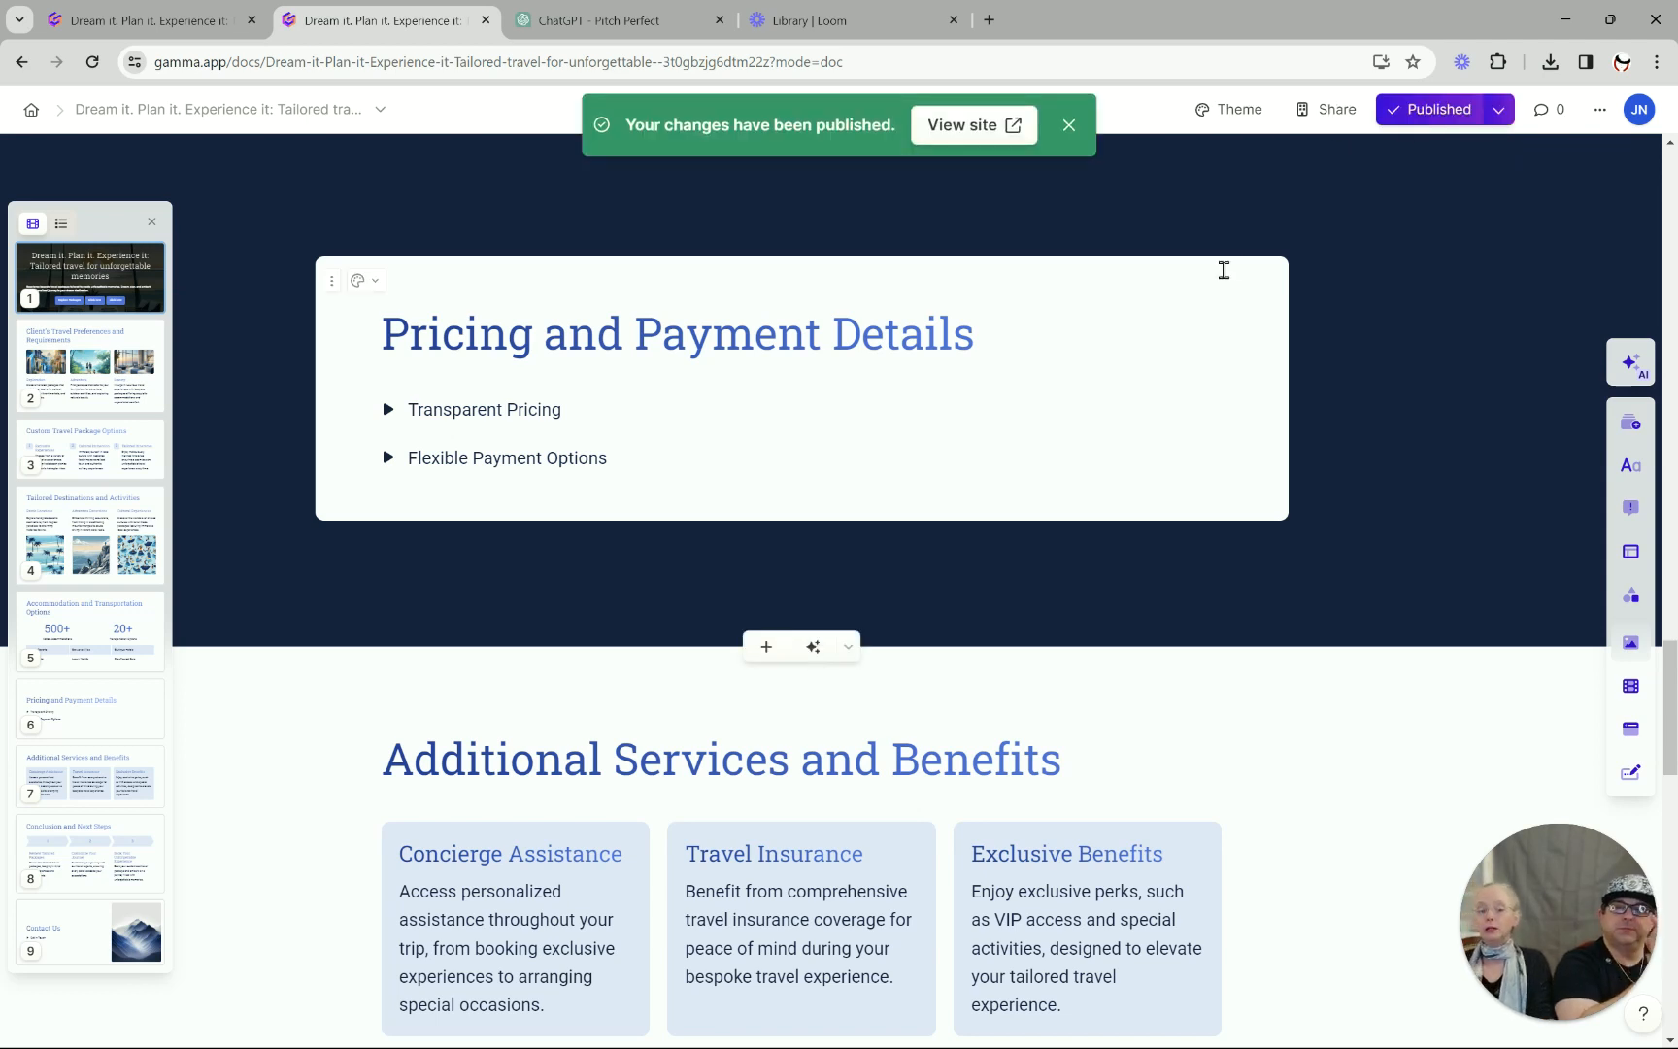
pyautogui.click(965, 127)
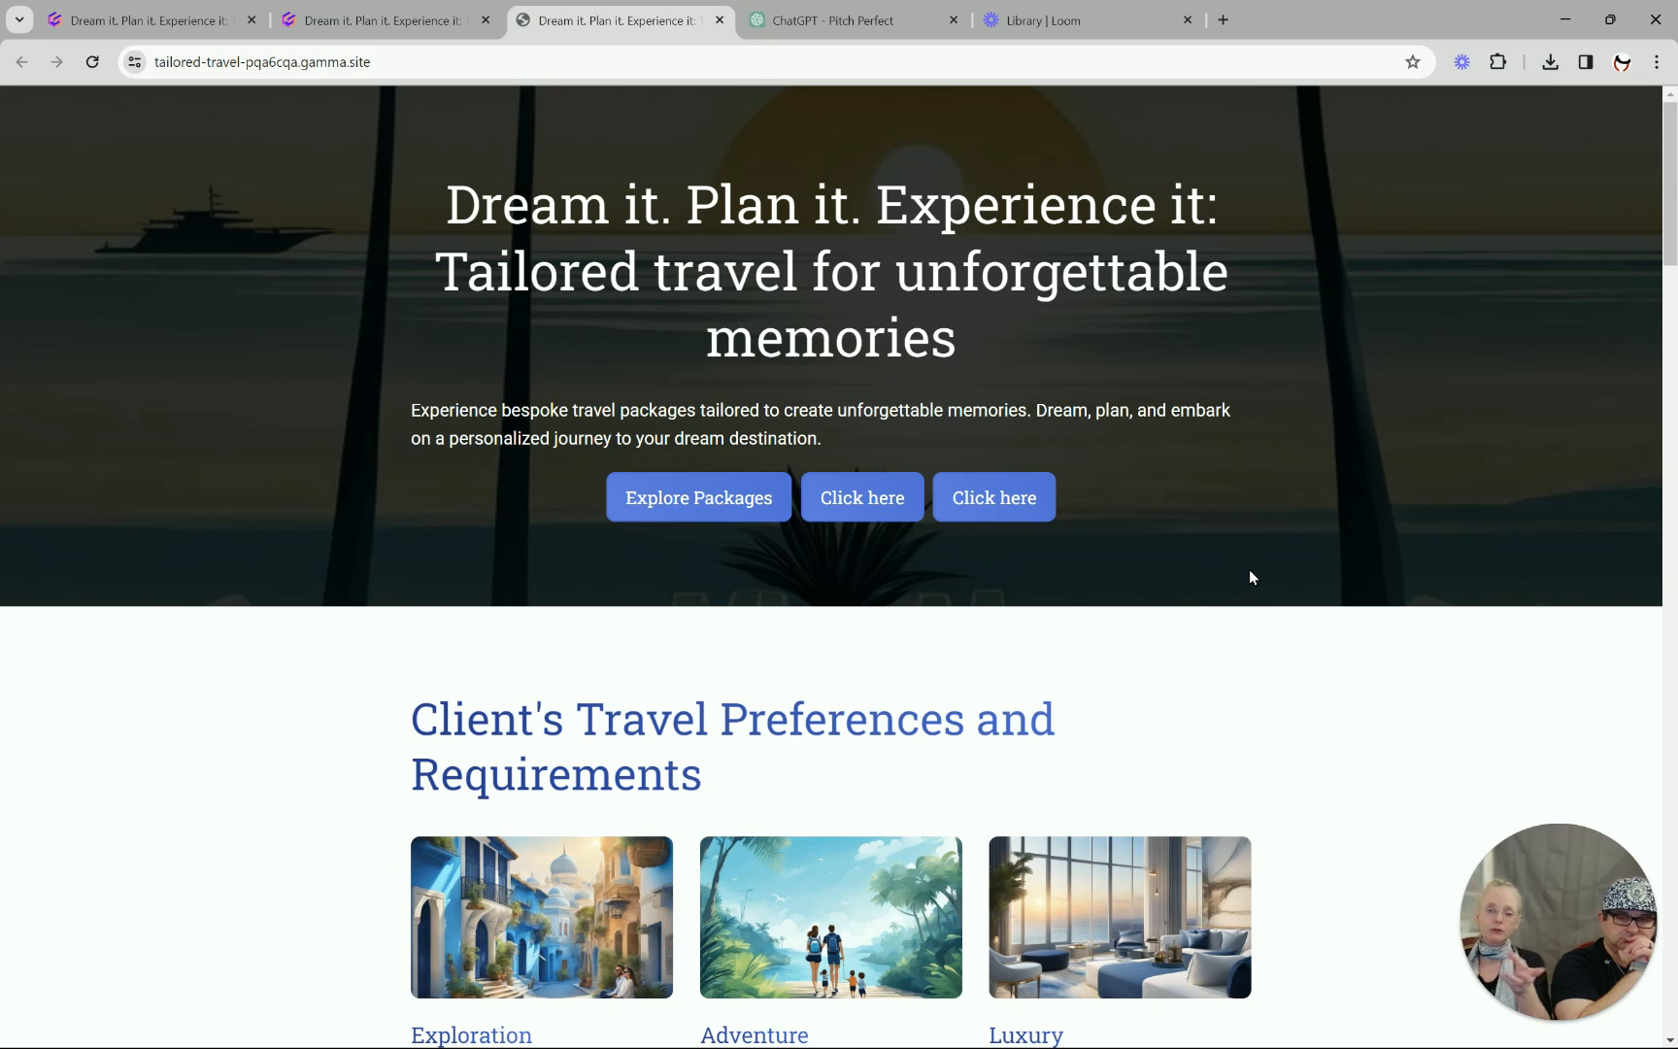
# Examine the published site's sections from the title banner down to Contact Us.
pyautogui.scroll(-3, 1250, 573)
pyautogui.scroll(-8, 1237, 606)
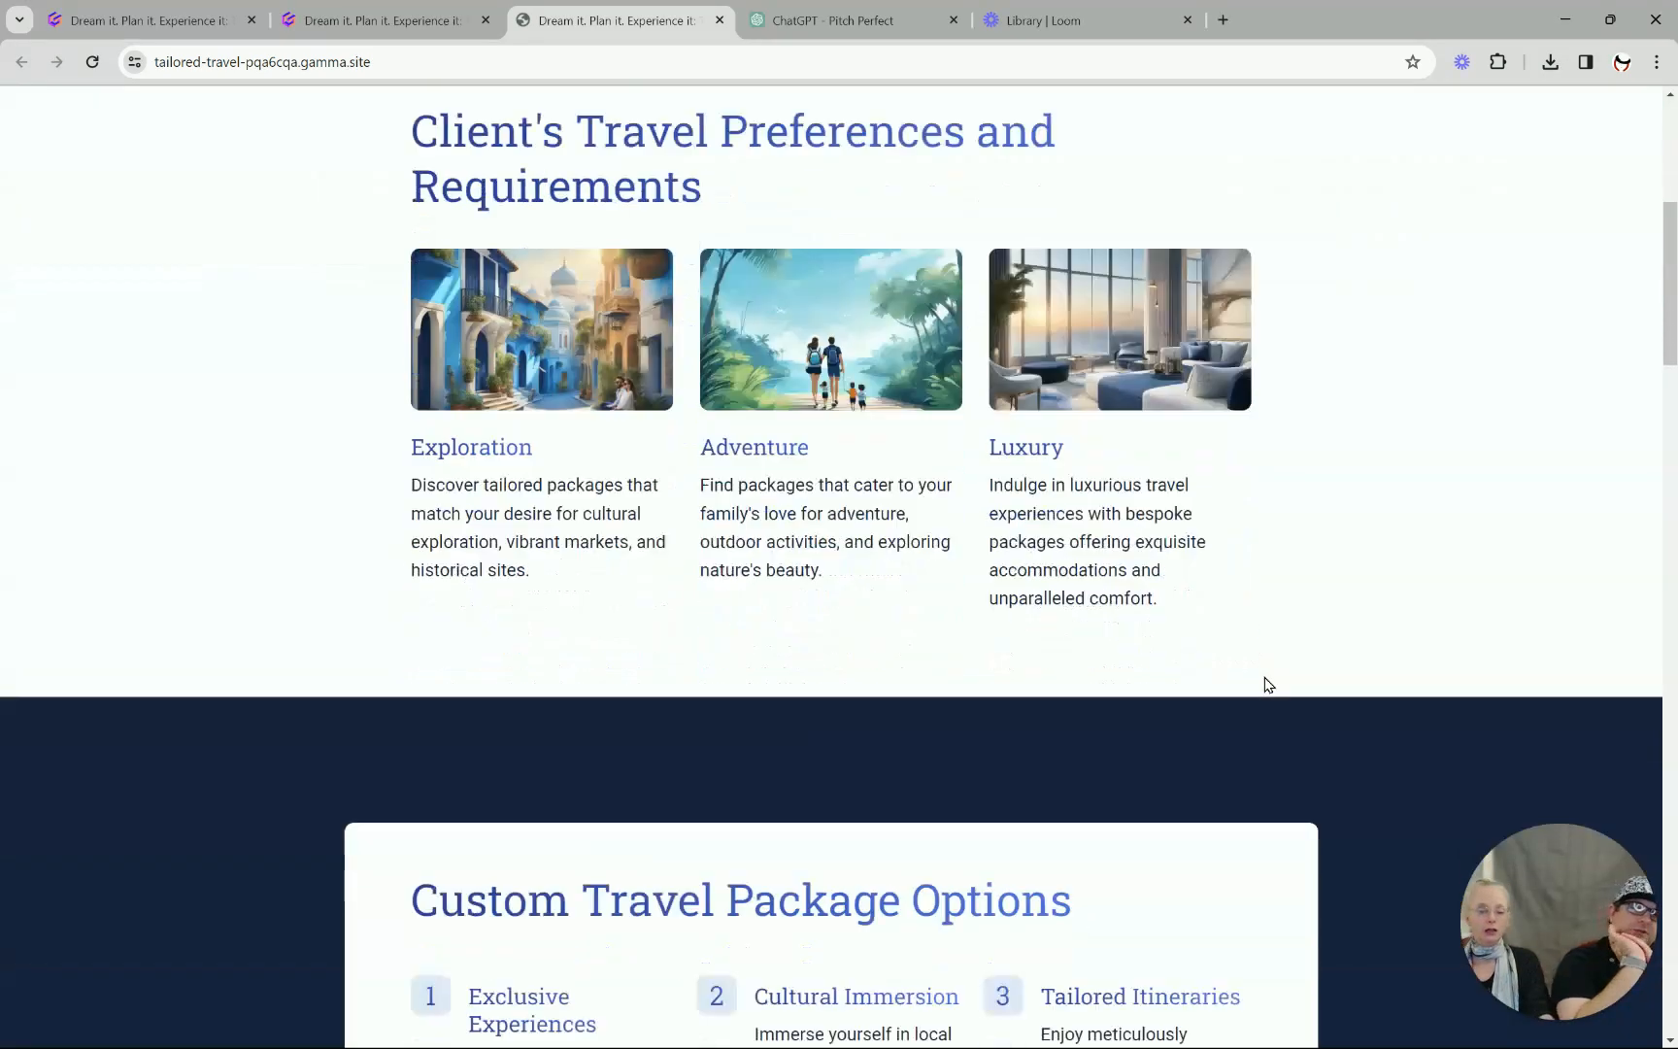
pyautogui.scroll(-7, 1272, 692)
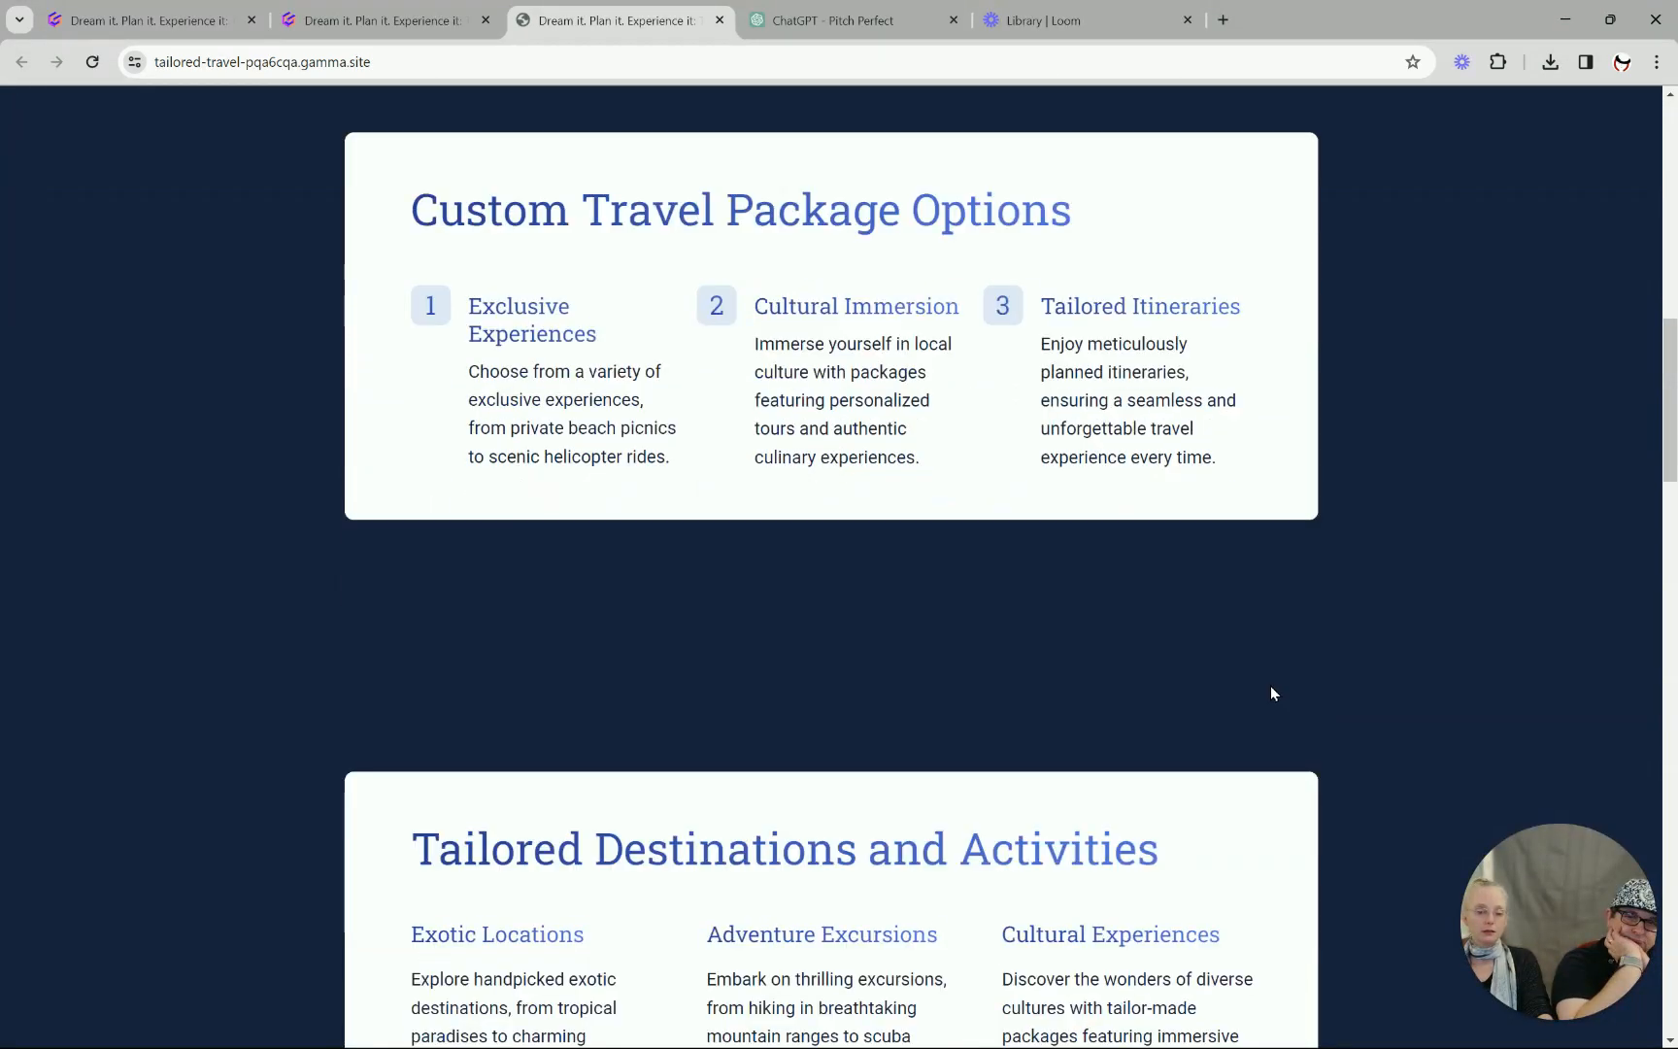
pyautogui.scroll(-1, 1275, 694)
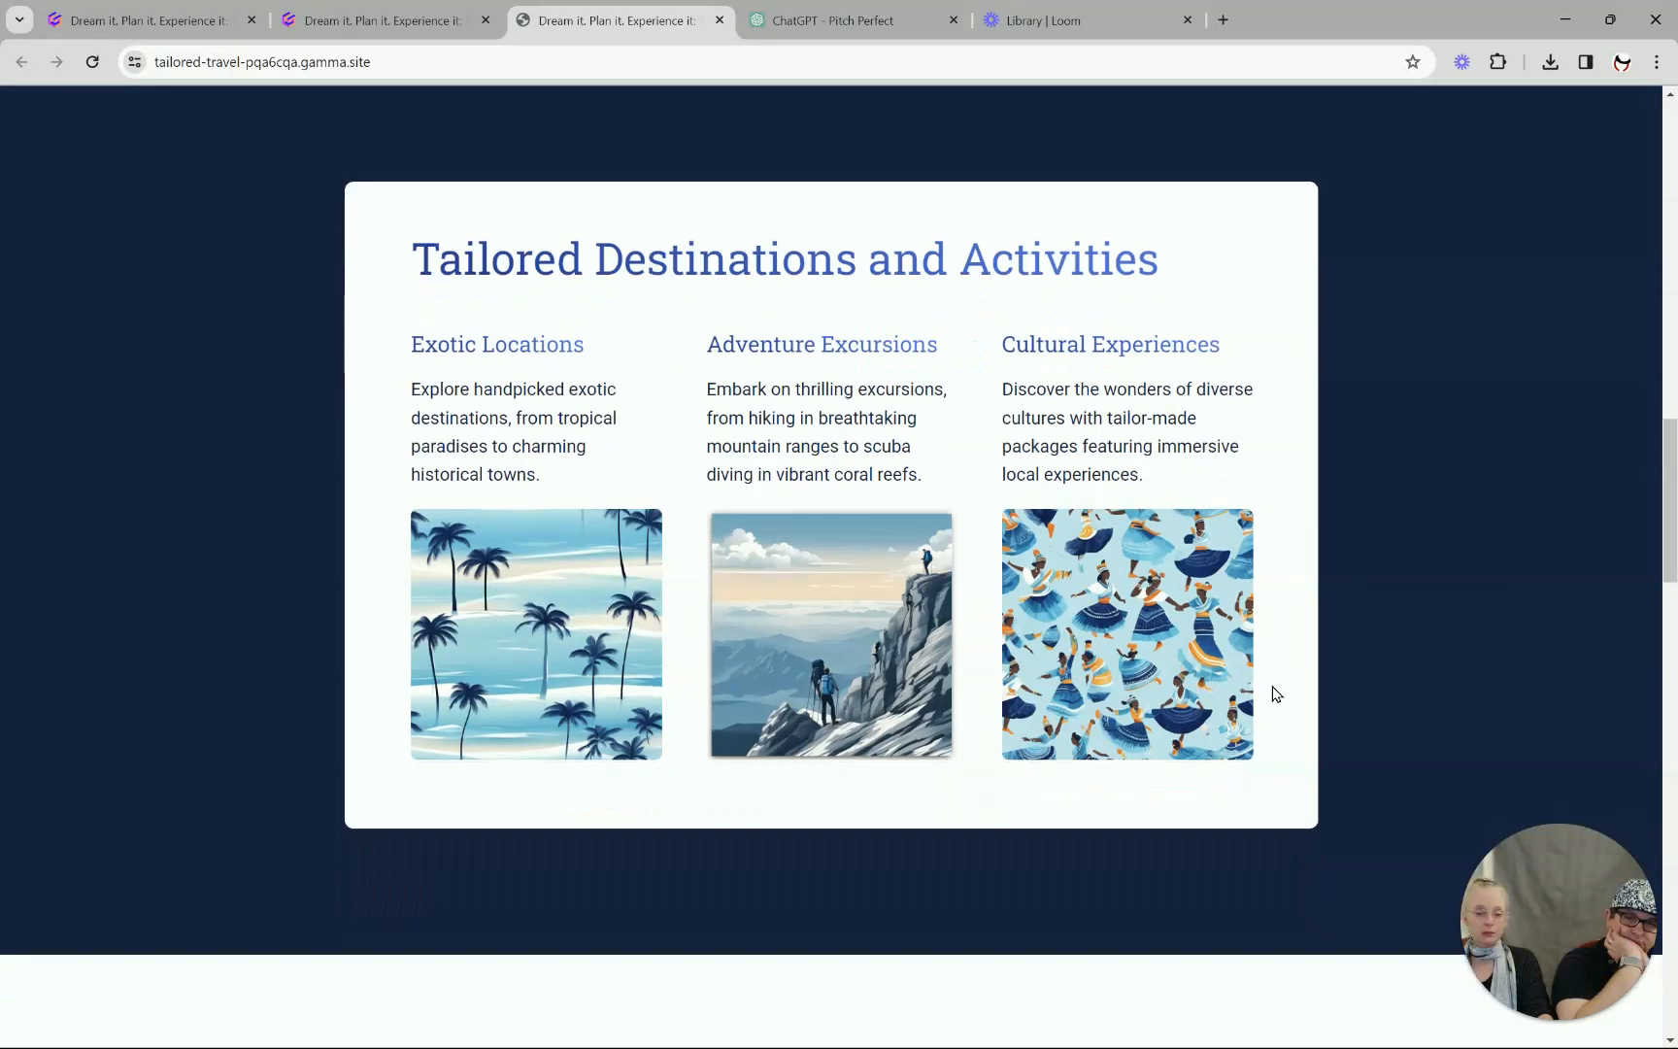
pyautogui.scroll(-5, 1270, 693)
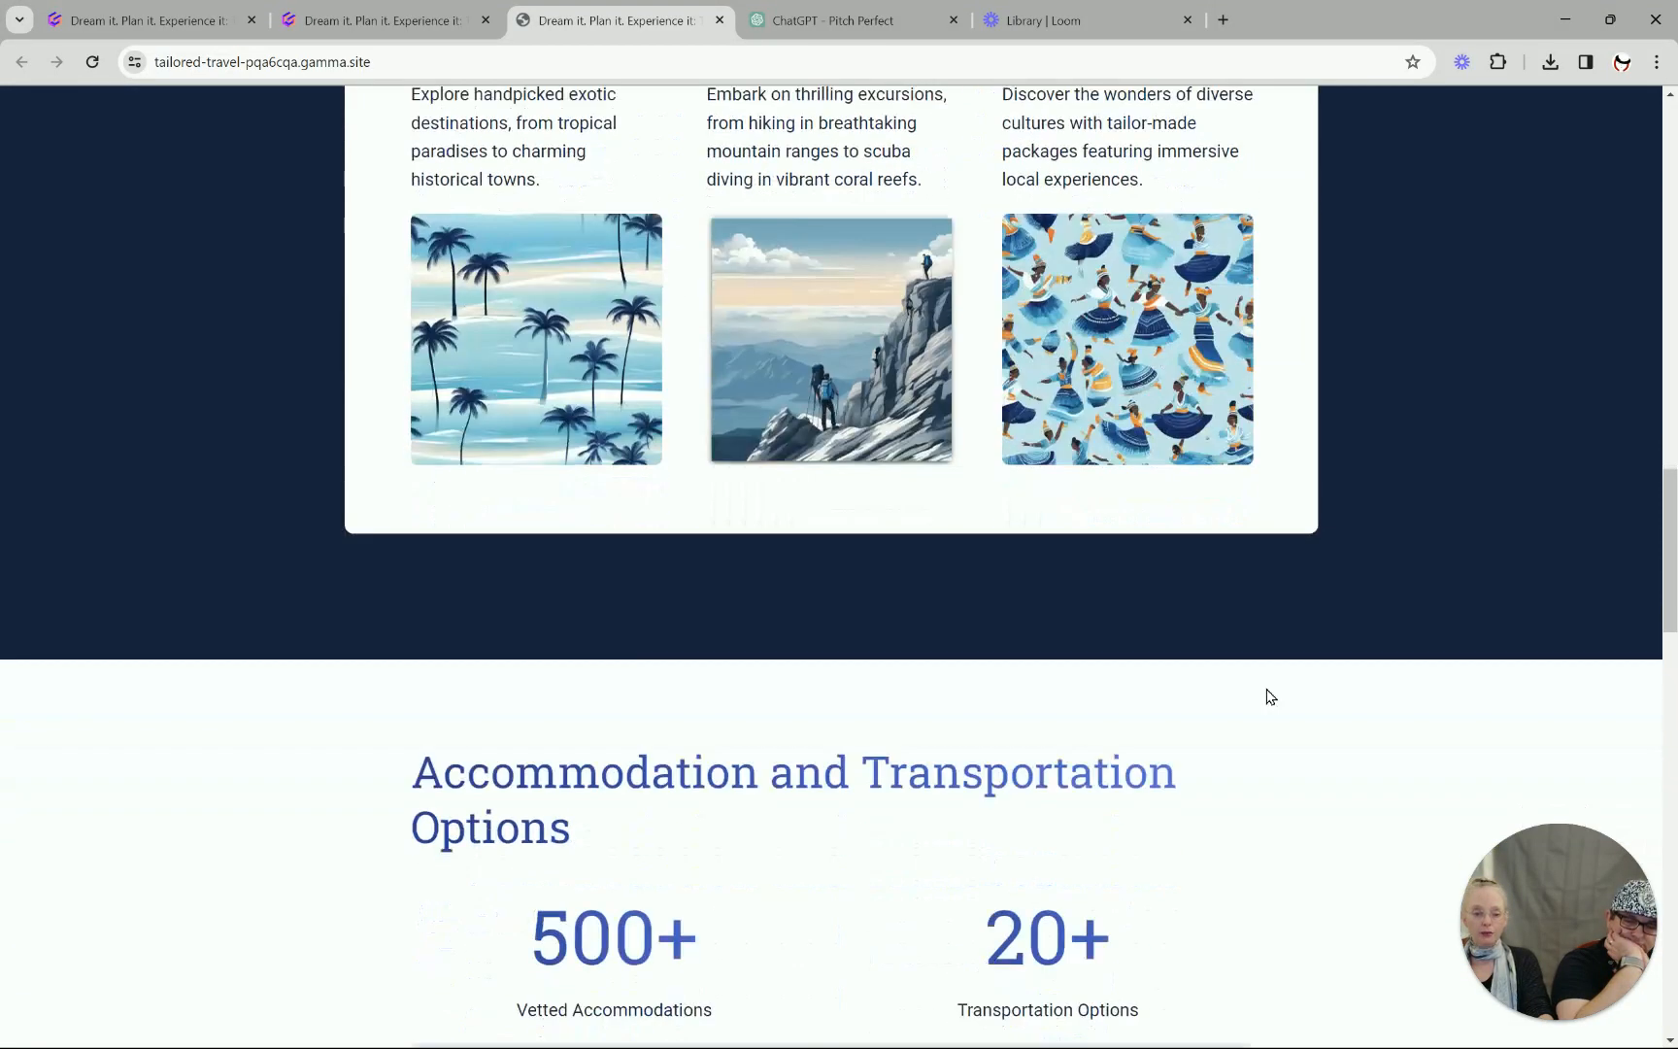
pyautogui.scroll(-3, 1271, 699)
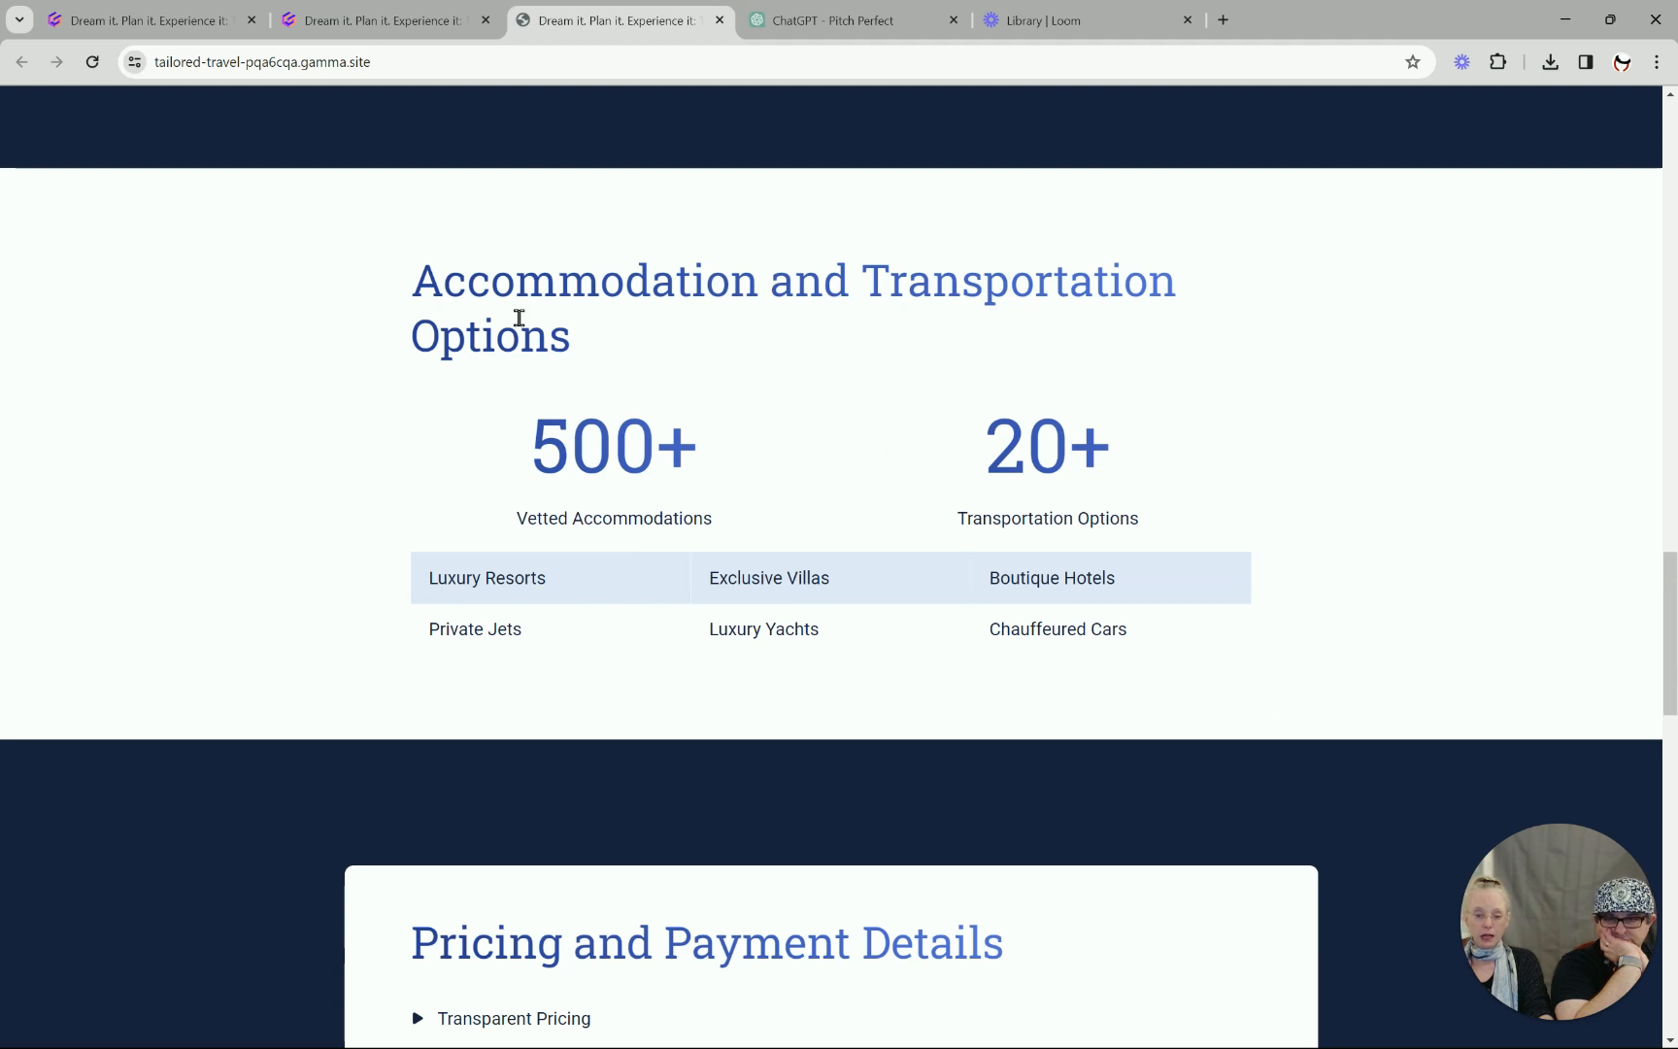
pyautogui.scroll(-5, 841, 762)
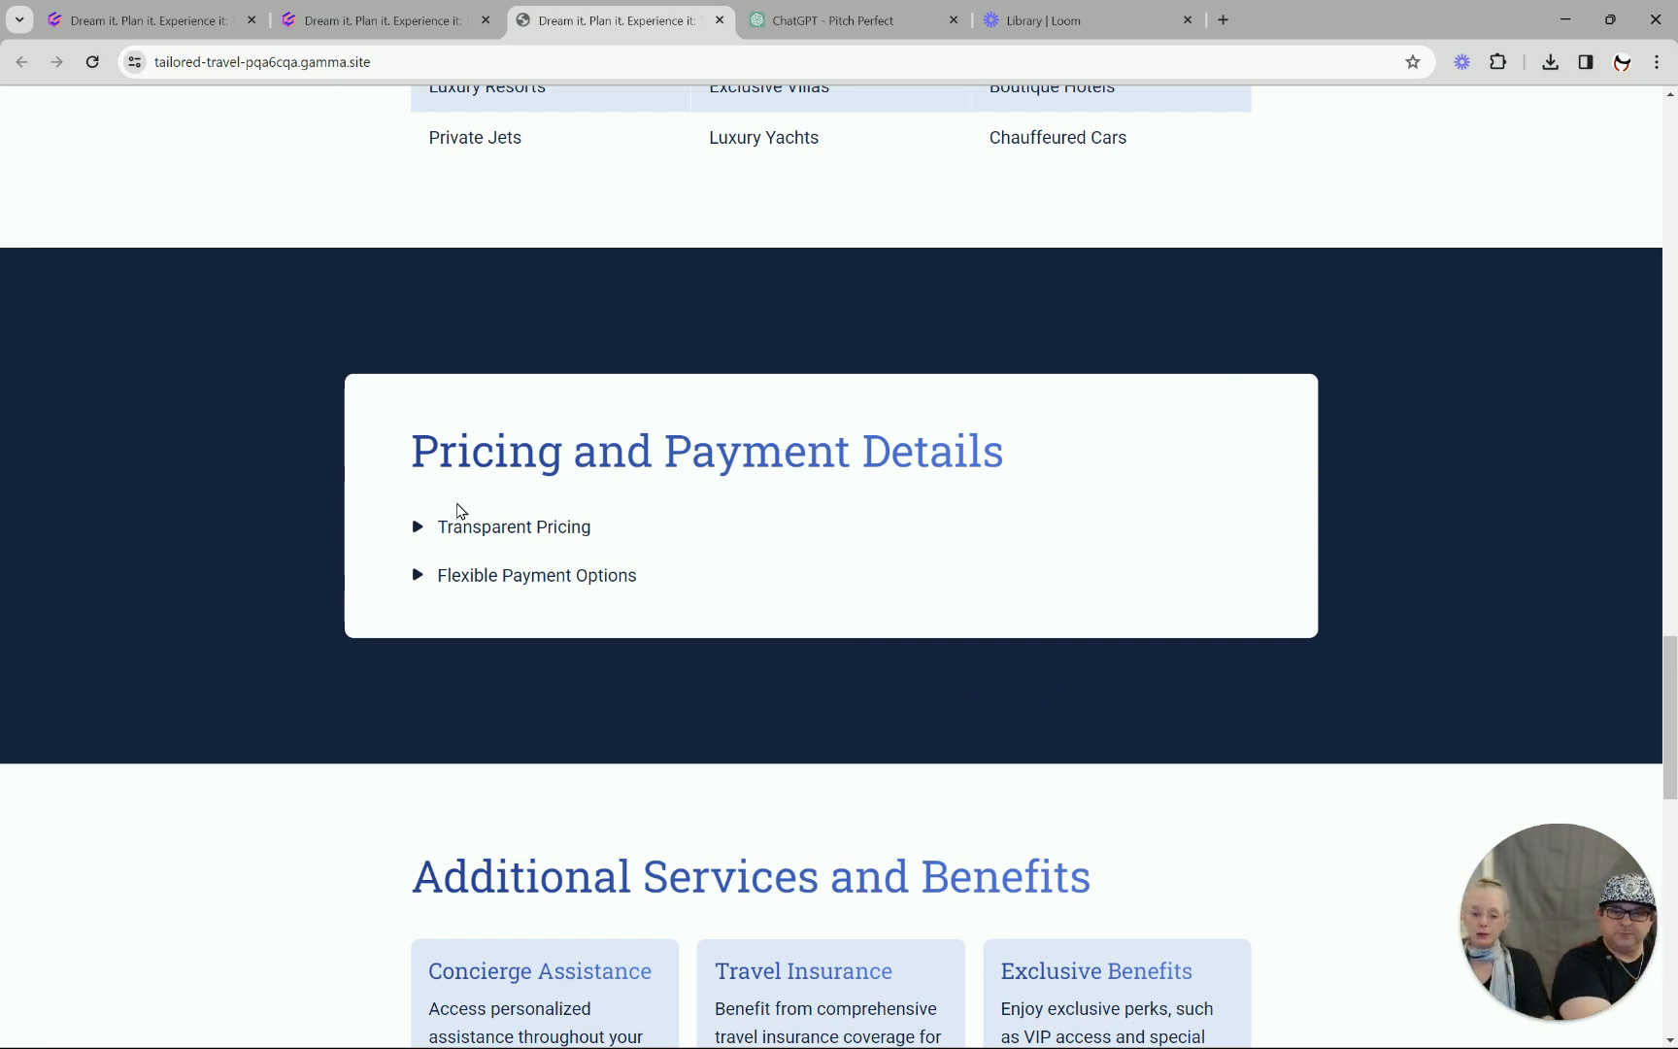
pyautogui.scroll(-6, 460, 511)
pyautogui.scroll(-5, 505, 437)
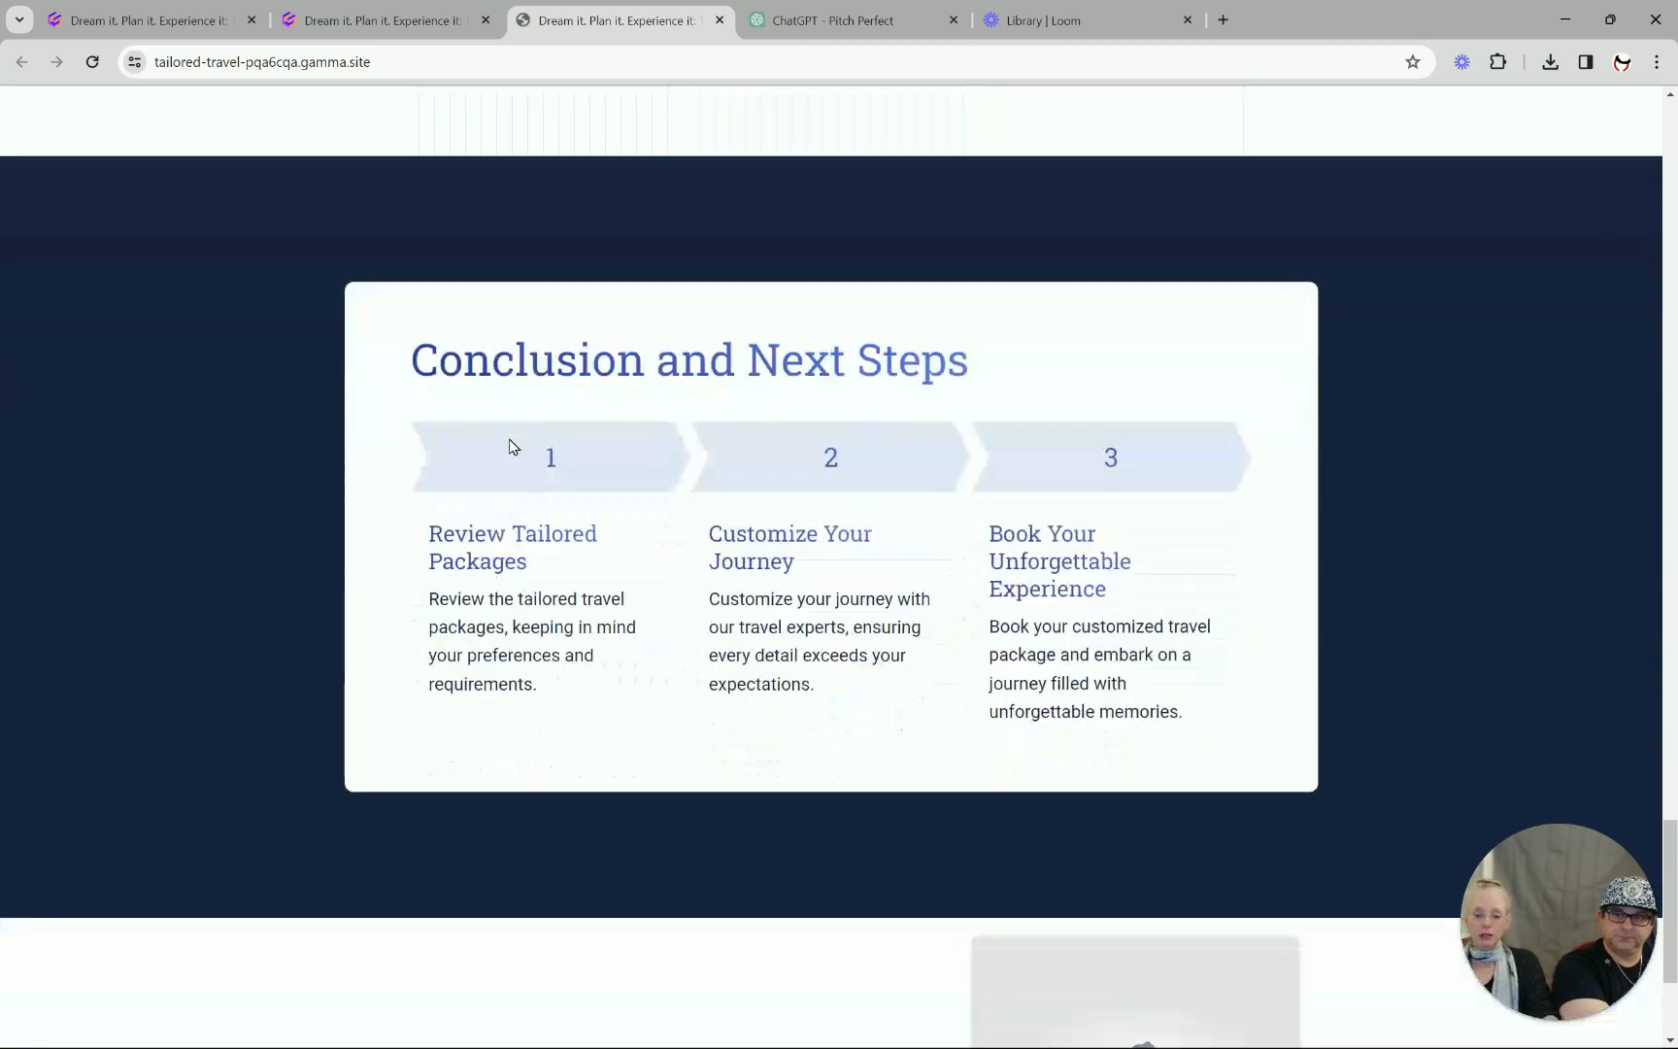
pyautogui.scroll(-3, 761, 535)
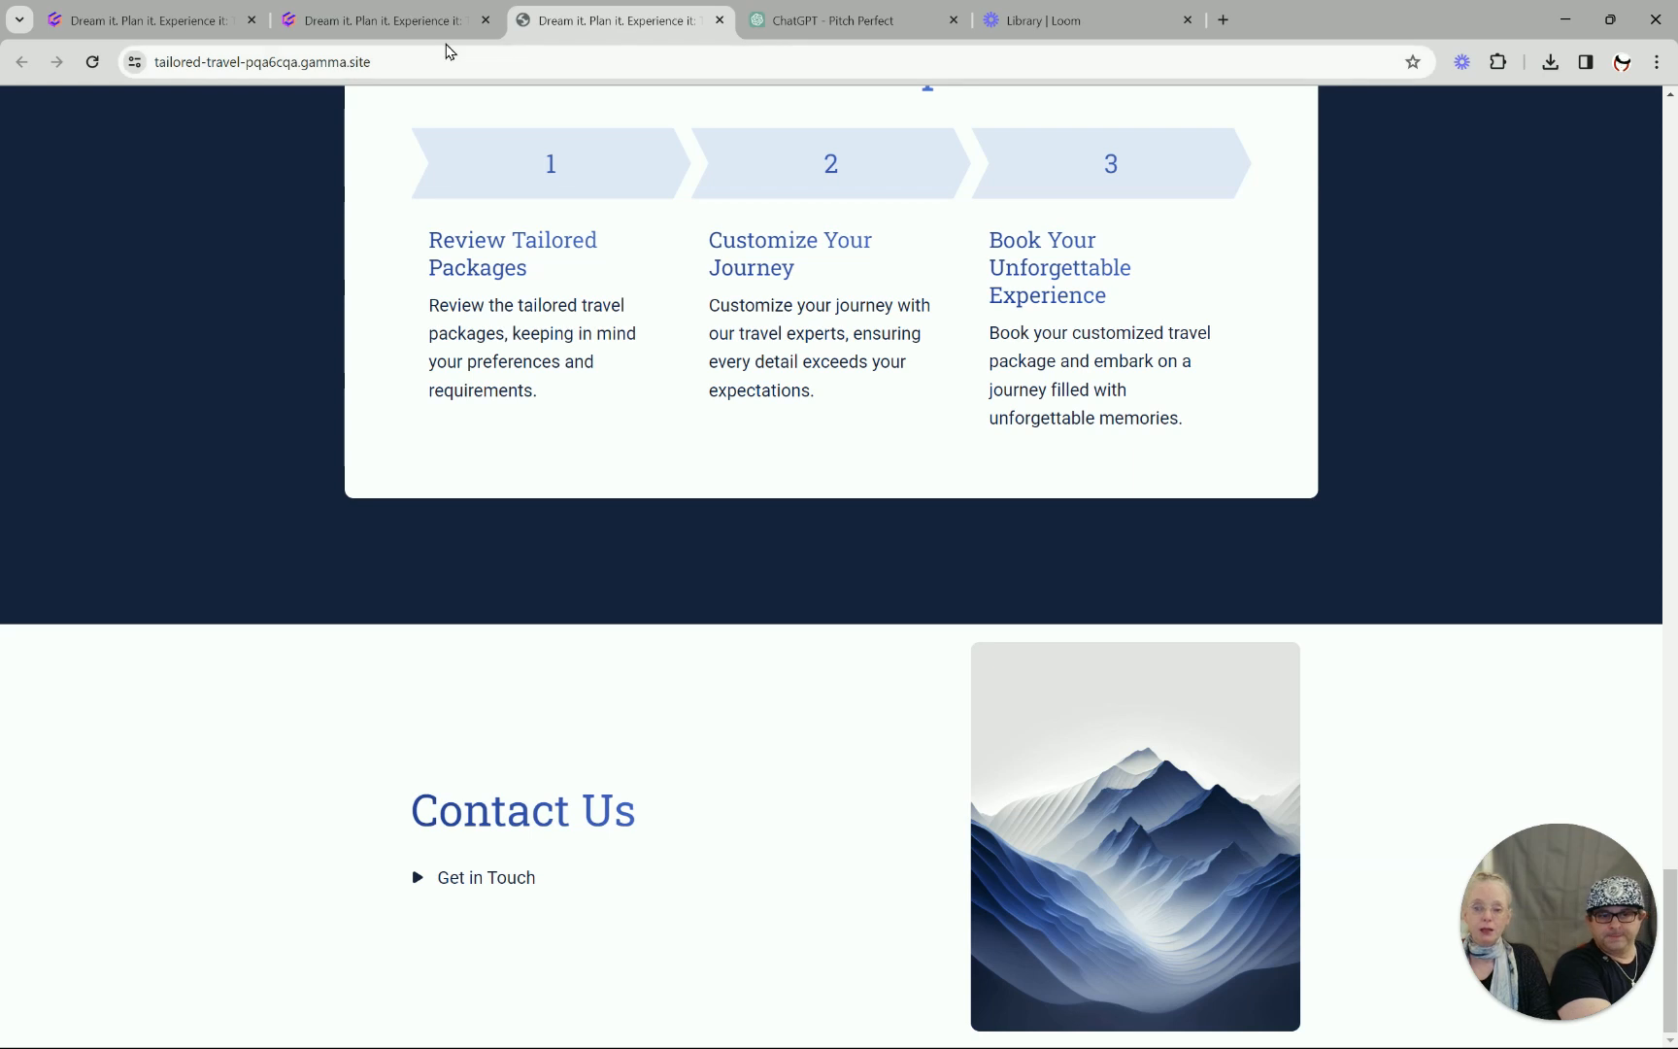
# Switch back to the original travel presentation and review its cards from the last one up to the title card.
pyautogui.click(420, 23)
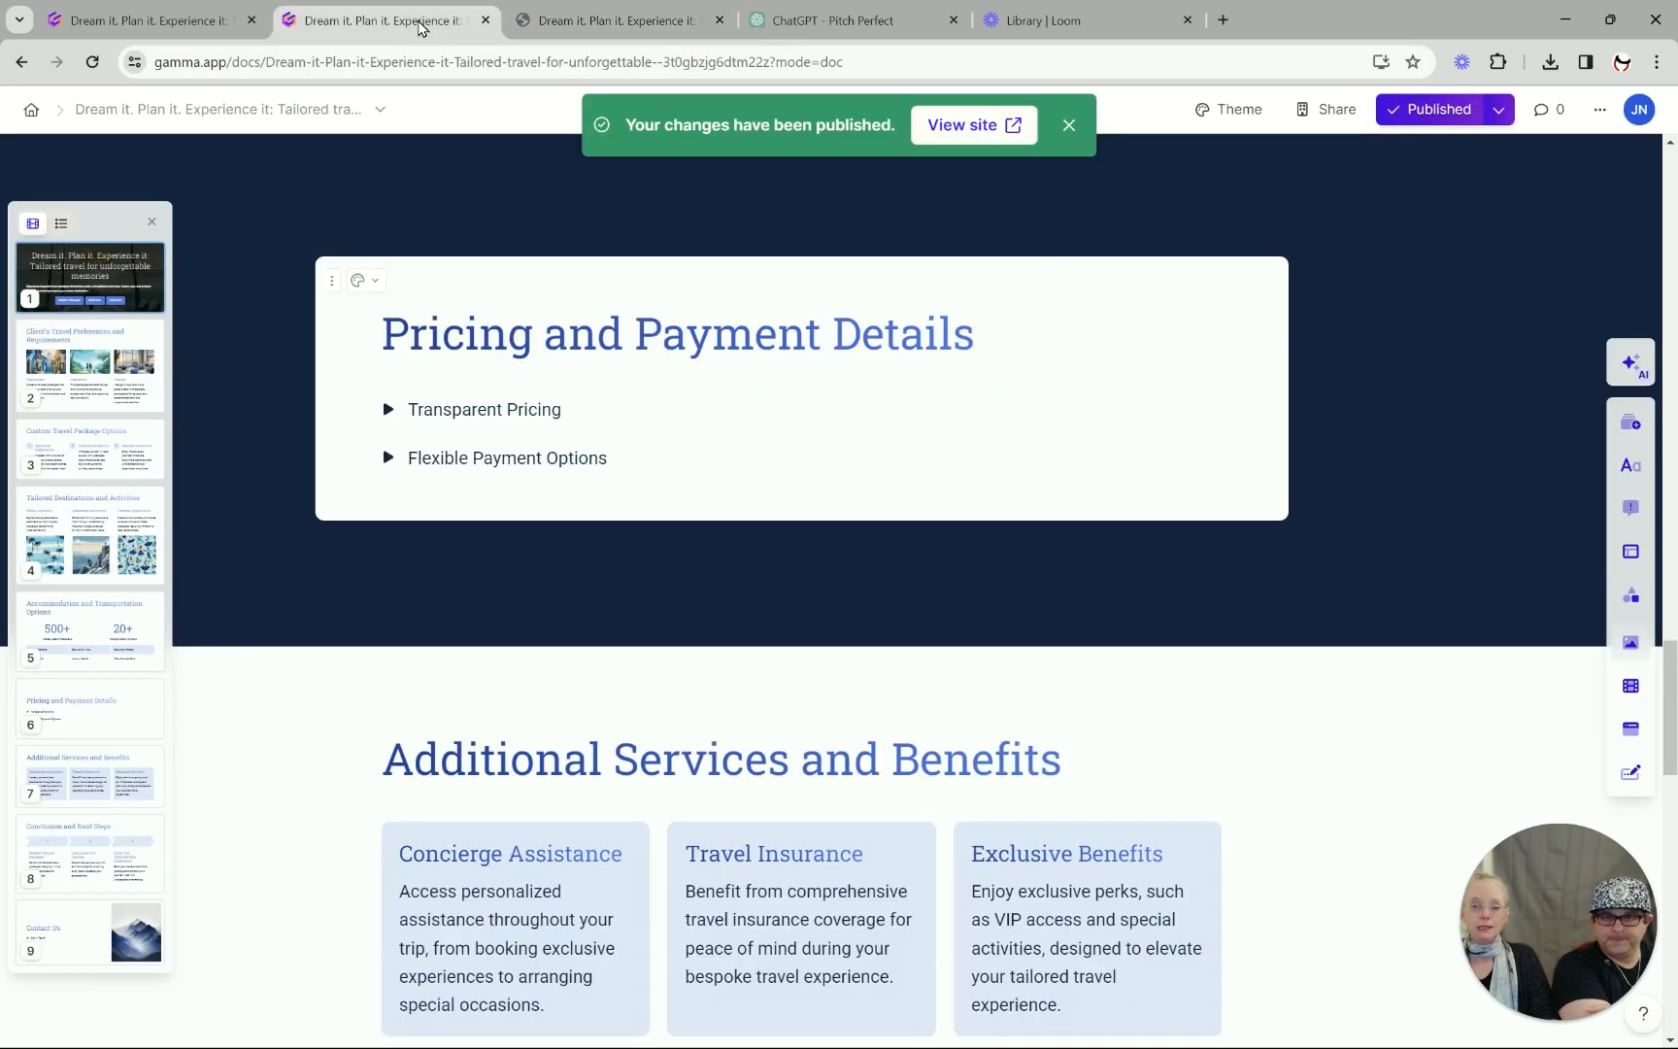
pyautogui.click(170, 20)
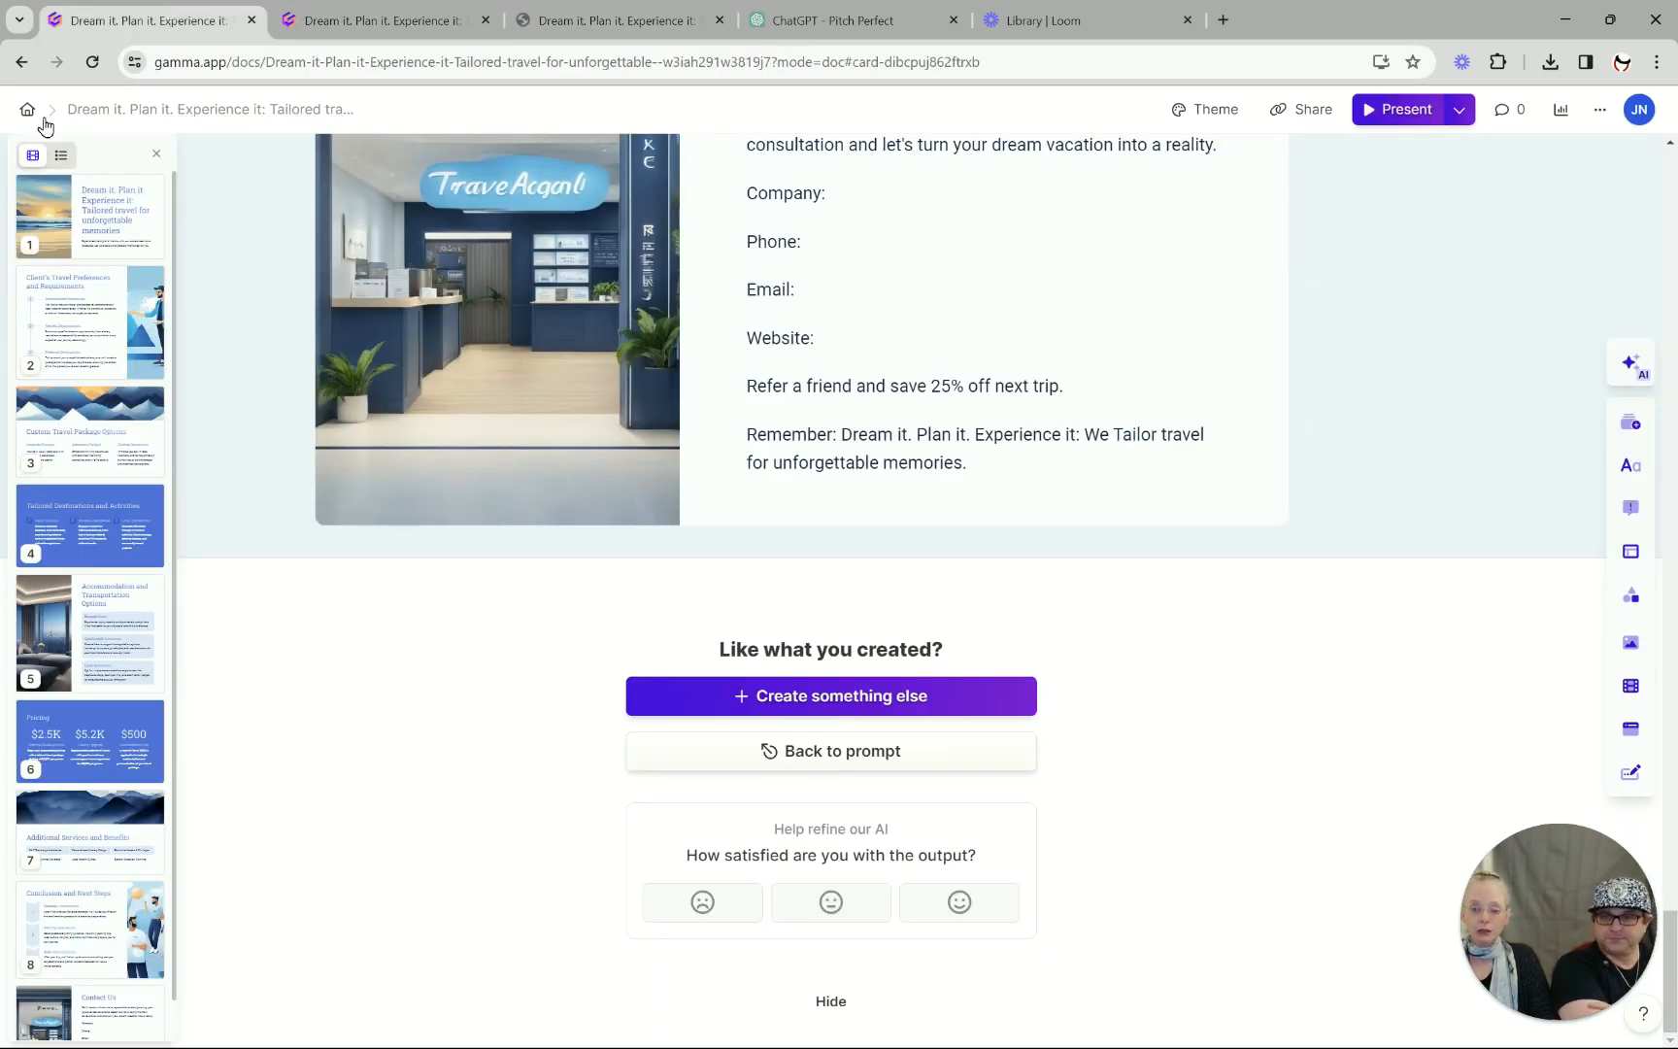
pyautogui.scroll(12, 775, 471)
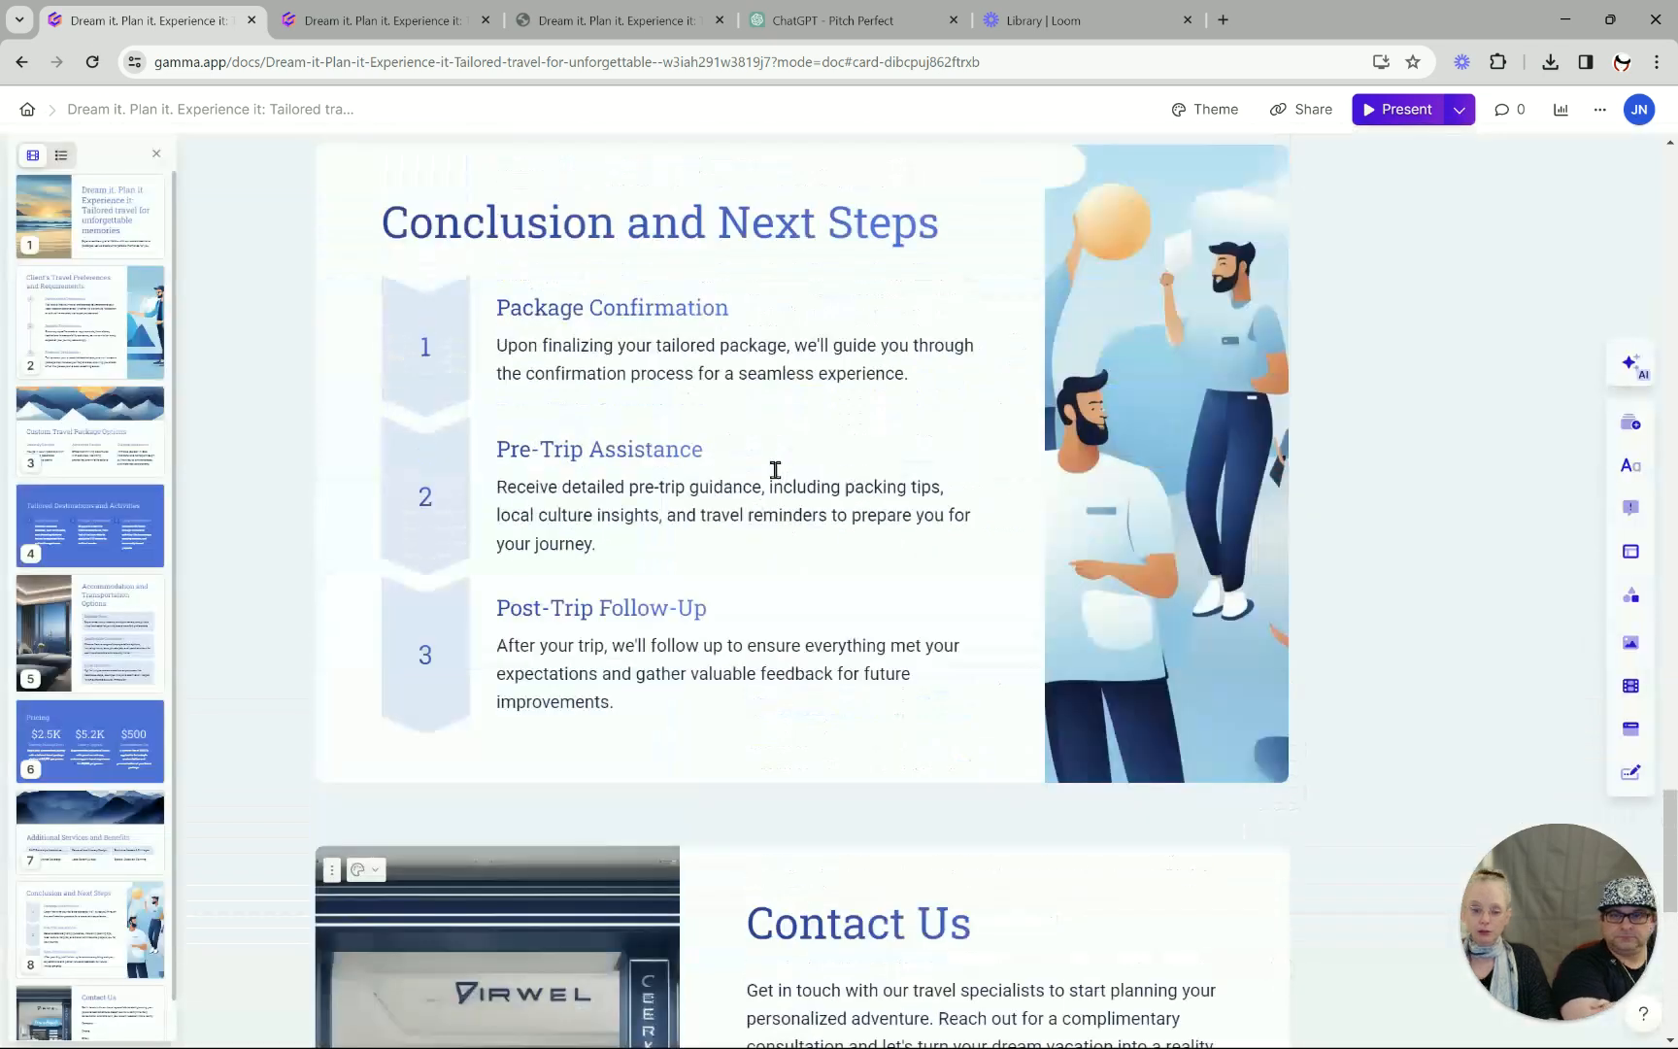
pyautogui.scroll(10, 775, 470)
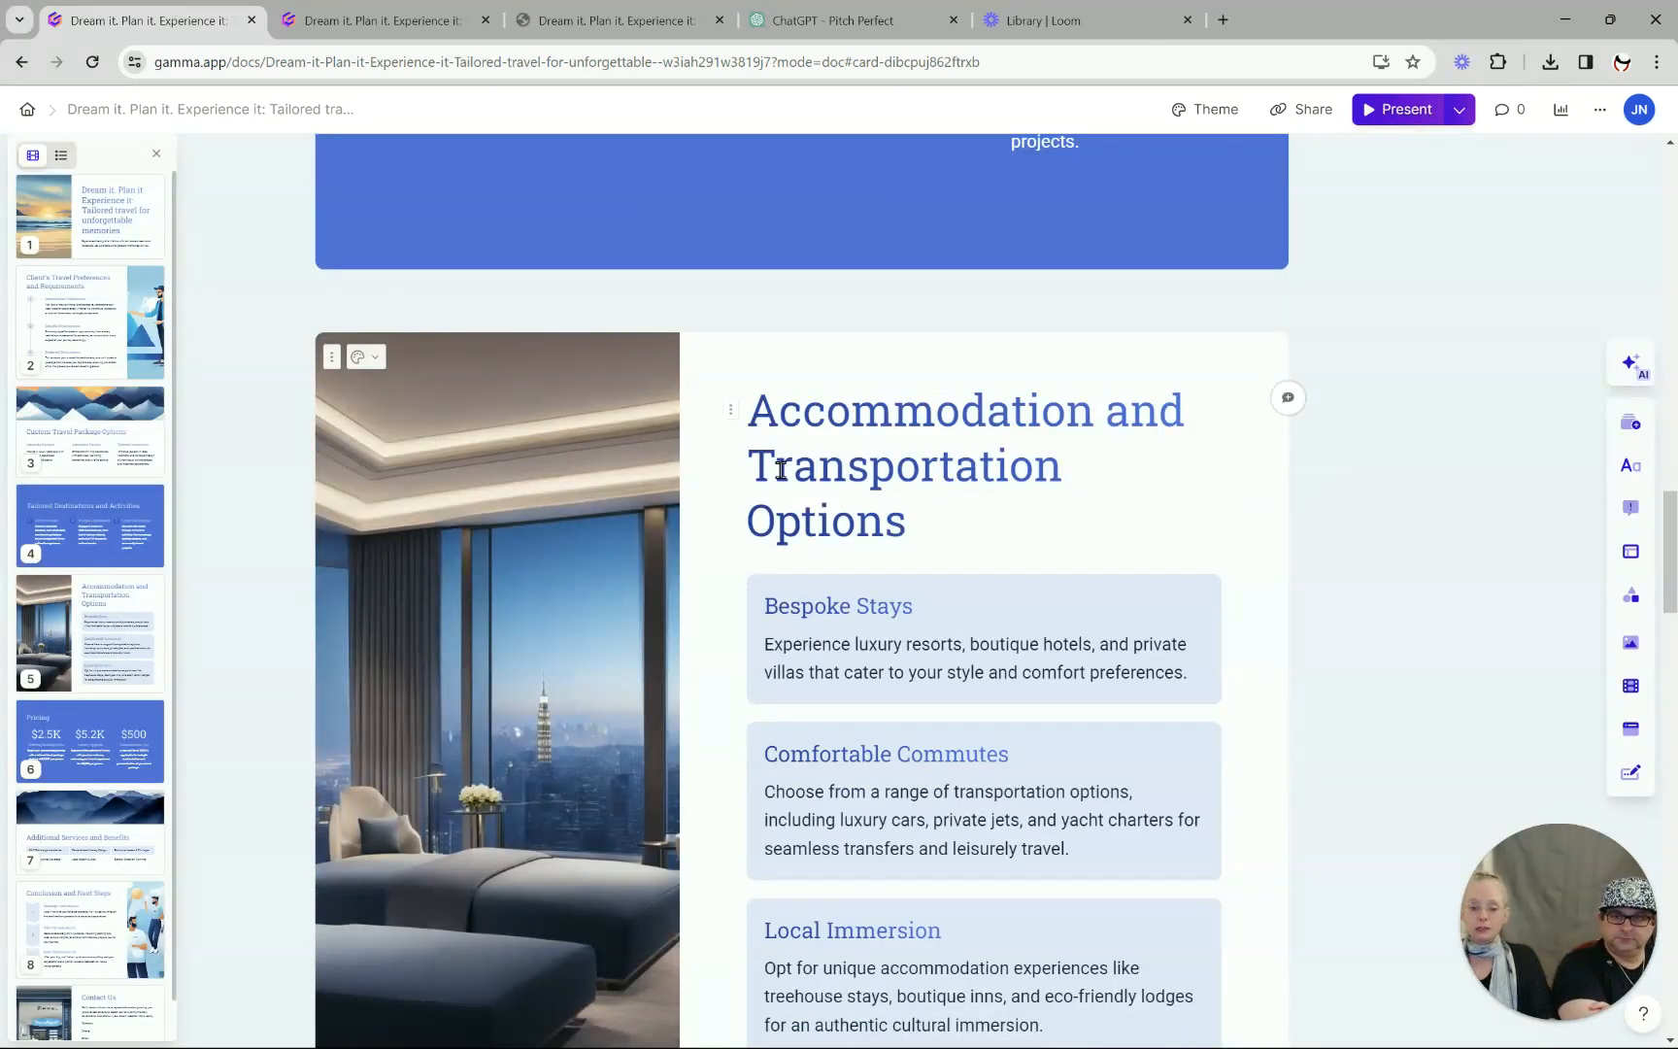
pyautogui.scroll(10, 781, 469)
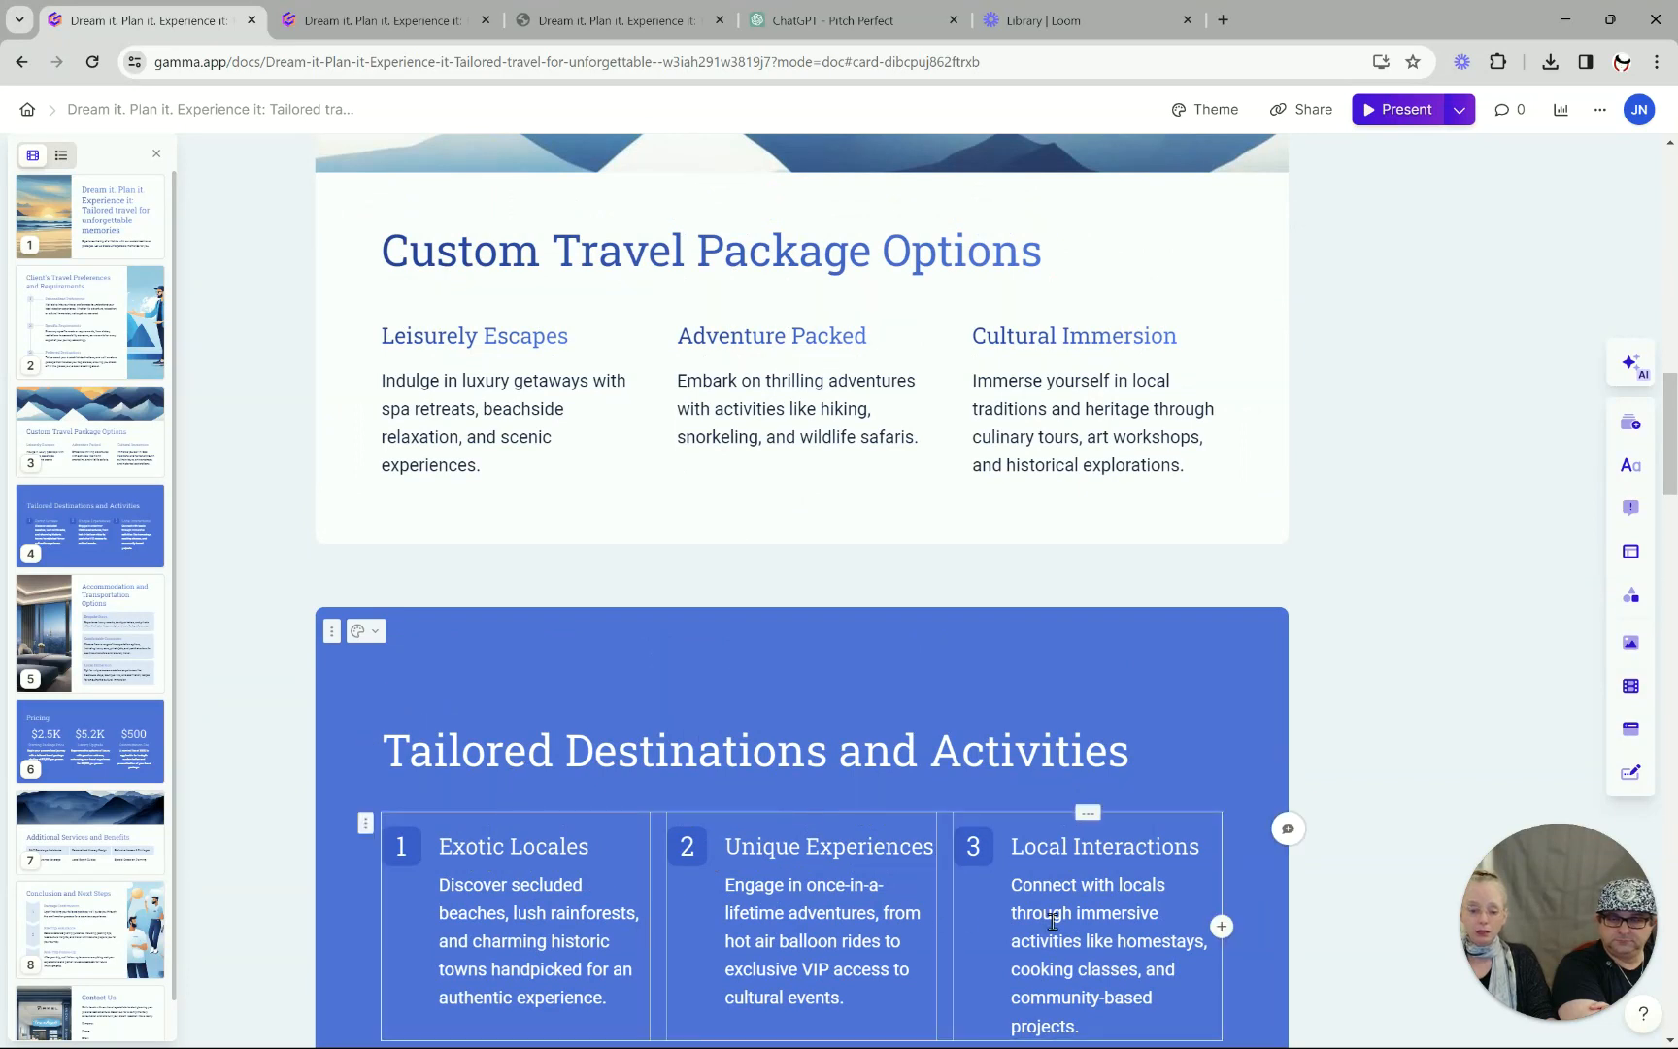
pyautogui.scroll(15, 930, 636)
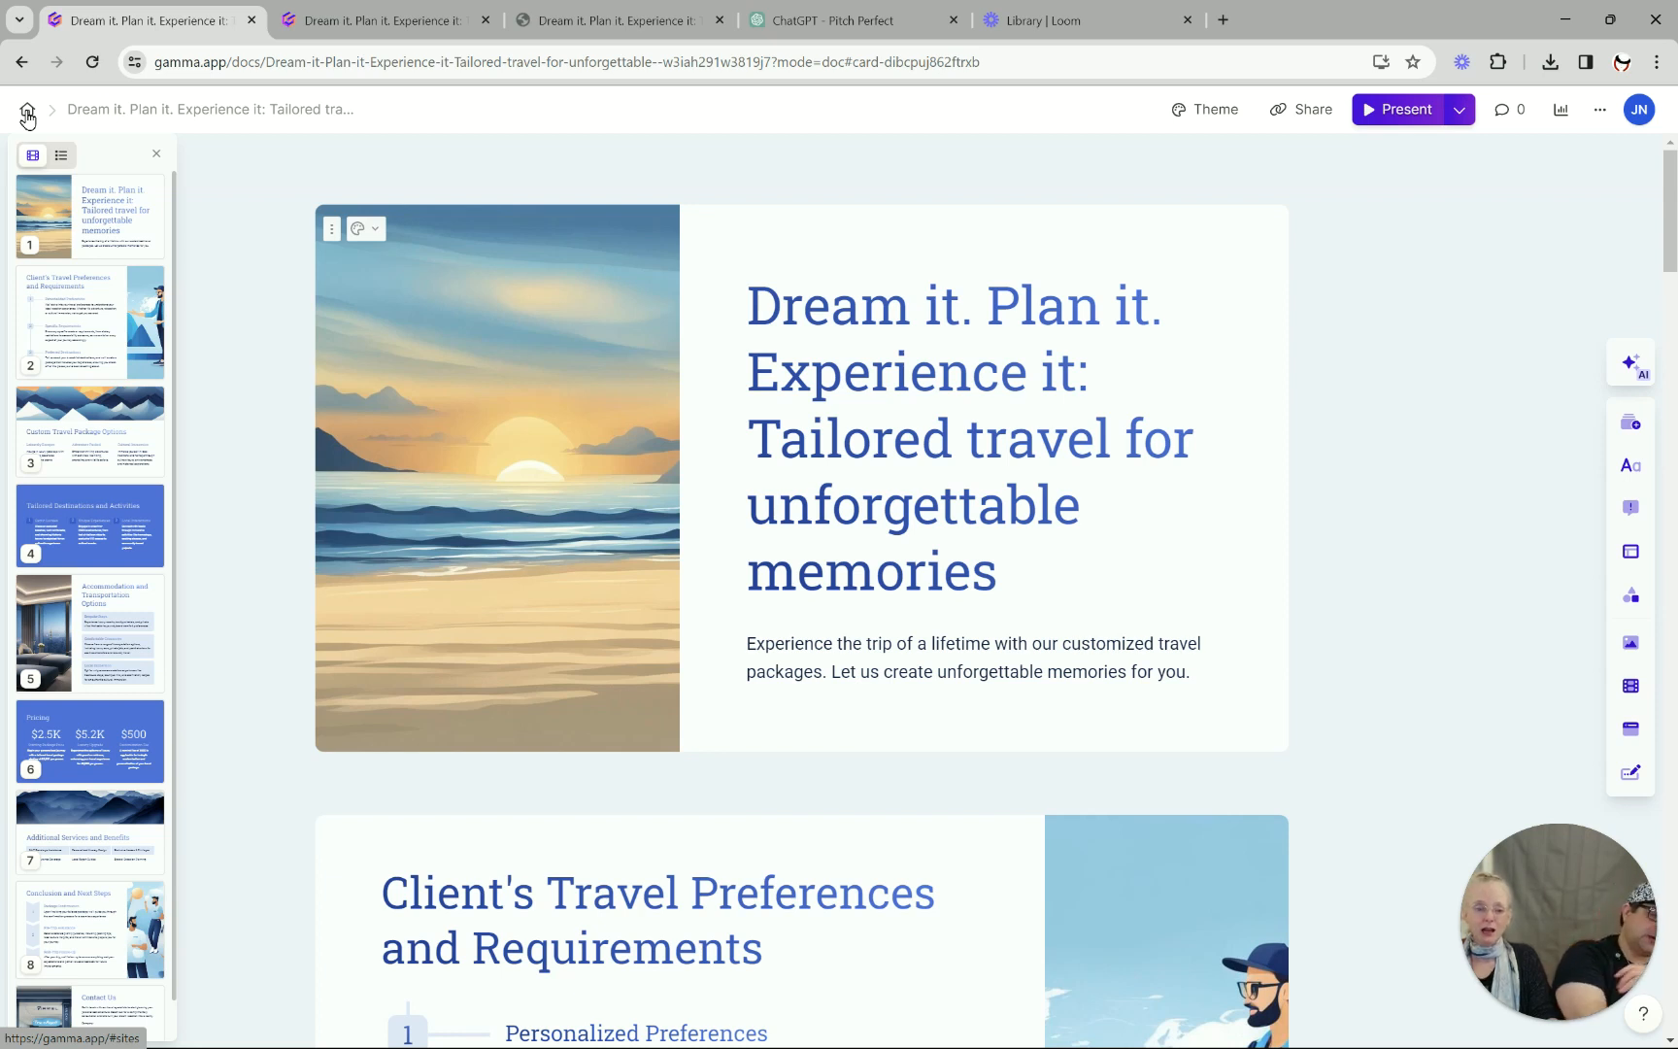
# Export the presentation to PowerPoint and open the newly downloaded PPTX file in PowerPoint.
pyautogui.click(1306, 110)
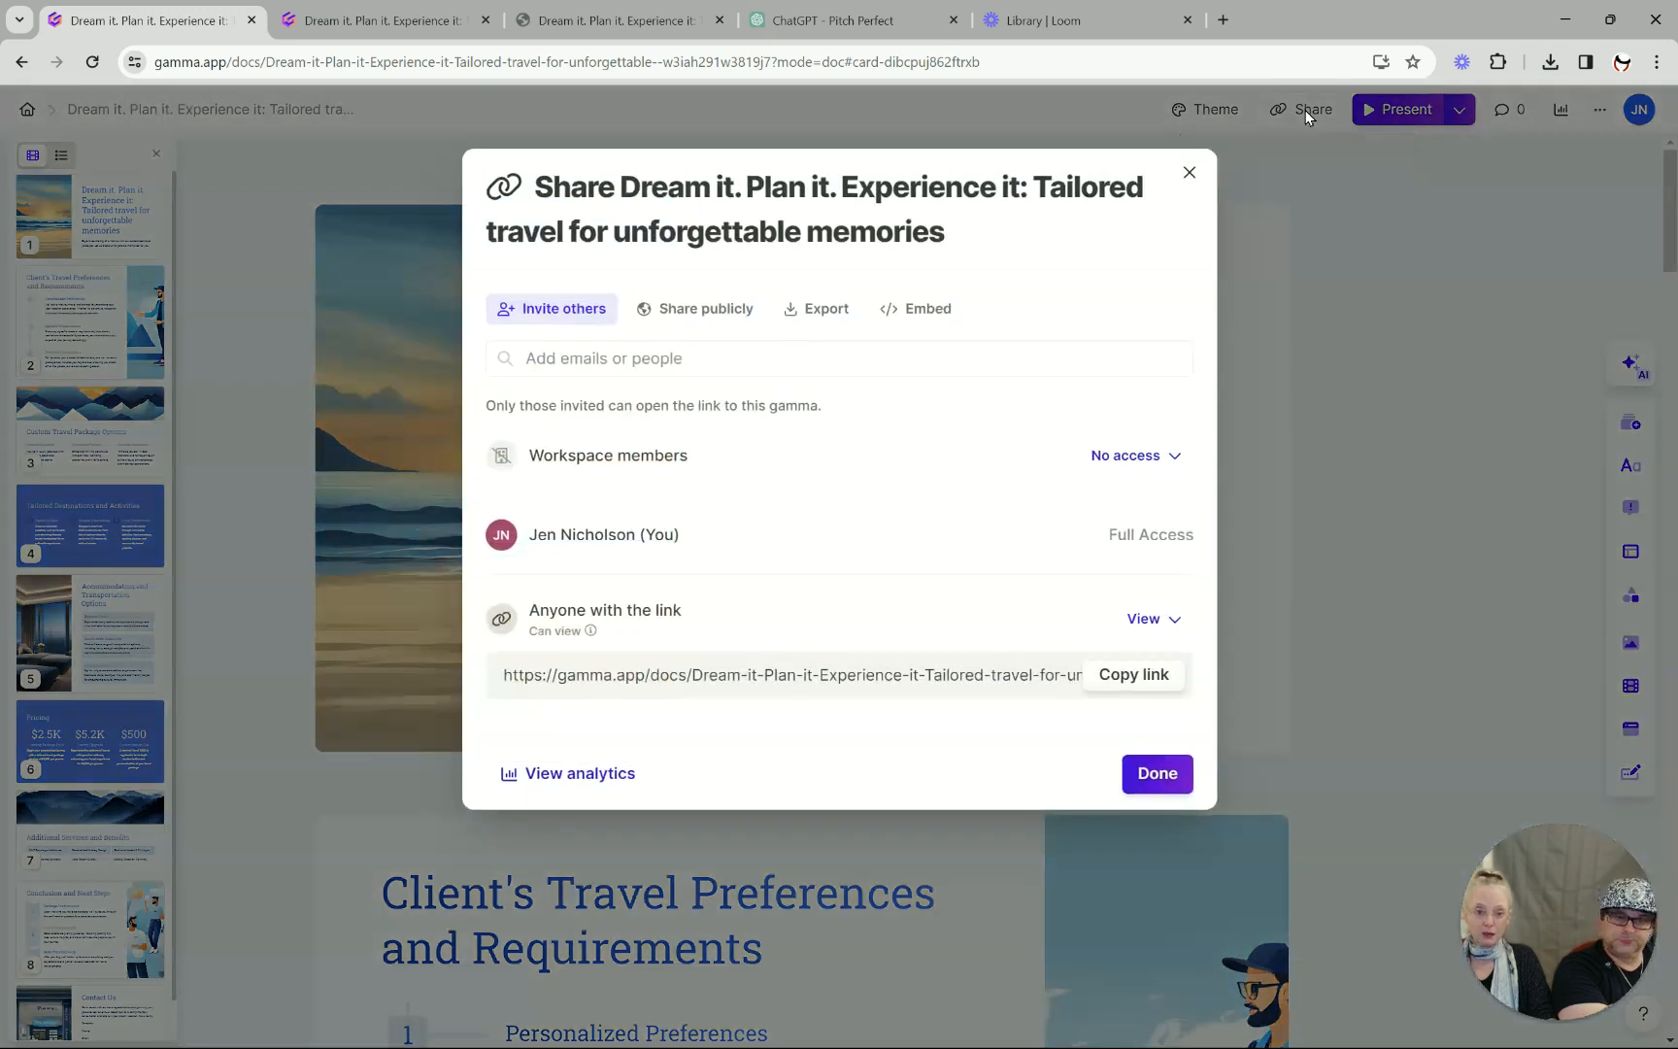
pyautogui.click(839, 311)
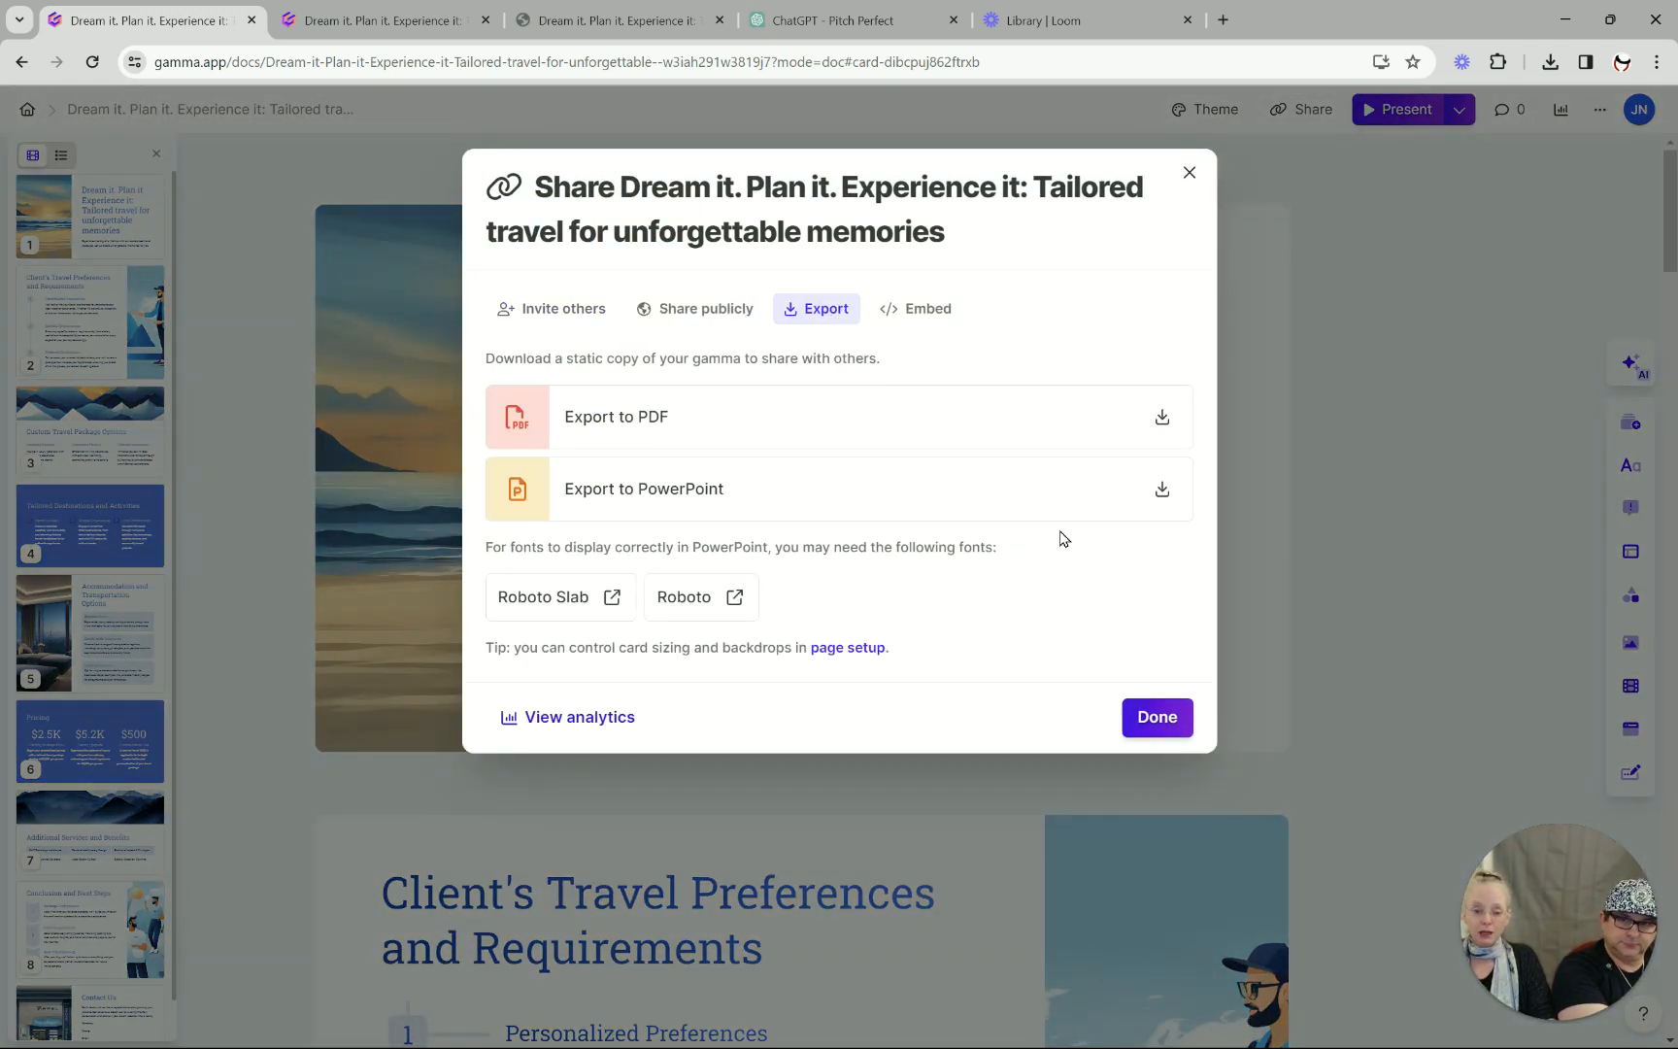
pyautogui.click(754, 493)
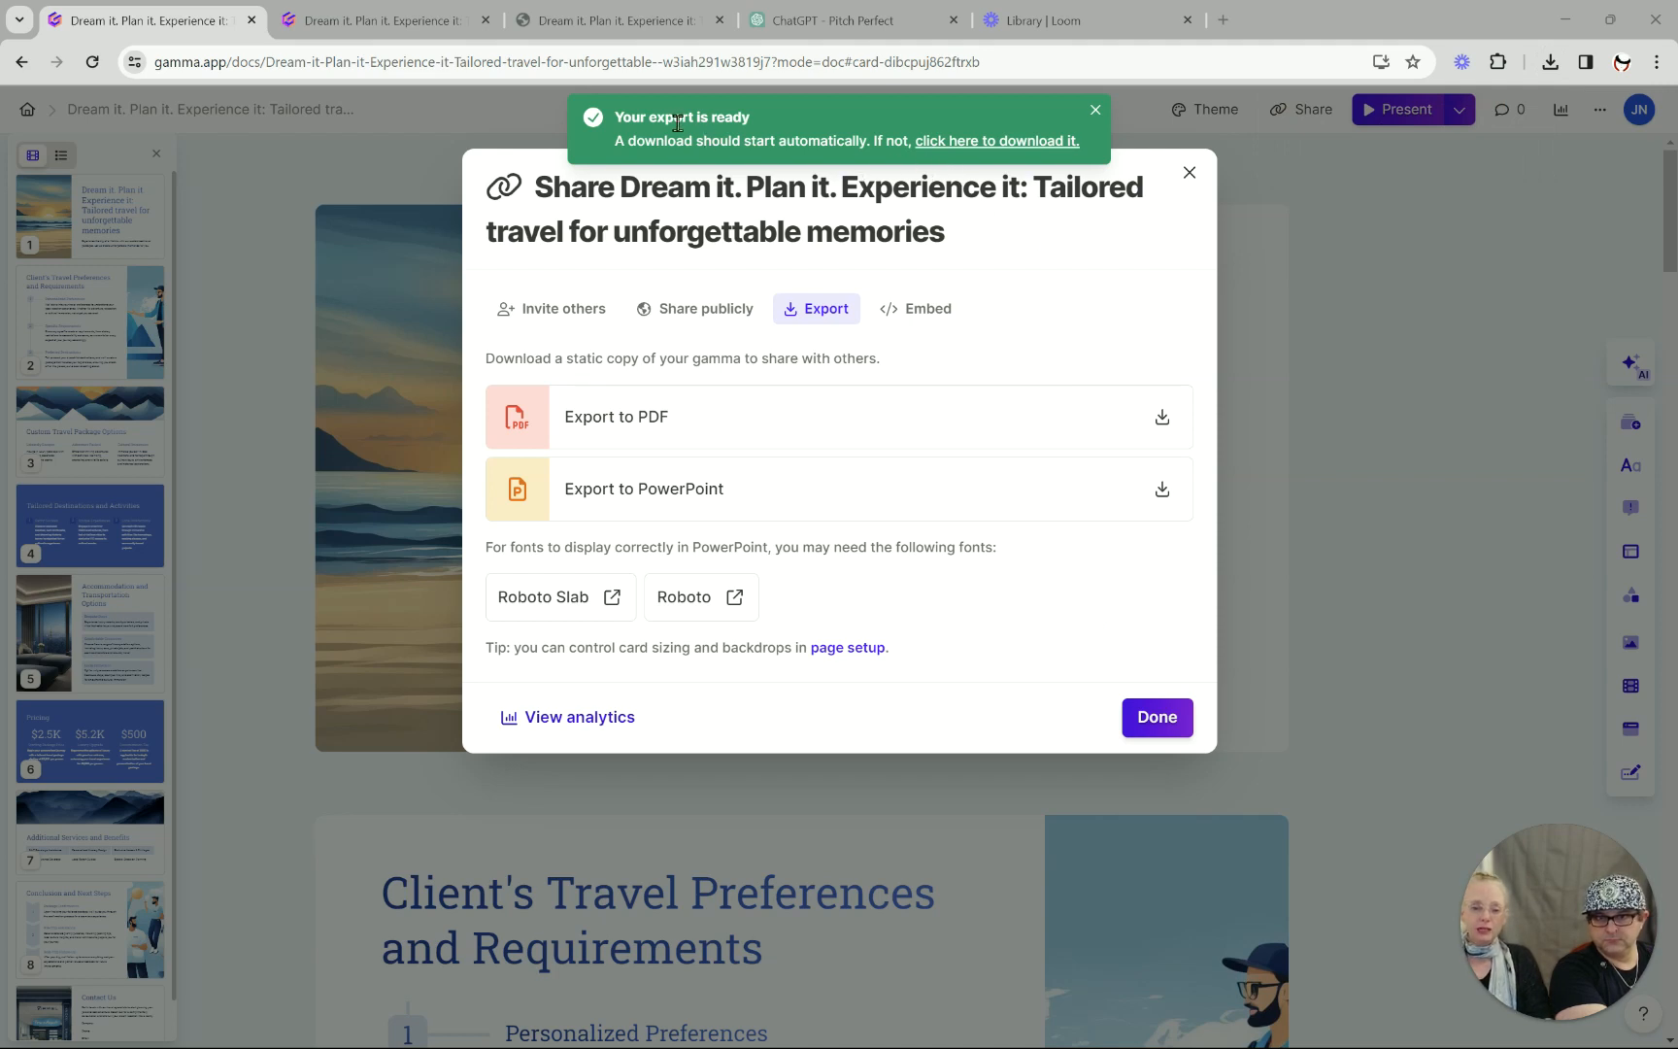
pyautogui.click(1096, 113)
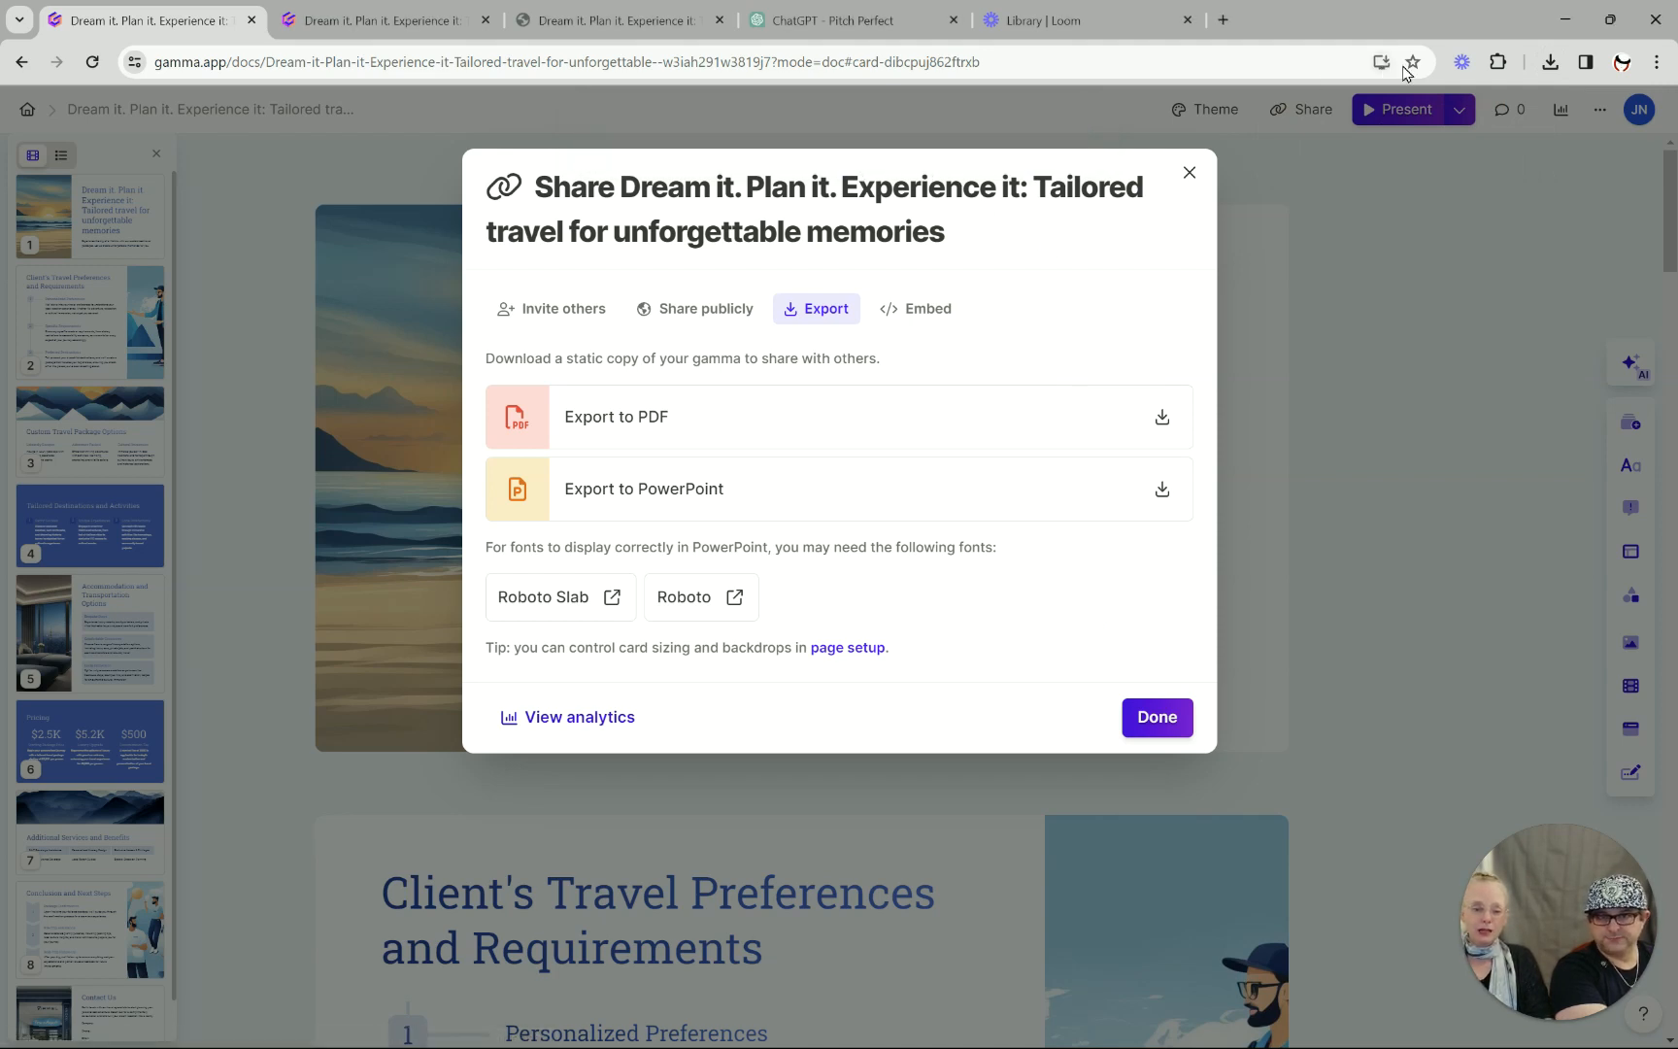
pyautogui.click(1549, 66)
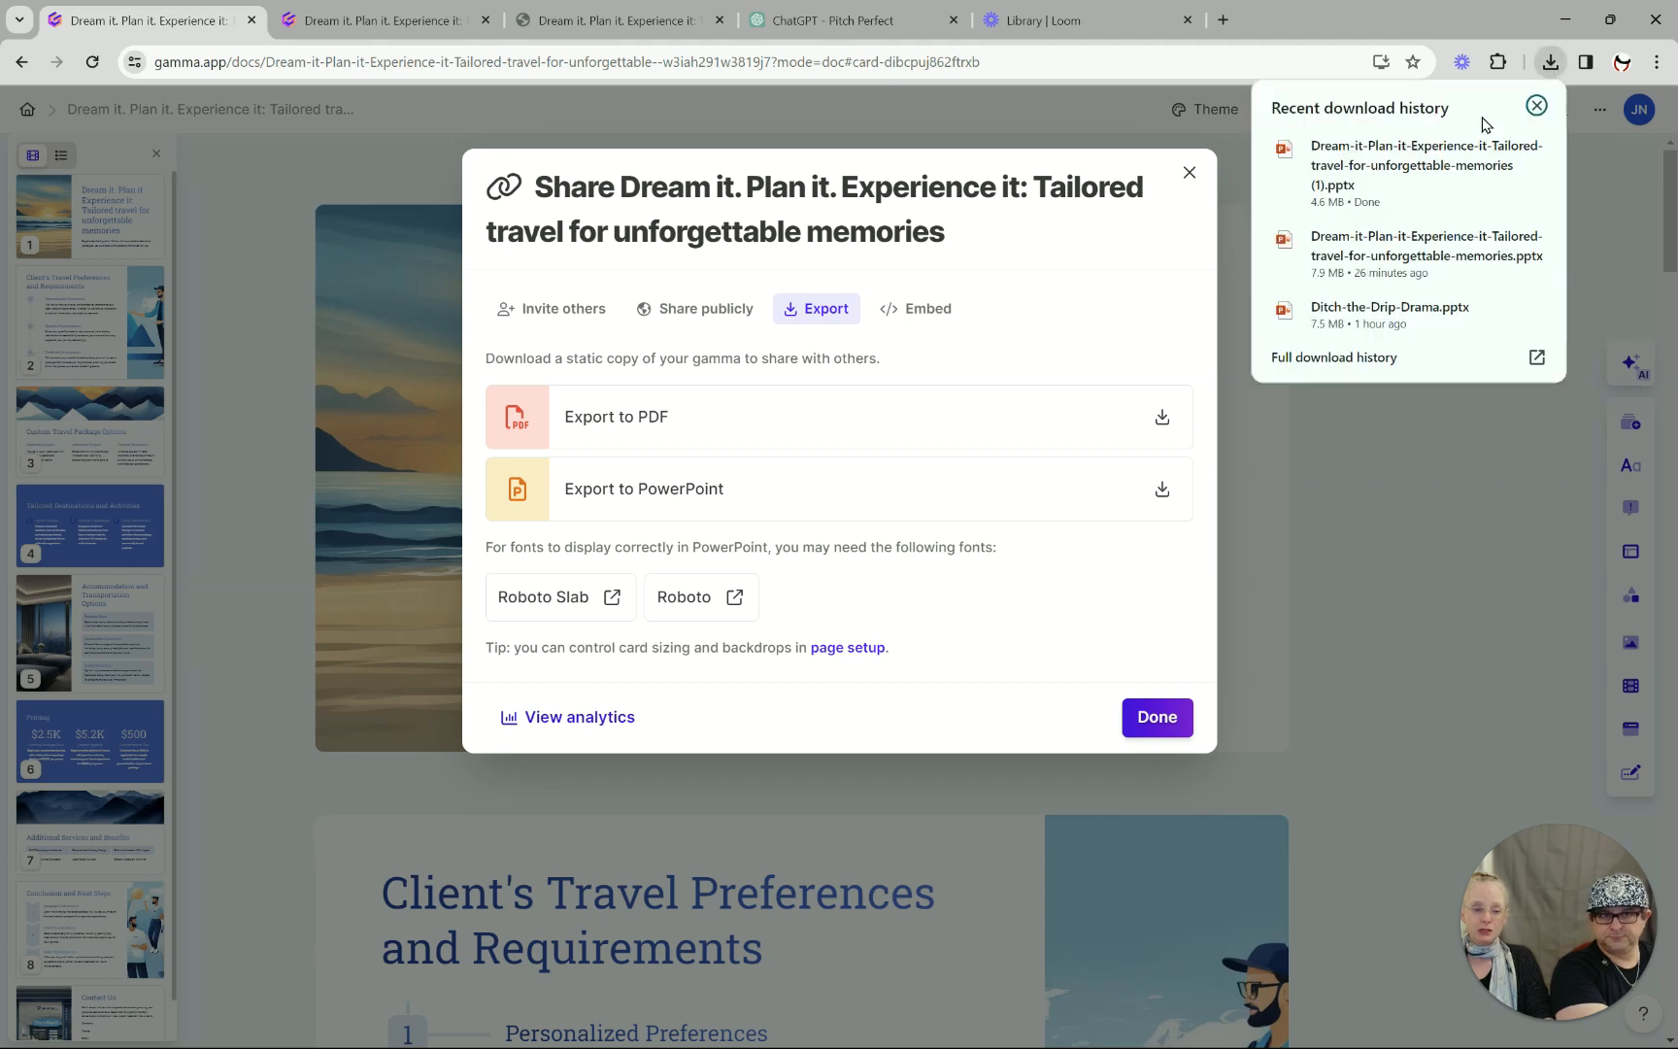
pyautogui.click(1394, 153)
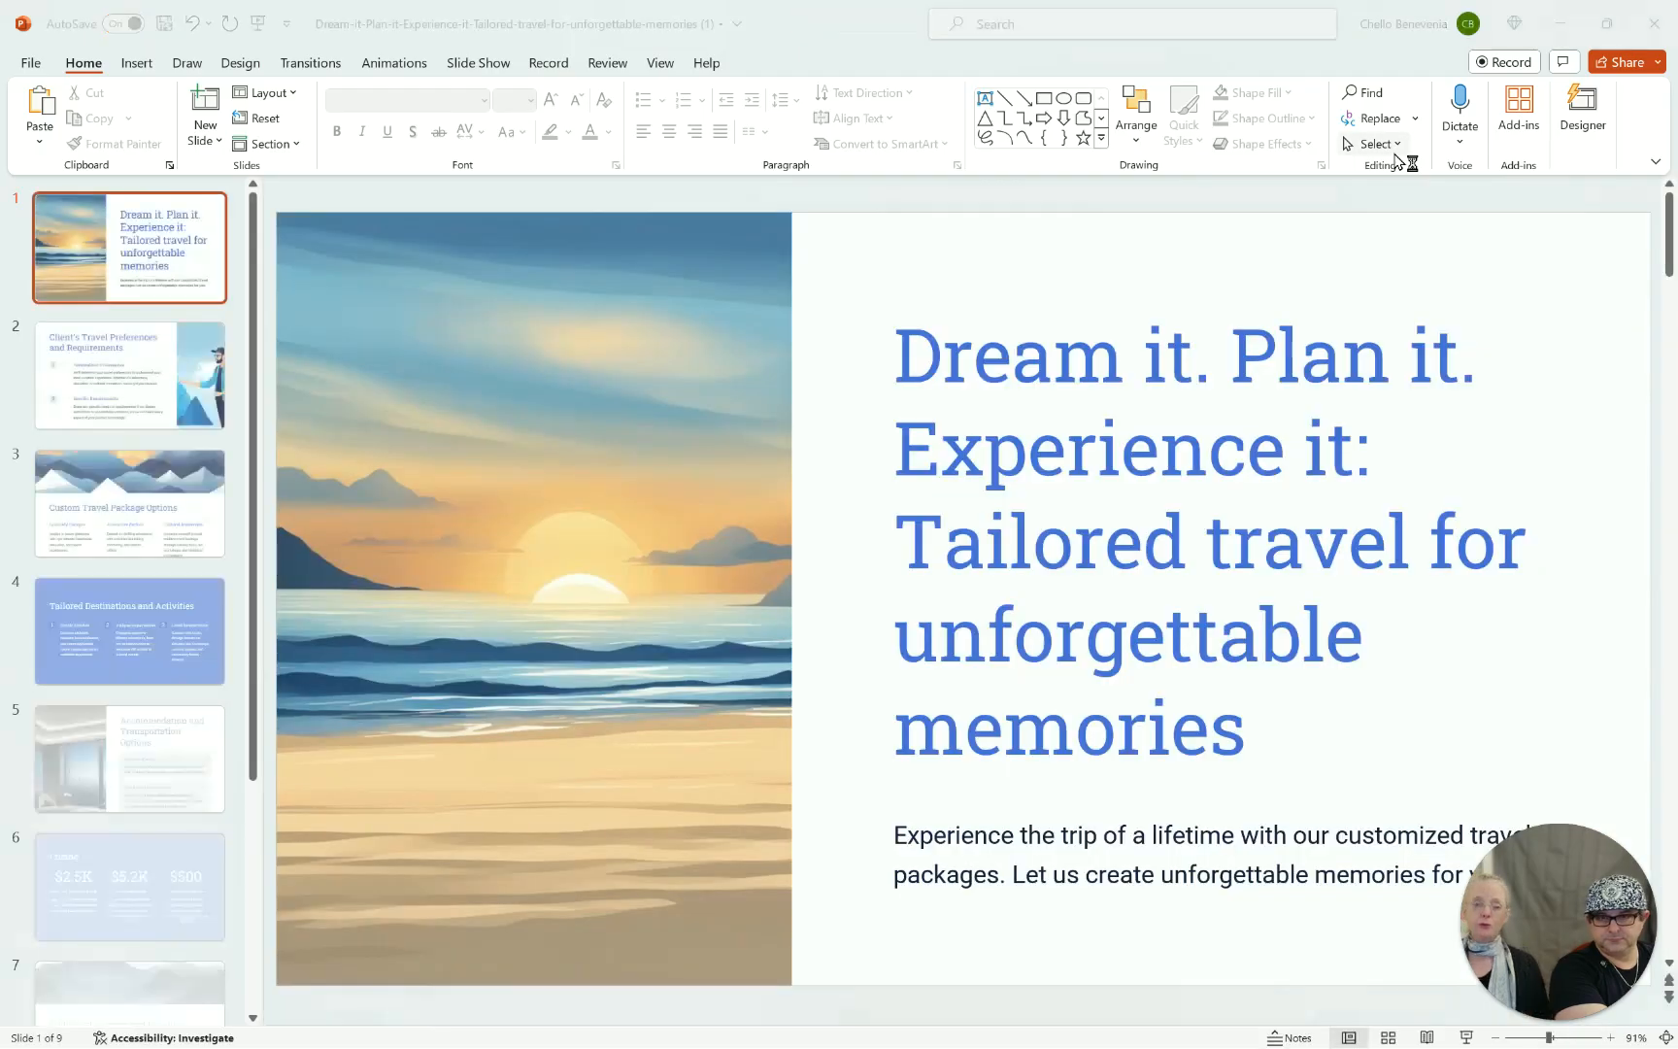